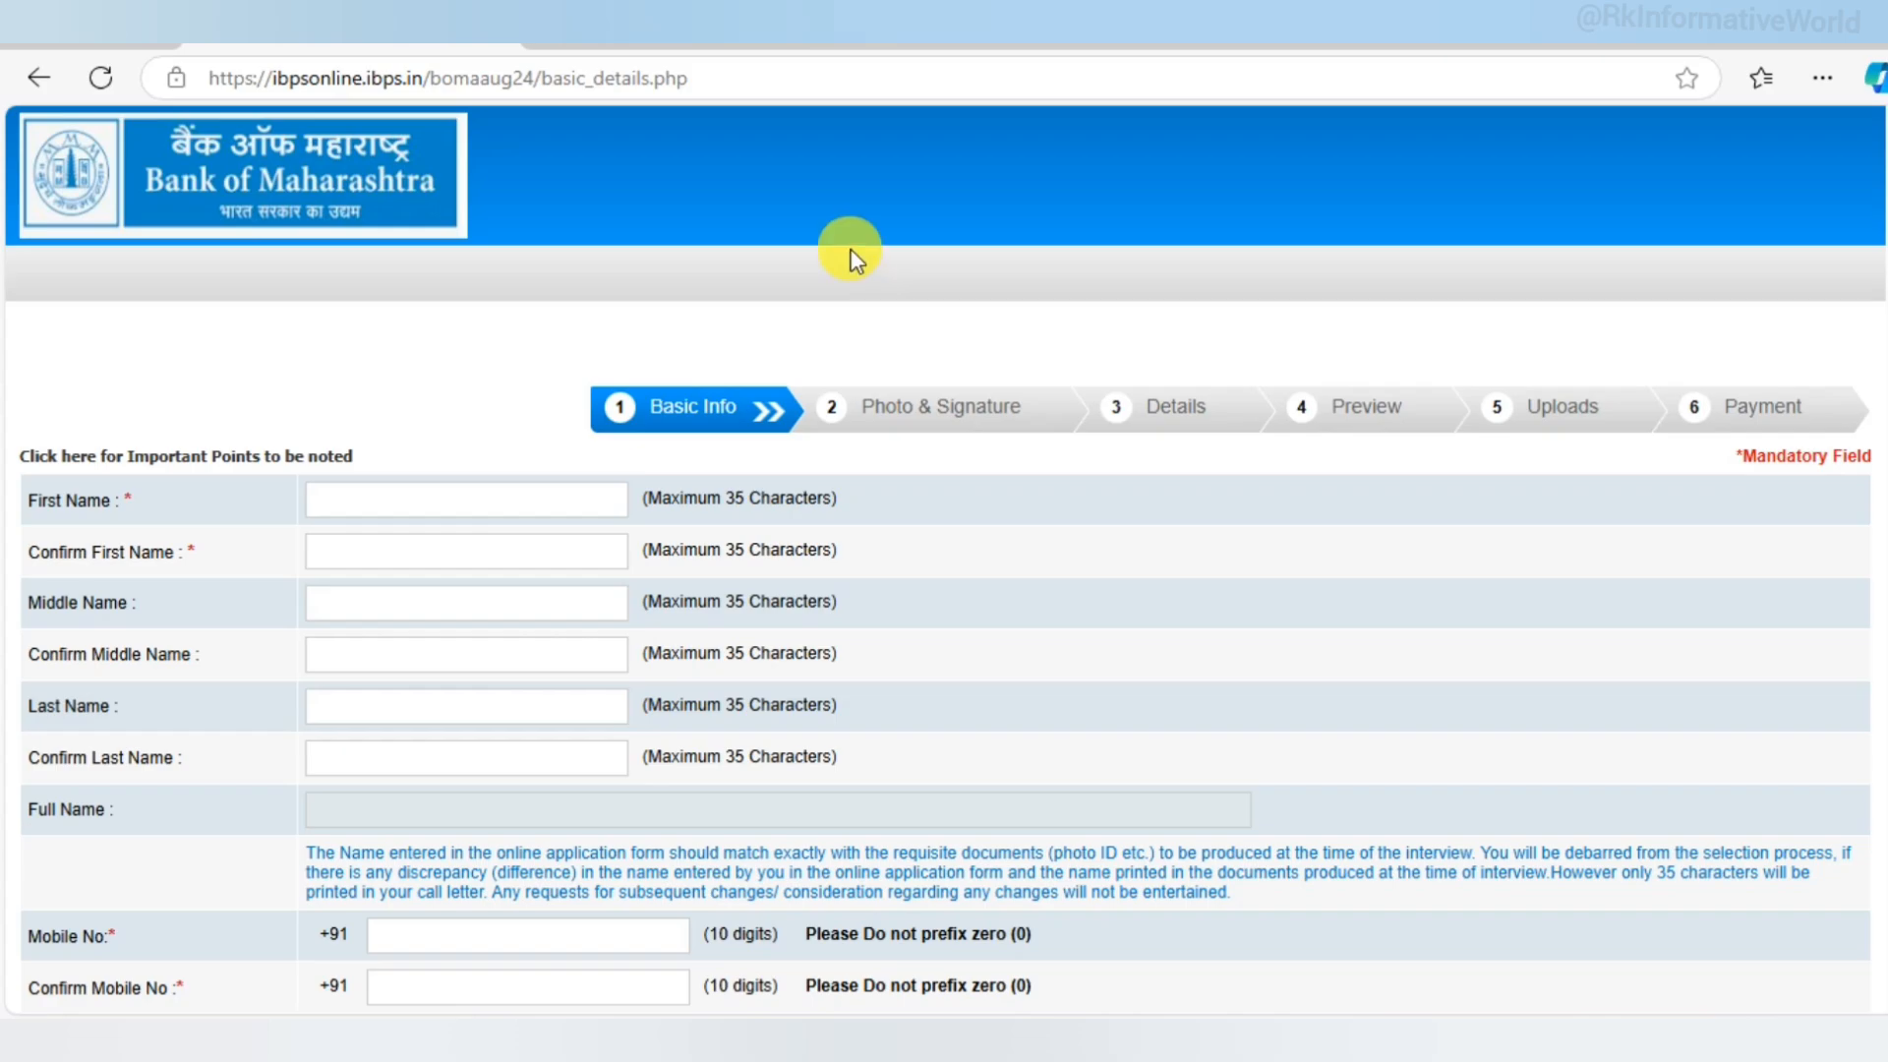
# - Switch to the apprentice notification PDF and underline the online application dates 14.10.2024 and 24.10.2024 in red
pyautogui.click(686, 22)
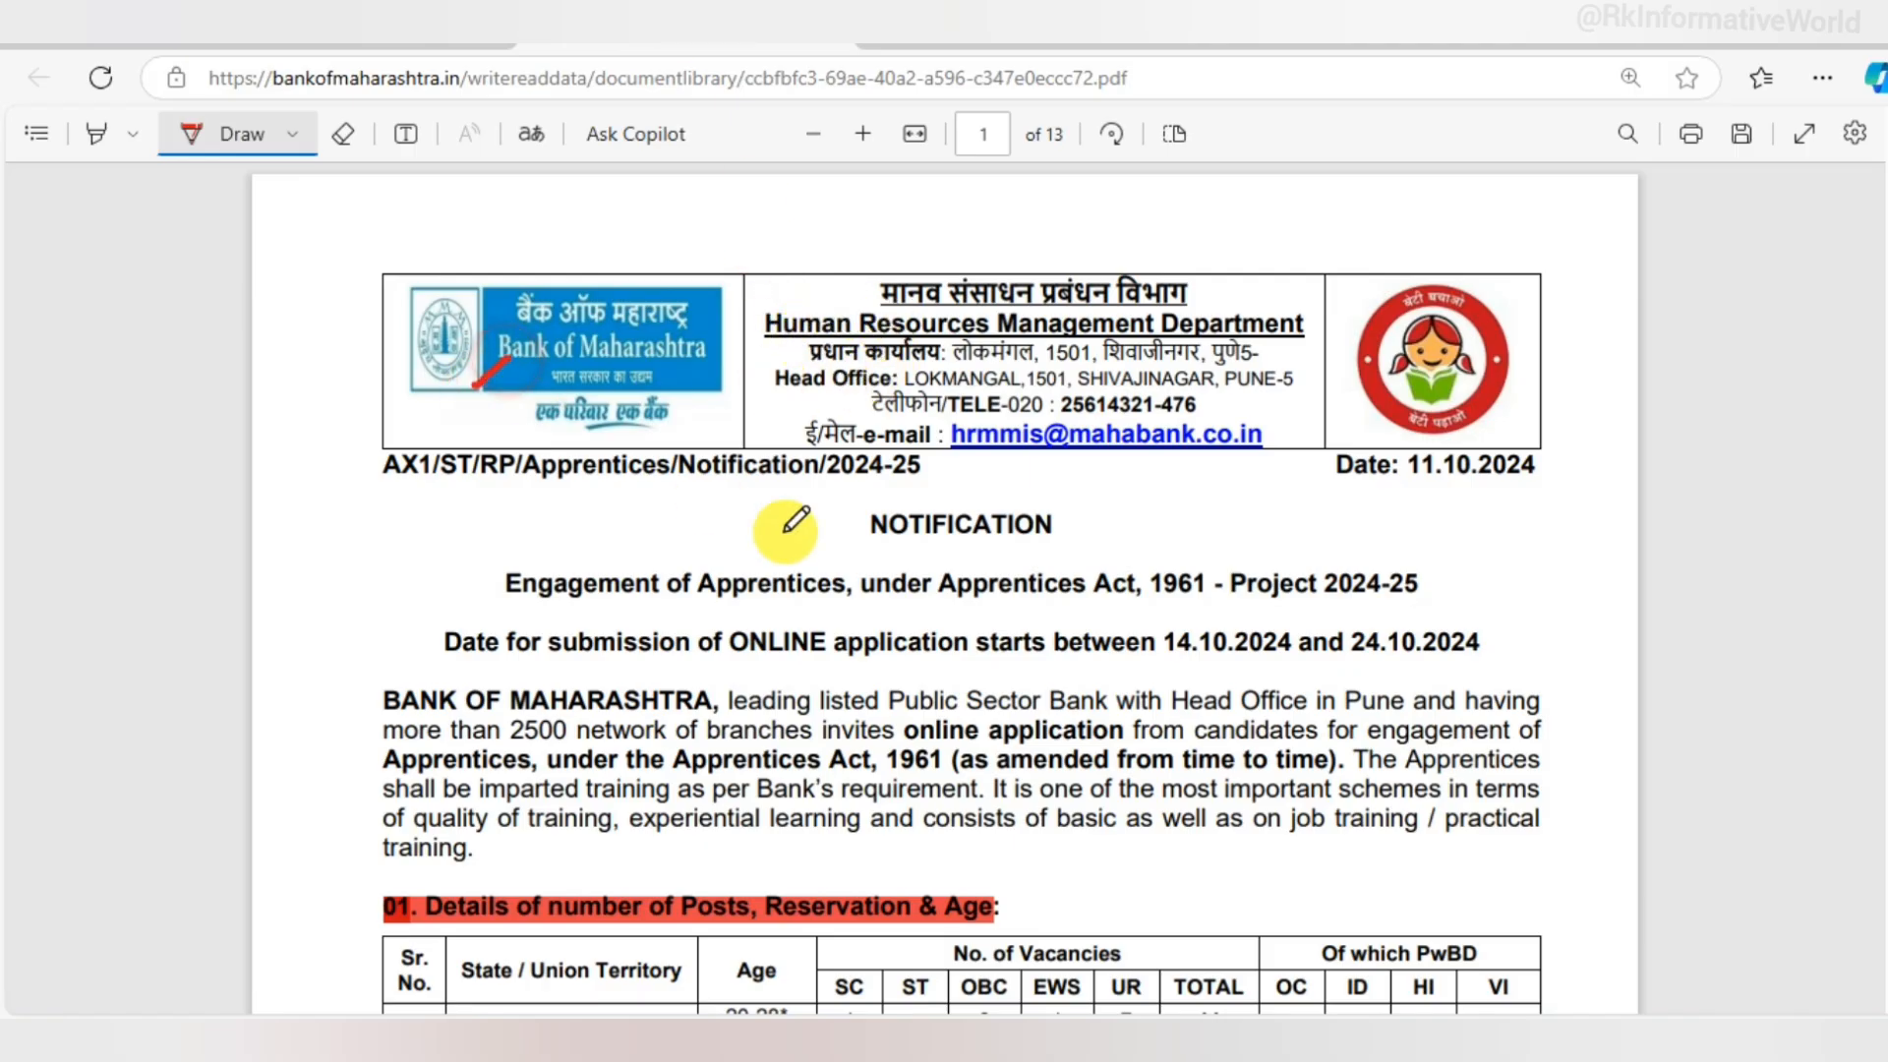
pyautogui.scroll(-3, 906, 548)
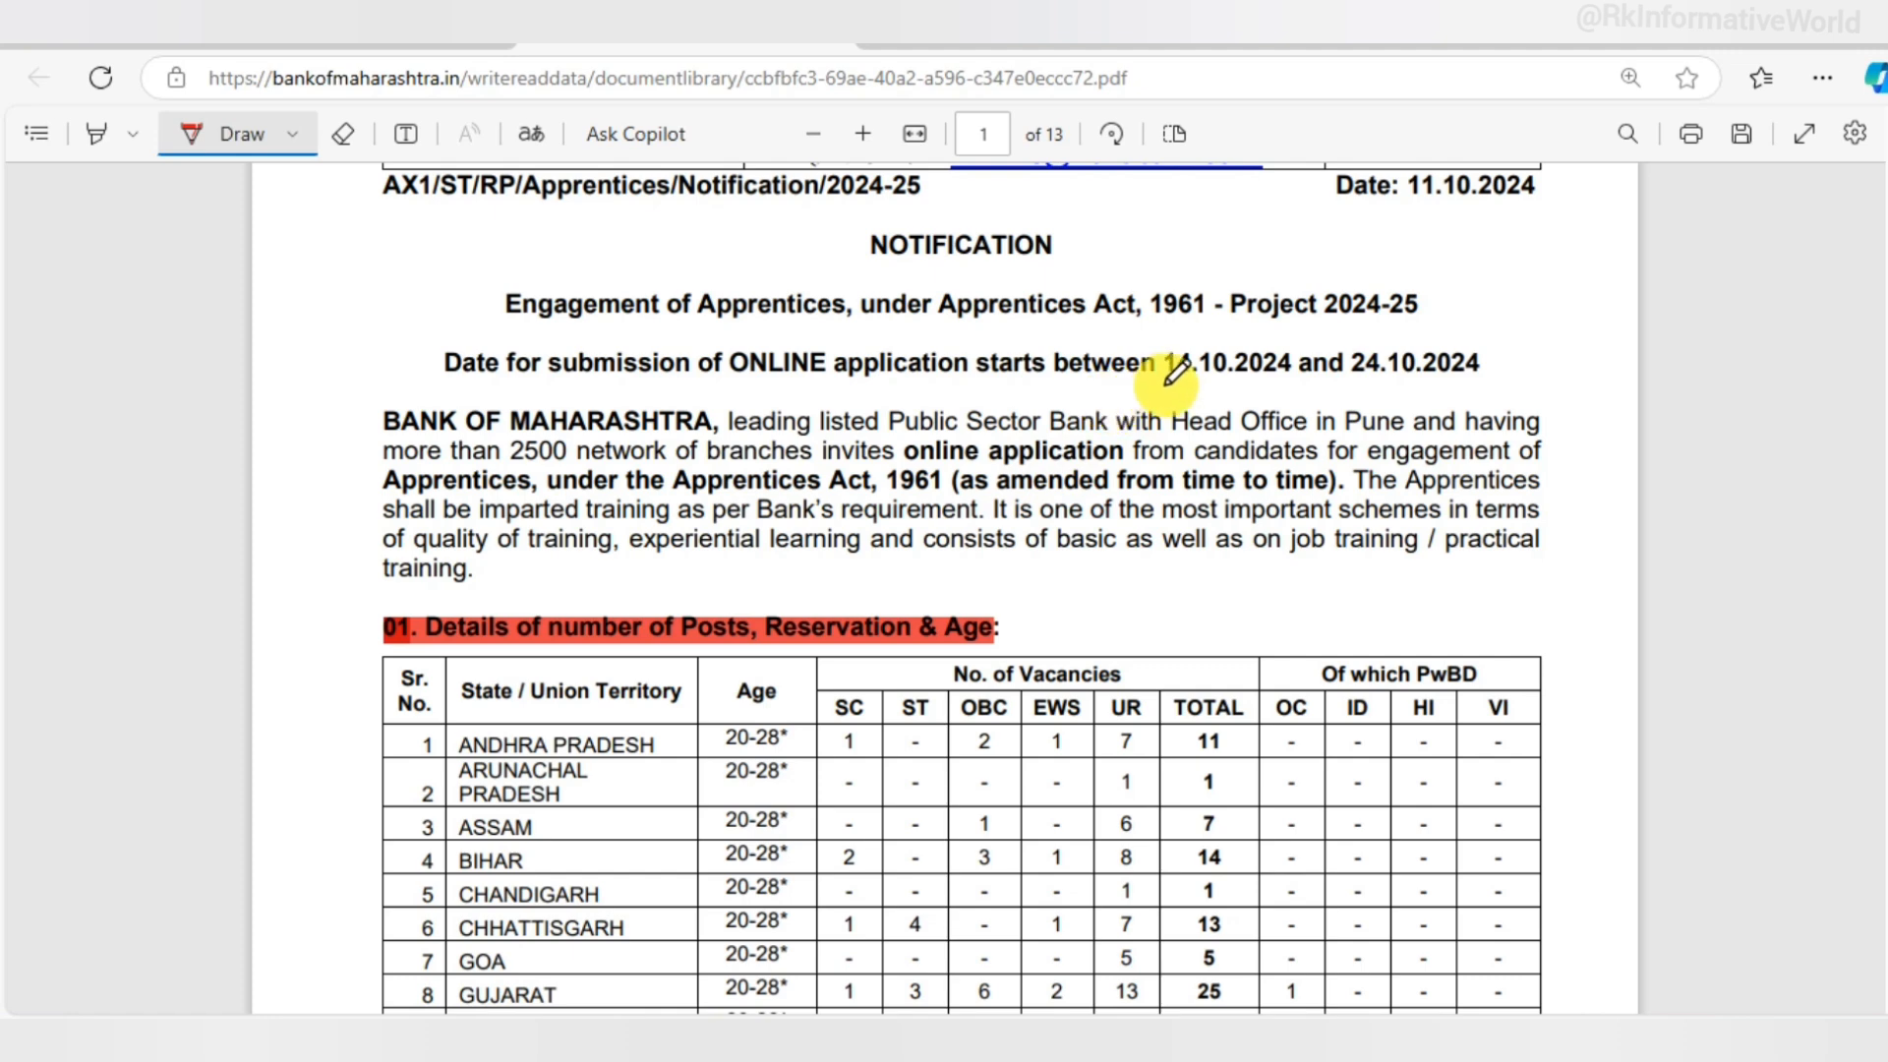
pyautogui.moveTo(1160, 382); pyautogui.dragTo(1488, 389)
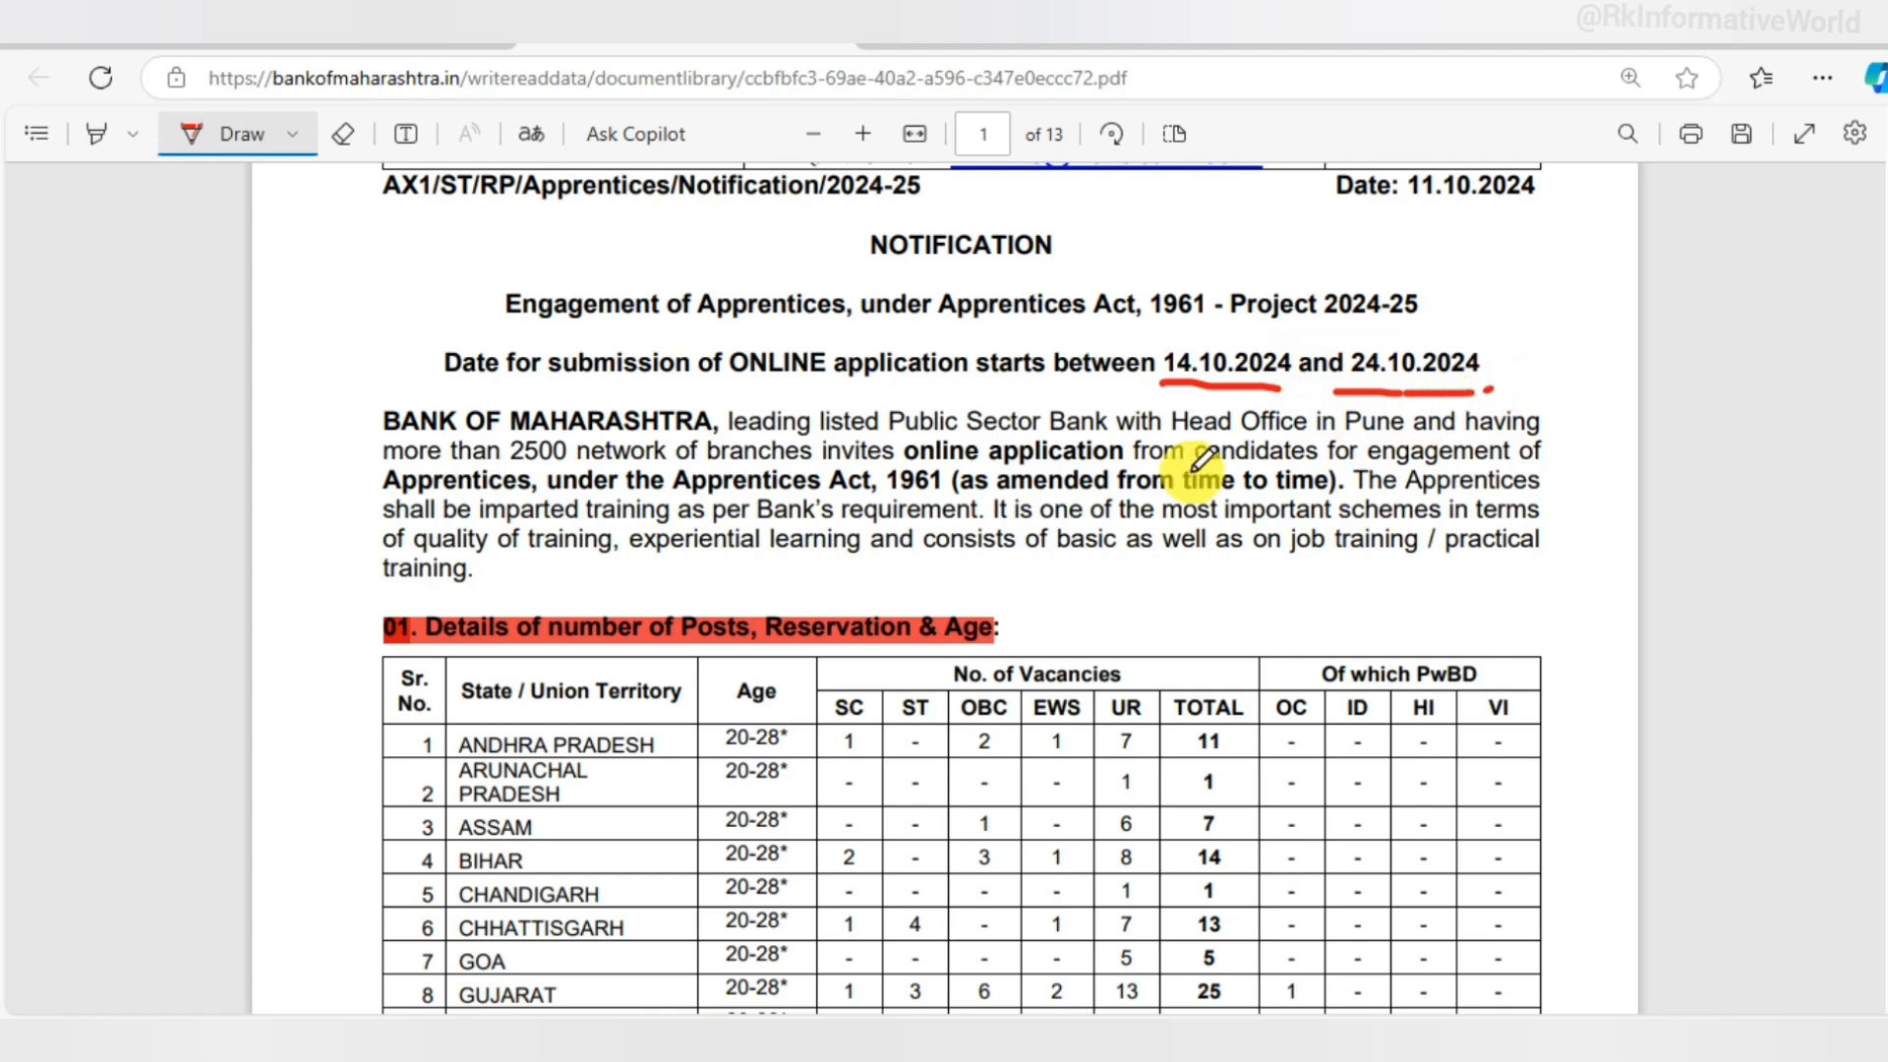
# - Circle the overall total of 600 vacancies in the last row of the state-wise posts table
pyautogui.scroll(-3, 1195, 476)
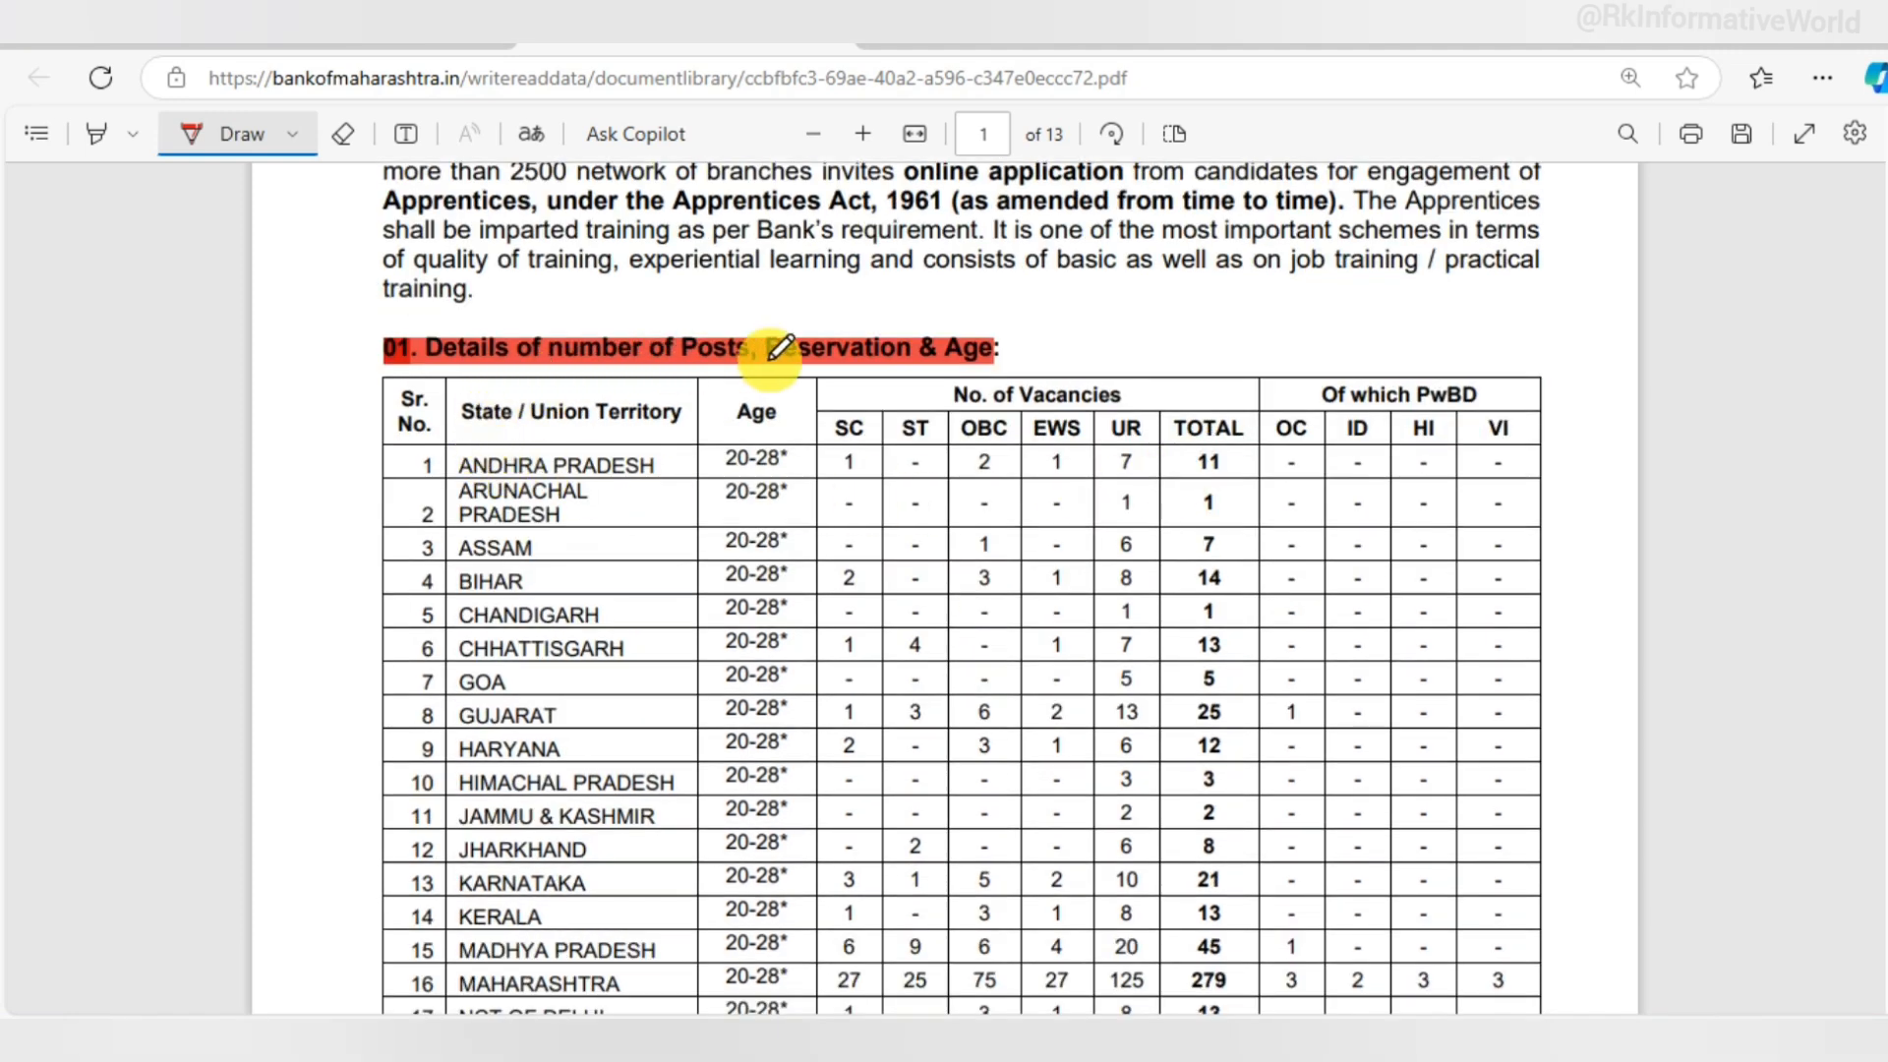
pyautogui.scroll(-2, 536, 405)
pyautogui.moveTo(421, 293)
pyautogui.mouseDown()
pyautogui.moveTo(371, 425)
pyautogui.moveTo(437, 706)
pyautogui.mouseUp()
pyautogui.scroll(-2, 757, 512)
pyautogui.scroll(-5, 767, 480)
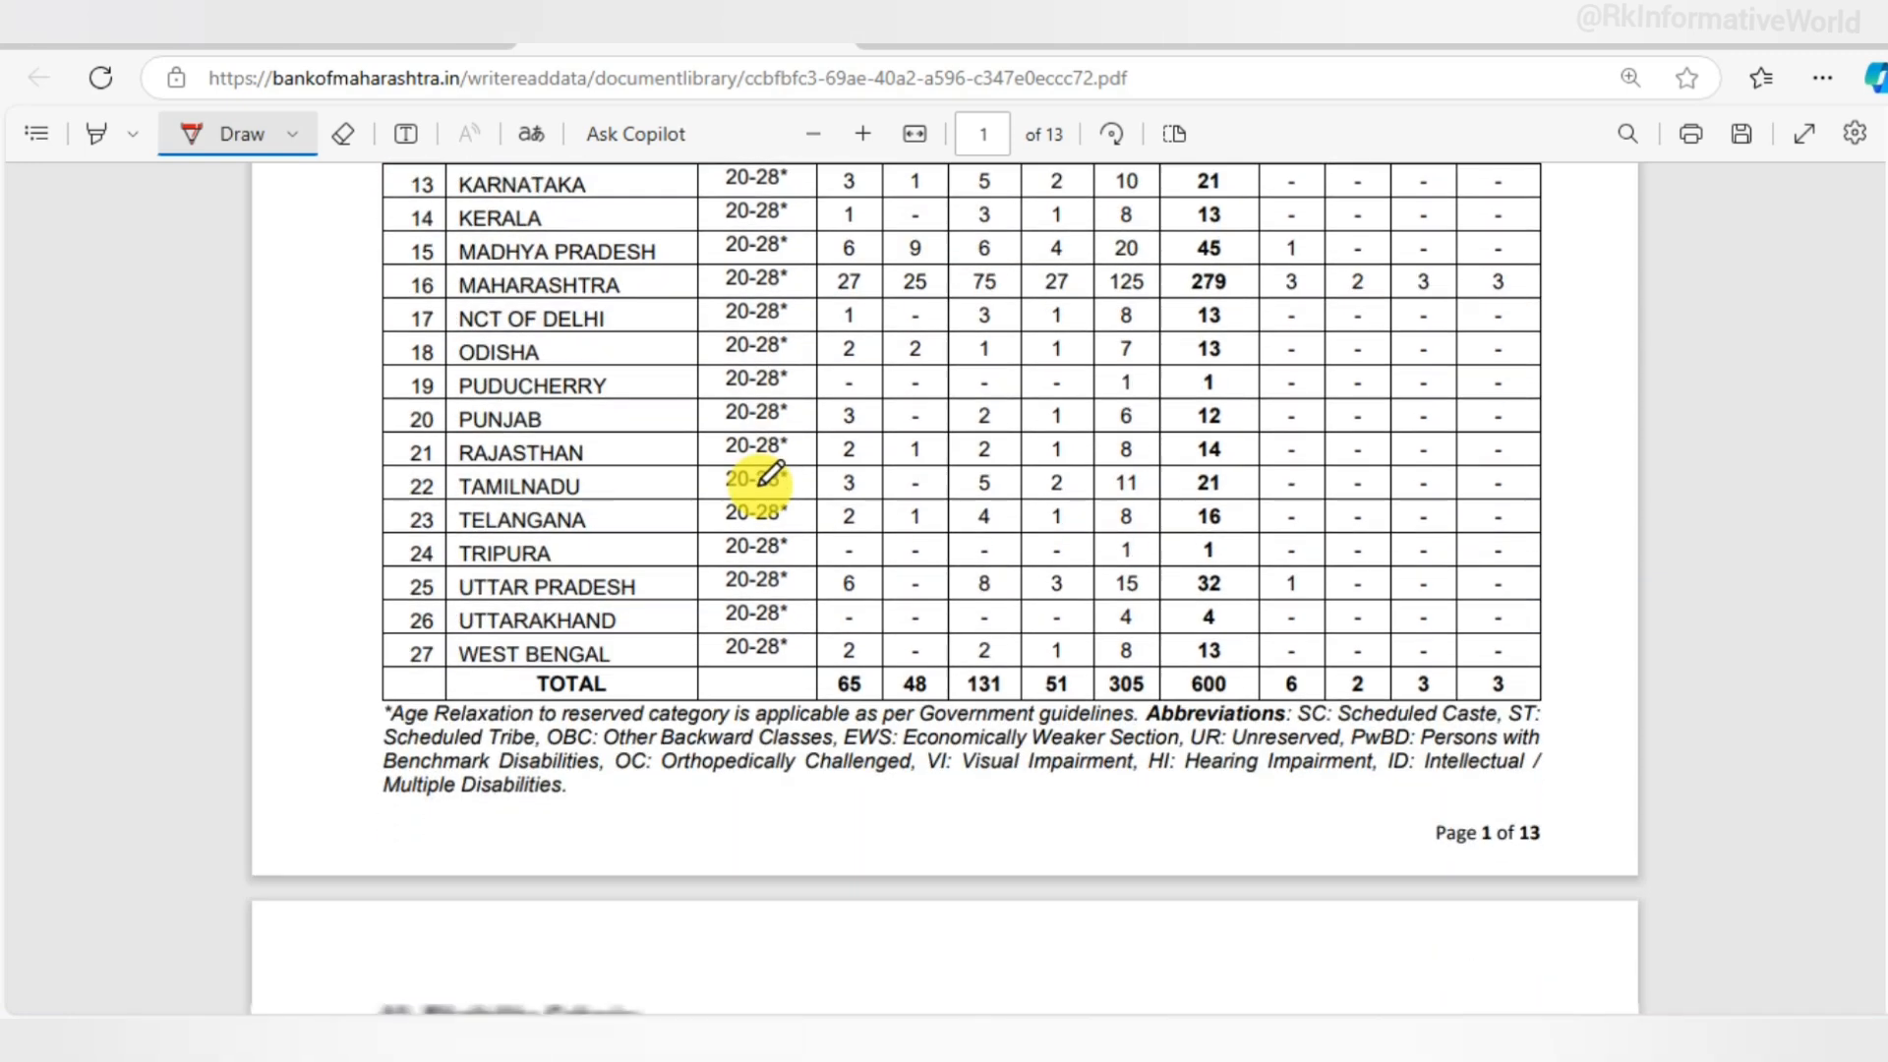
pyautogui.moveTo(1178, 680)
pyautogui.mouseDown()
pyautogui.moveTo(1246, 722)
pyautogui.moveTo(1165, 643)
pyautogui.moveTo(1176, 676)
pyautogui.mouseUp()
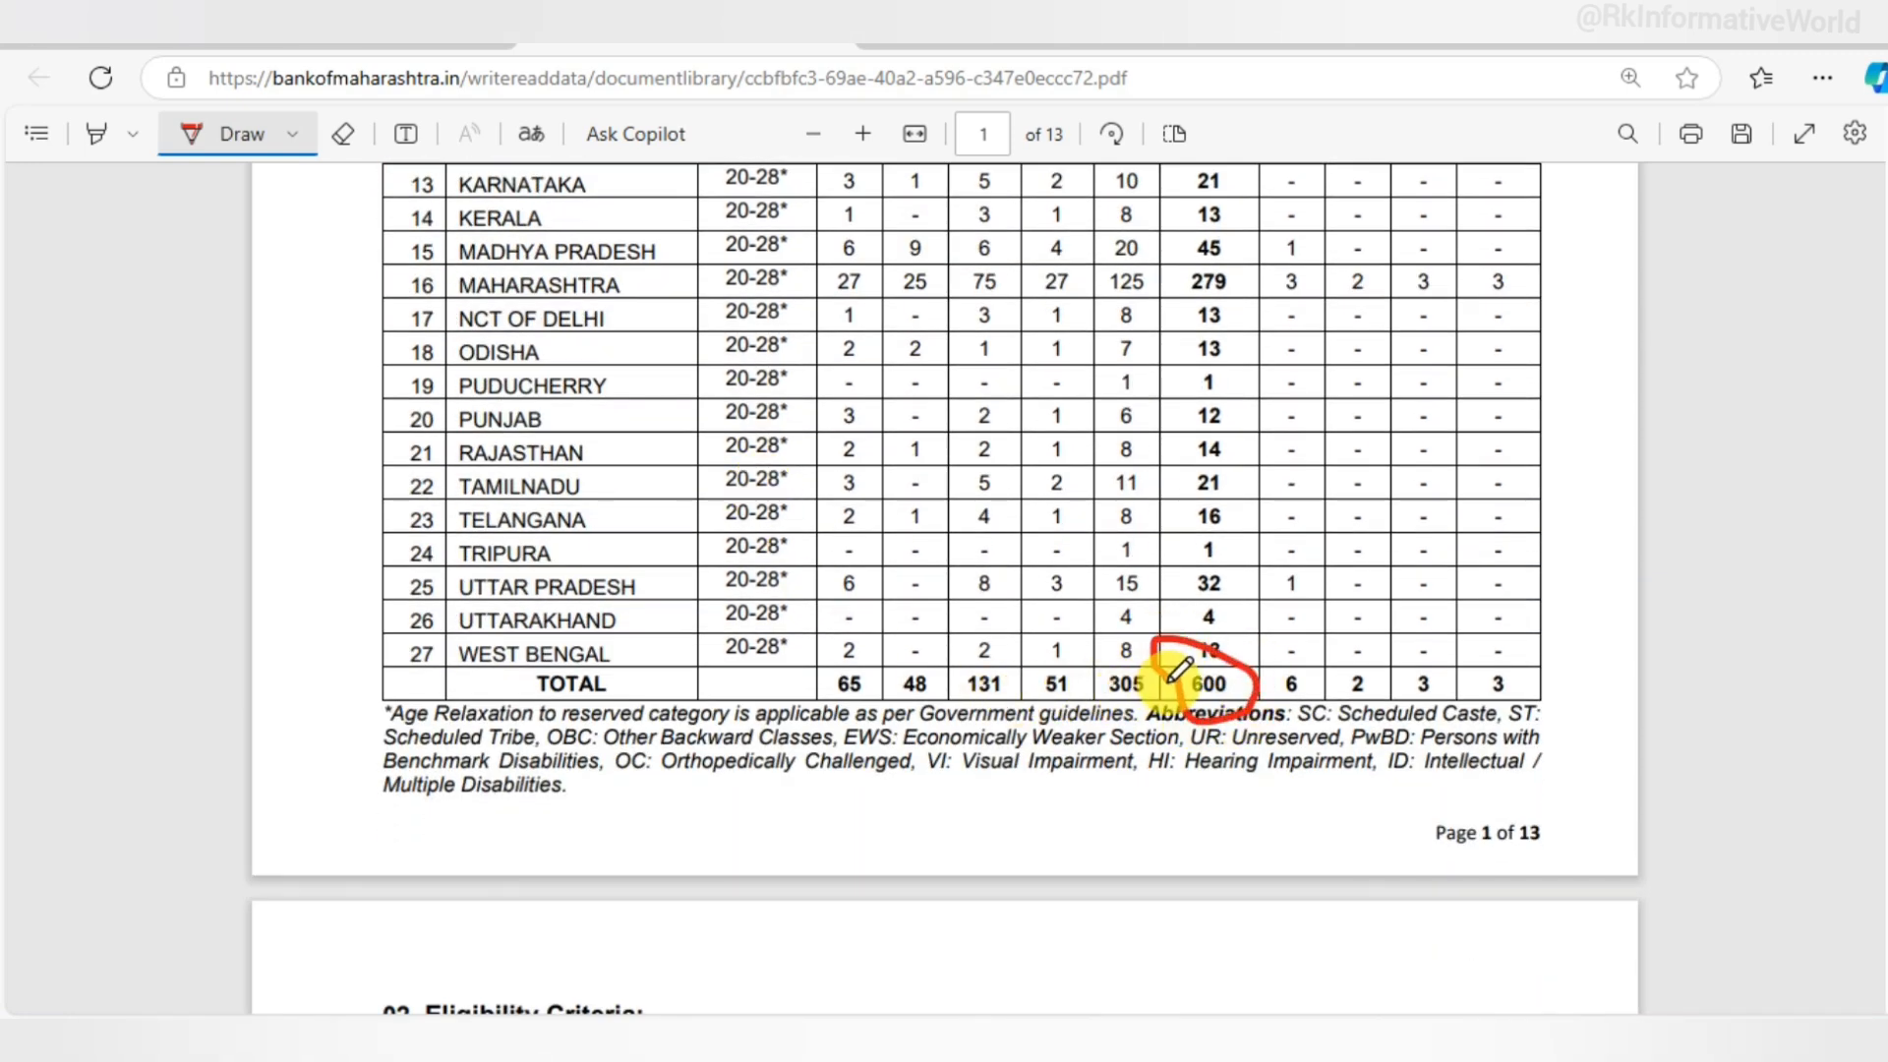
# - Draw red ticks beside the Eligibility Criteria heading, both qualification points, and the Age and Duration of Training rows
pyautogui.scroll(-8, 1178, 672)
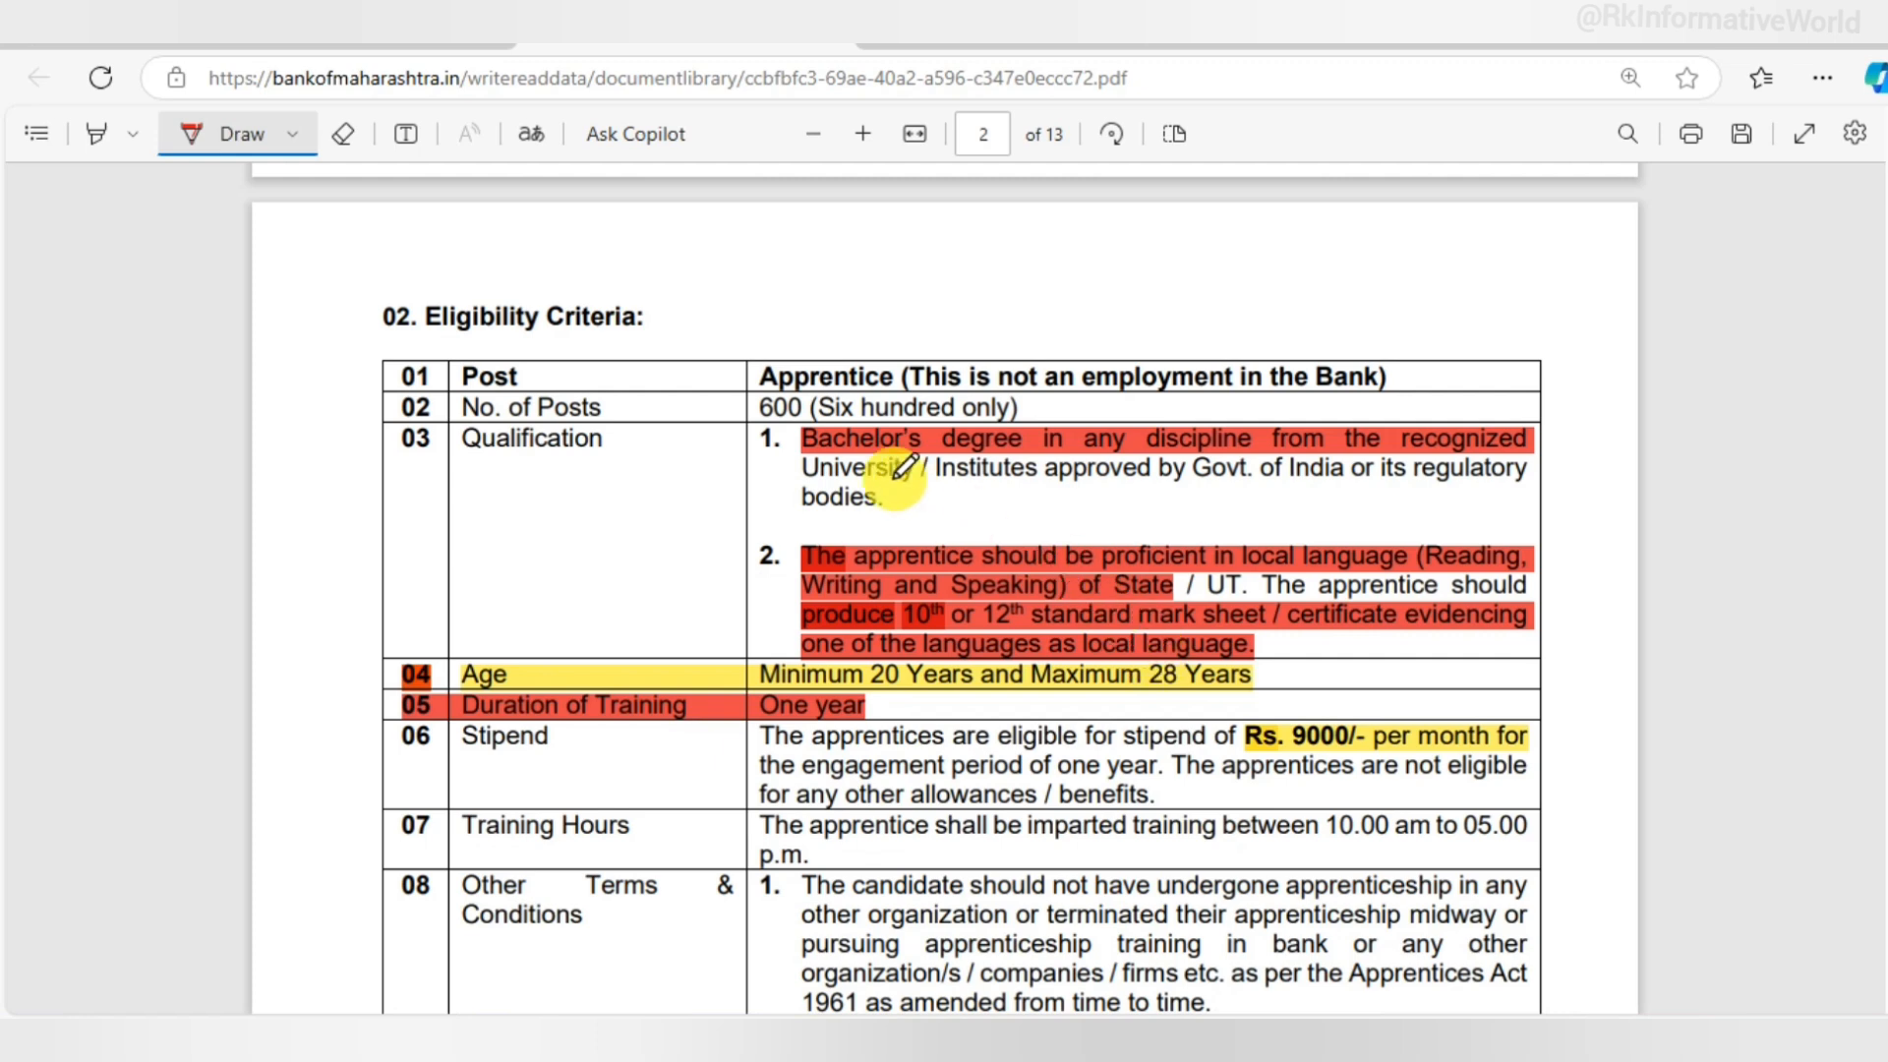
pyautogui.moveTo(328, 336); pyautogui.dragTo(449, 292)
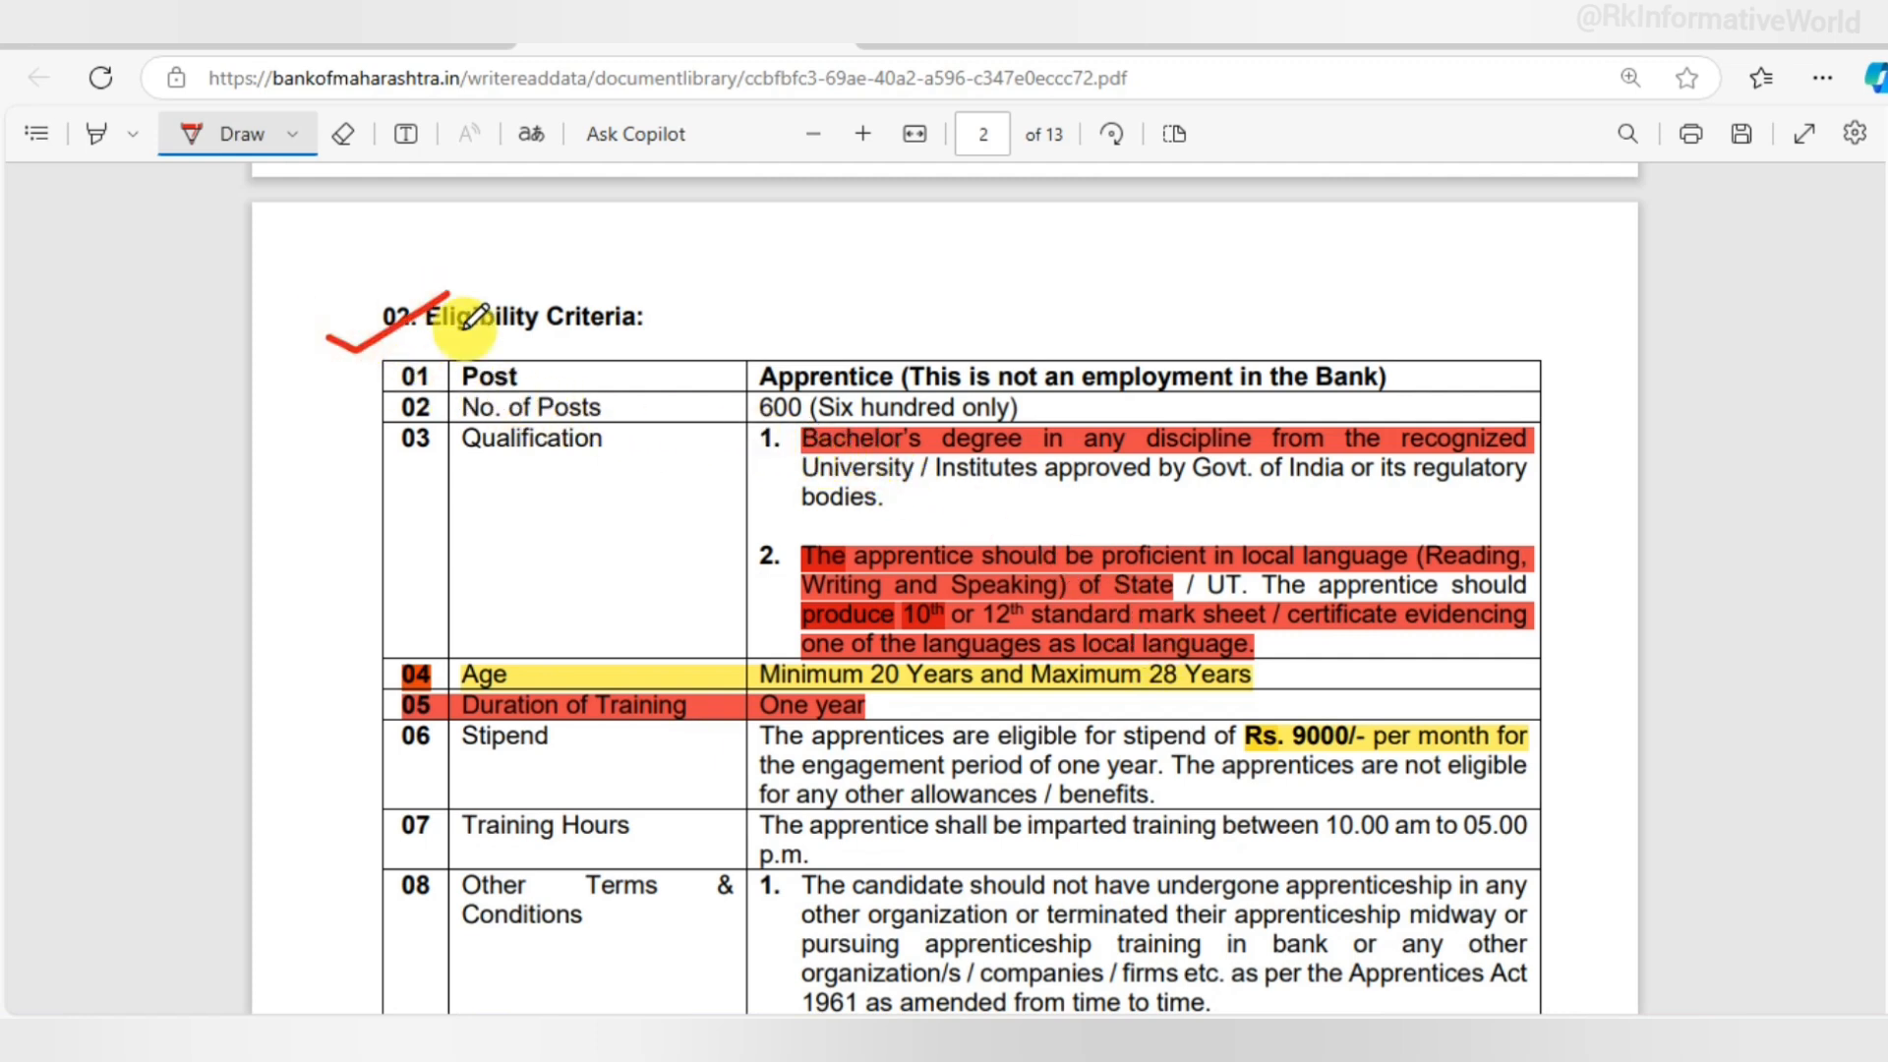
pyautogui.moveTo(701, 449); pyautogui.dragTo(757, 420)
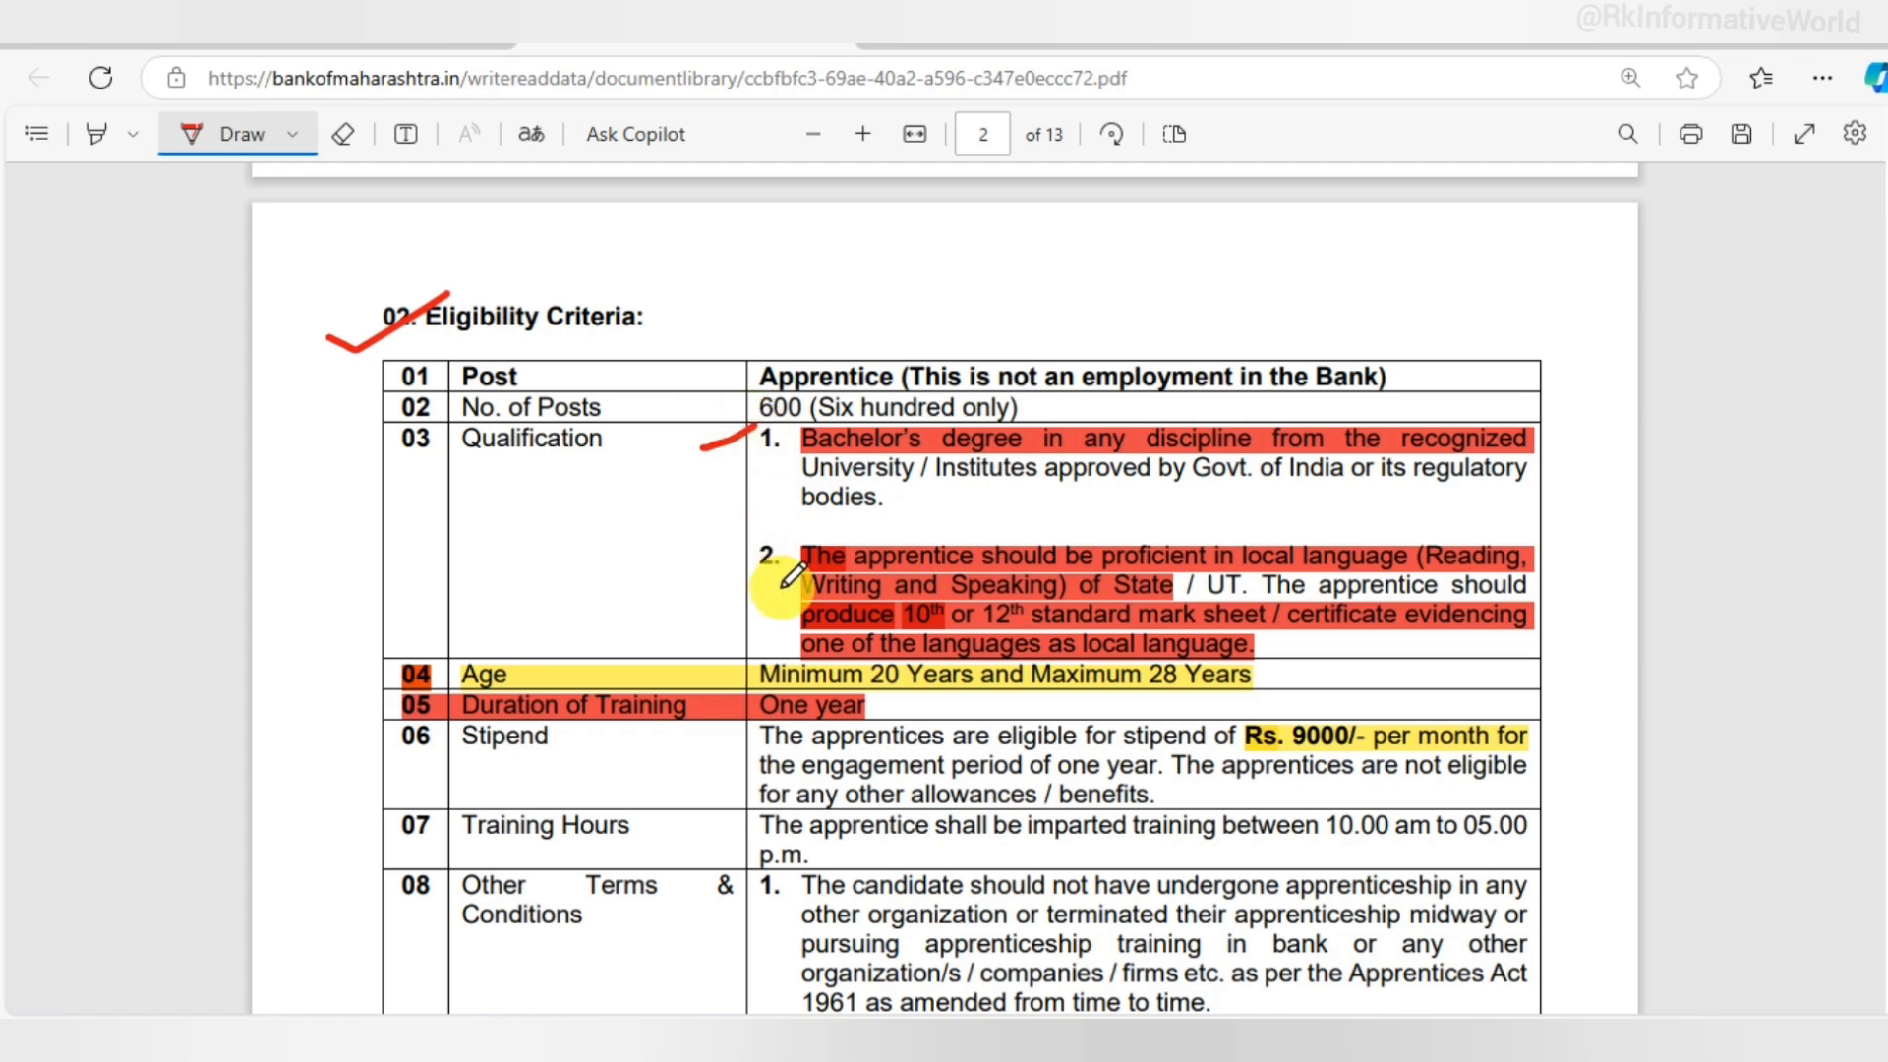
pyautogui.scroll(-1, 776, 585)
pyautogui.moveTo(731, 428); pyautogui.dragTo(802, 373)
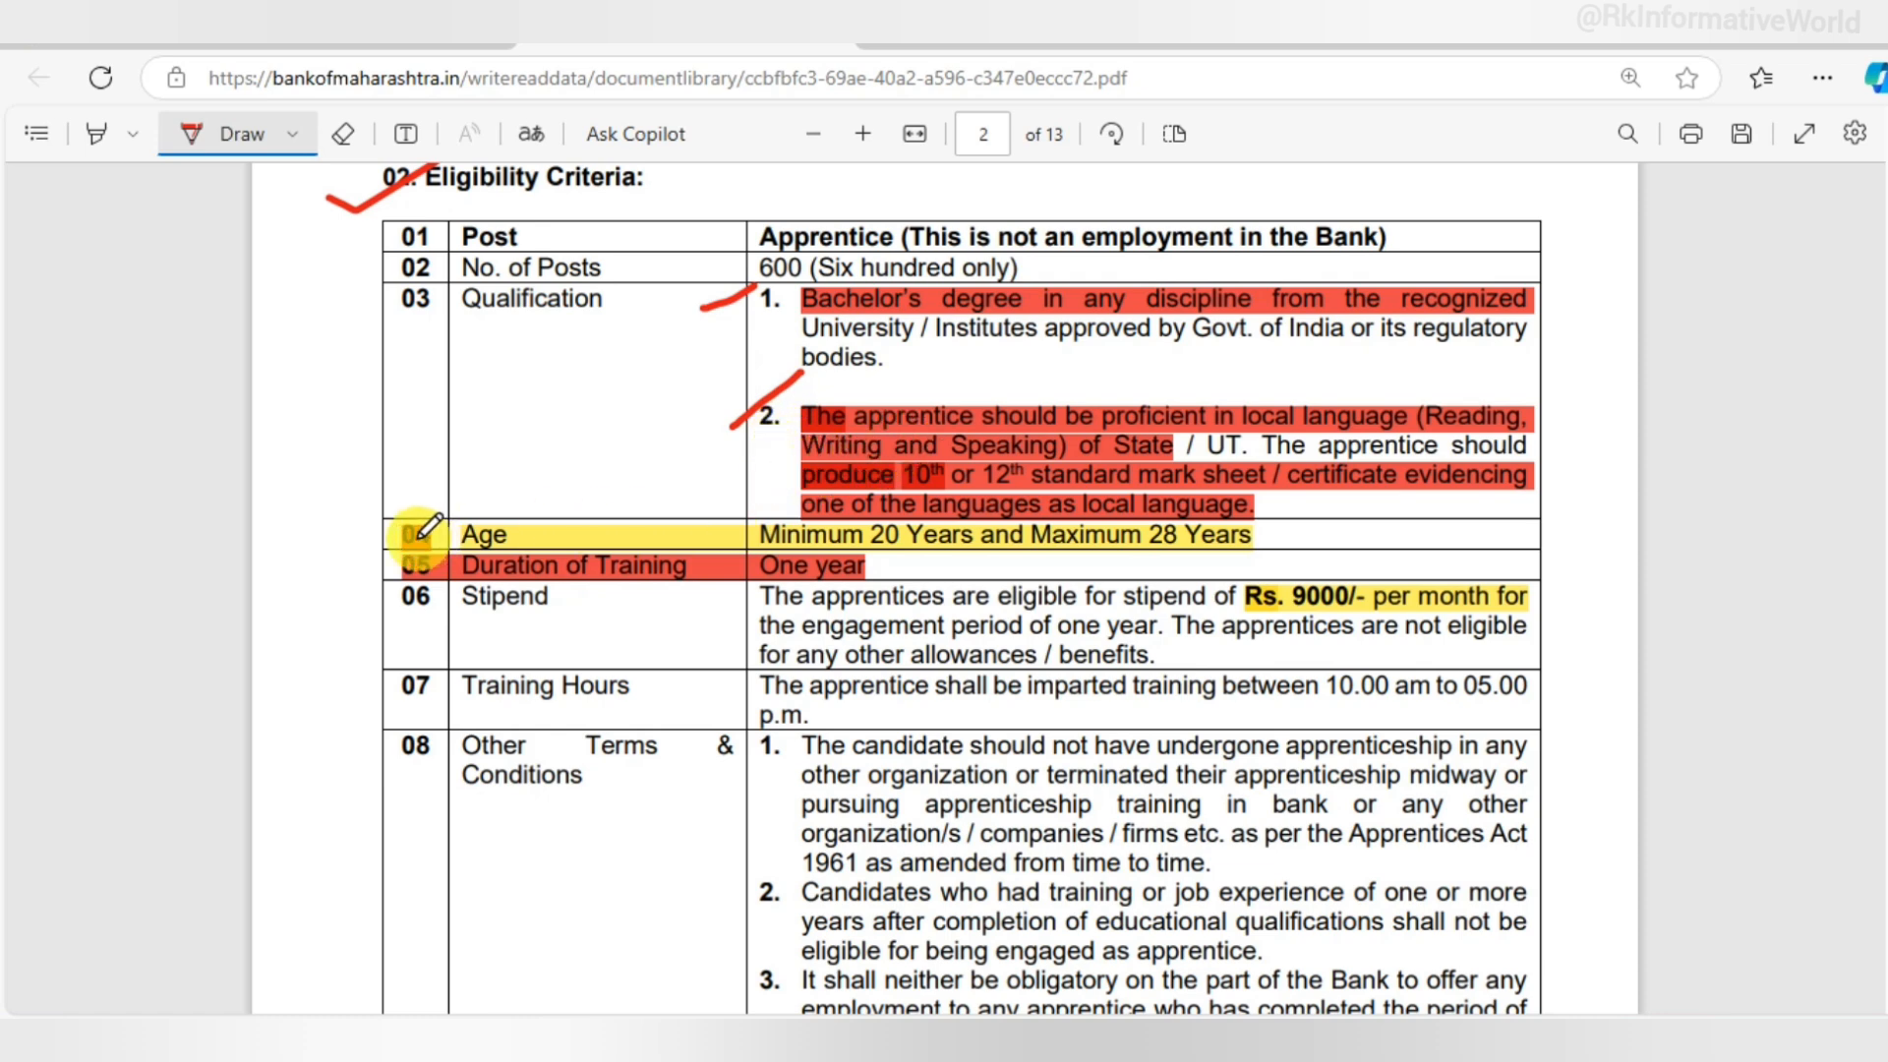
pyautogui.moveTo(362, 553); pyautogui.dragTo(403, 531)
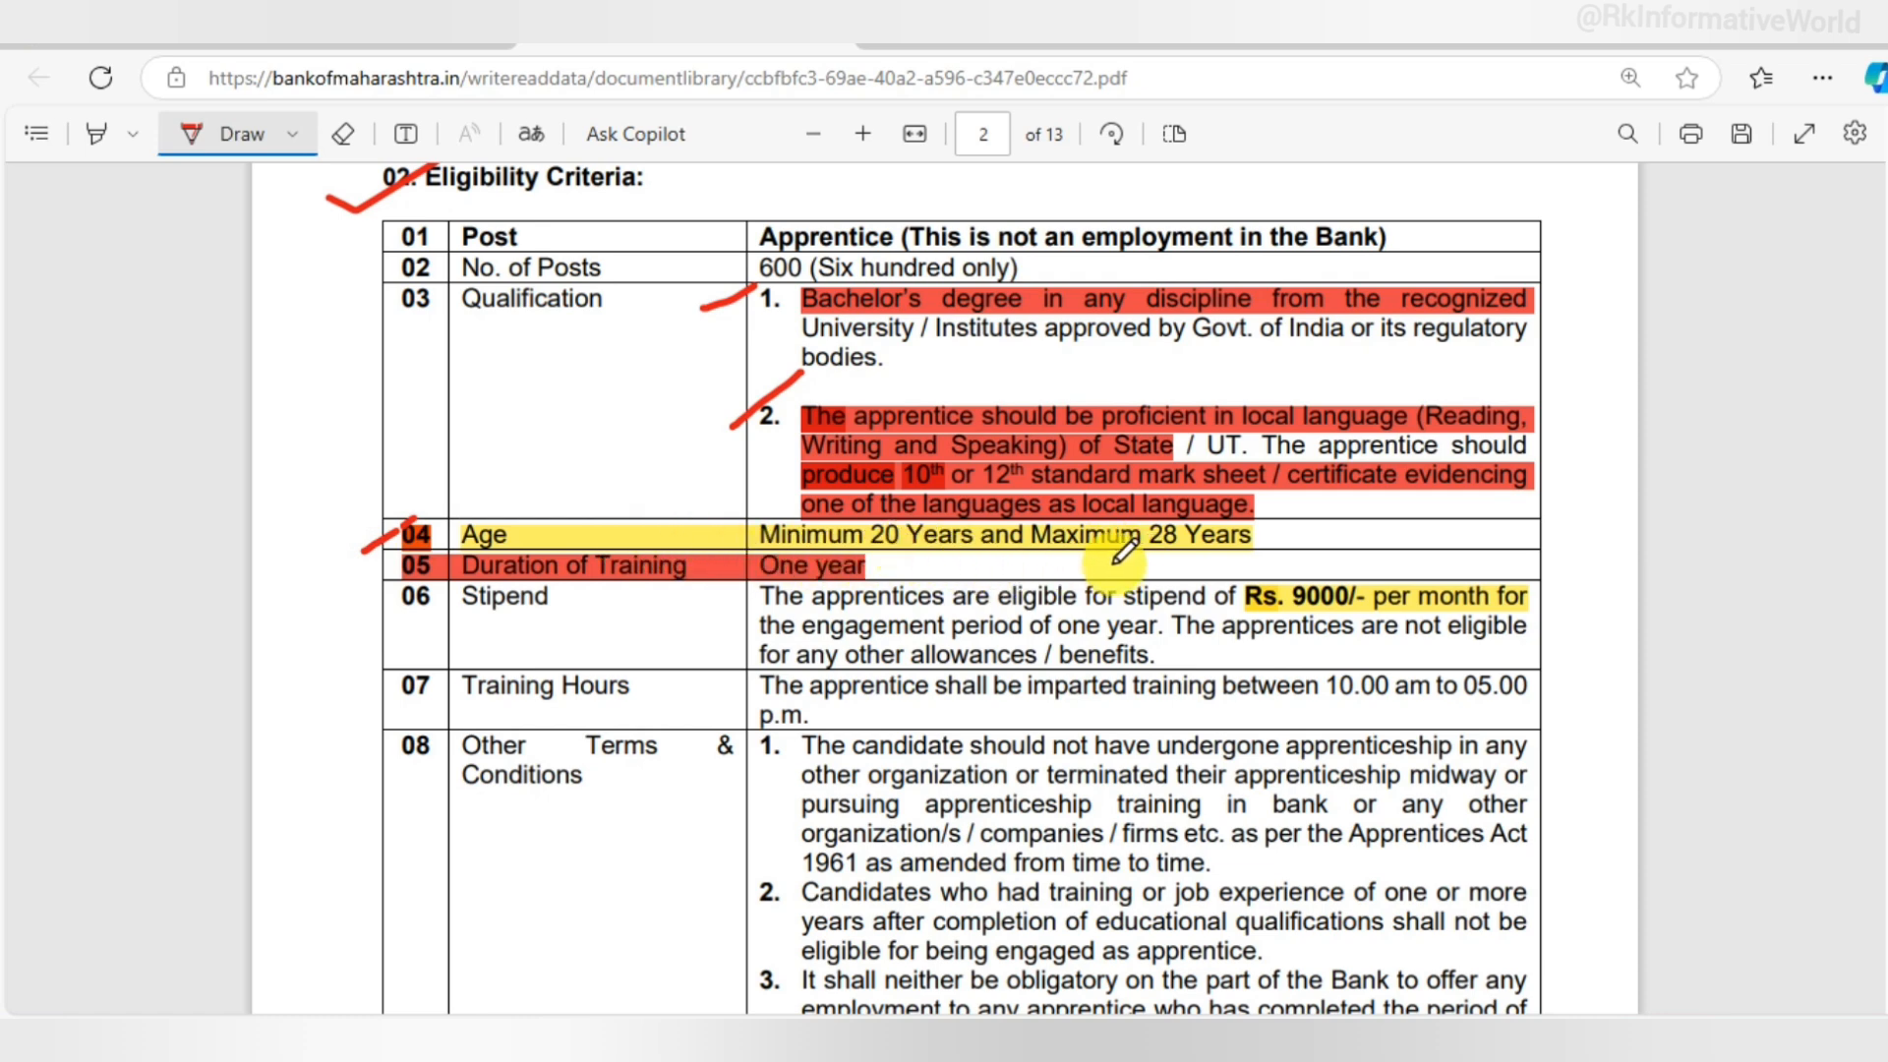
pyautogui.moveTo(376, 598); pyautogui.dragTo(418, 556)
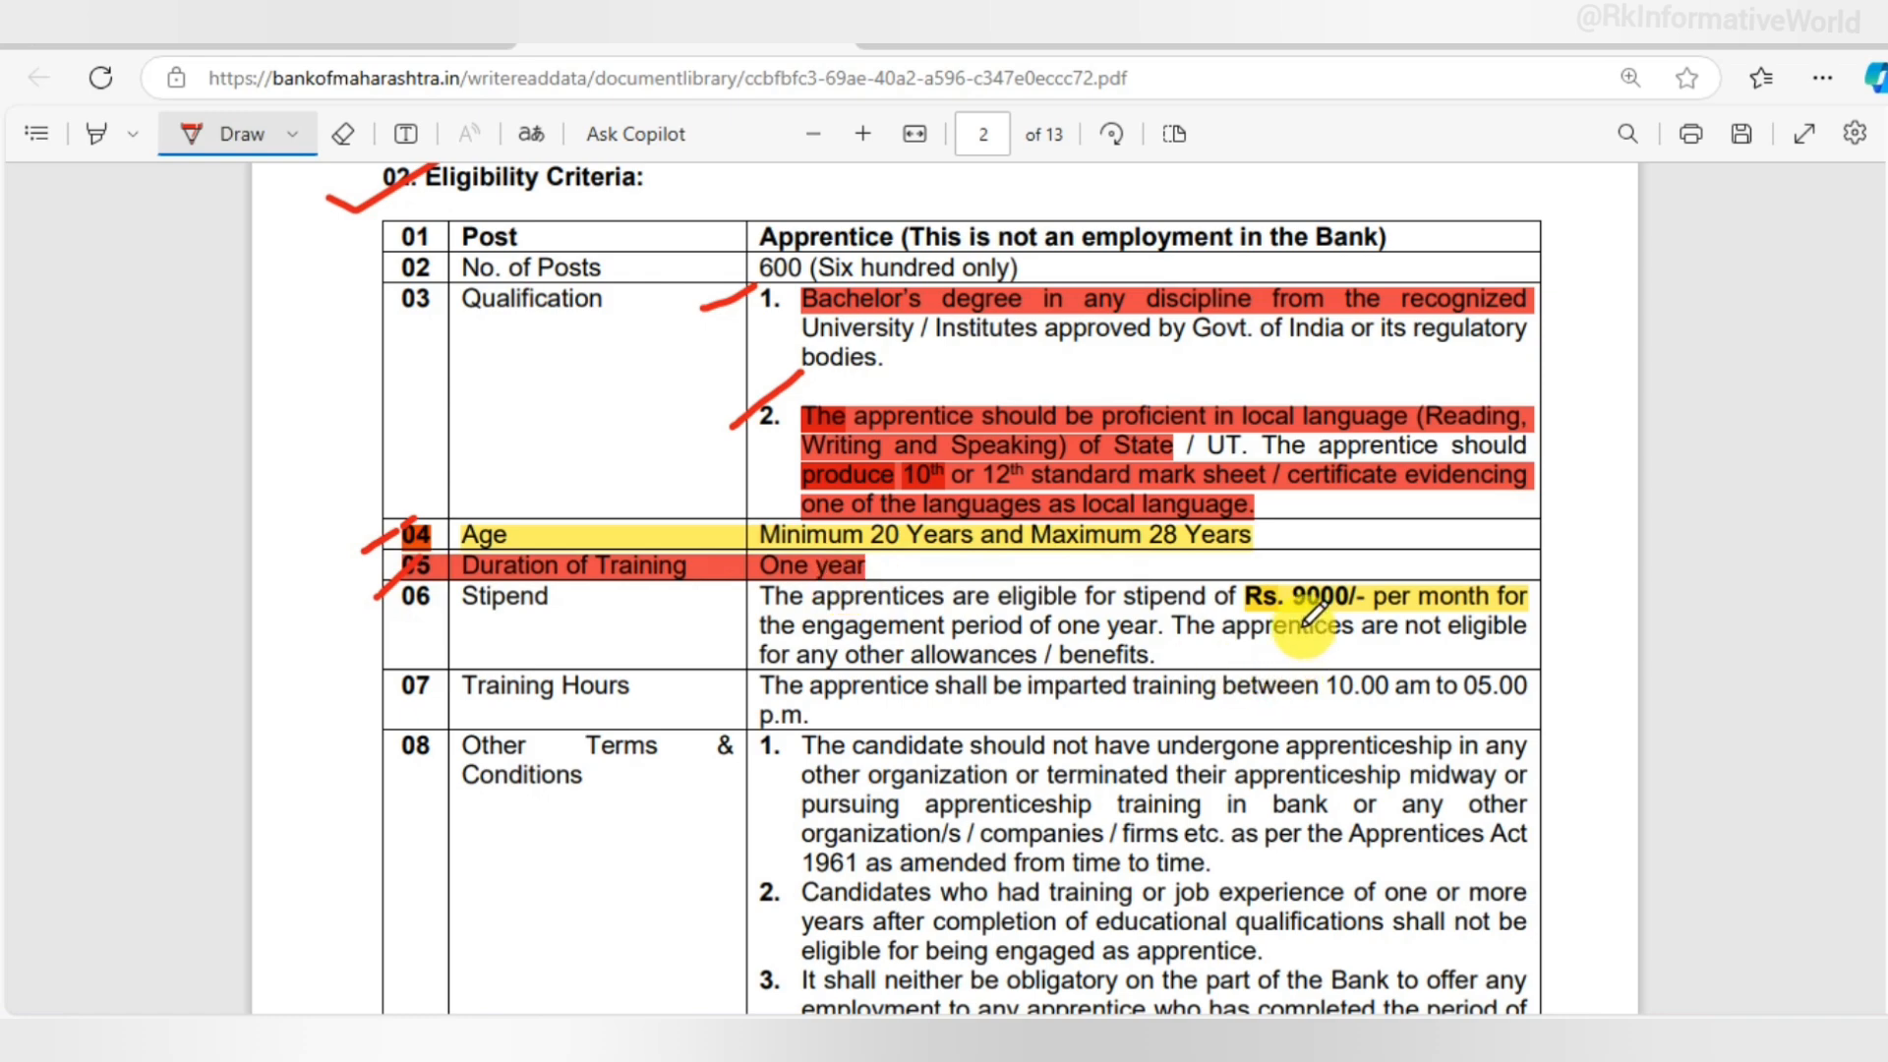
# - Draw red ticks beside the Age Limit heading and the age relaxations for SC/ST, OBC and the three PwBD categories
pyautogui.scroll(-20, 1310, 615)
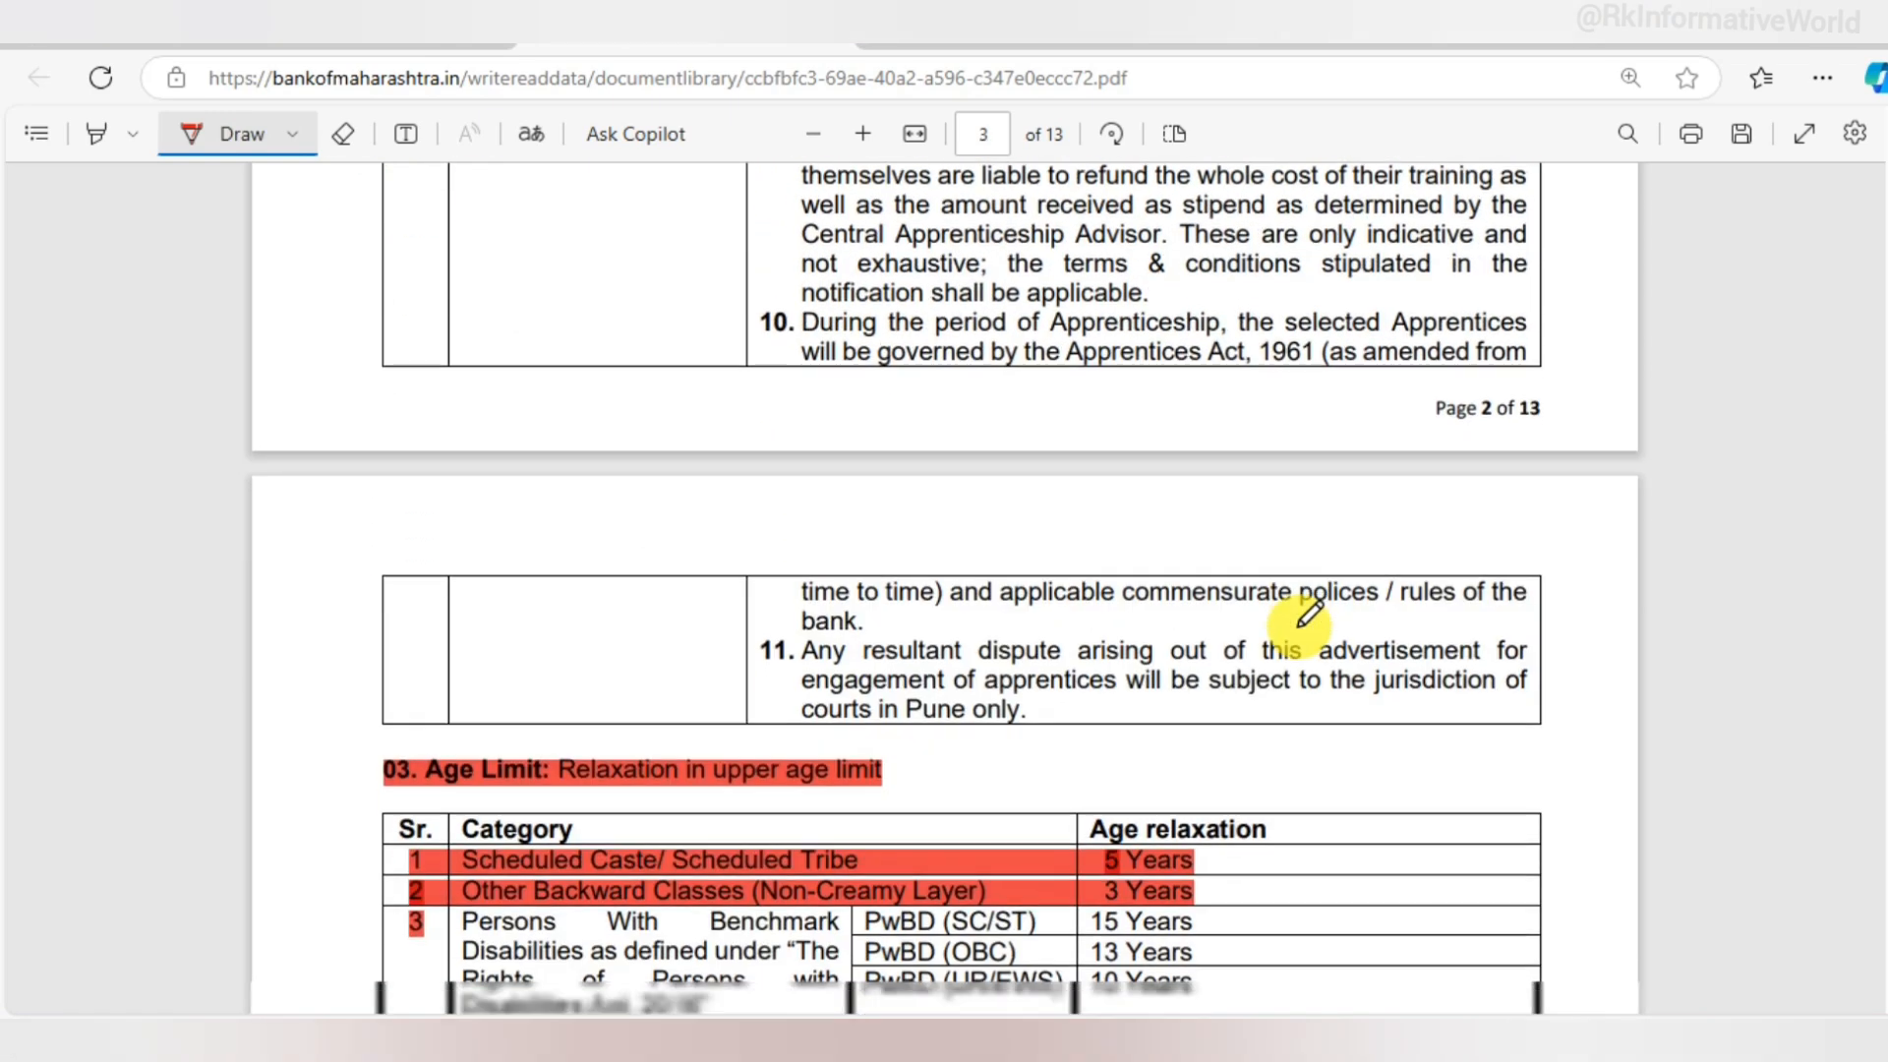
pyautogui.moveTo(300, 563); pyautogui.dragTo(377, 508)
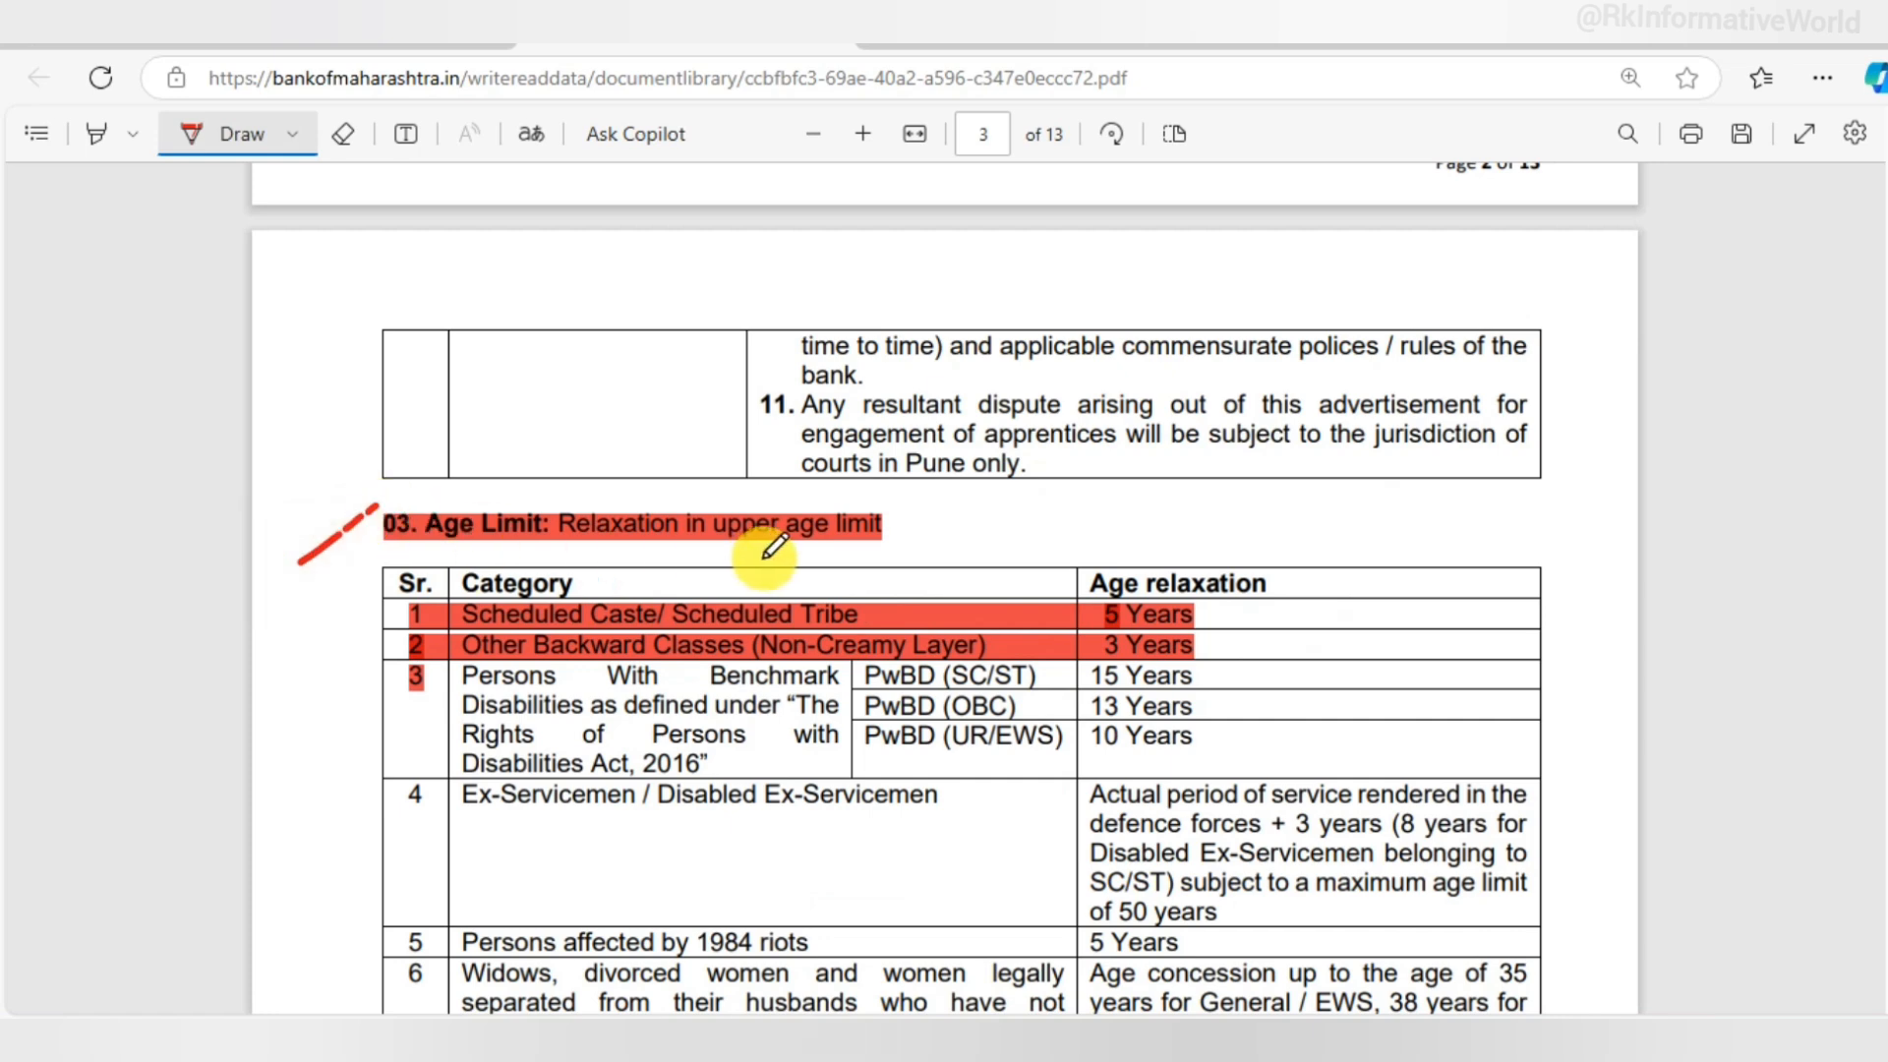
pyautogui.moveTo(1247, 621); pyautogui.dragTo(1317, 582)
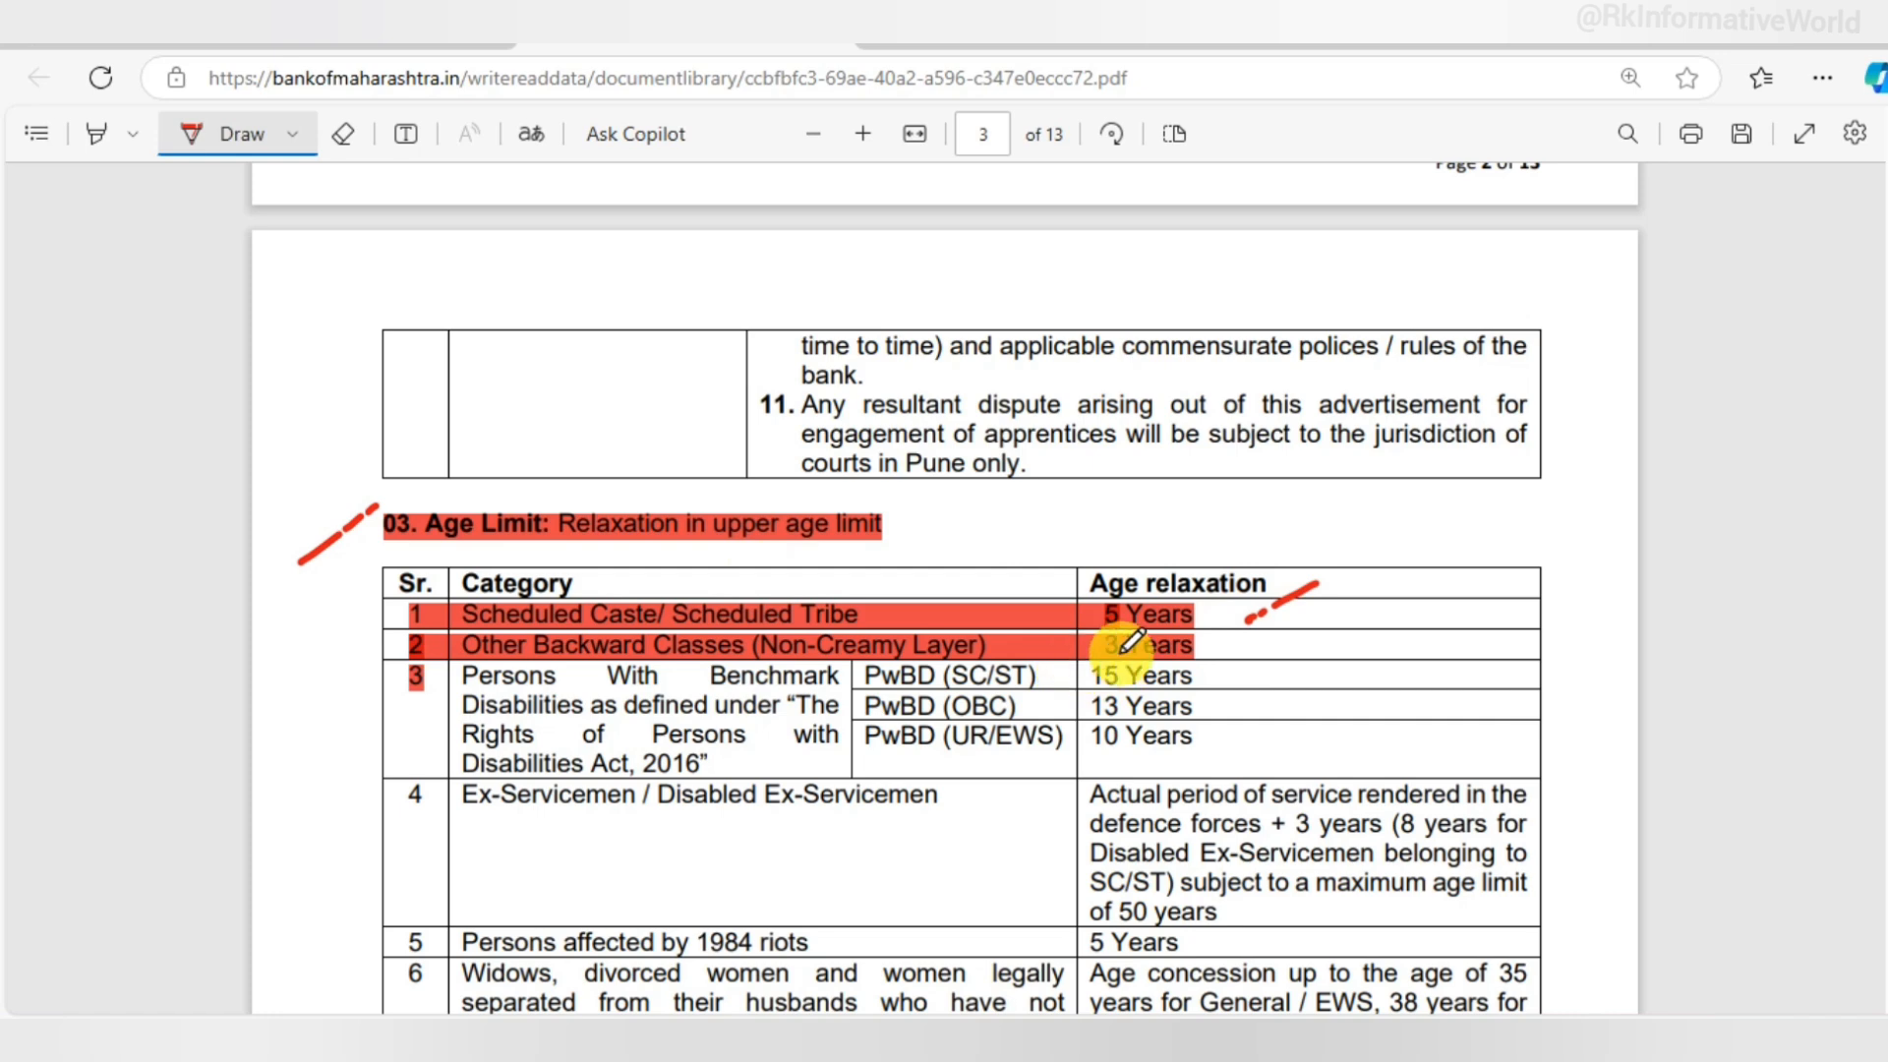
pyautogui.moveTo(1256, 652); pyautogui.dragTo(1330, 628)
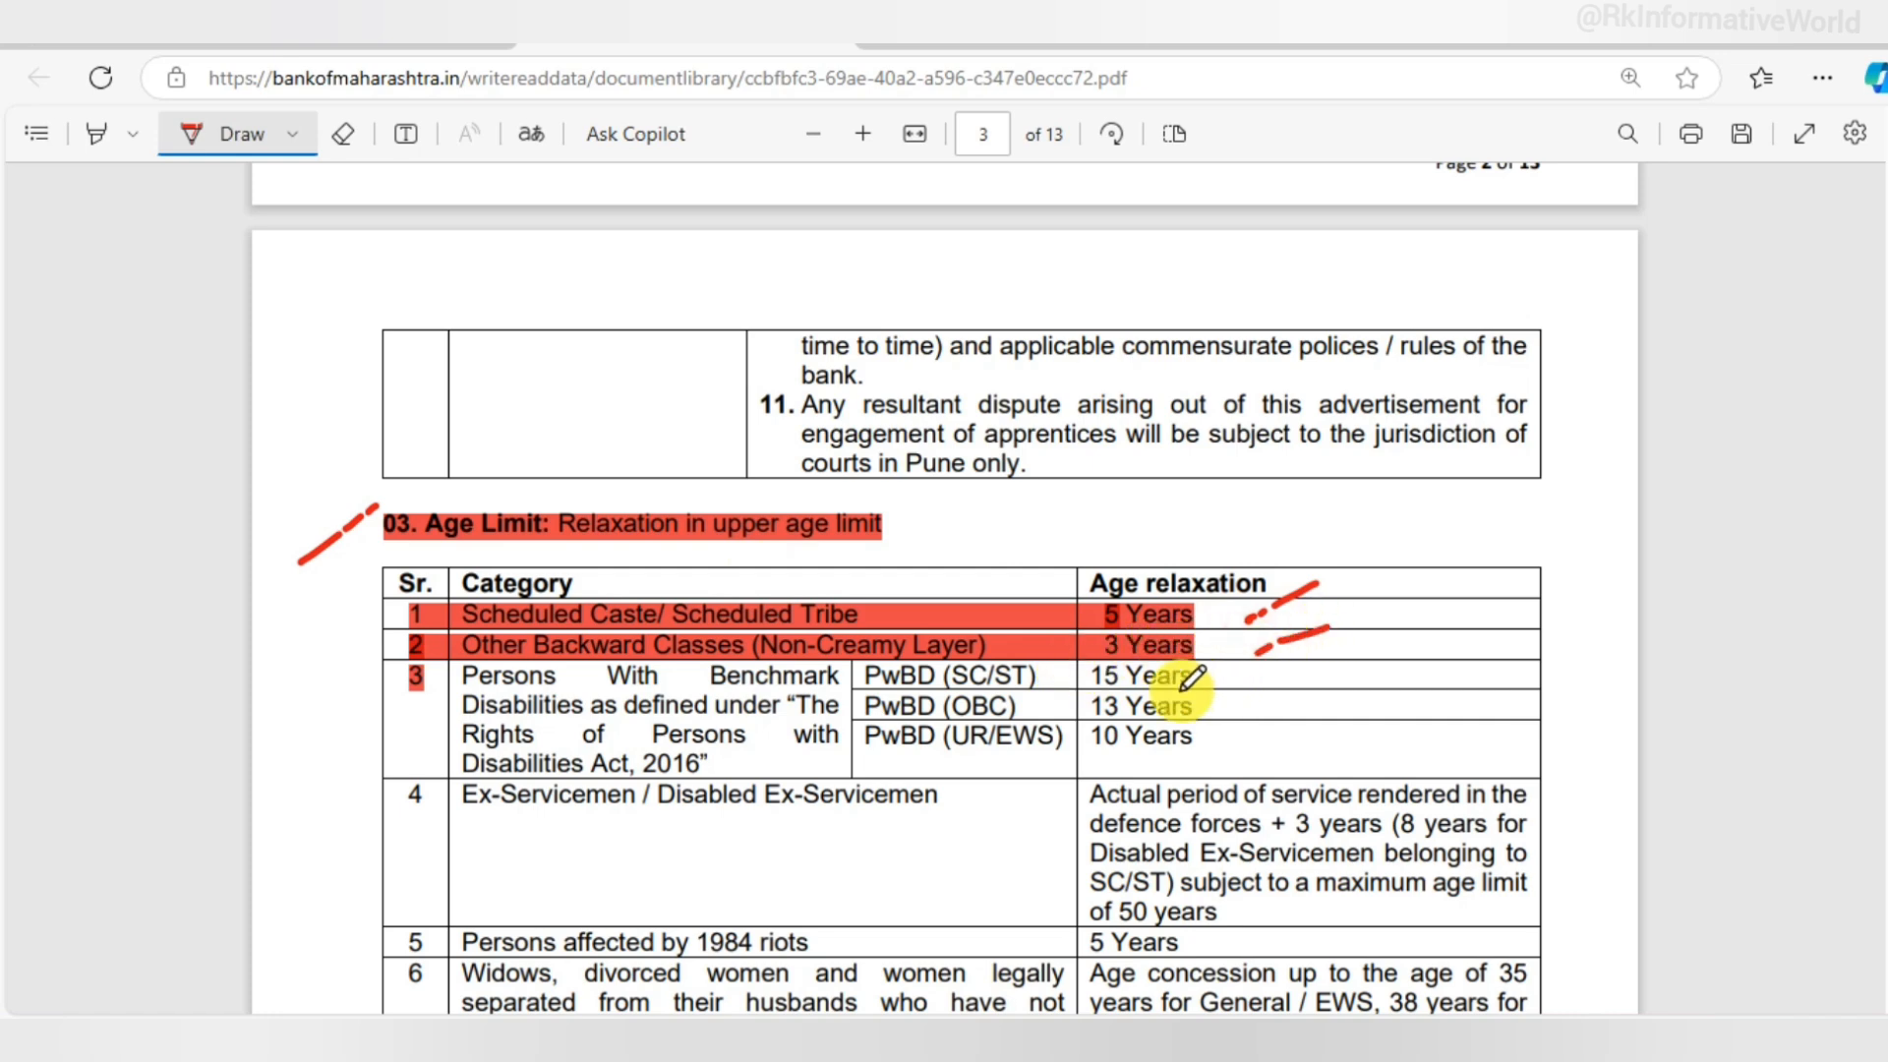
pyautogui.moveTo(1221, 679); pyautogui.dragTo(1247, 667)
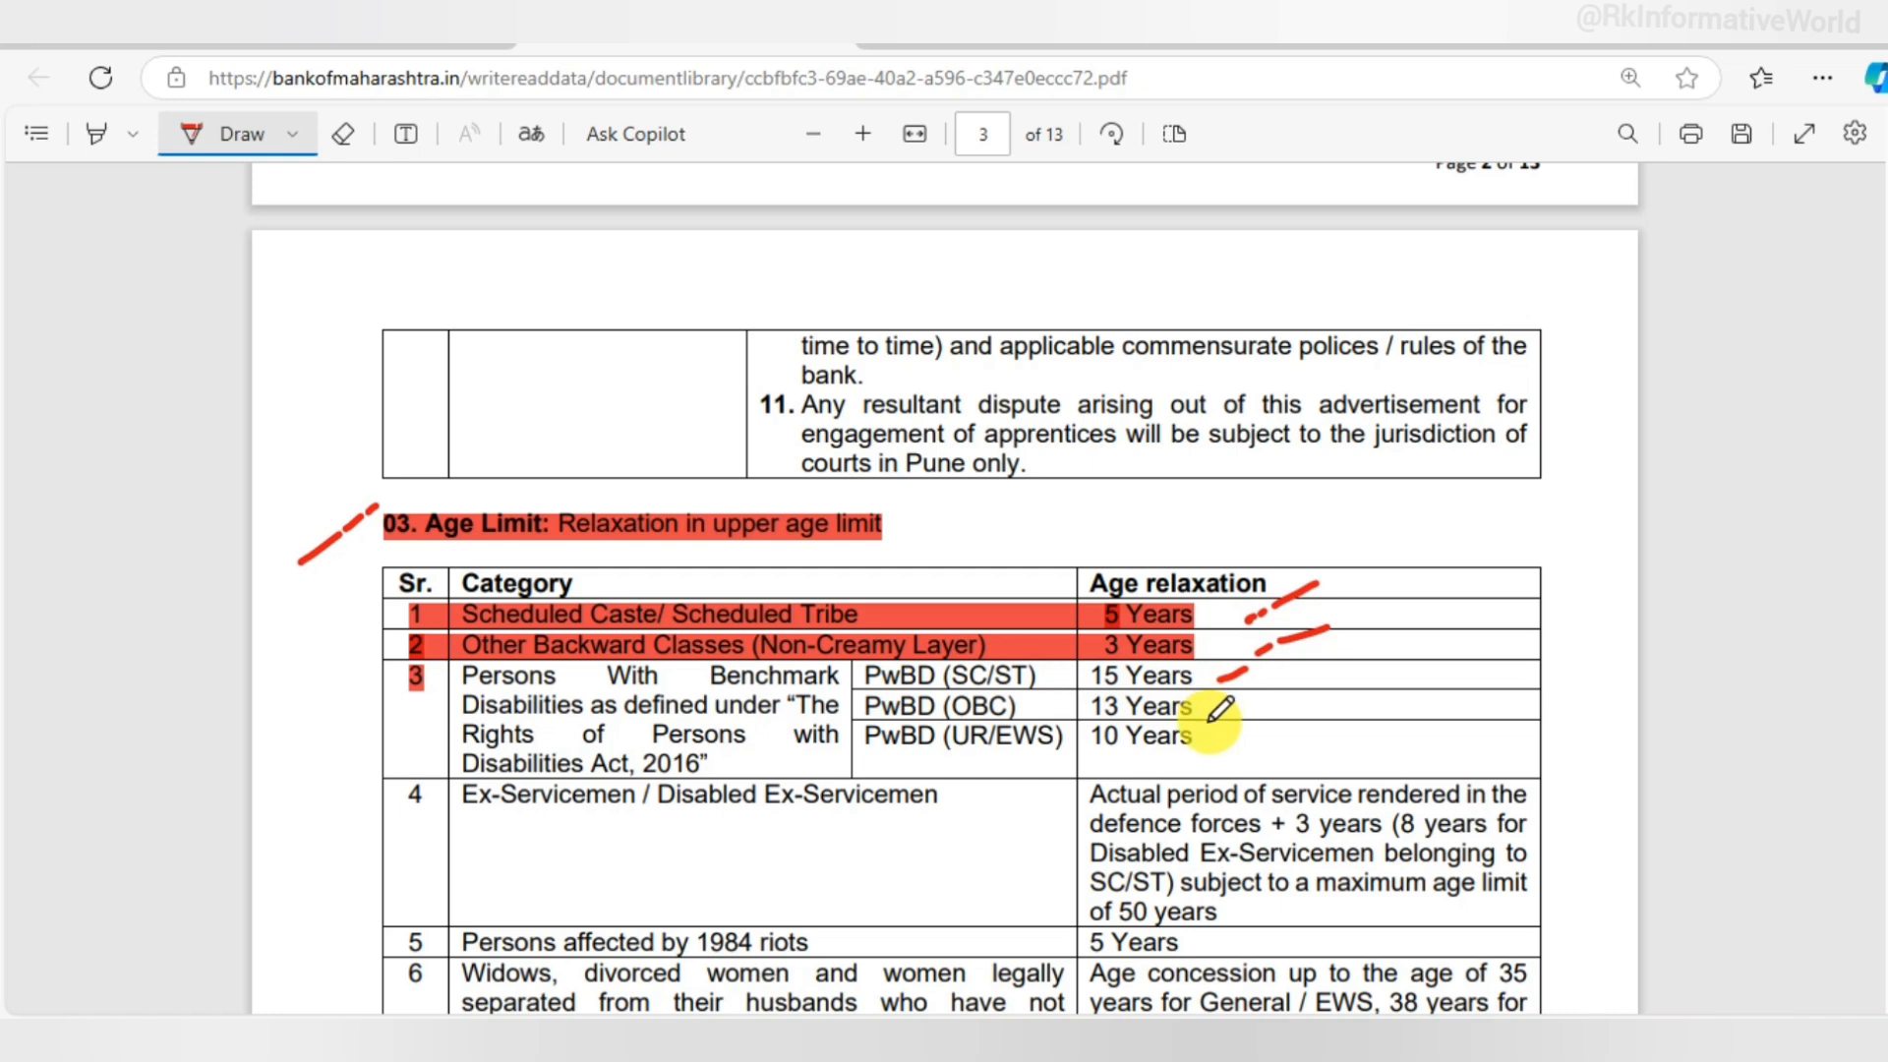
pyautogui.moveTo(1227, 716); pyautogui.dragTo(1258, 692)
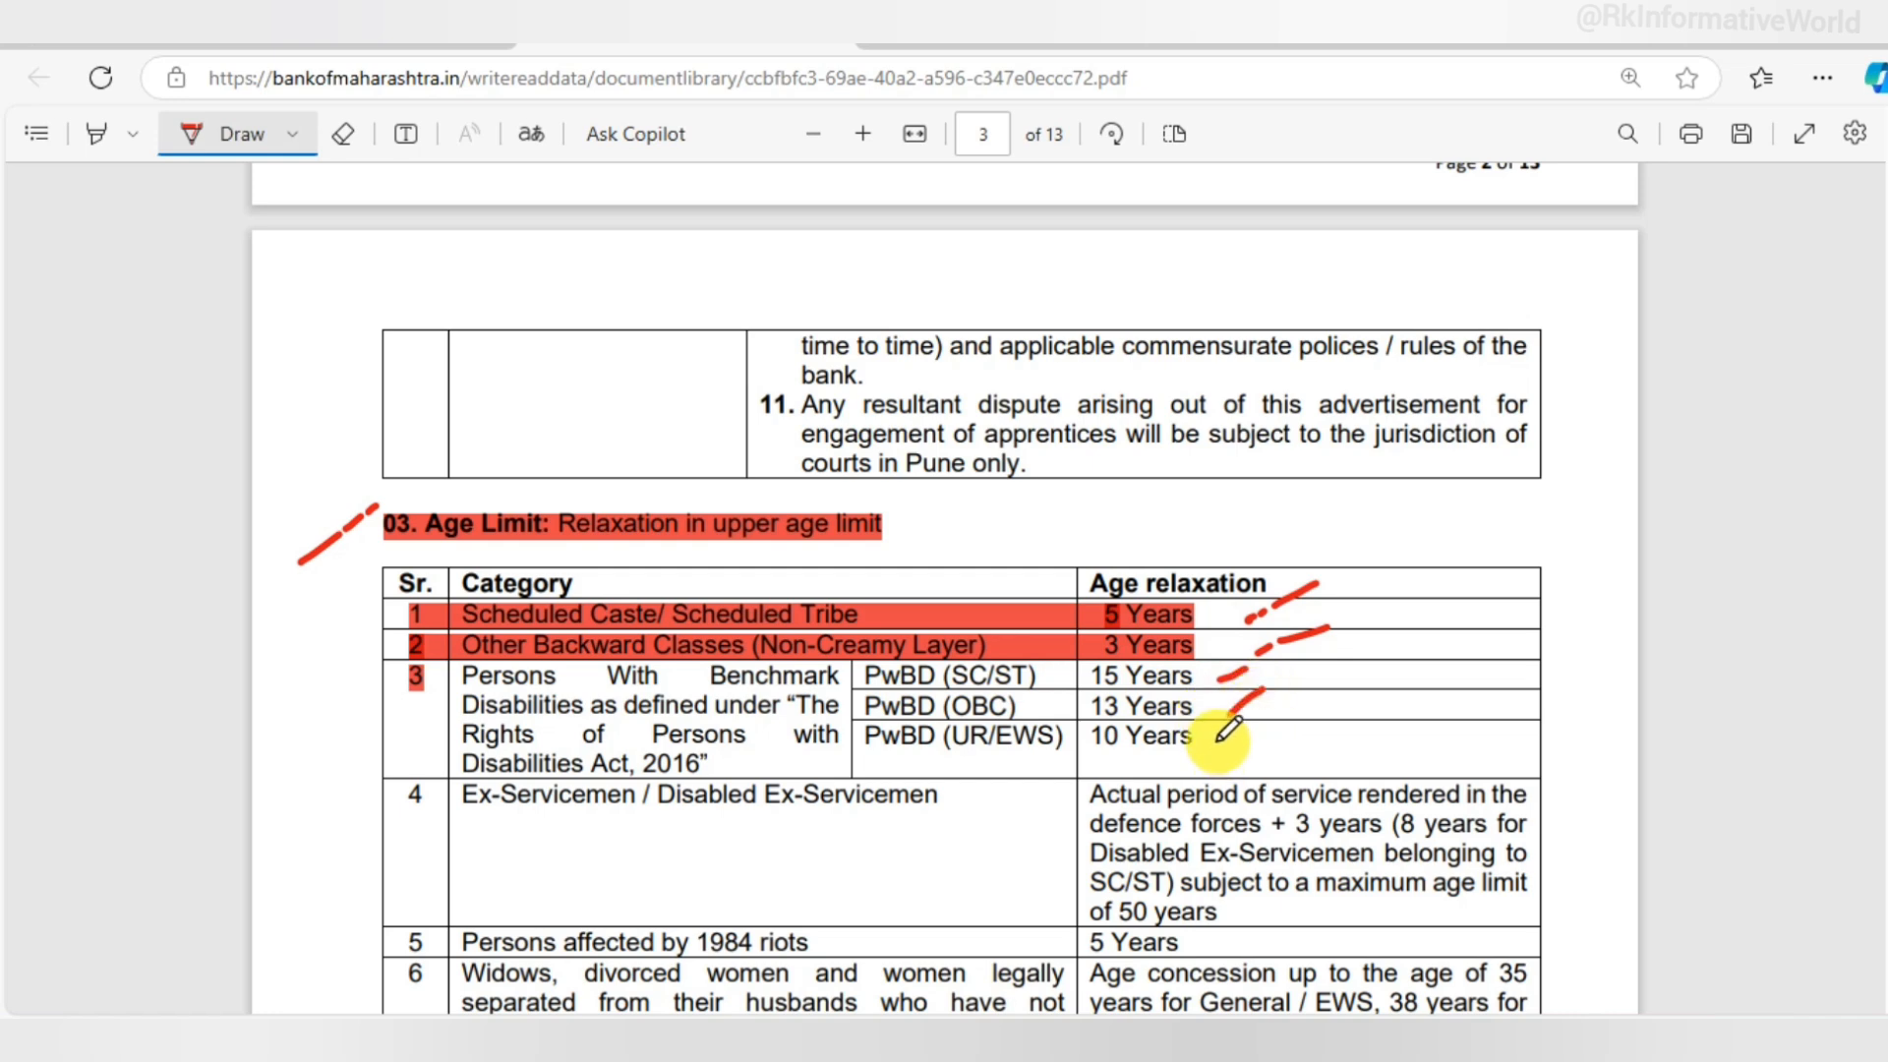
pyautogui.moveTo(1229, 745); pyautogui.dragTo(1270, 725)
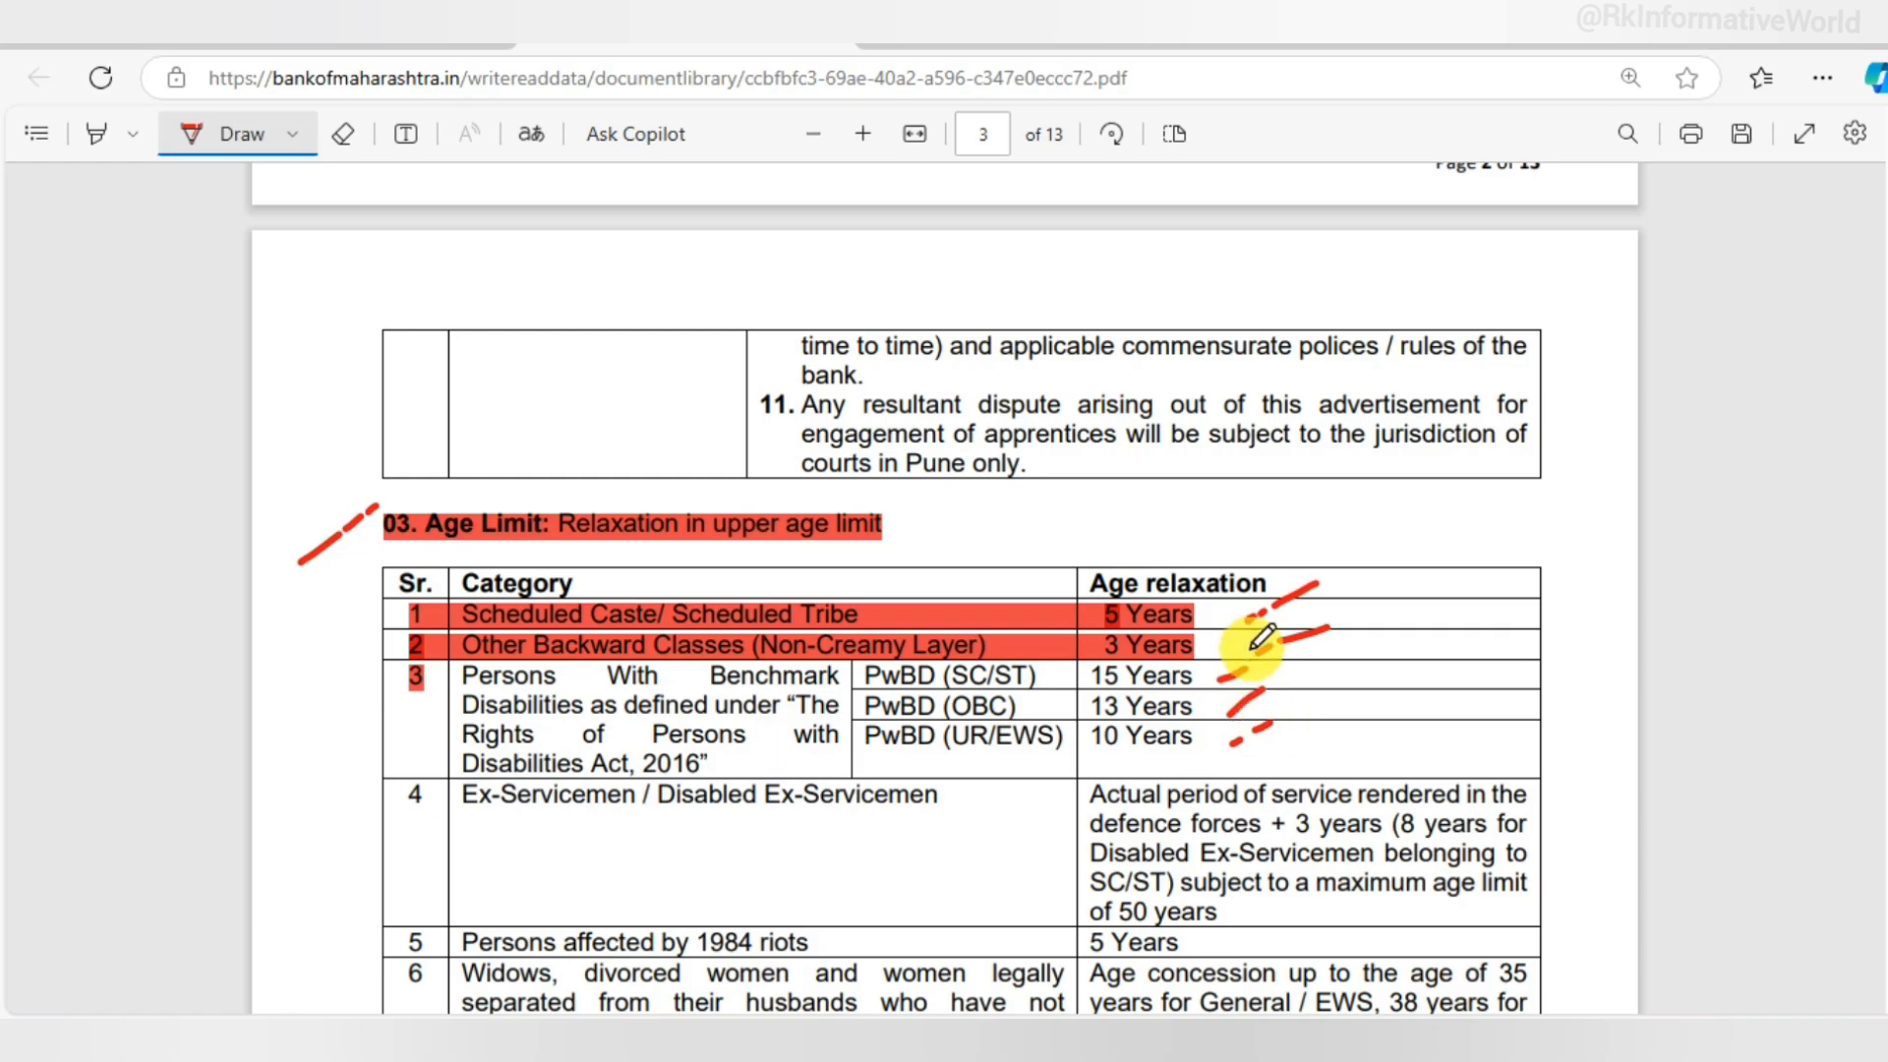
# - Draw a red tick beside point 05 on page 8, the text for the hand written declaration
pyautogui.scroll(-20, 1262, 637)
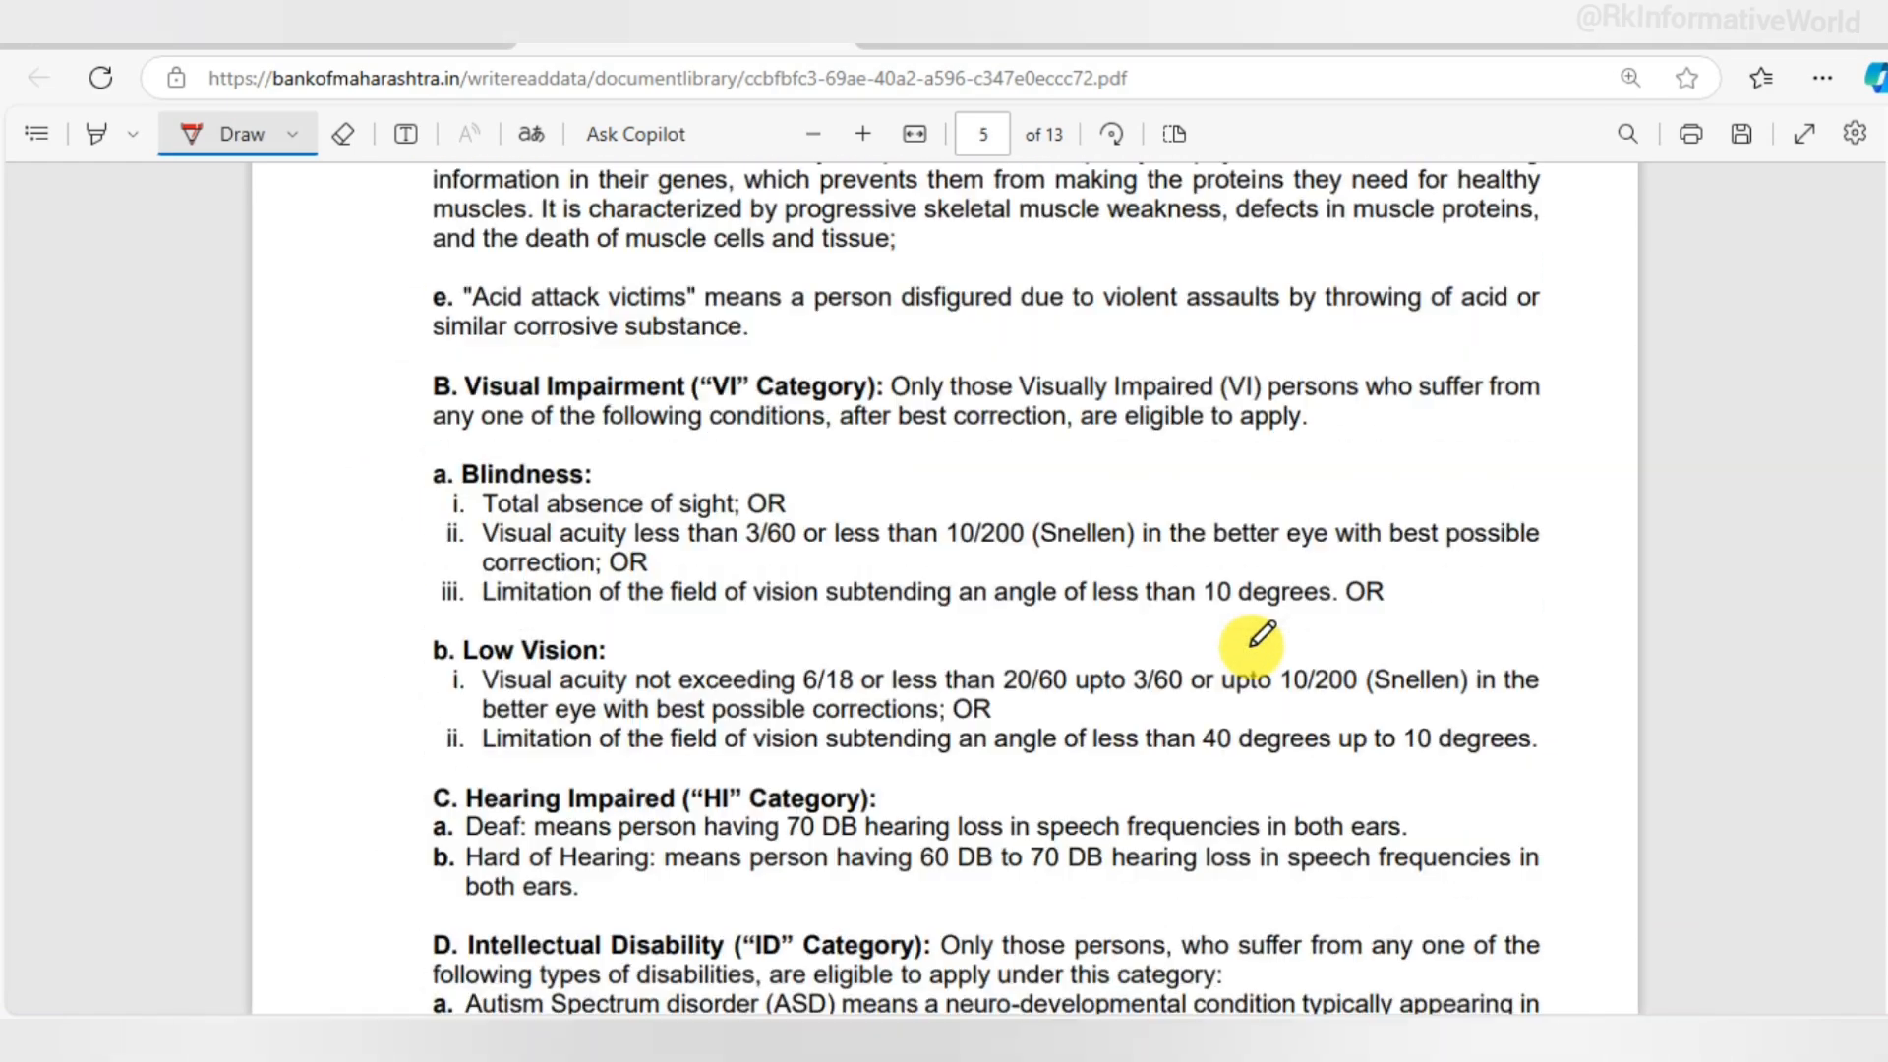
pyautogui.scroll(-20, 1257, 634)
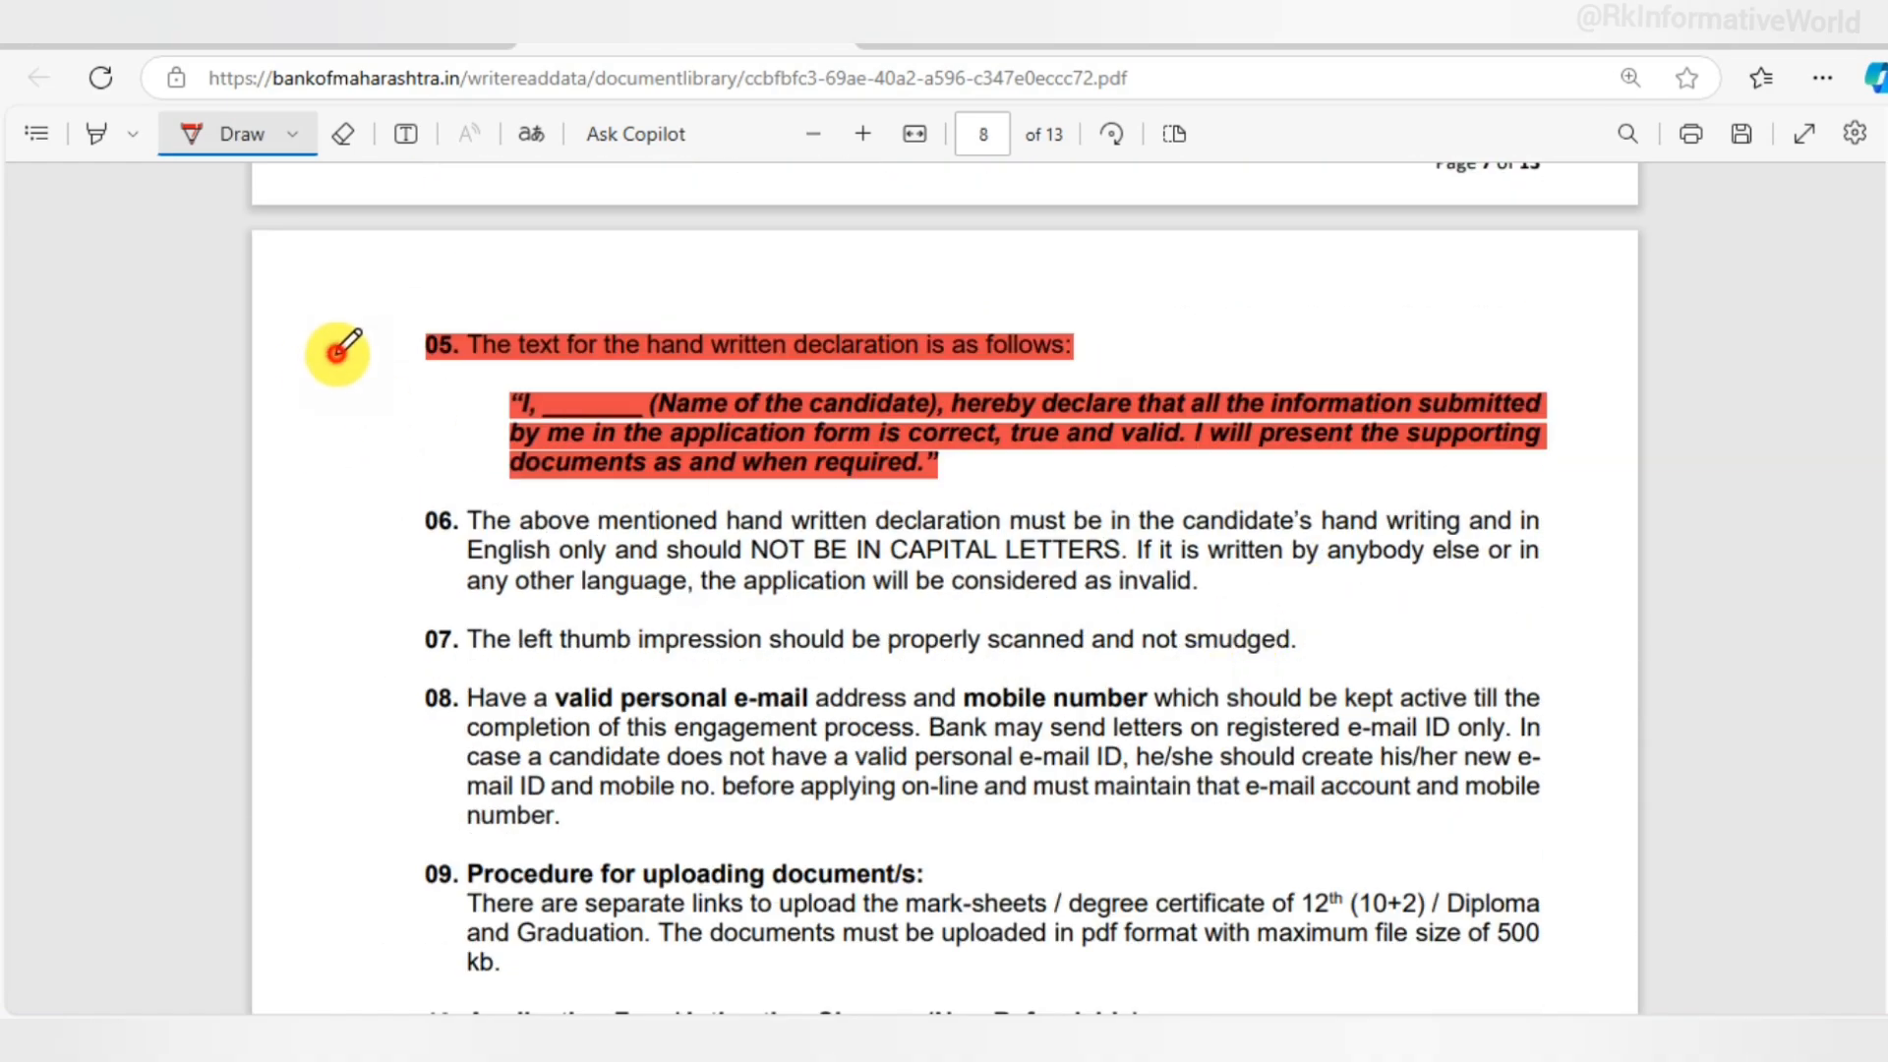
pyautogui.moveTo(336, 351); pyautogui.dragTo(467, 287)
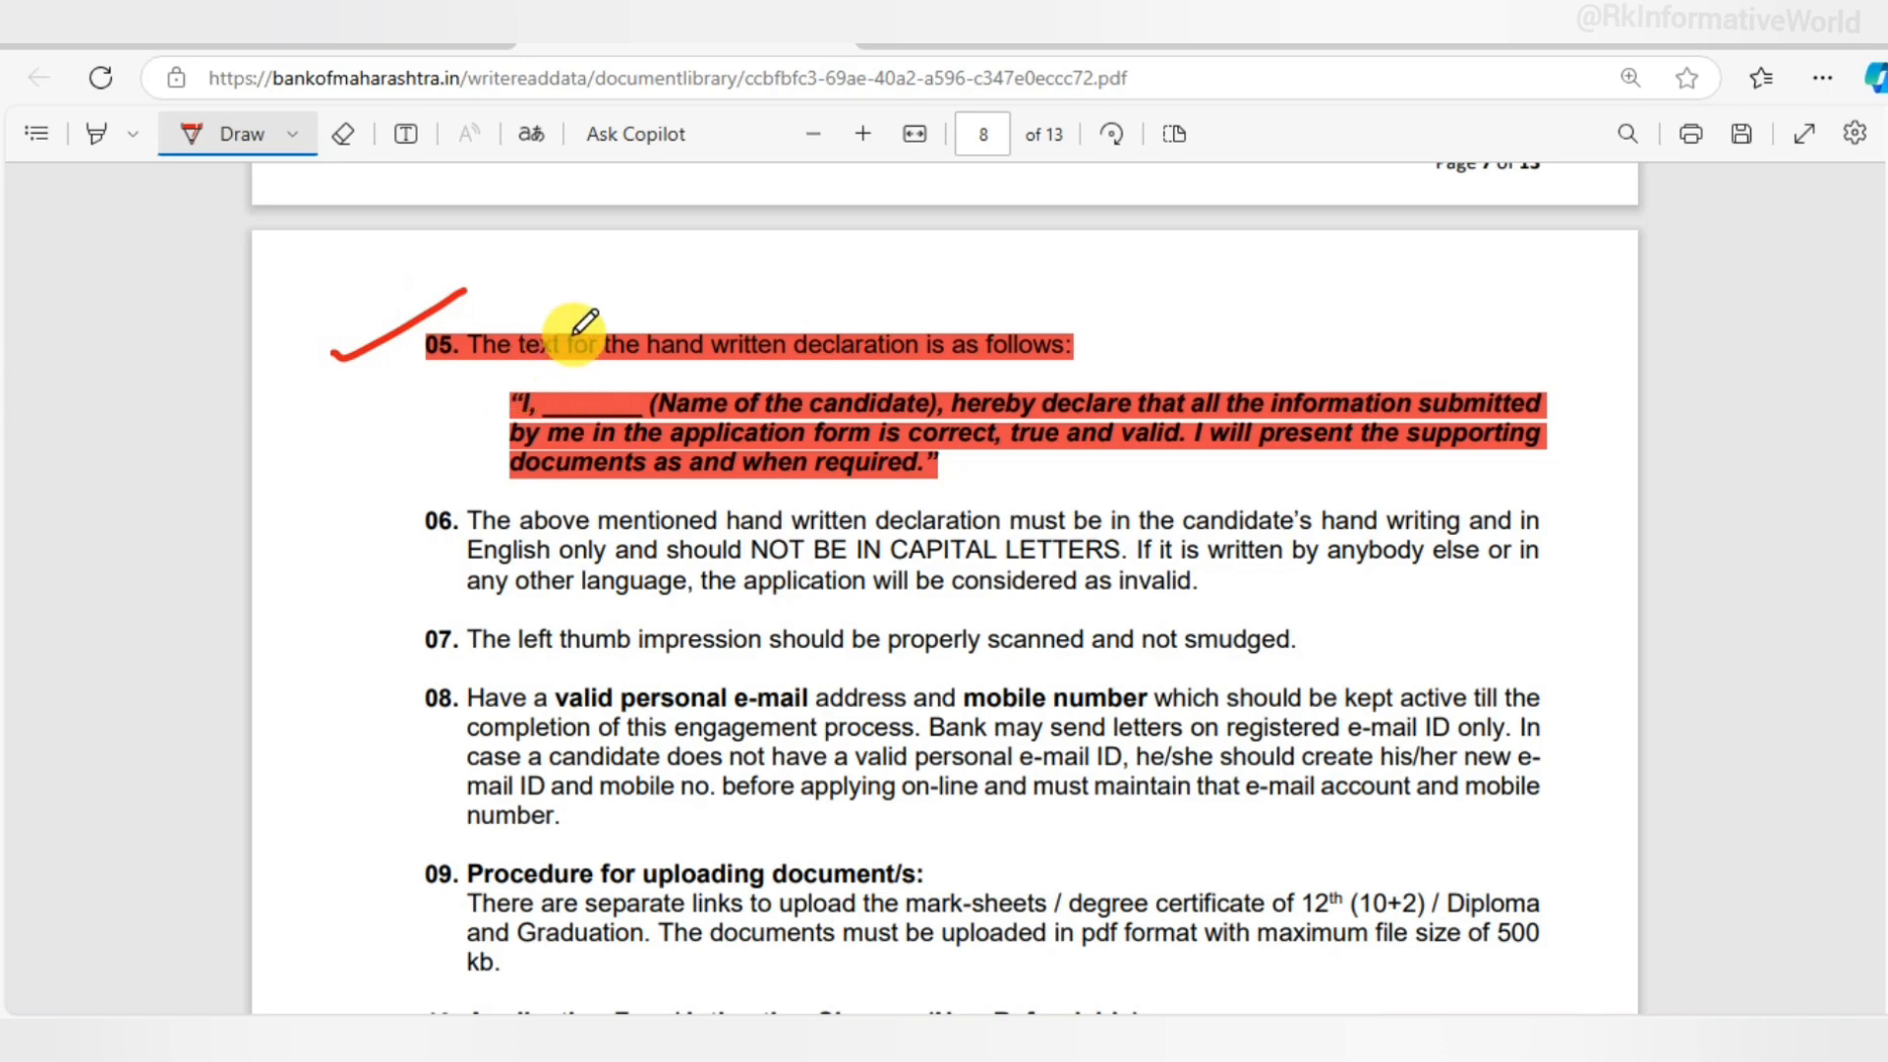
# - Mark the Application Fees table in red, including the 150 + GST and 100 + GST charges
pyautogui.scroll(-7, 590, 433)
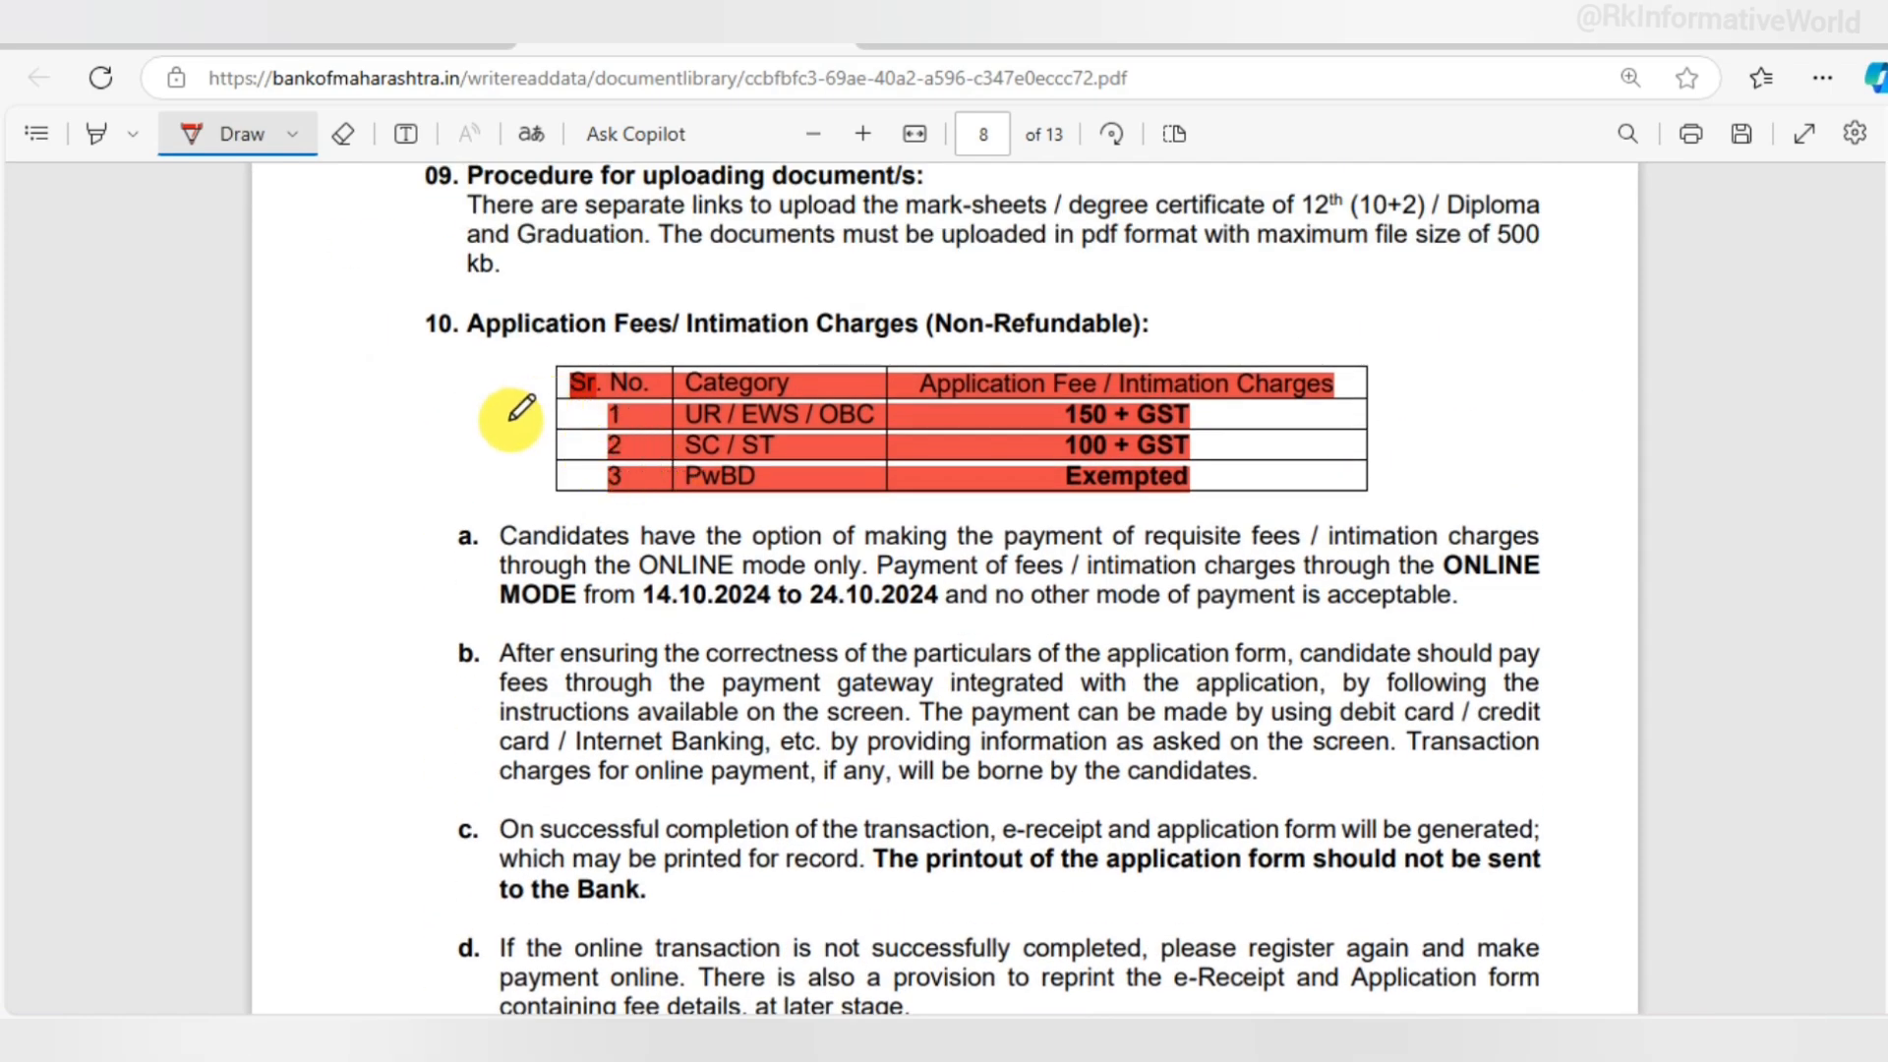
pyautogui.moveTo(501, 427); pyautogui.dragTo(594, 403)
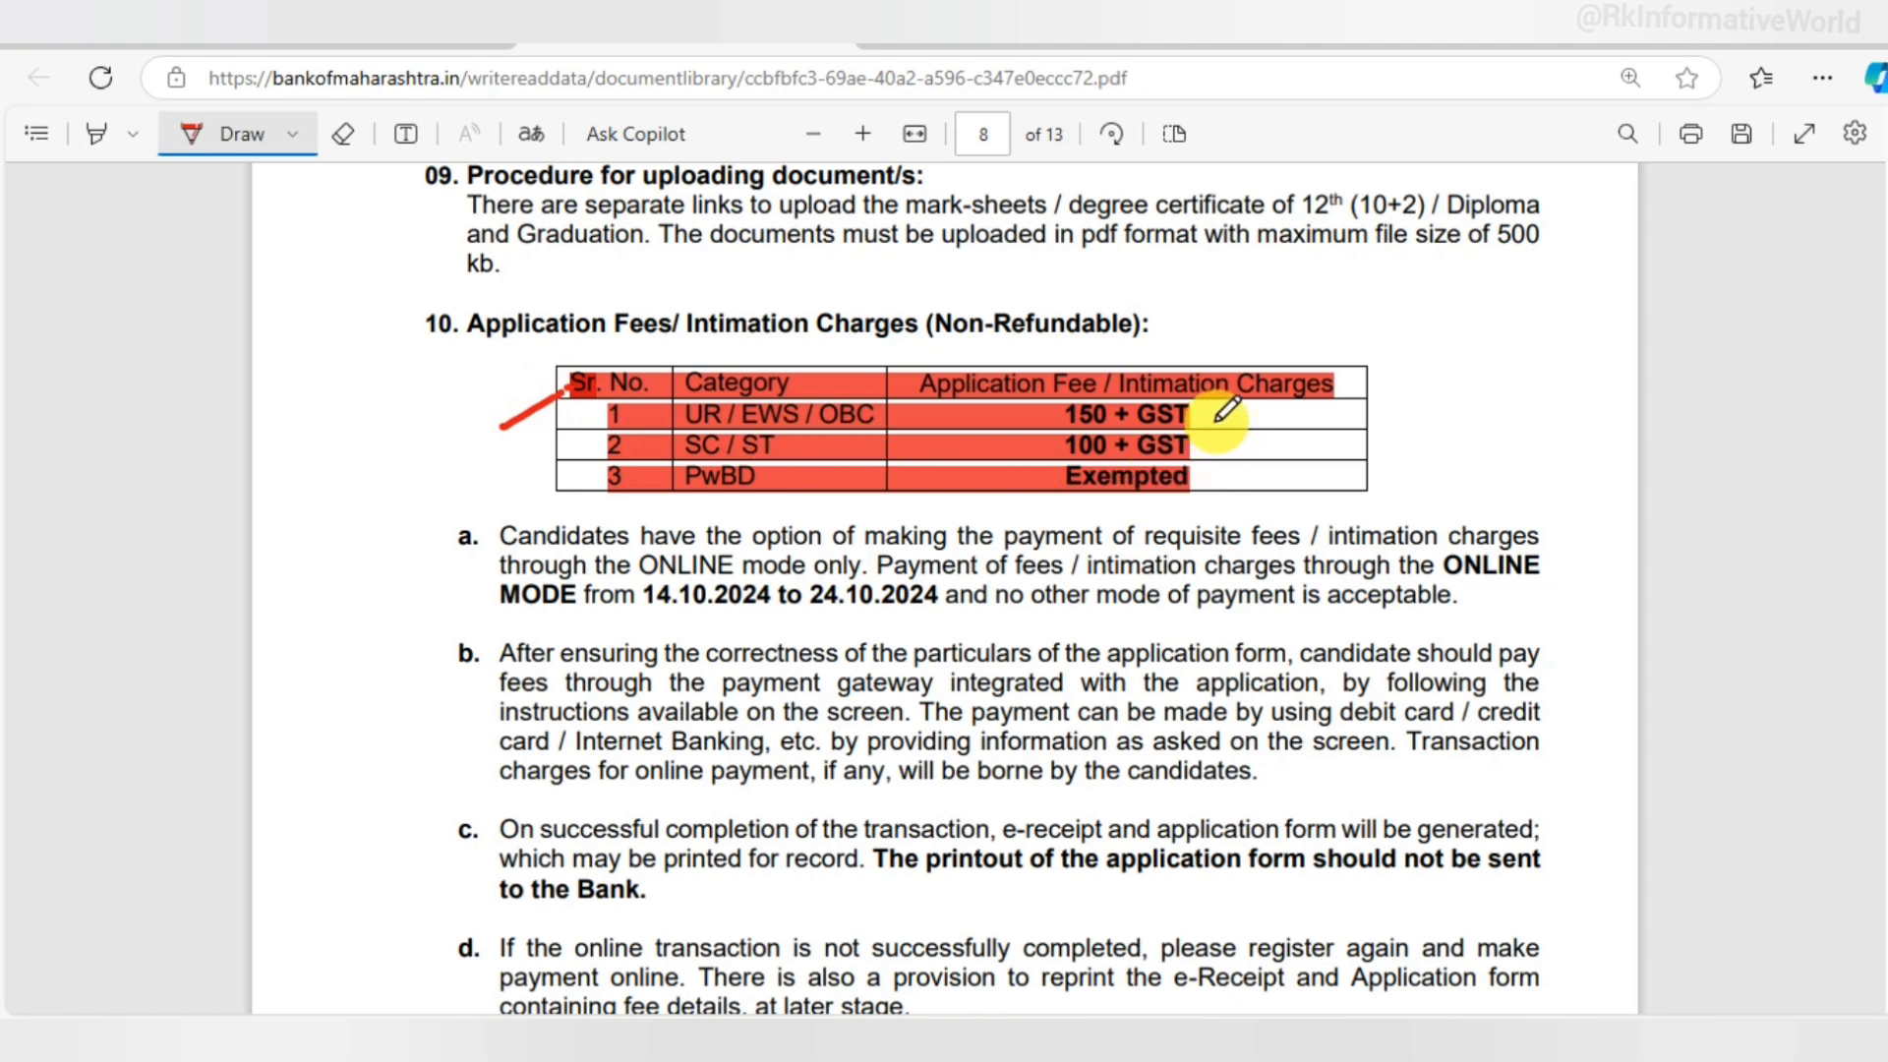
pyautogui.moveTo(1217, 421); pyautogui.dragTo(1251, 403)
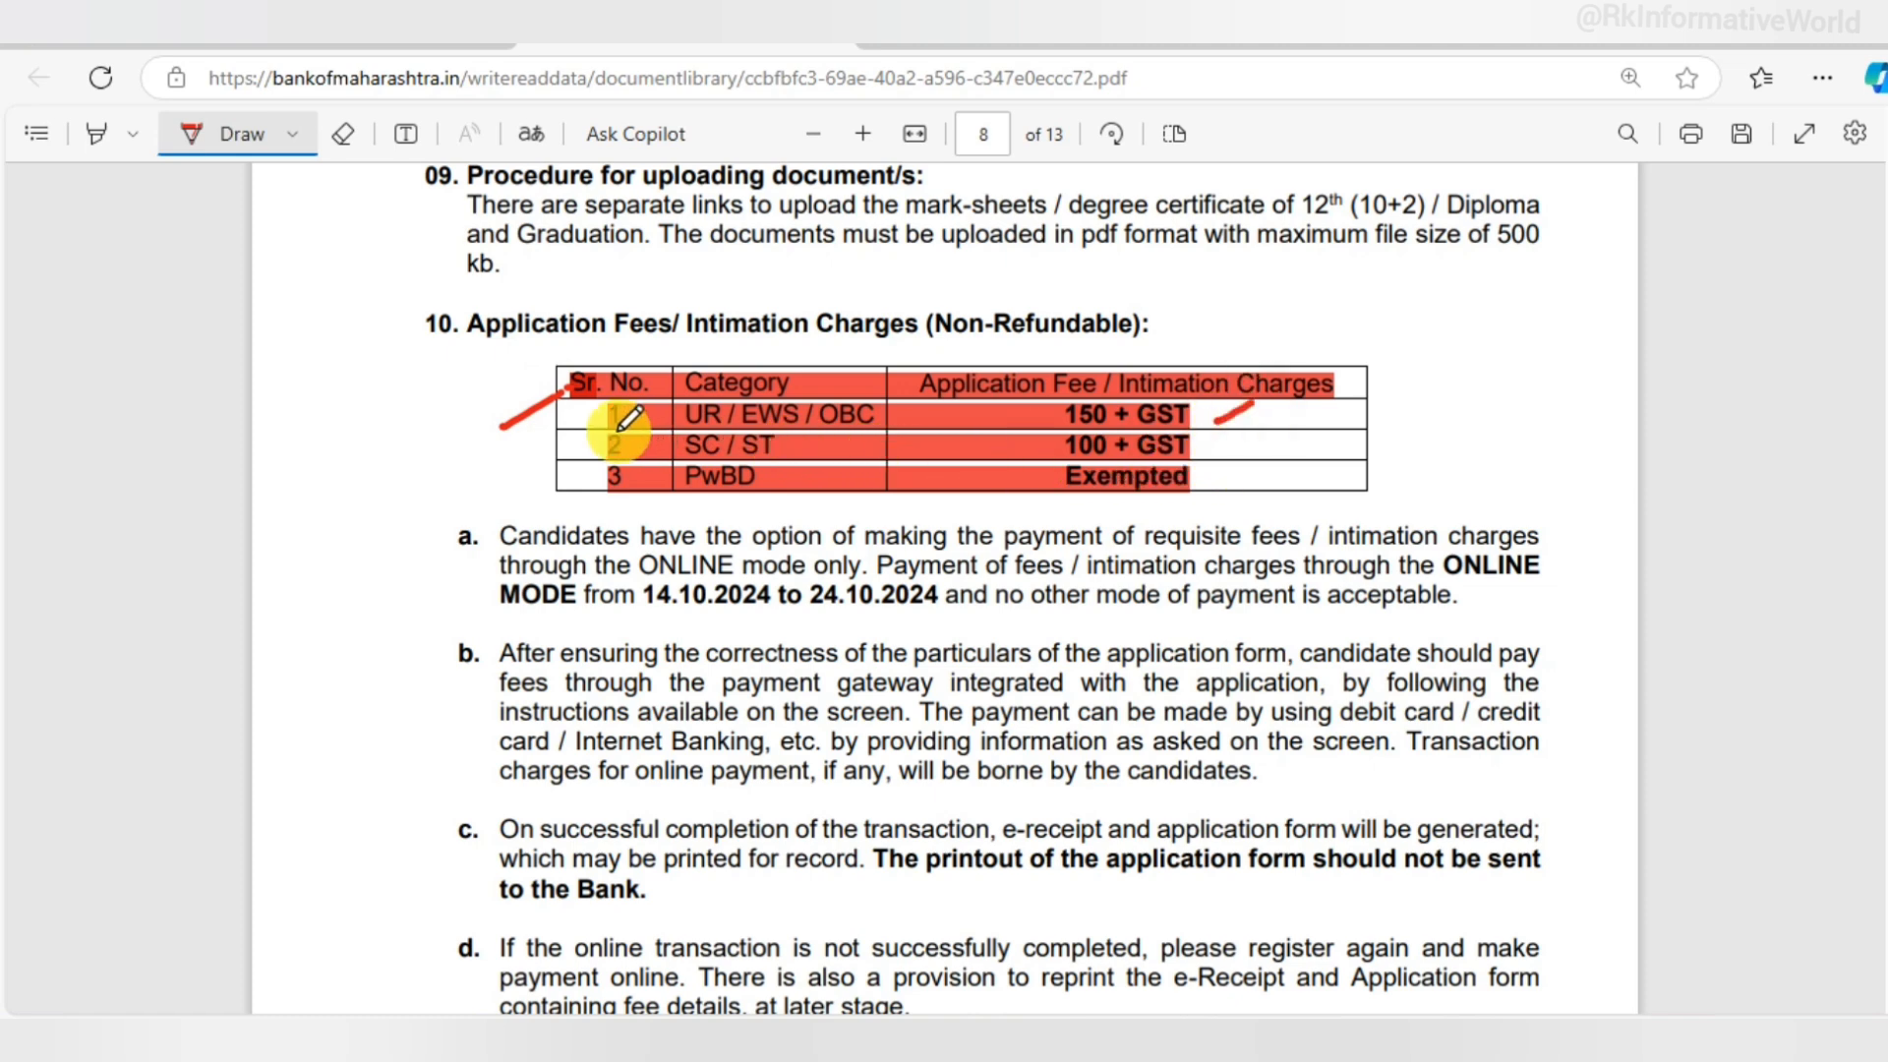
pyautogui.click(1261, 454)
pyautogui.moveTo(1270, 449); pyautogui.dragTo(1284, 437)
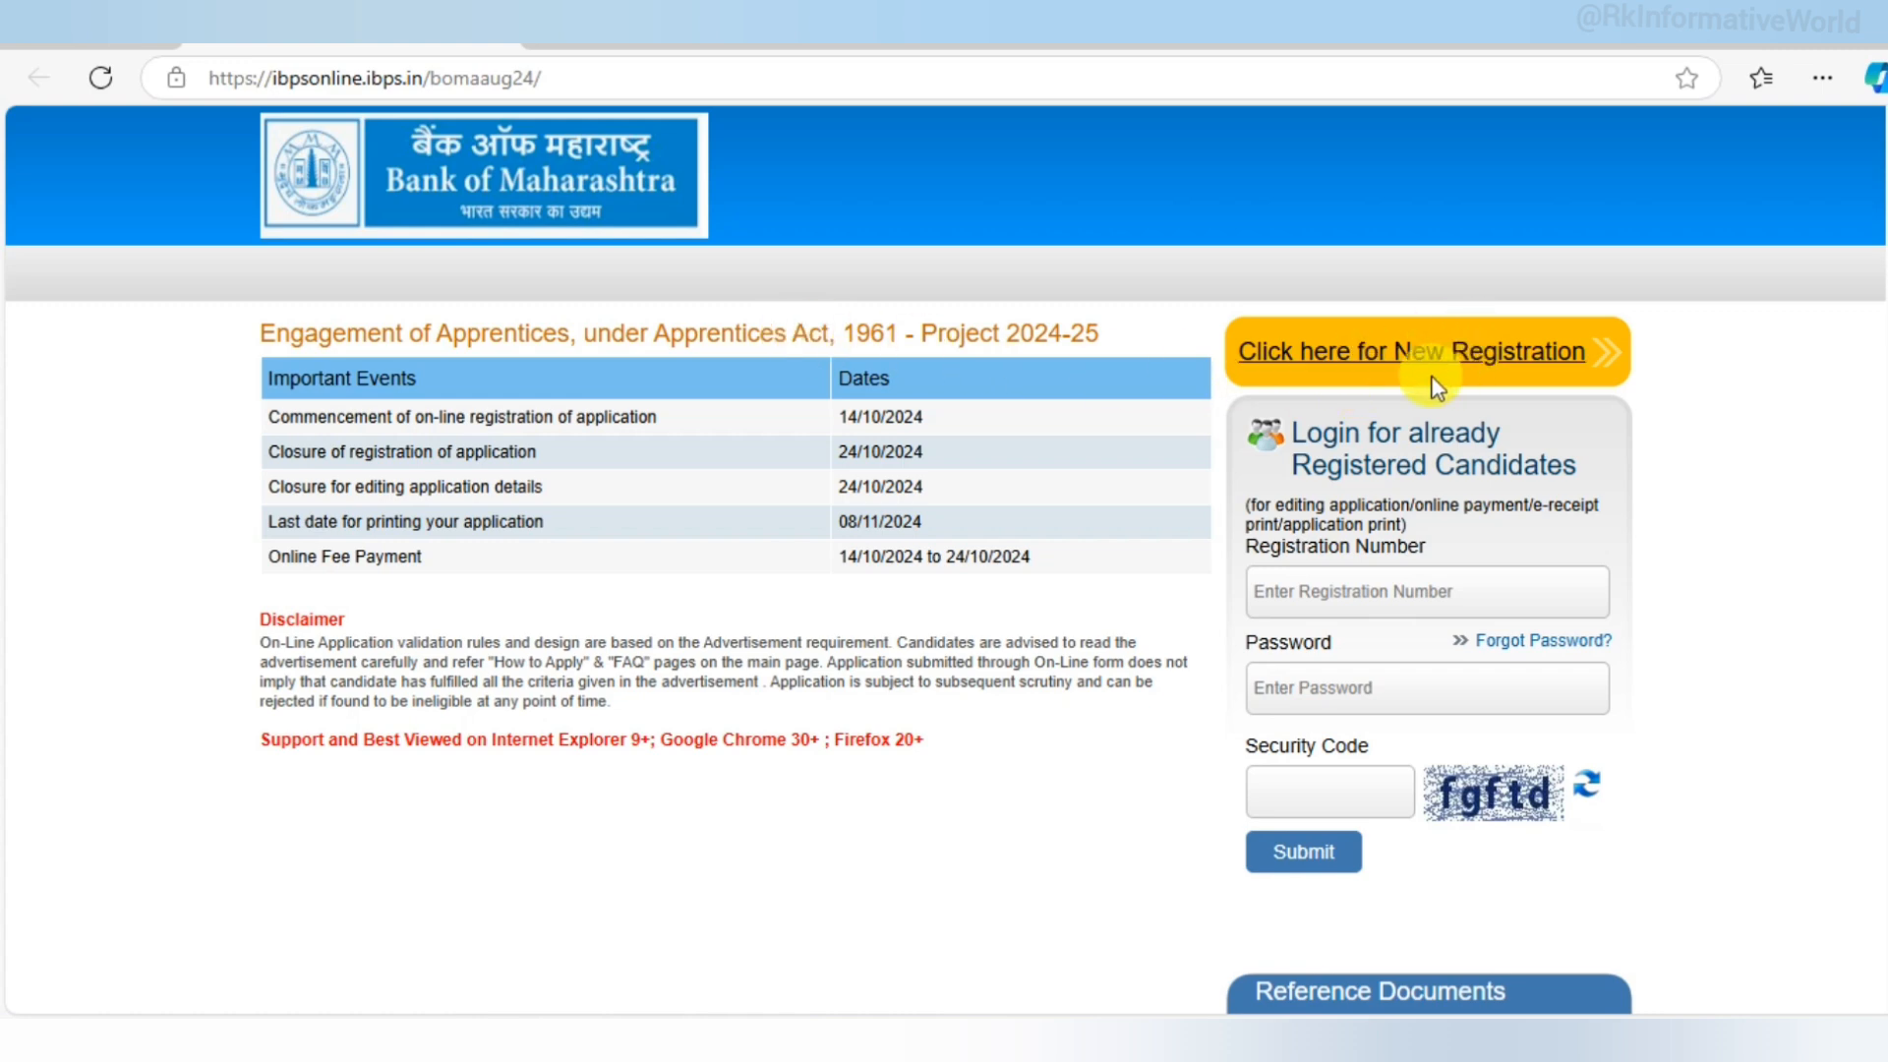
# - Start a new registration on the Bank of Maharashtra apprentice application site and go through the Basic Info form
pyautogui.click(1502, 350)
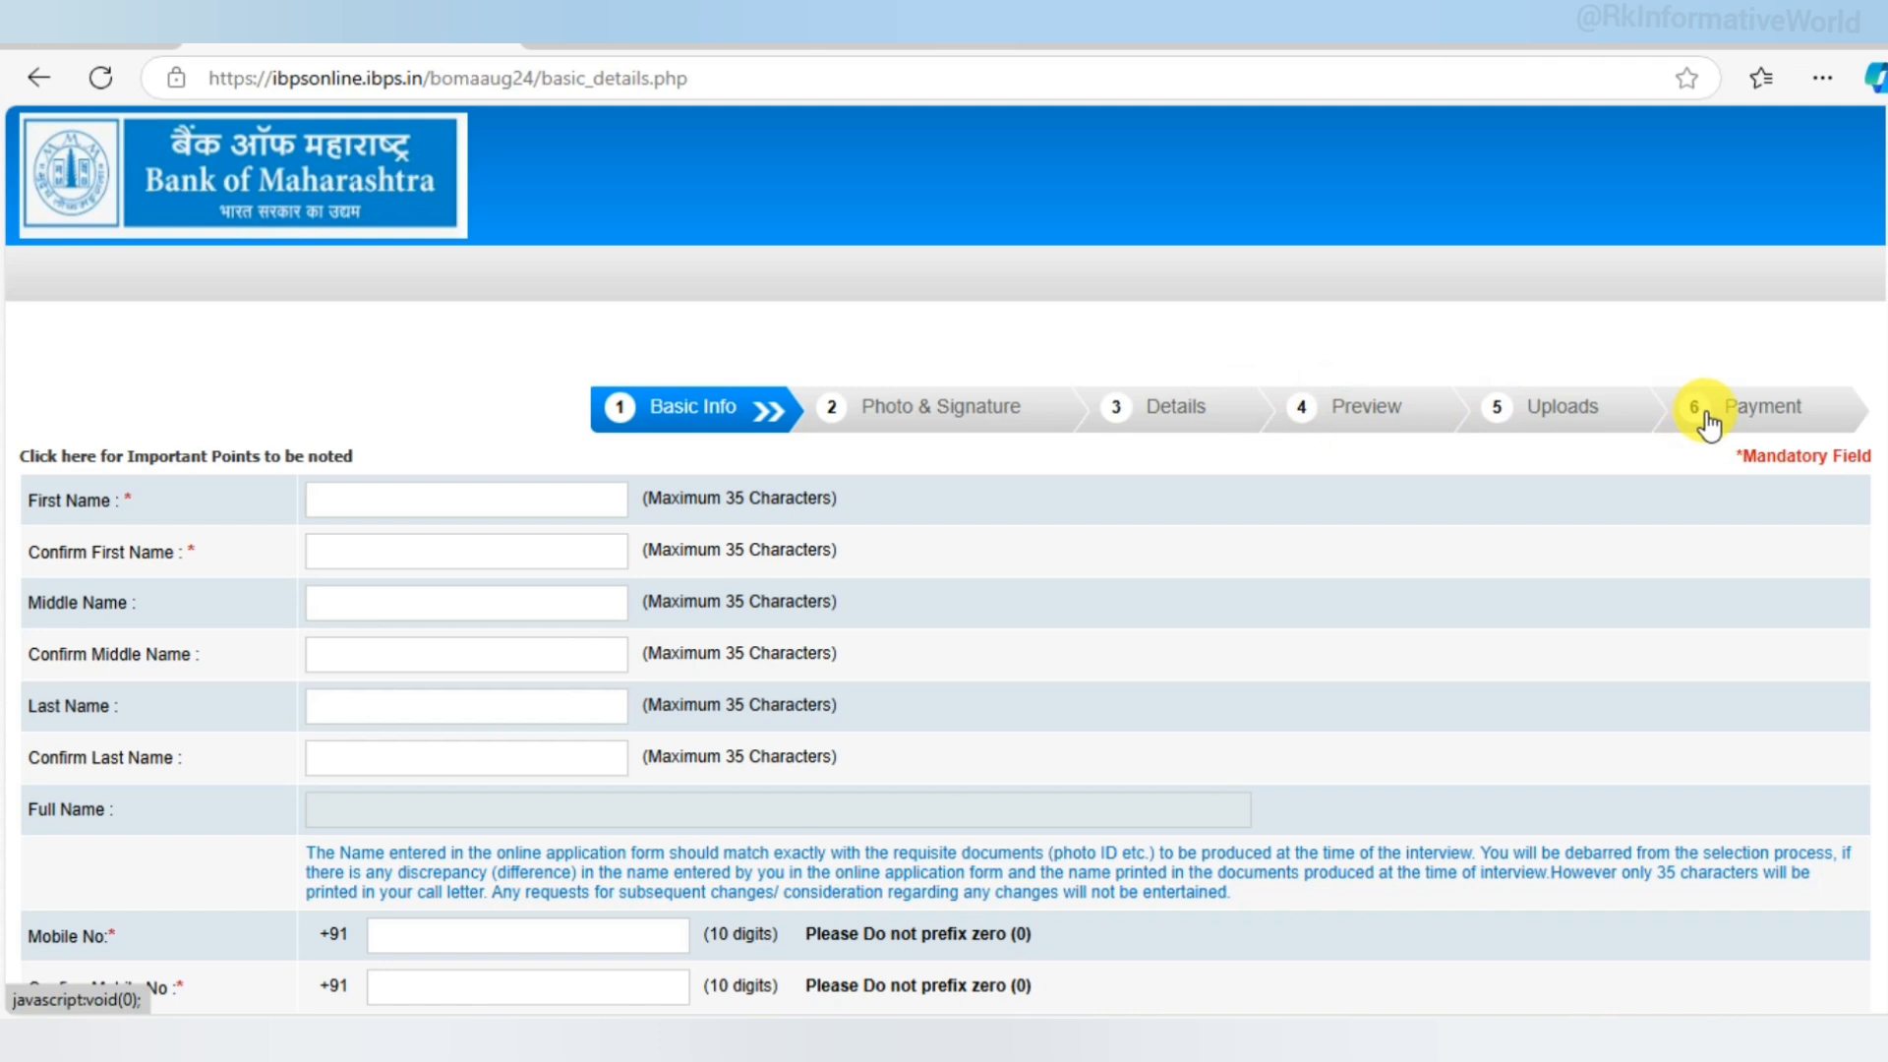
pyautogui.scroll(-3, 1266, 480)
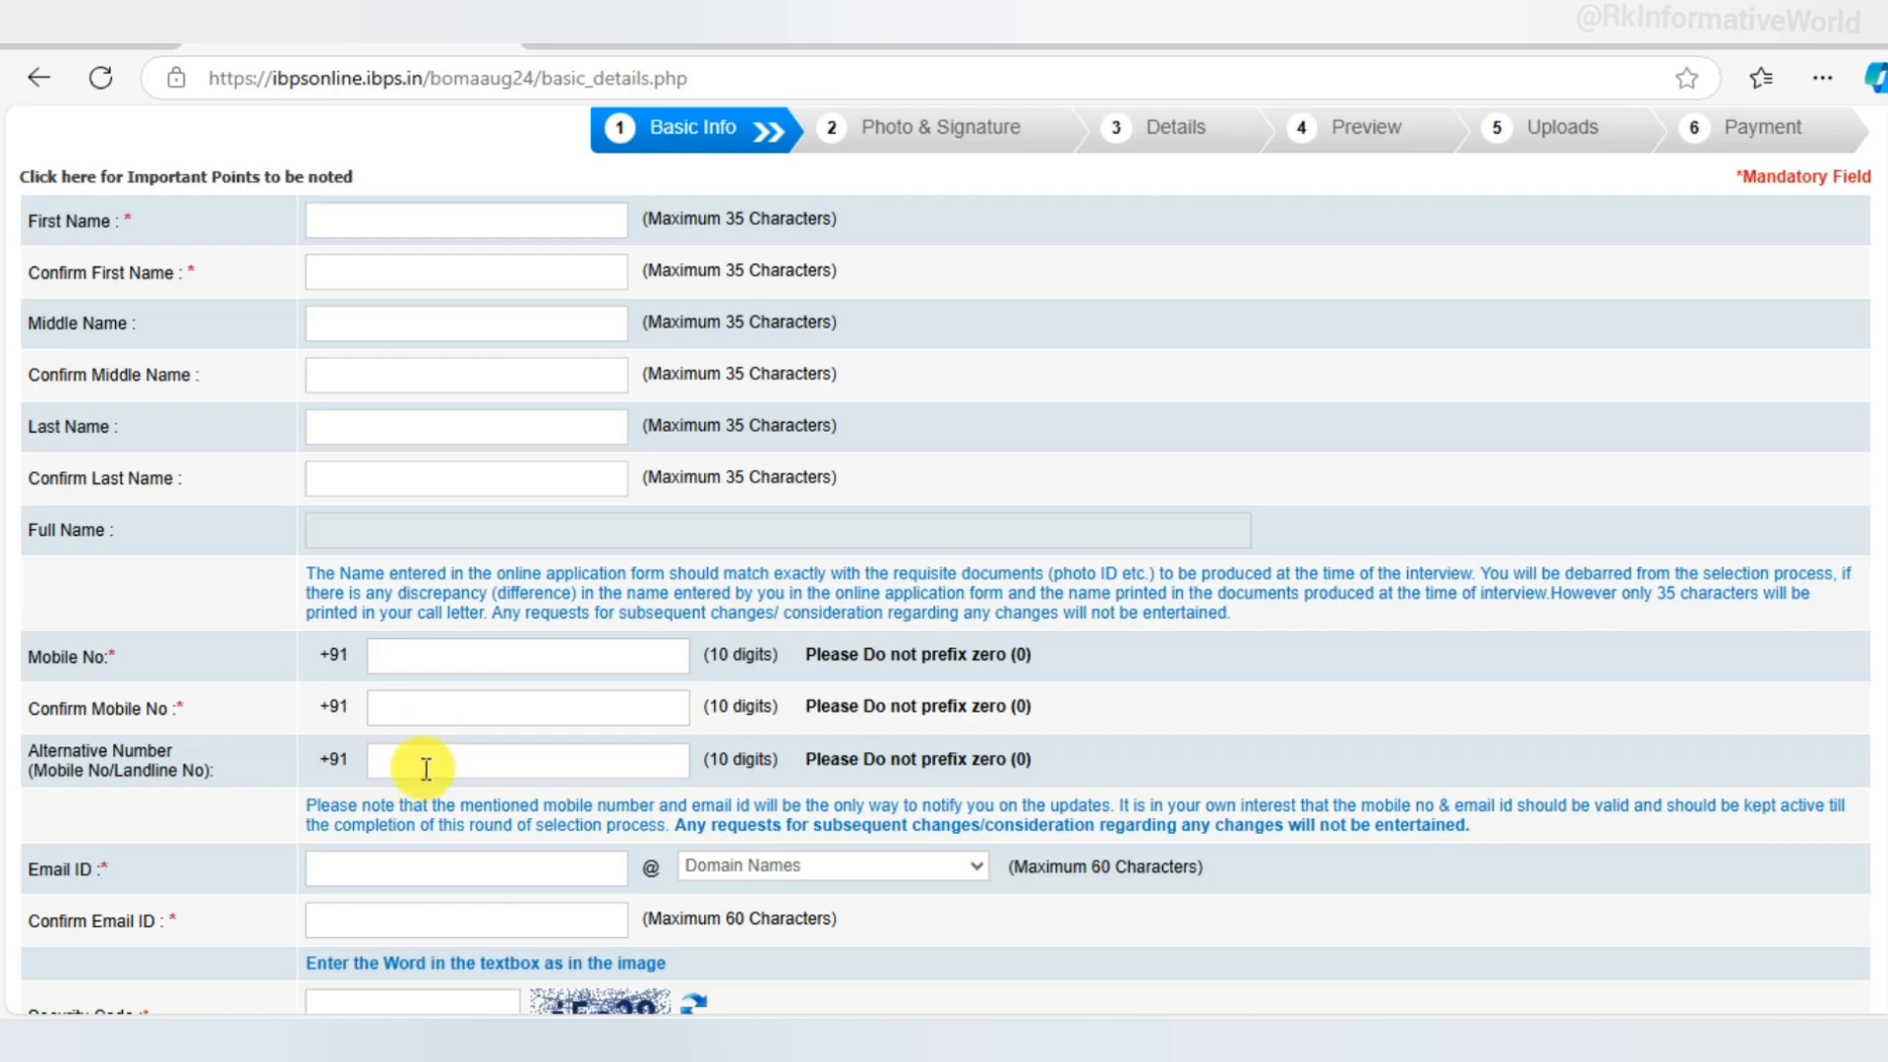
pyautogui.scroll(-3, 492, 778)
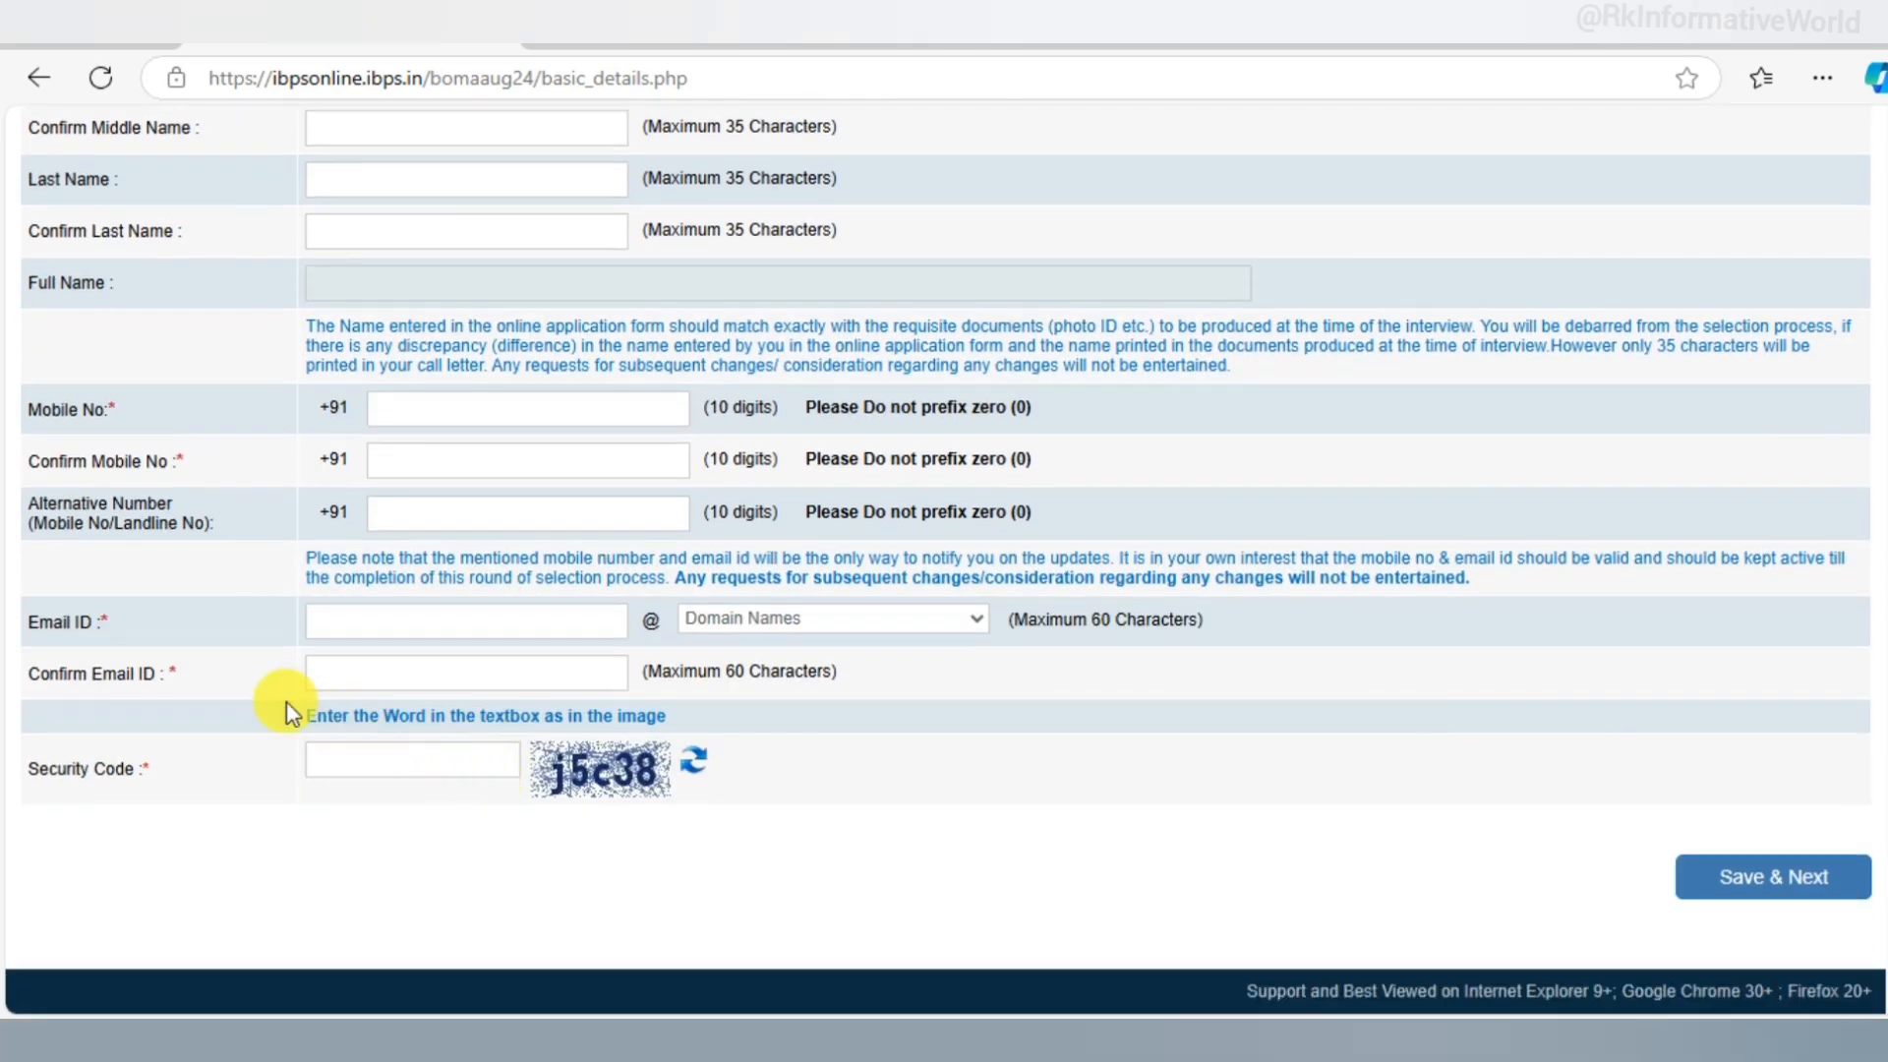
# - Set the Email ID domain to gmail.com, and save the Basic Info form to continue to the next stage
pyautogui.click(355, 626)
pyautogui.click(762, 621)
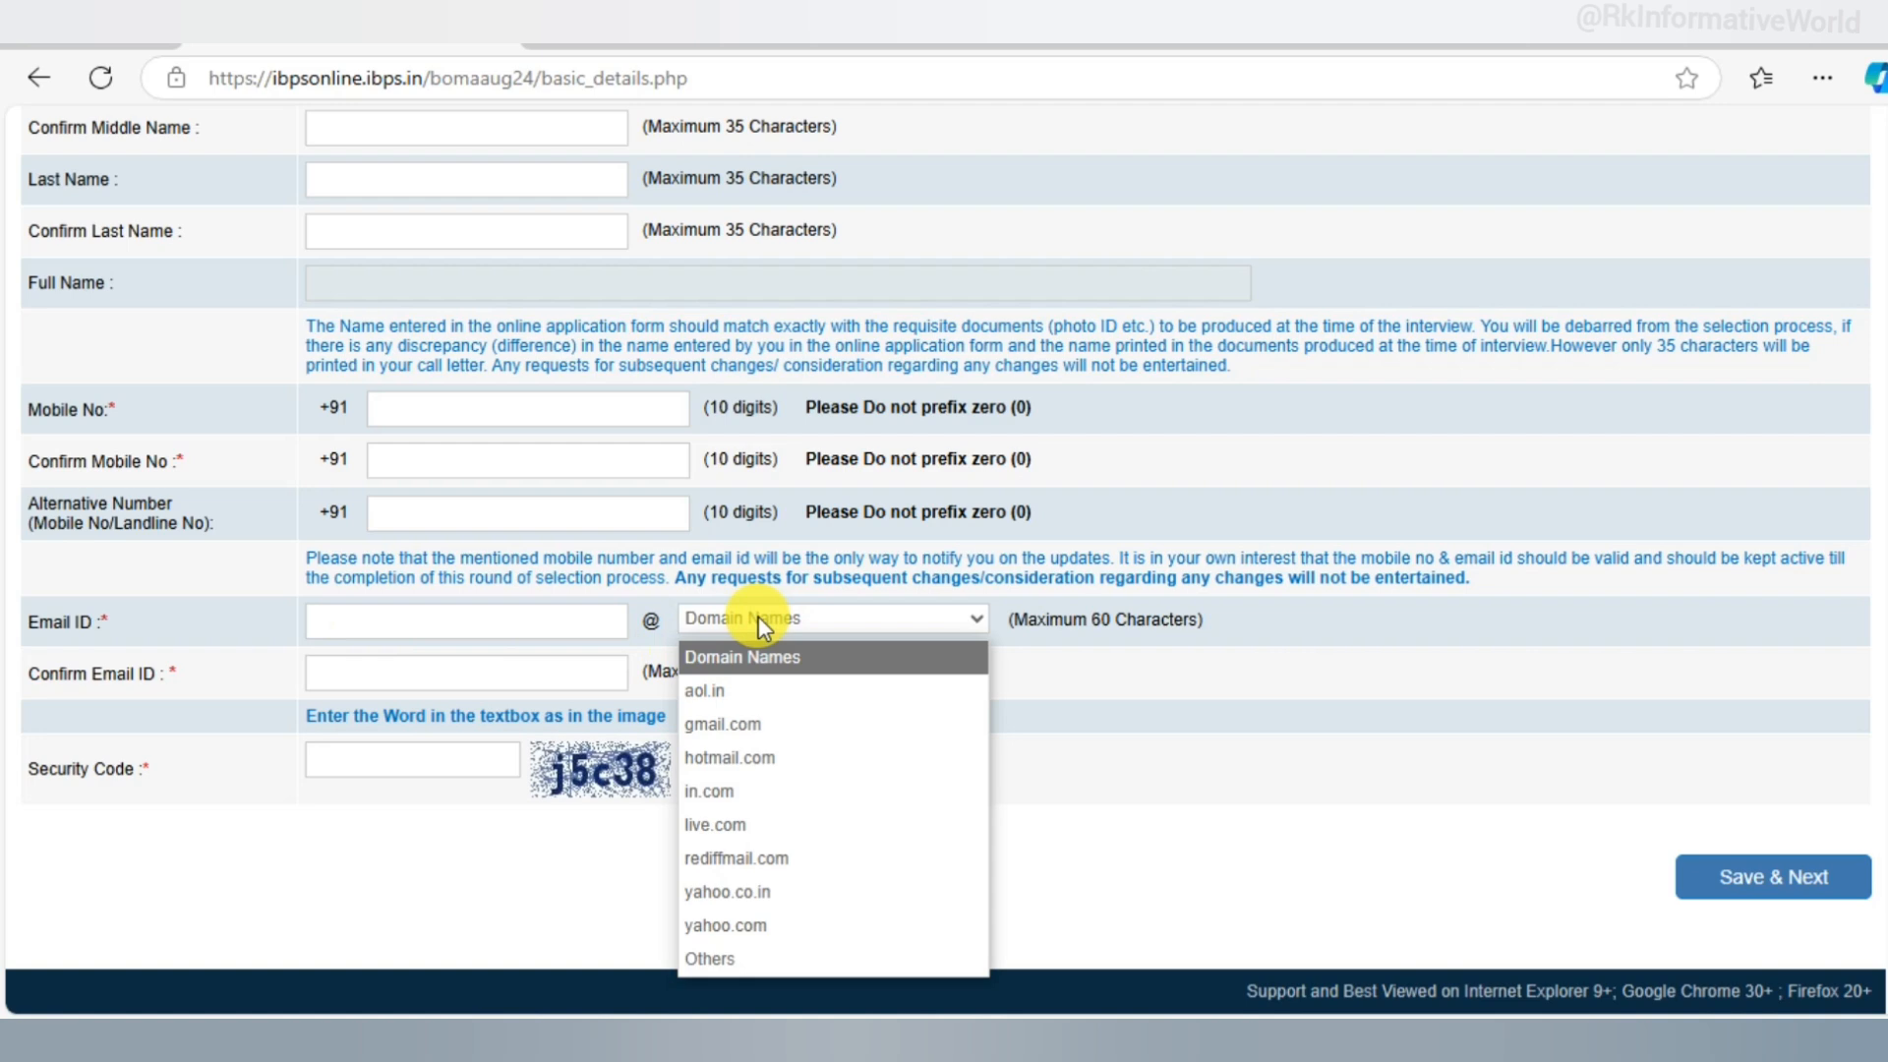
pyautogui.click(768, 727)
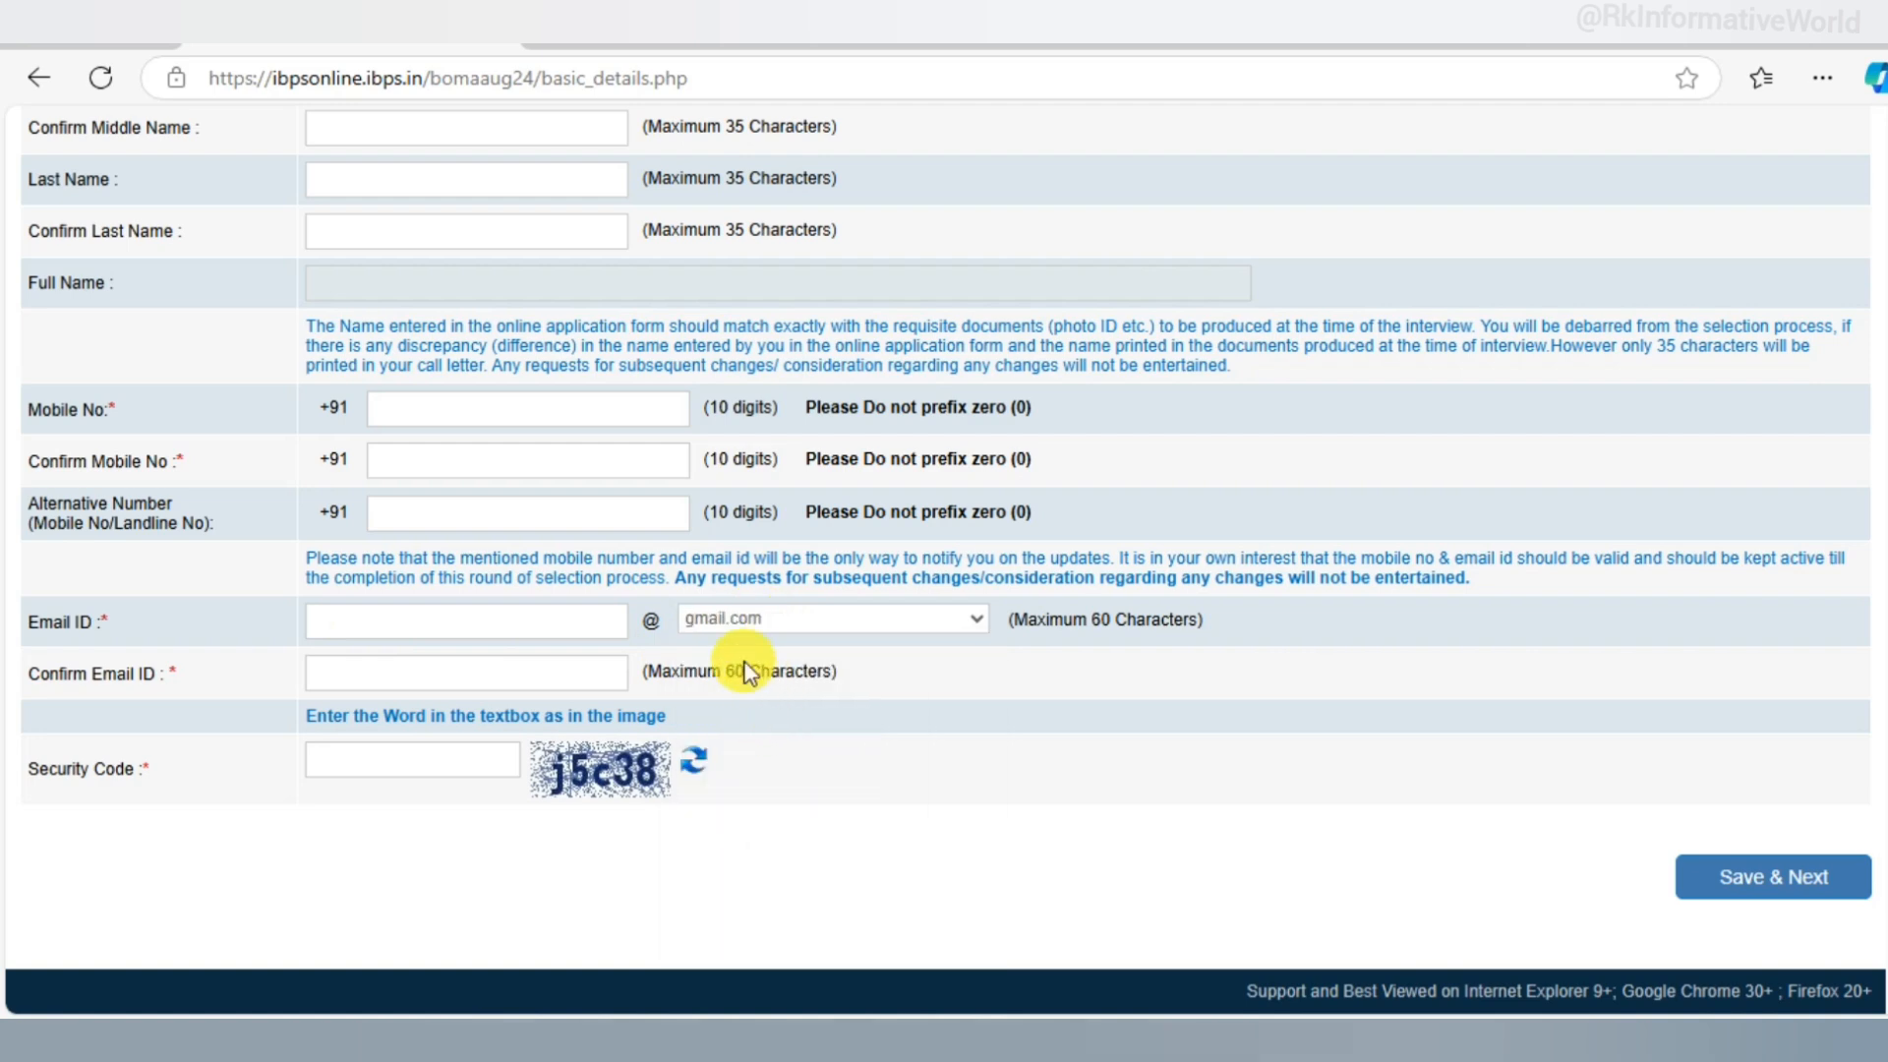
pyautogui.click(373, 686)
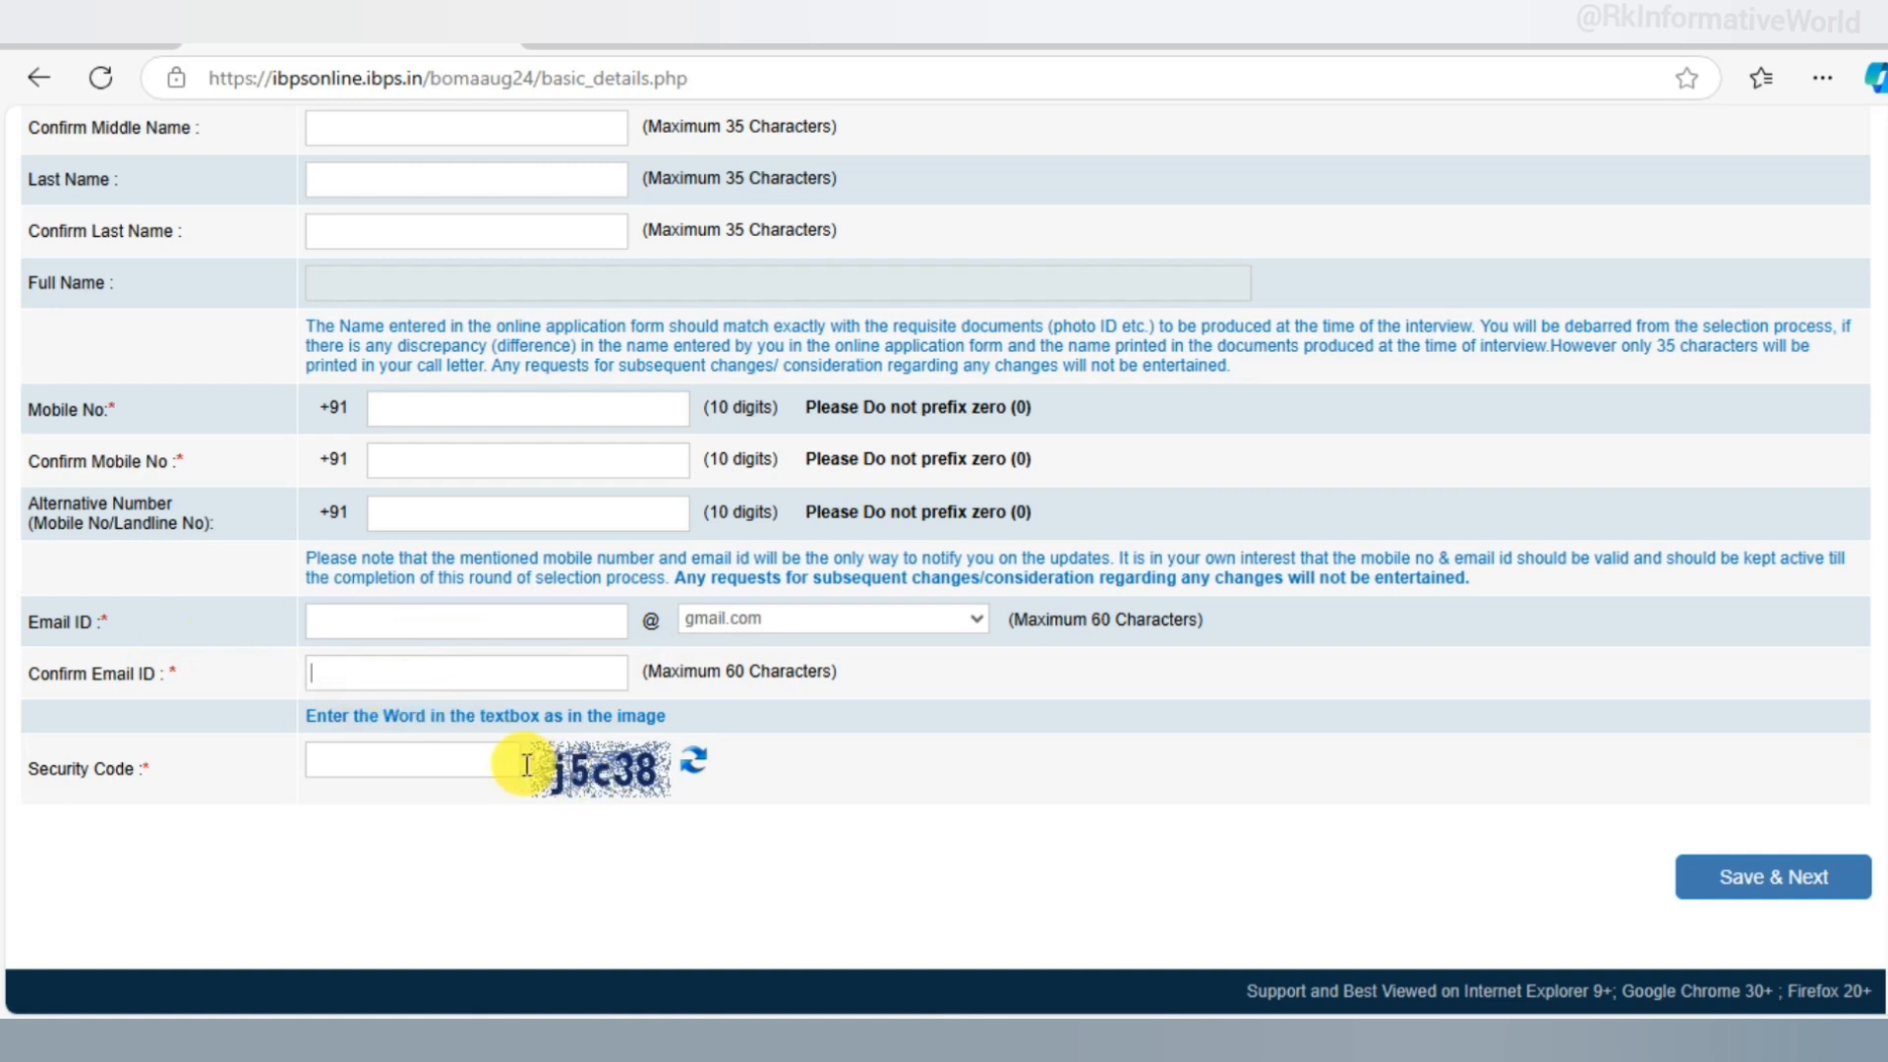
pyautogui.click(1790, 885)
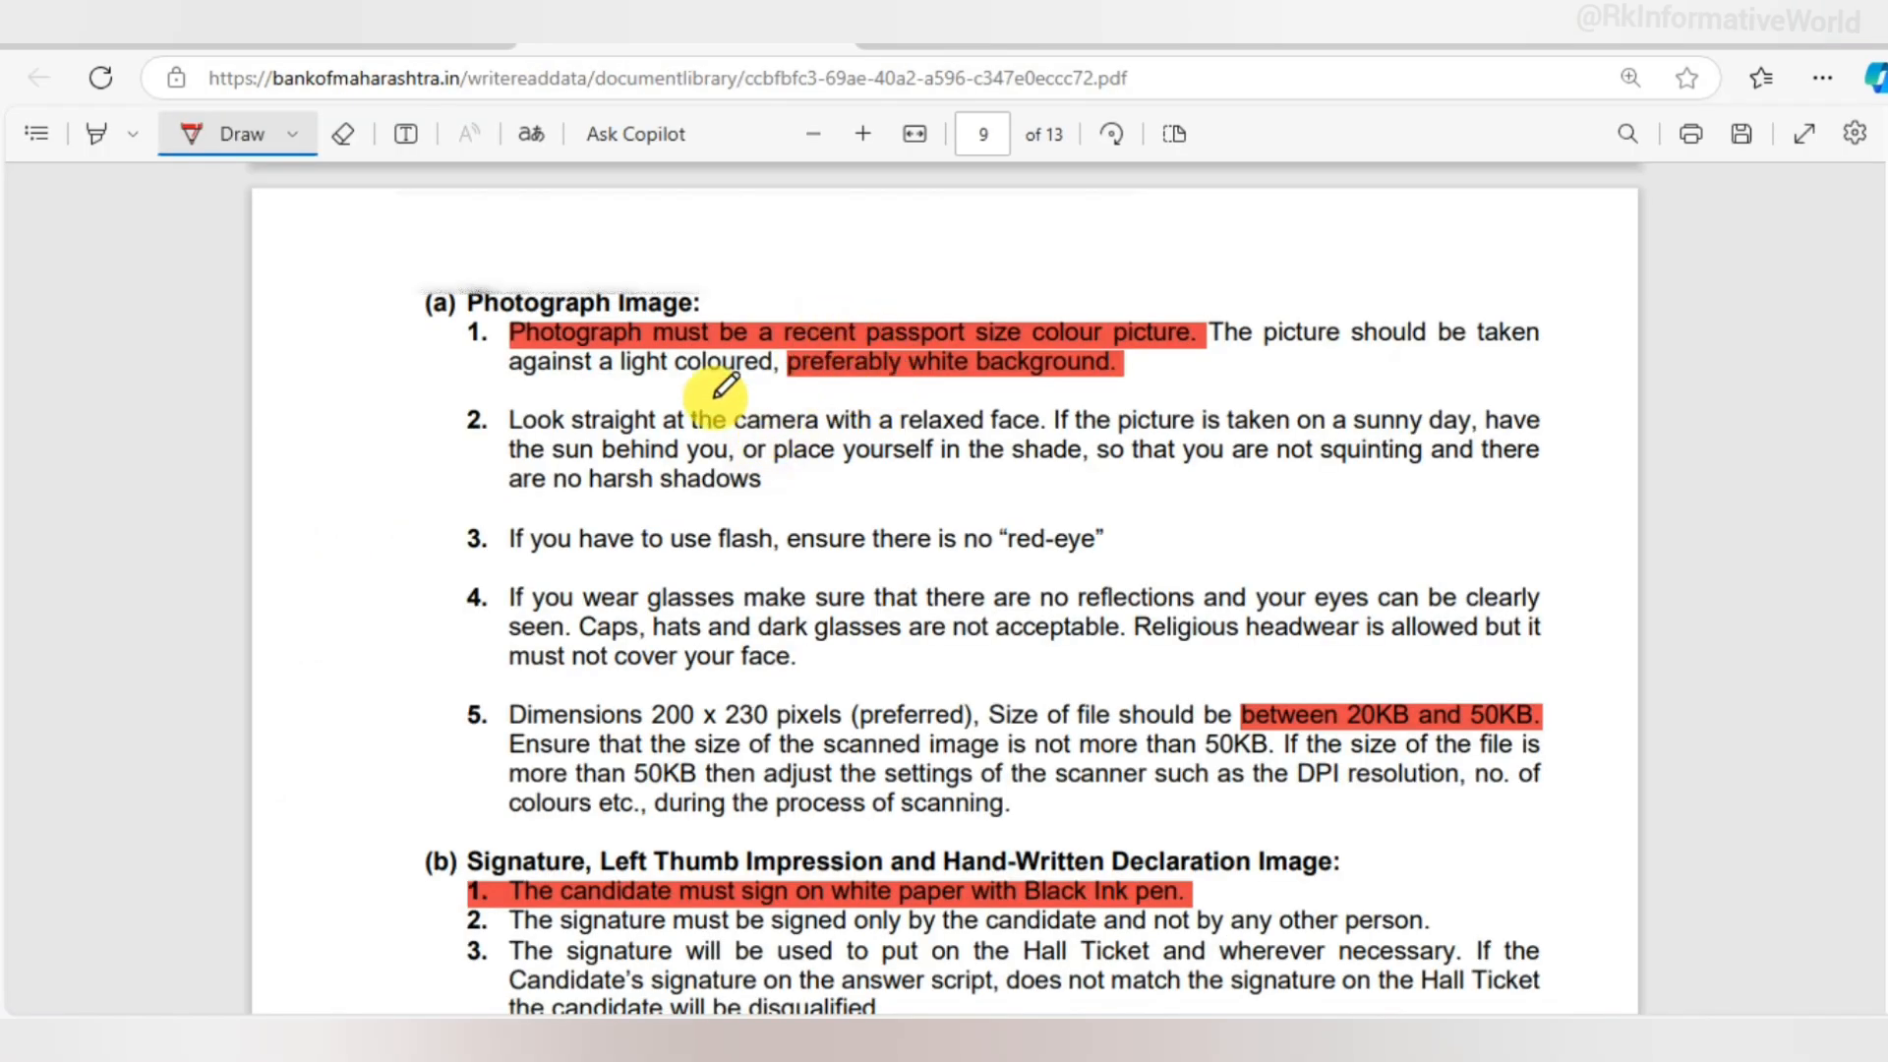
# - Mark the photograph requirement and its 20KB to 50KB size limit in the notification, and return to the application's Photo & Signature page
pyautogui.moveTo(445, 327); pyautogui.dragTo(546, 306)
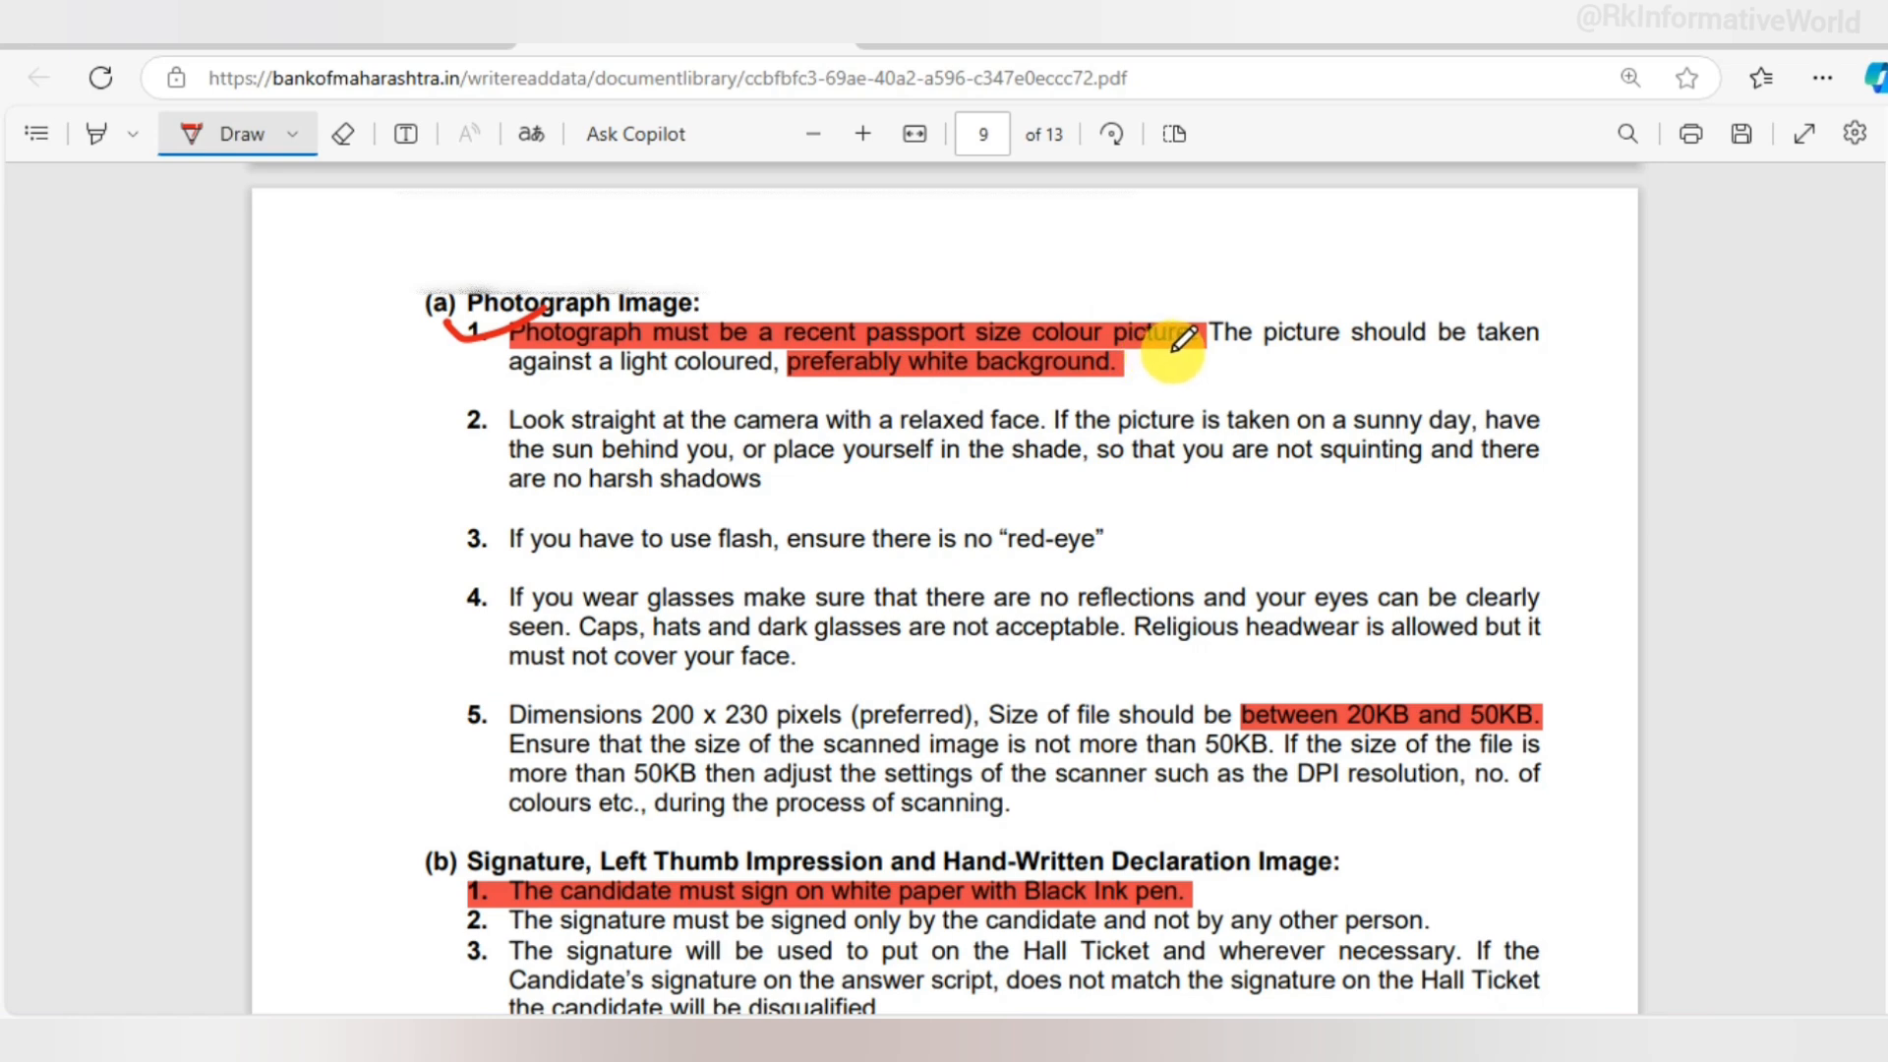
pyautogui.moveTo(1337, 744); pyautogui.dragTo(1581, 750)
pyautogui.click(475, 51)
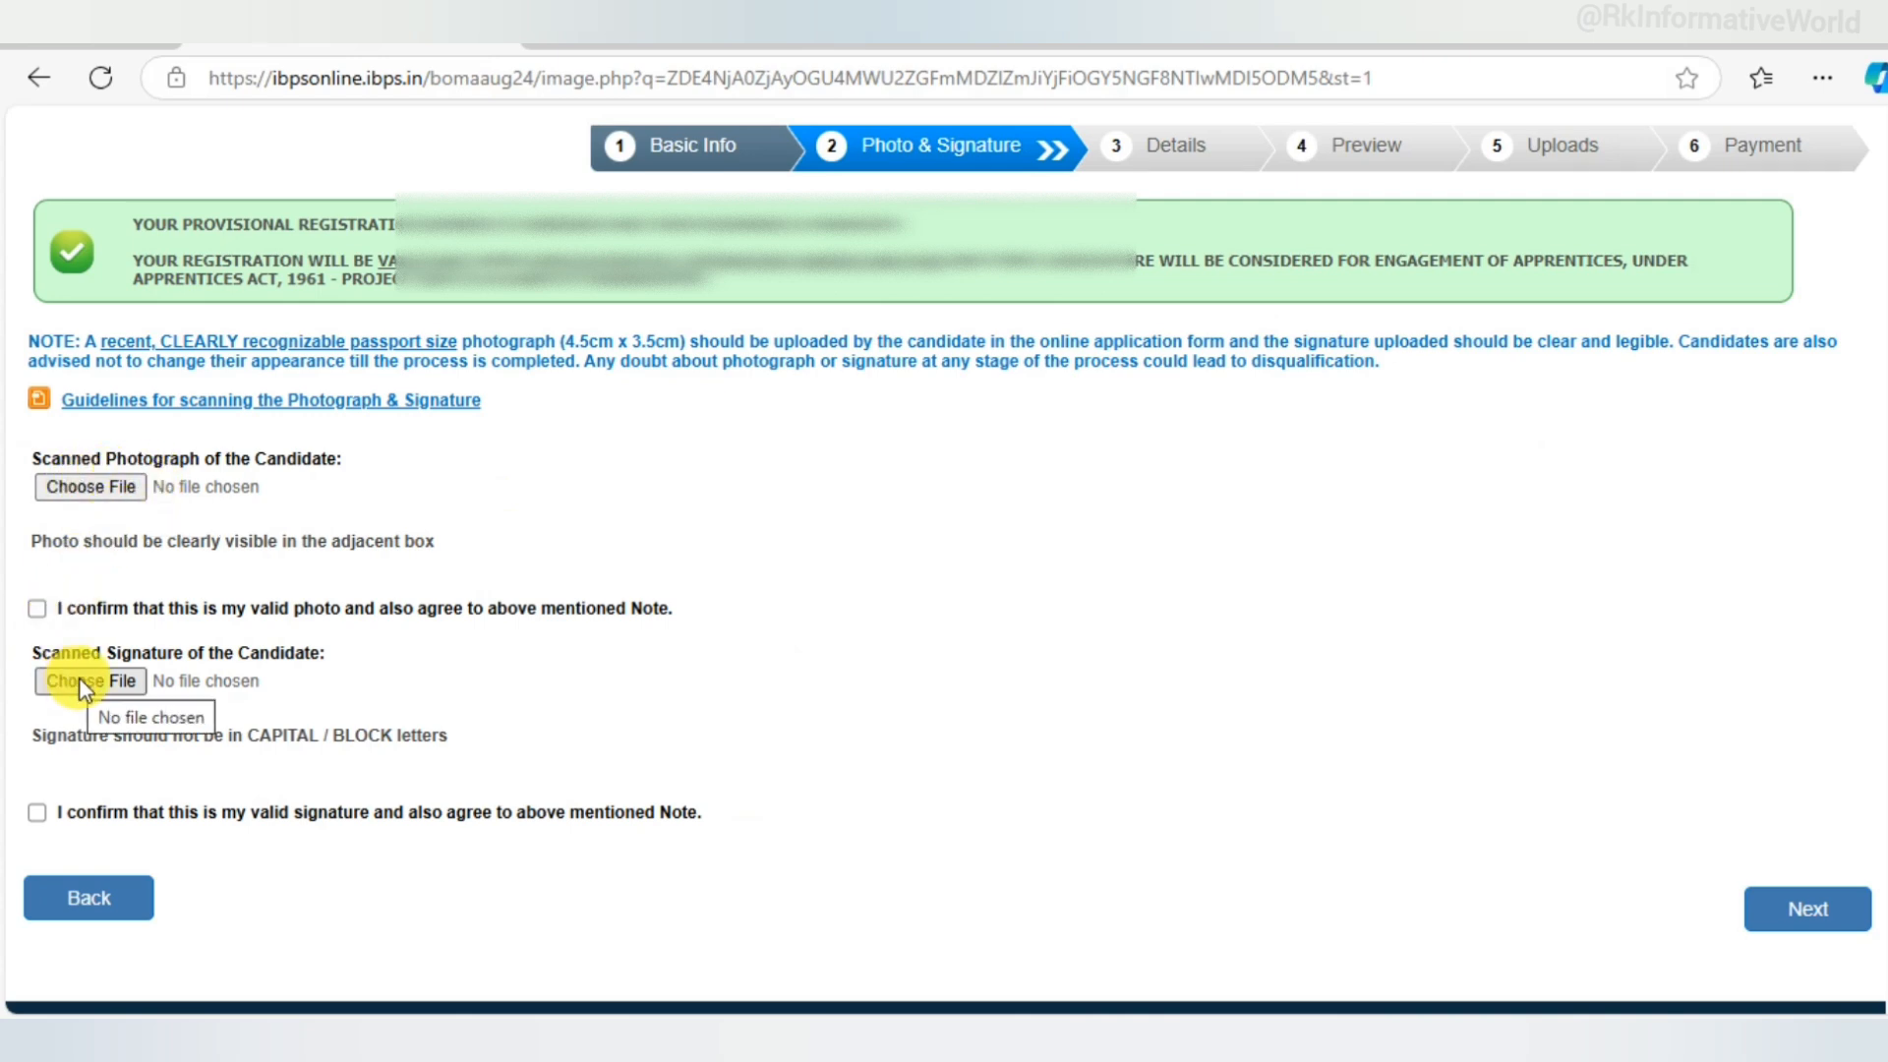
# - Mark the white-paper signature rule and its 10KB to 20KB size limit in the notification, and continue the application to Details
pyautogui.click(712, 25)
pyautogui.scroll(-4, 950, 508)
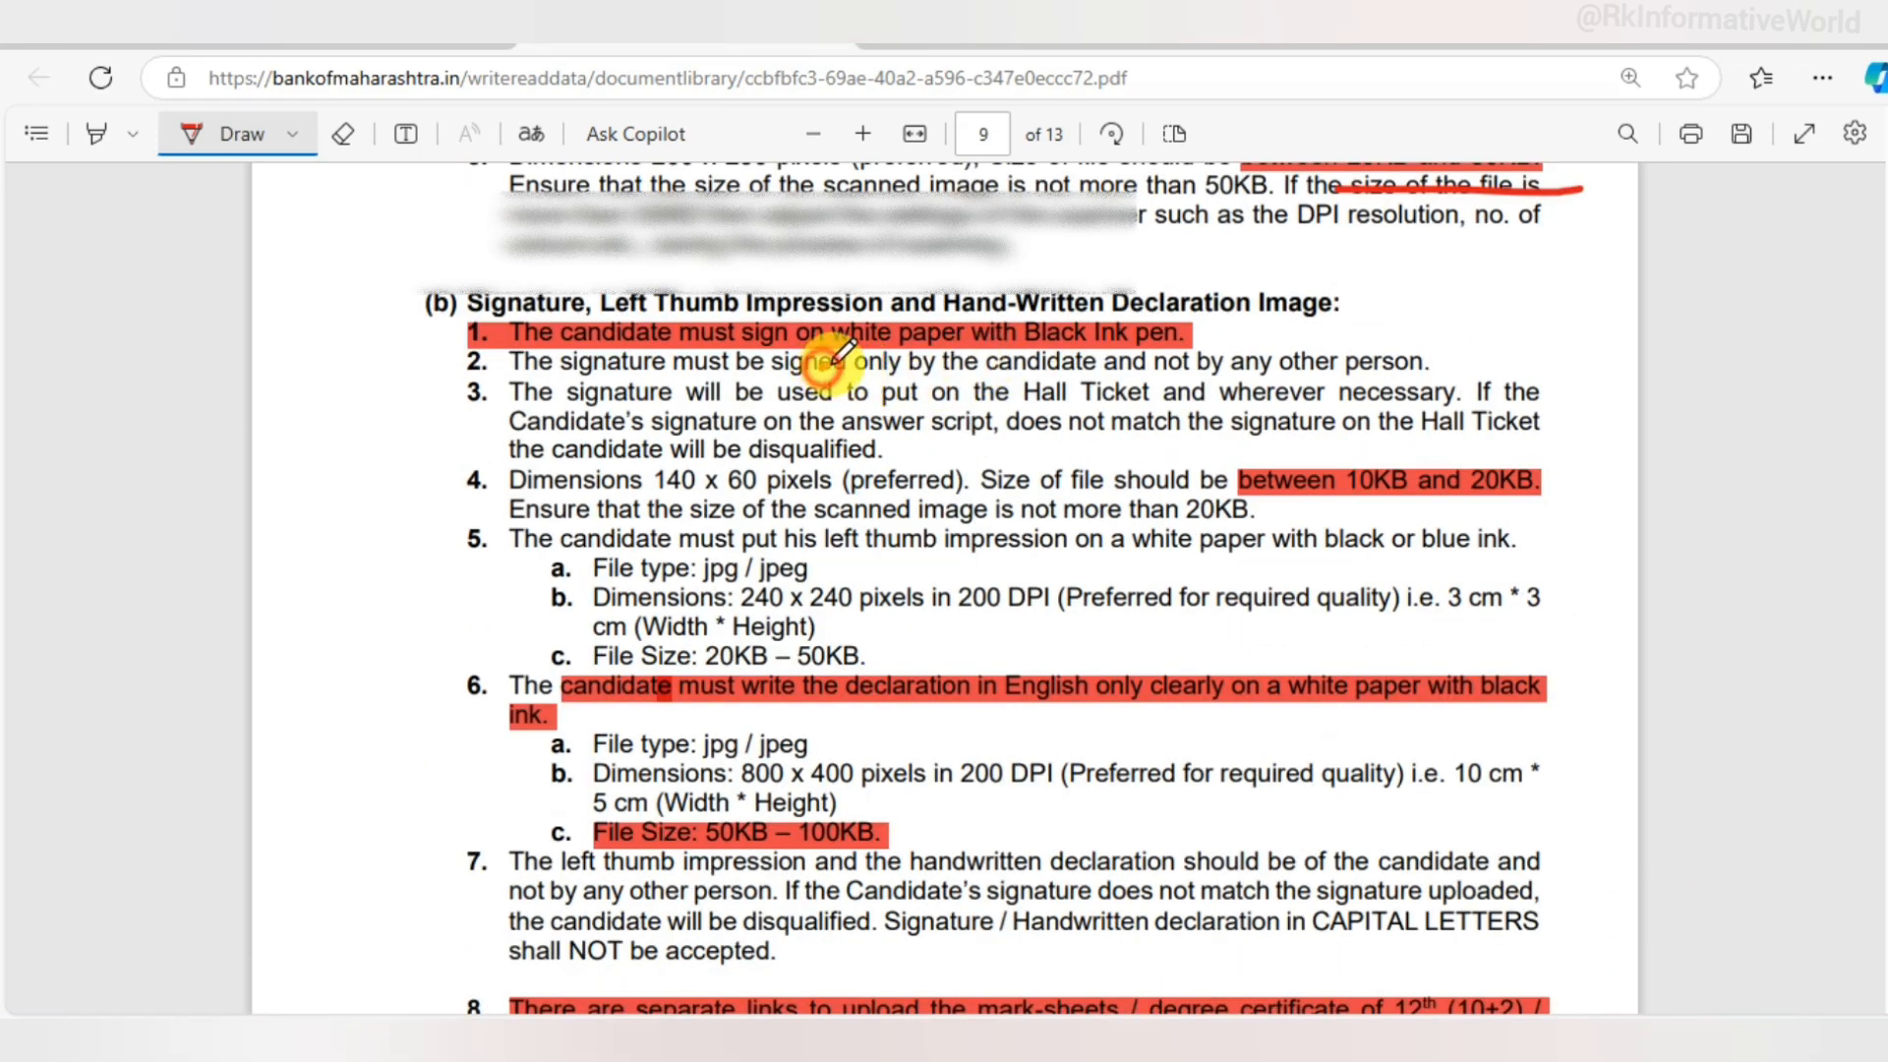
pyautogui.moveTo(821, 370); pyautogui.dragTo(889, 349)
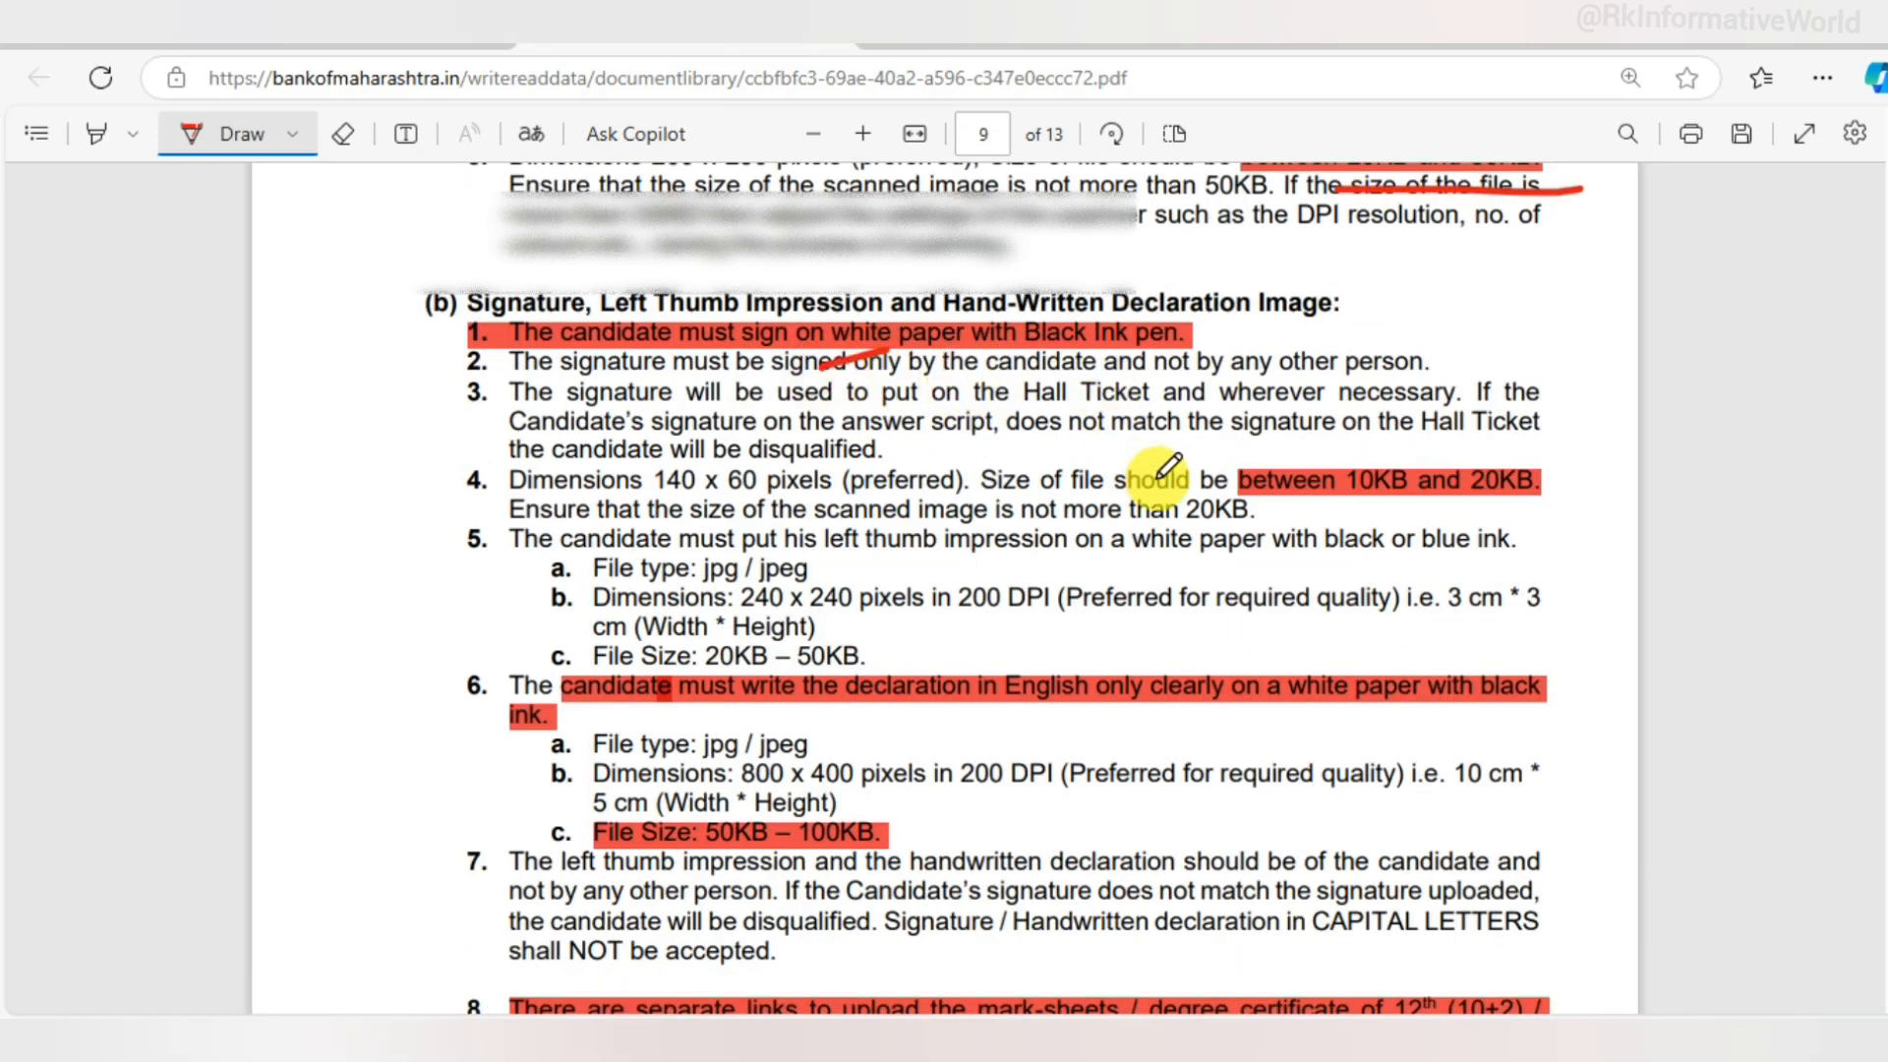
pyautogui.moveTo(1273, 512); pyautogui.dragTo(1443, 523)
pyautogui.click(360, 32)
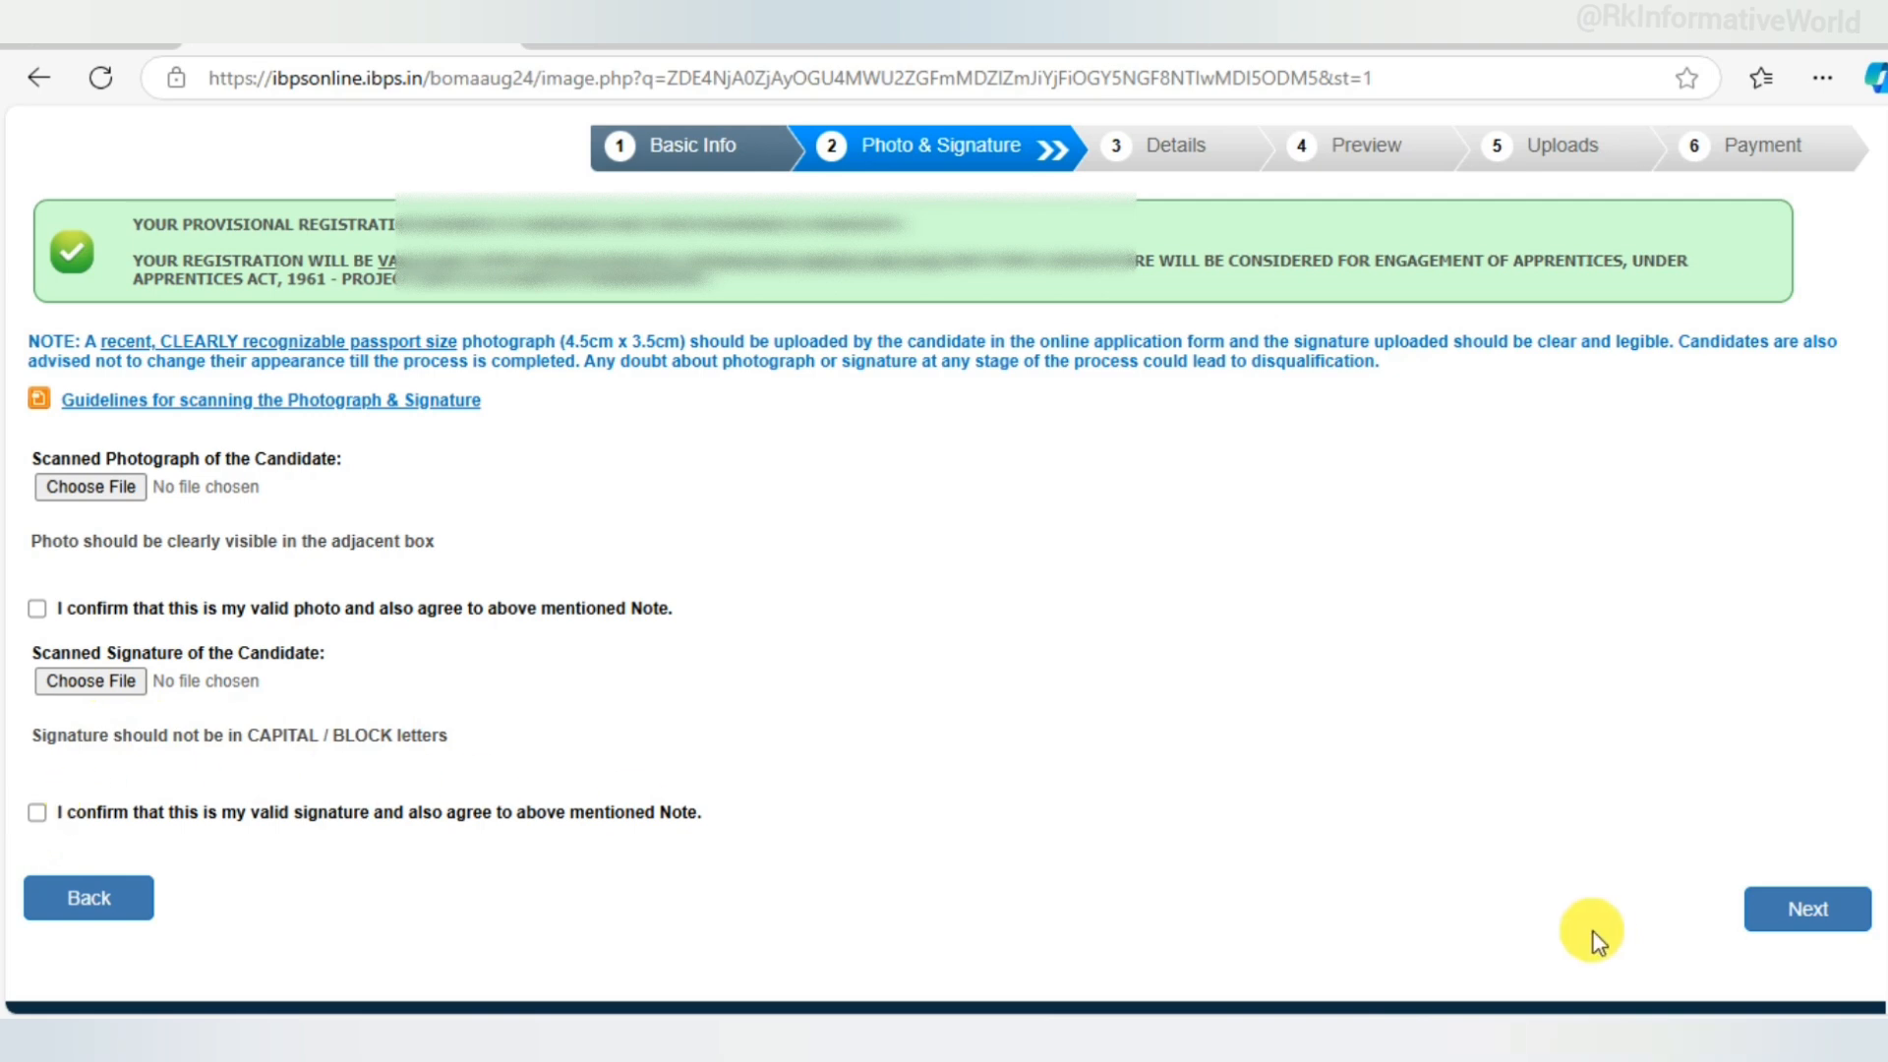
pyautogui.click(1781, 932)
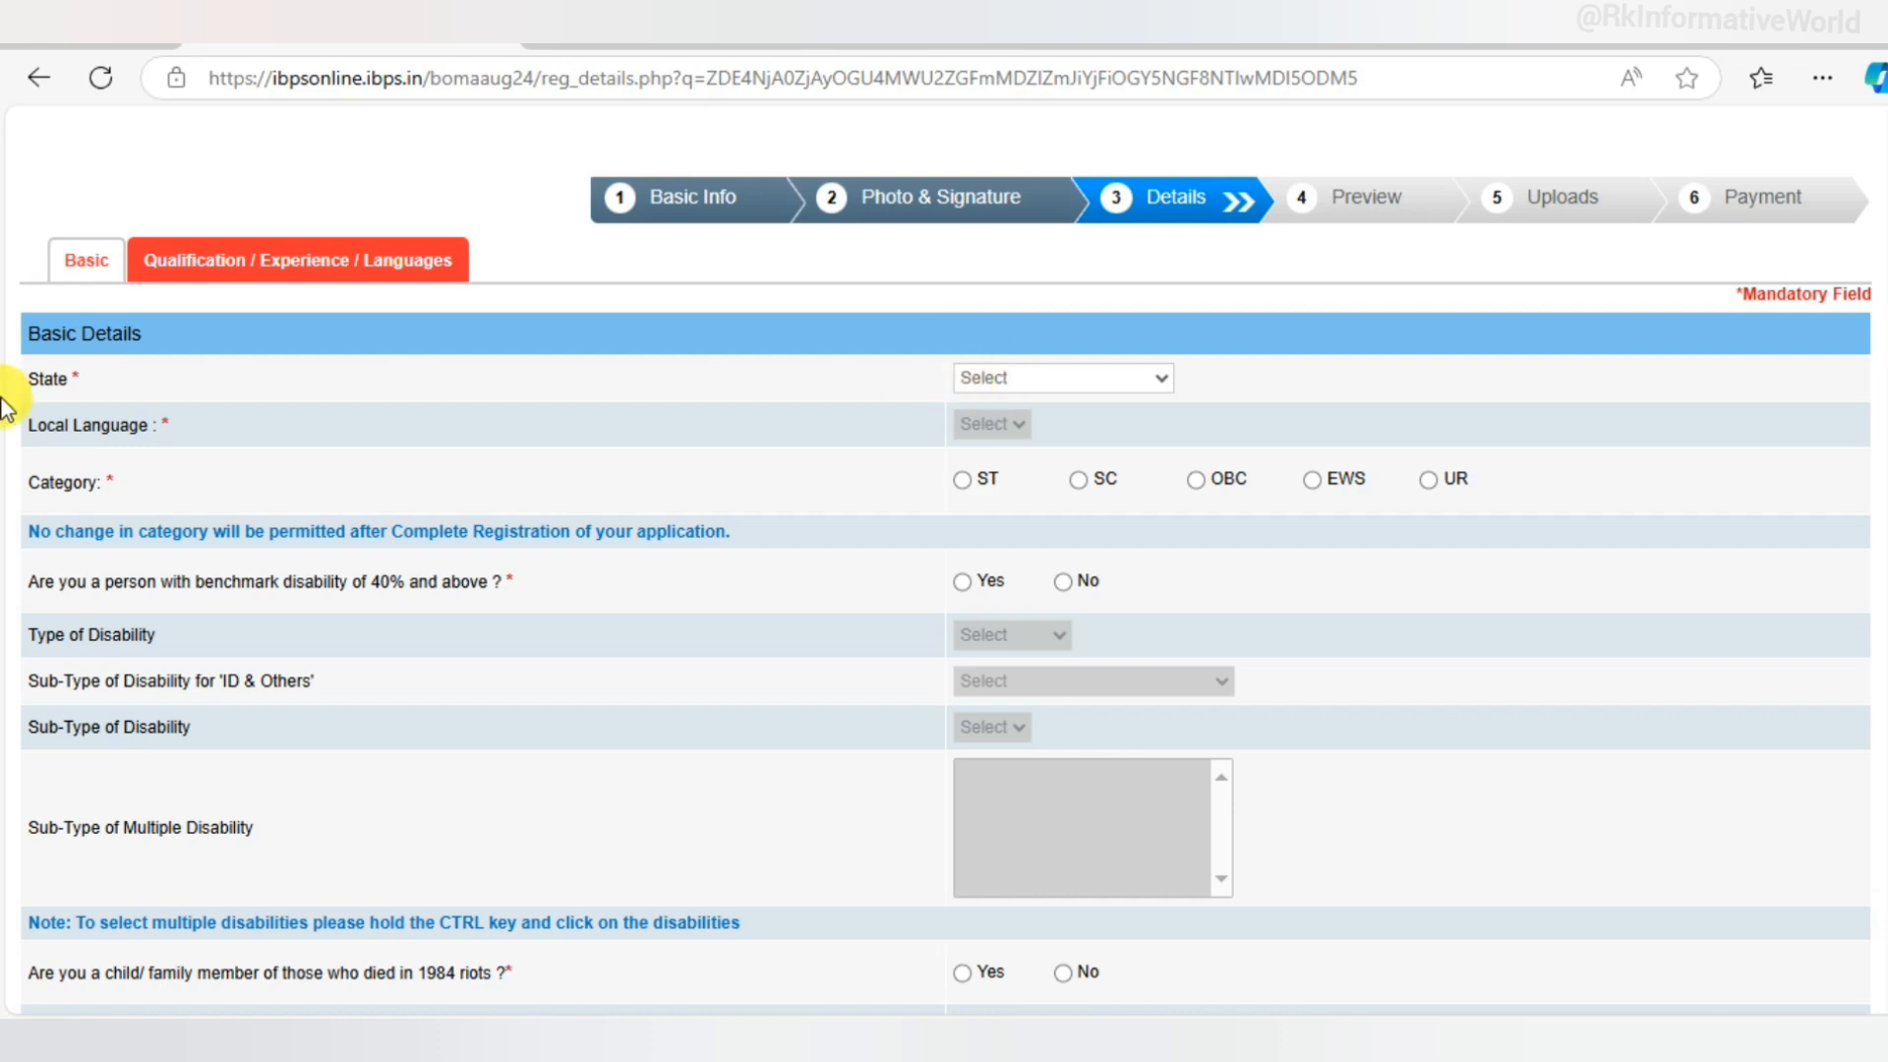
# - Set the state to ANDHRA PRADESH and the local language to Telugu in Basic Details
pyautogui.click(978, 381)
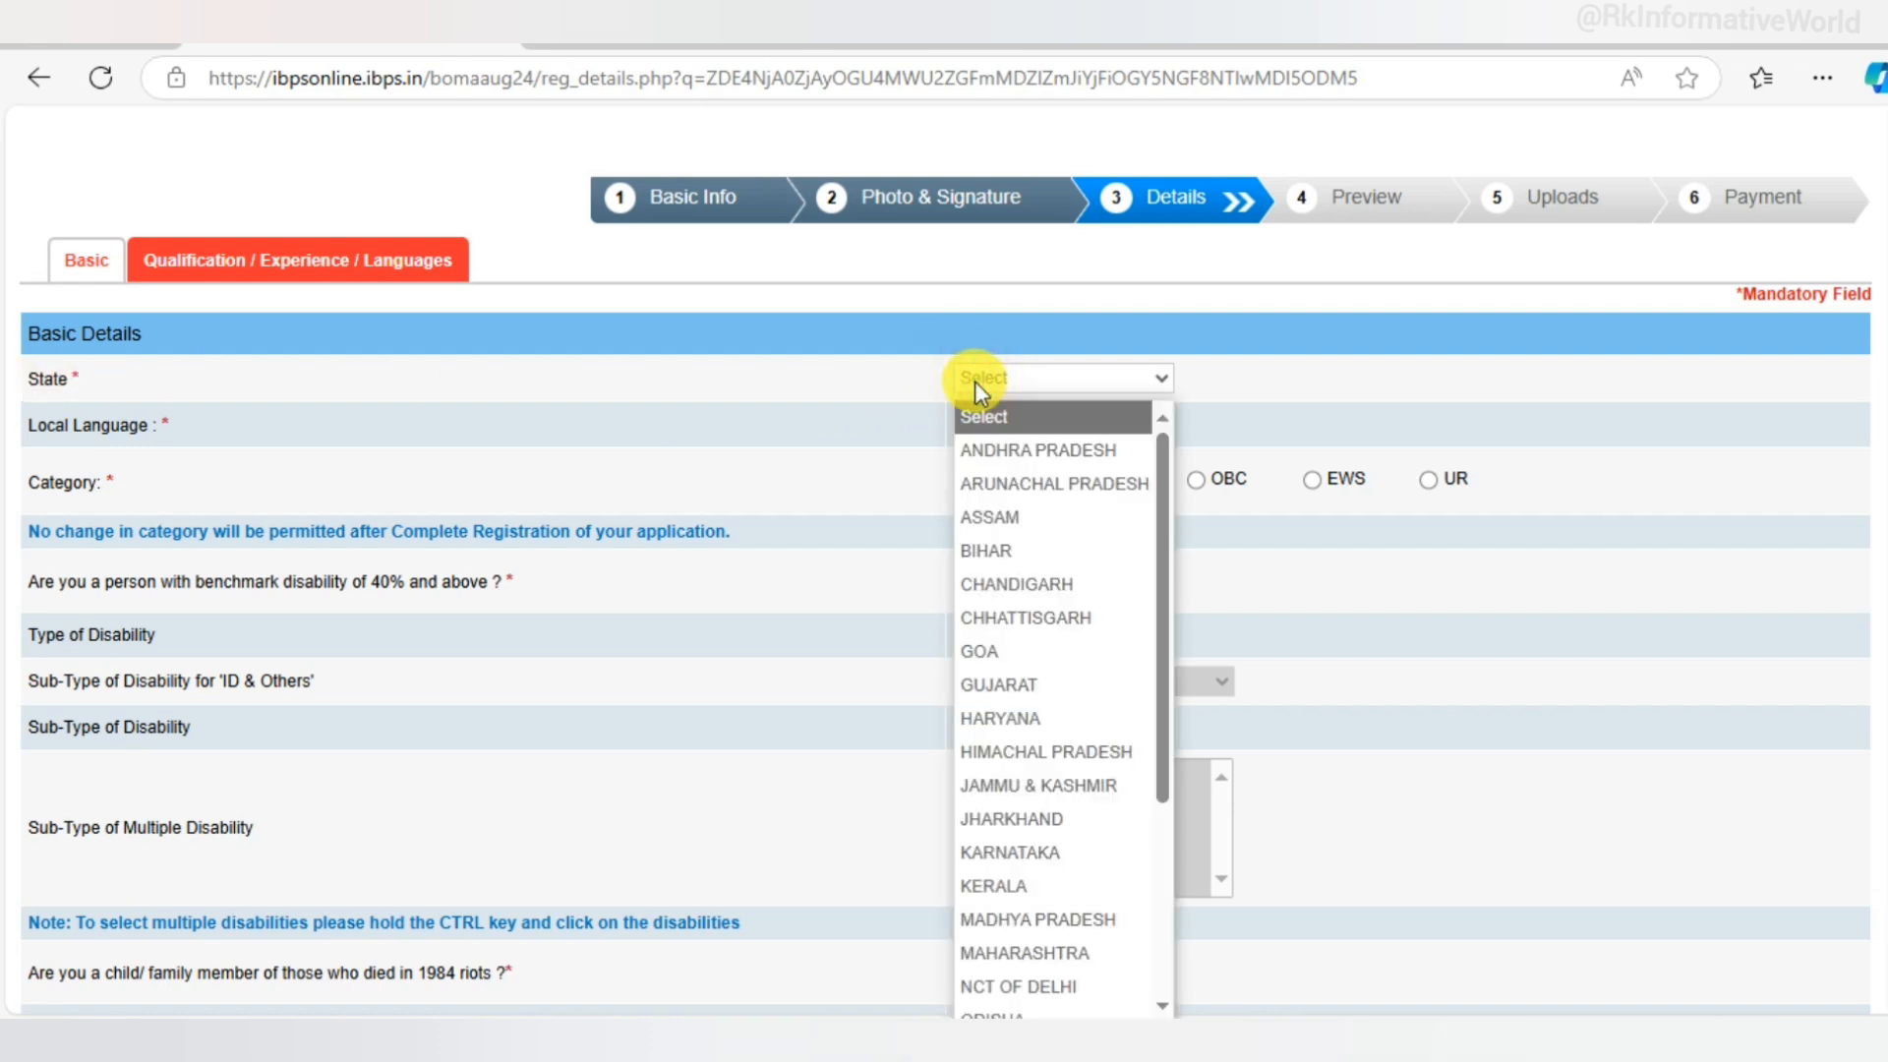
pyautogui.click(989, 457)
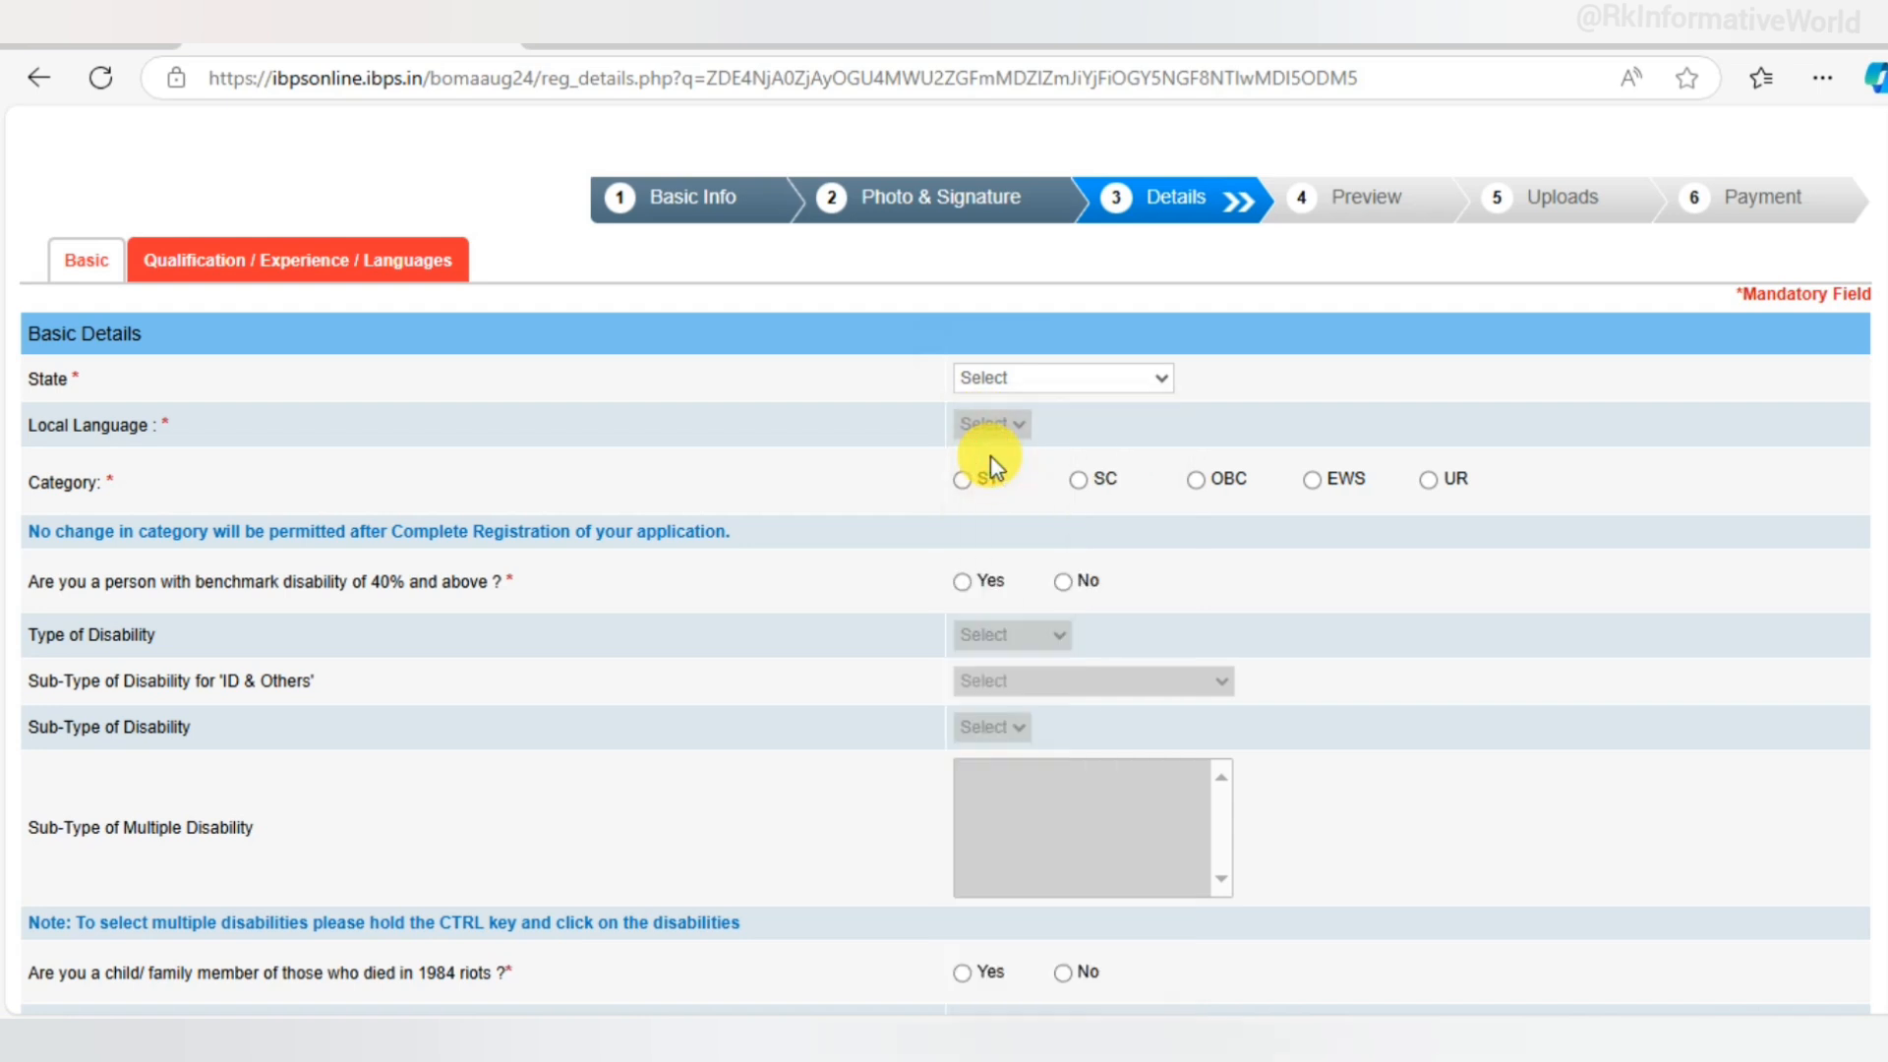
pyautogui.click(987, 425)
pyautogui.click(989, 496)
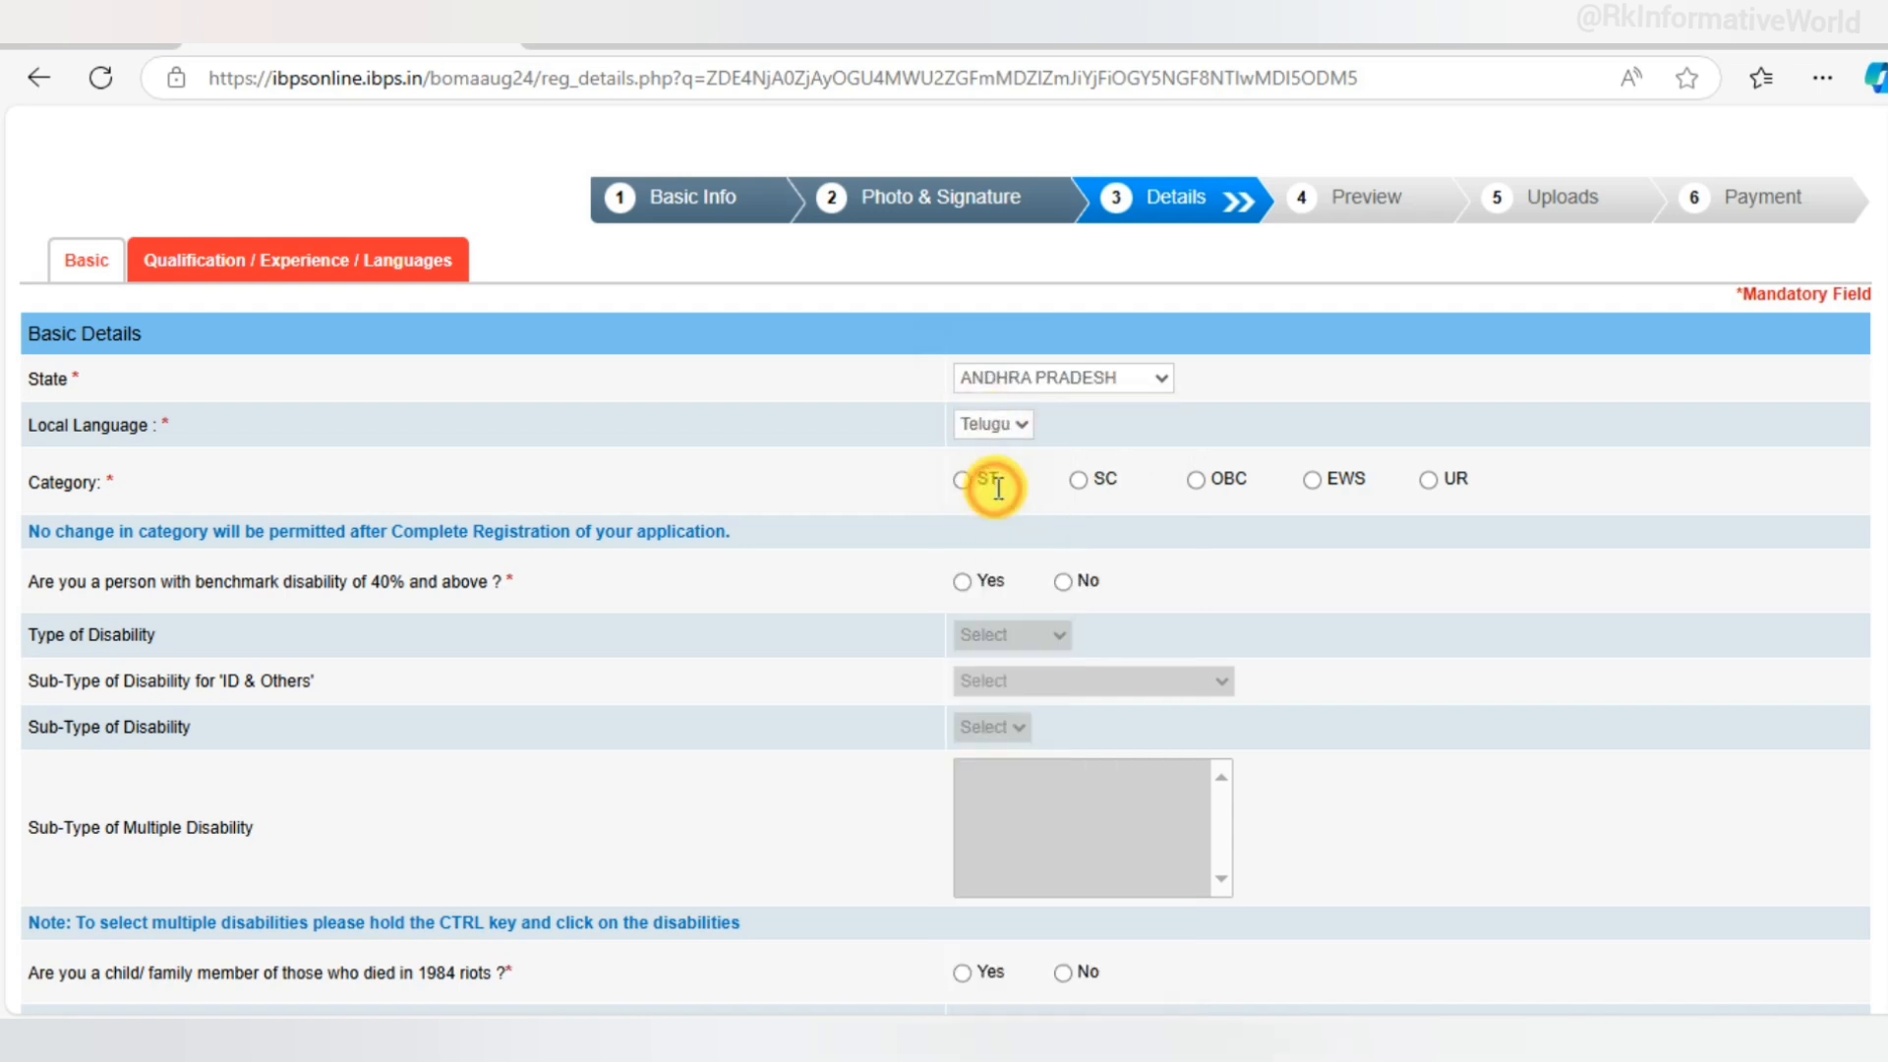
# - Change the state to BIHAR and the local language to Hindi
pyautogui.click(983, 378)
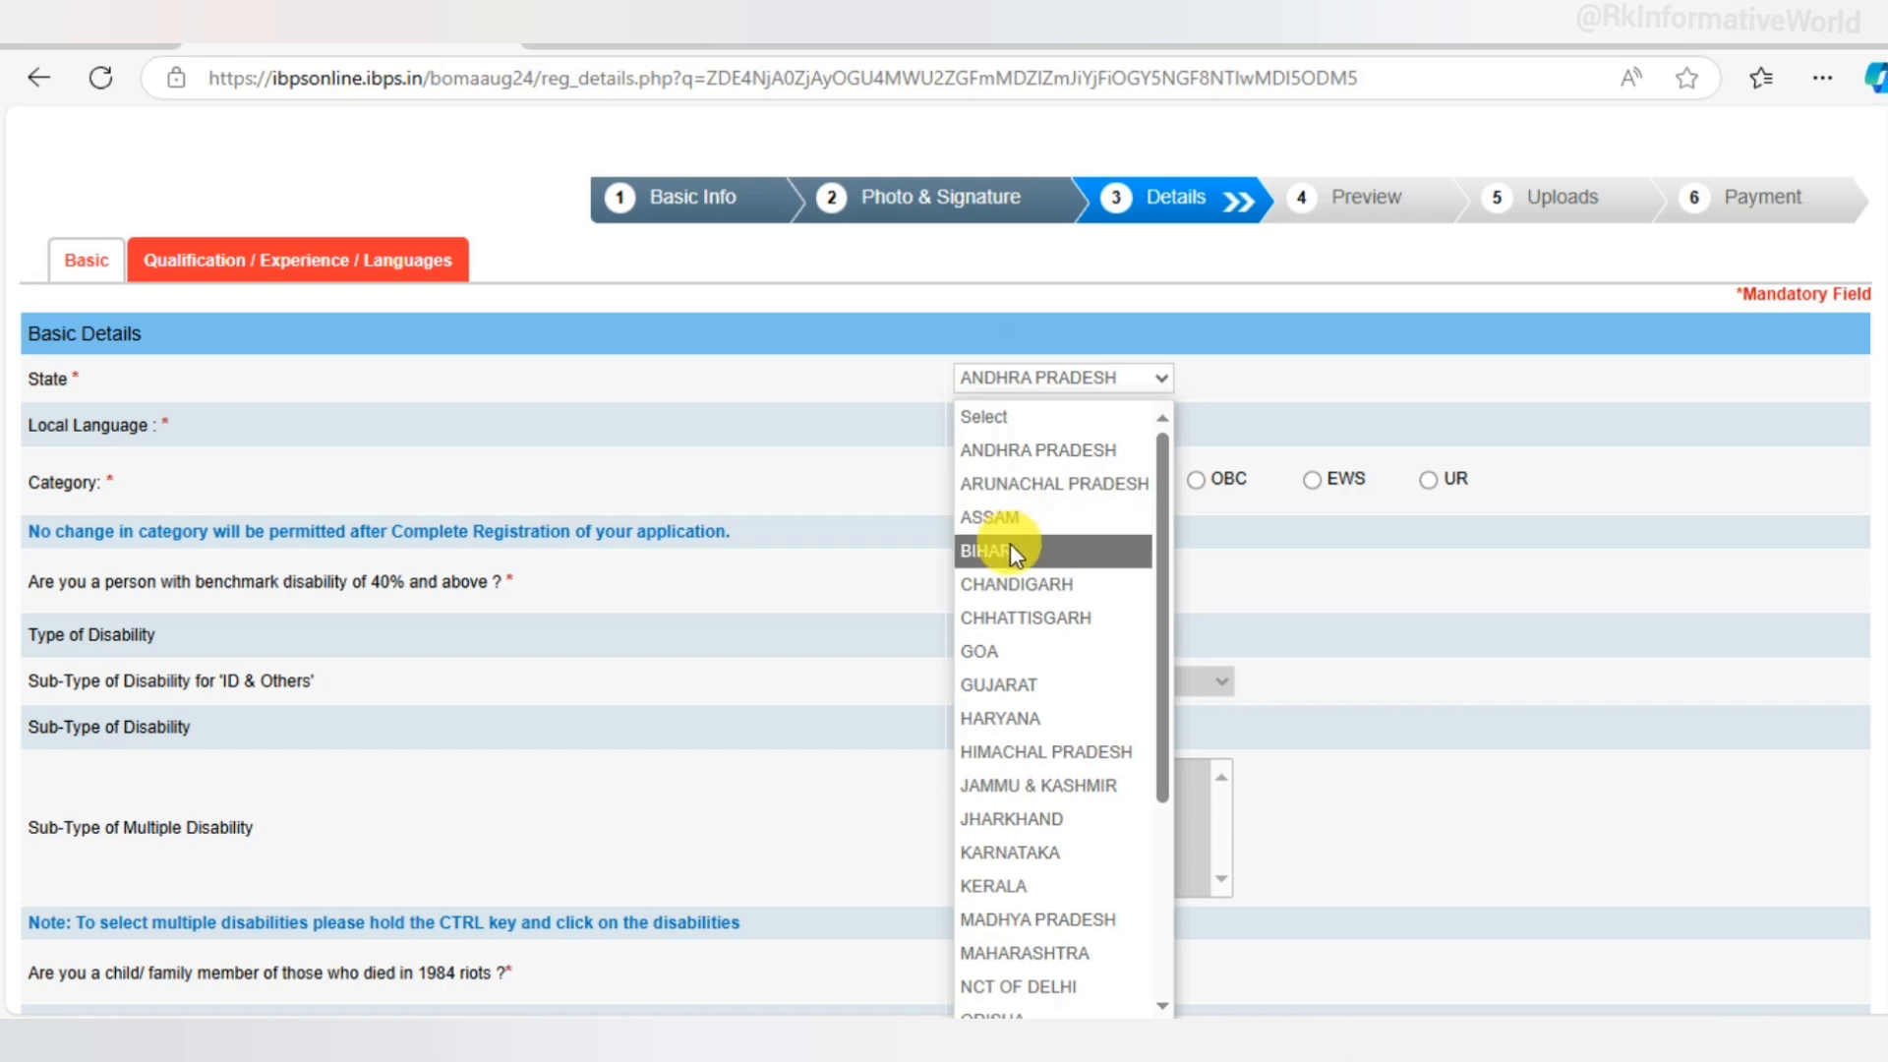
pyautogui.press('Escape')
pyautogui.press('b')
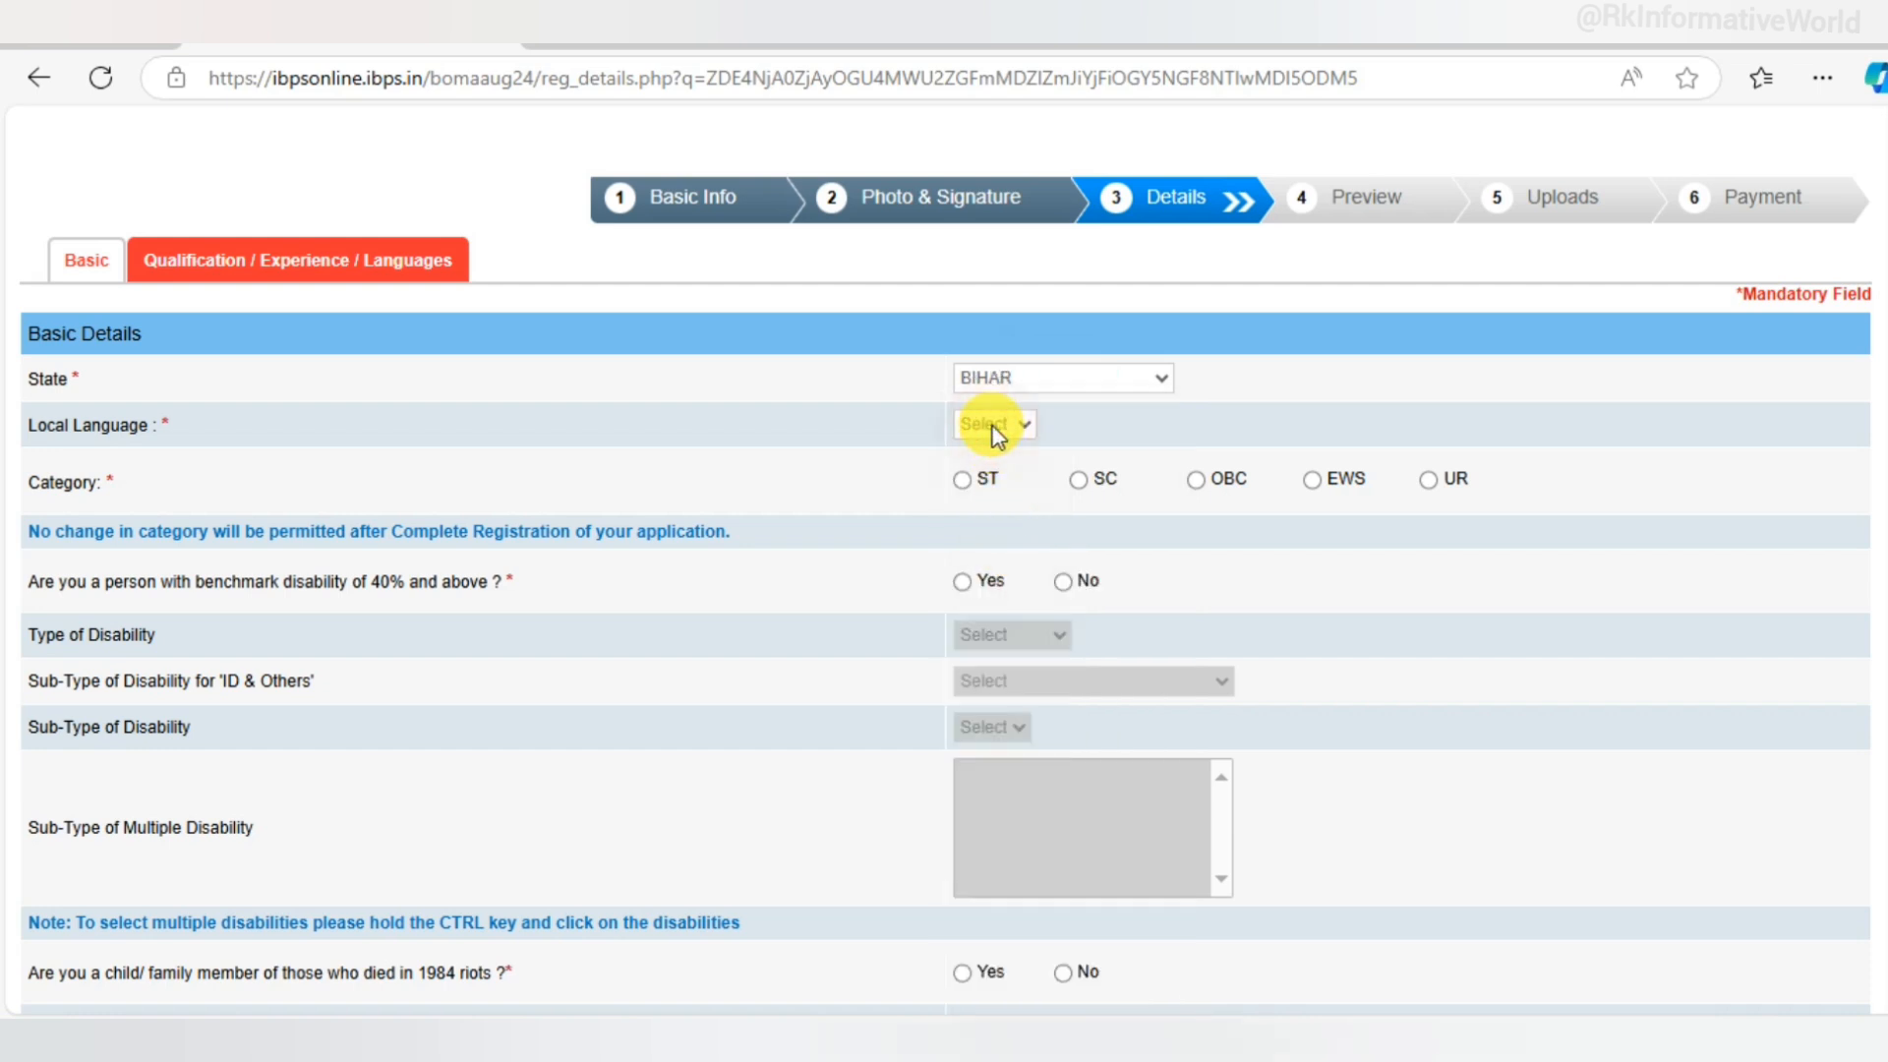
pyautogui.click(987, 423)
pyautogui.click(993, 498)
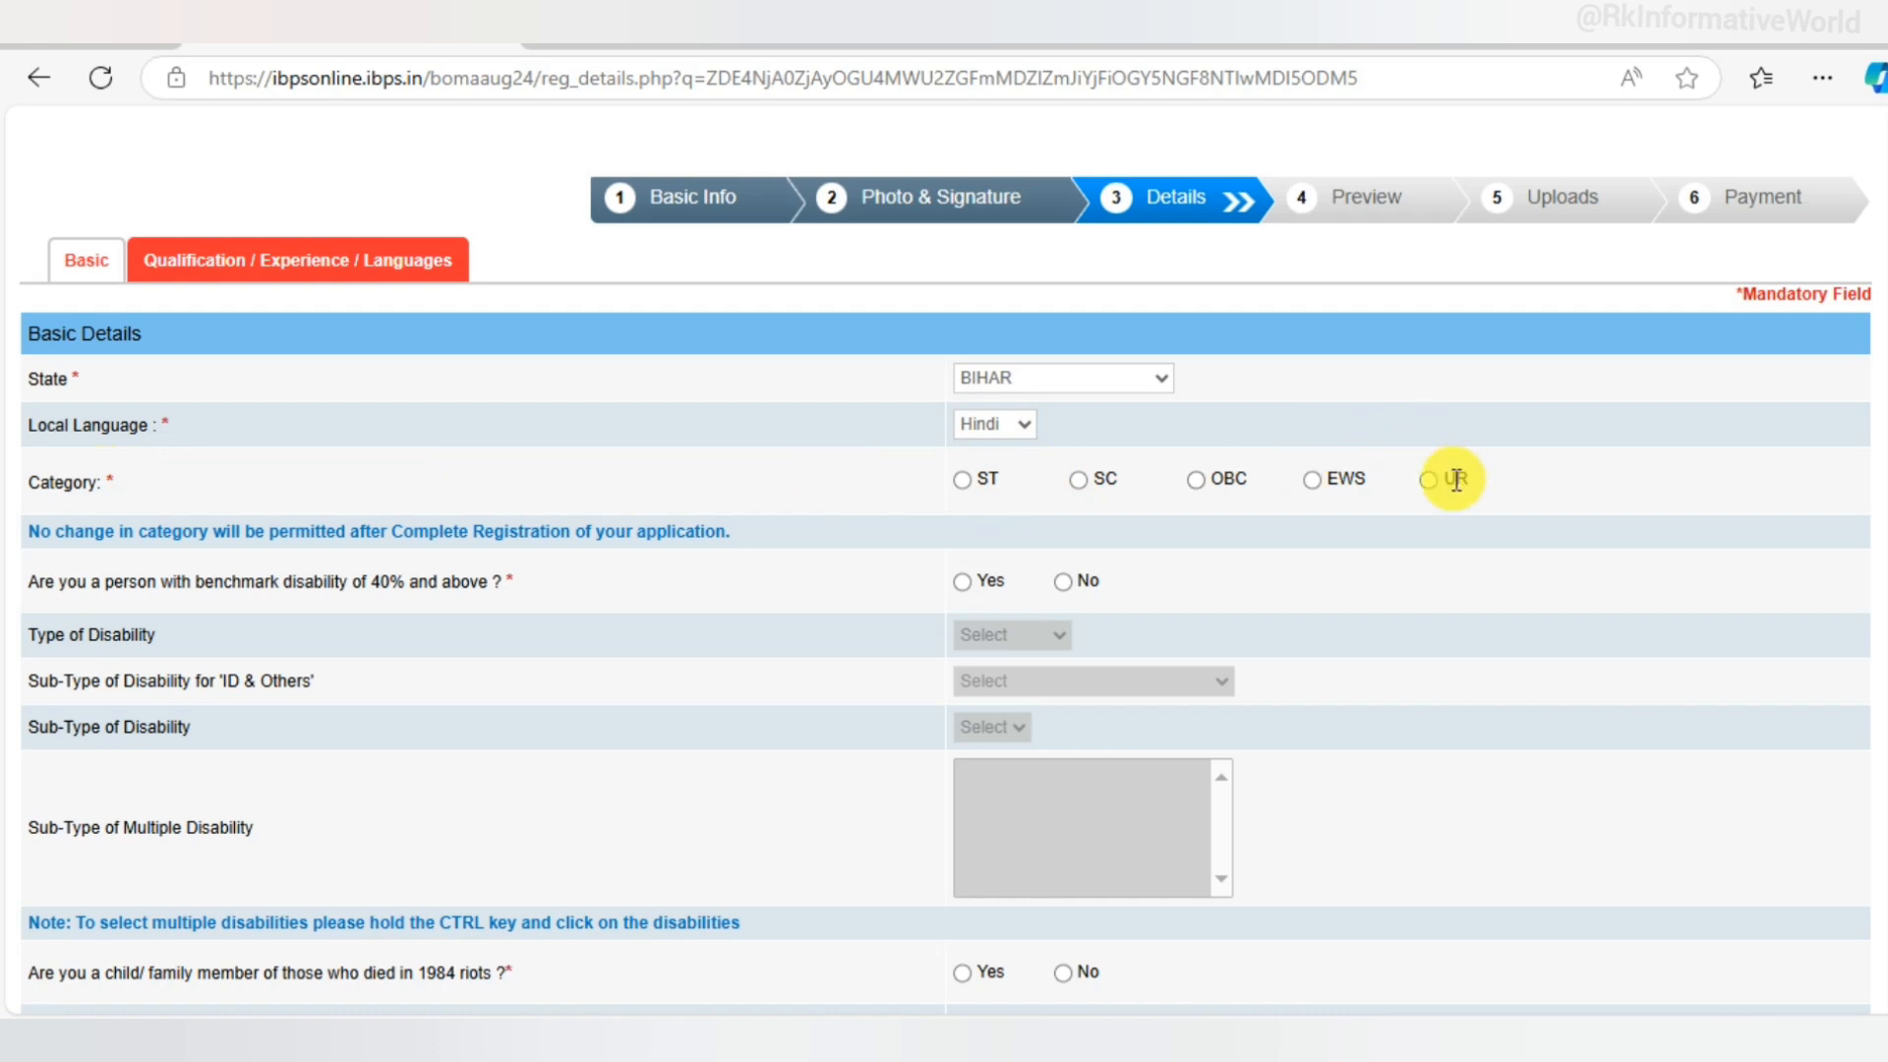
# - Set the category to SC, accept the category notice, and answer No to the benchmark disability question
pyautogui.click(1080, 480)
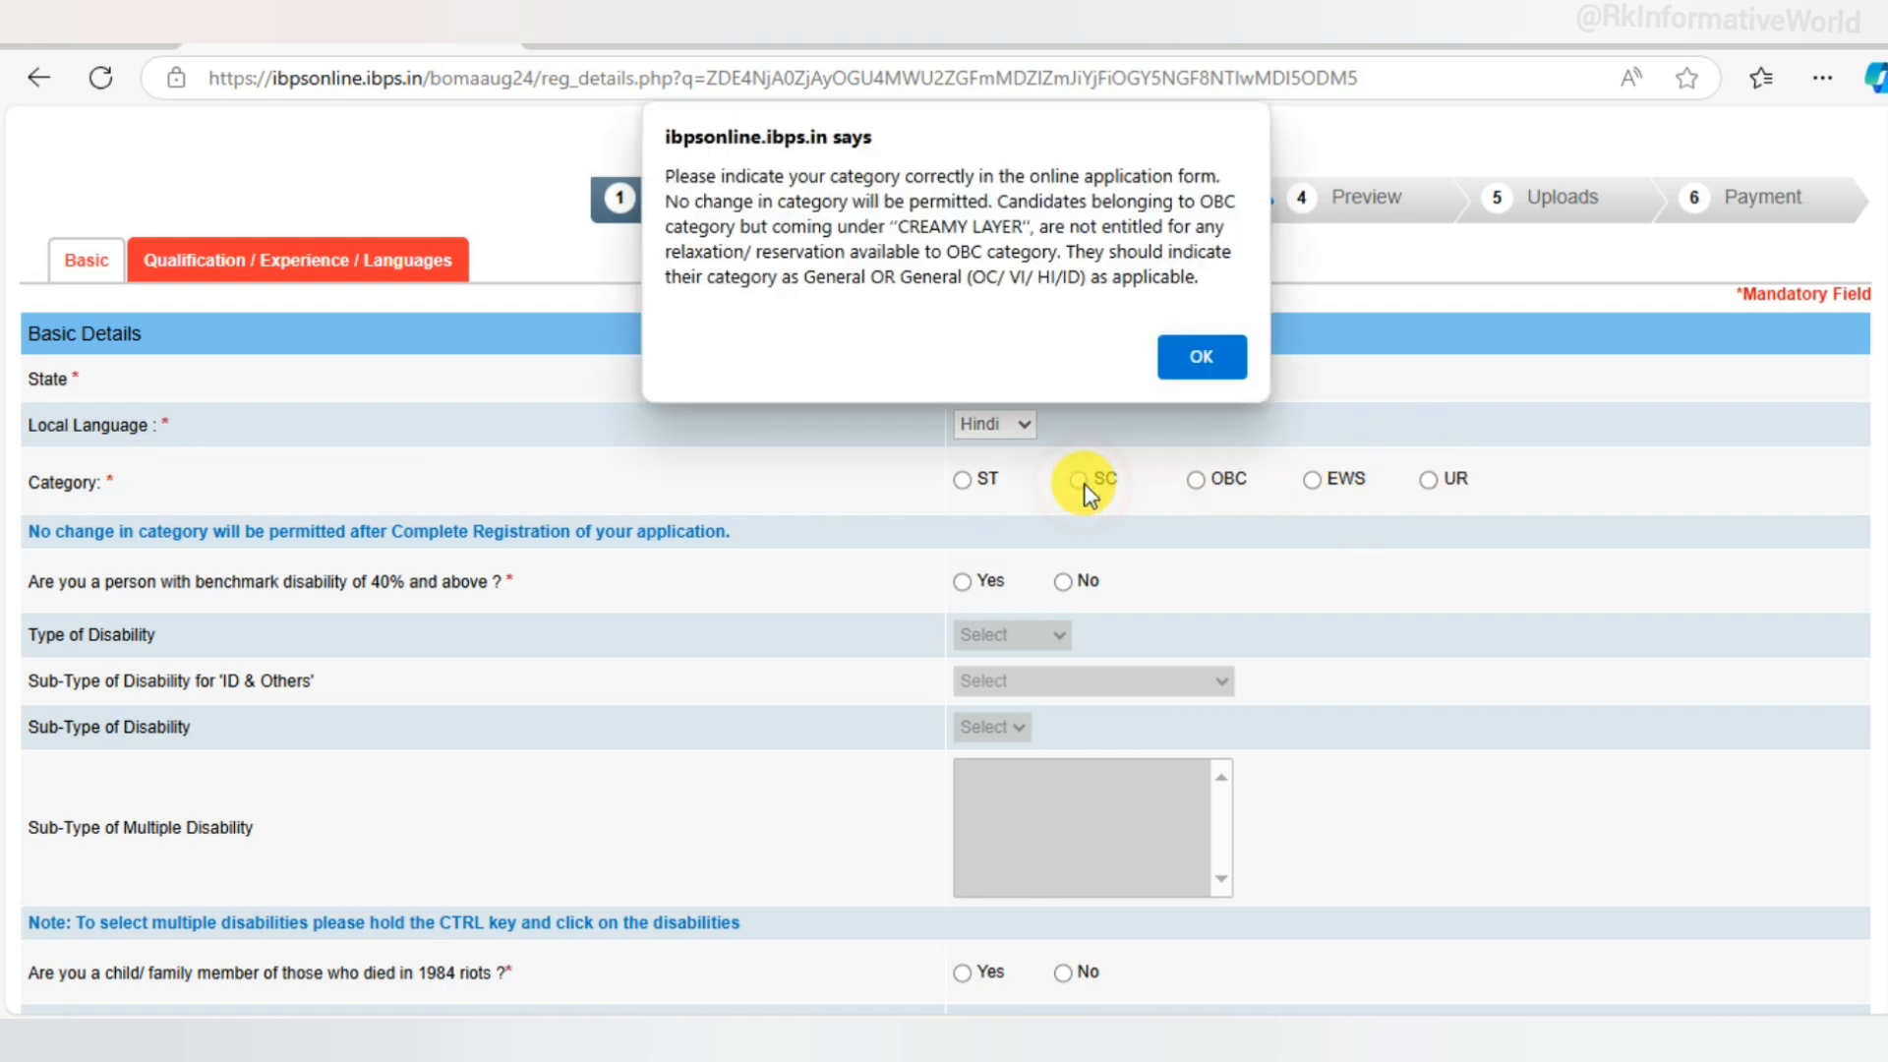
pyautogui.click(1199, 367)
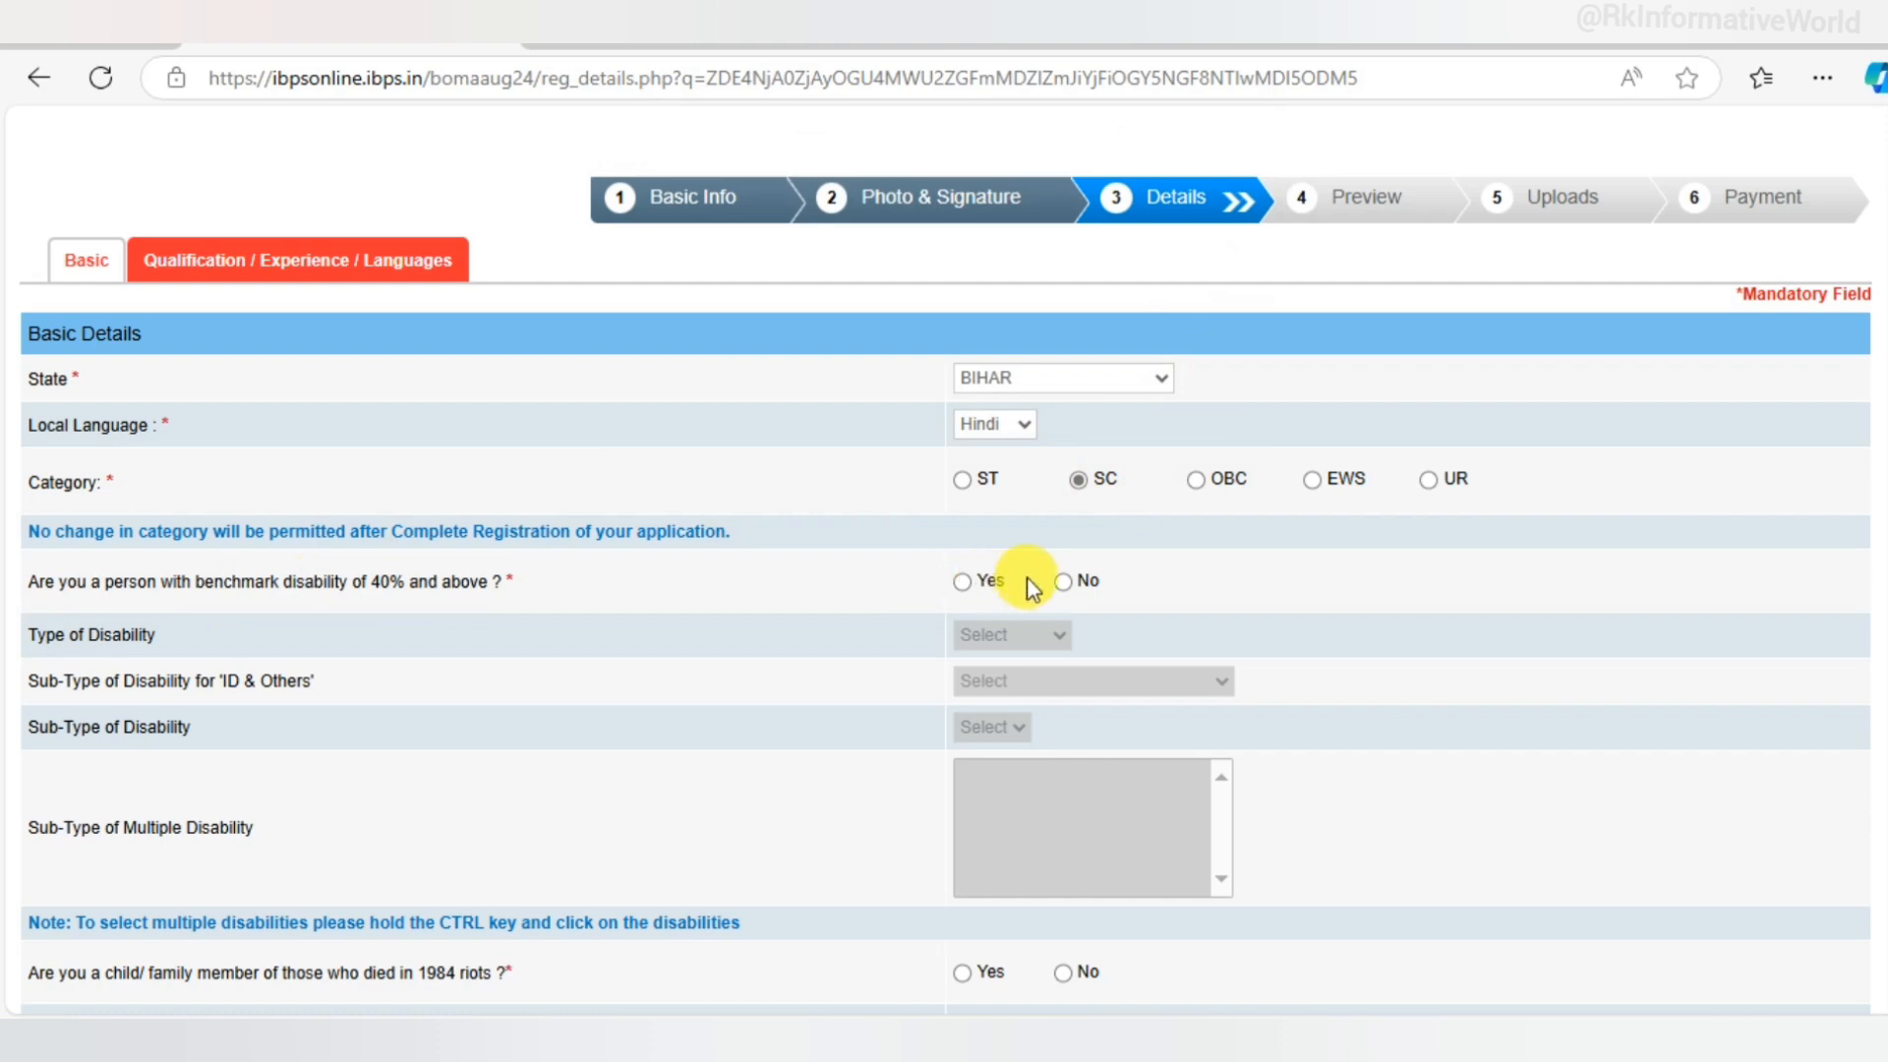
pyautogui.click(1060, 580)
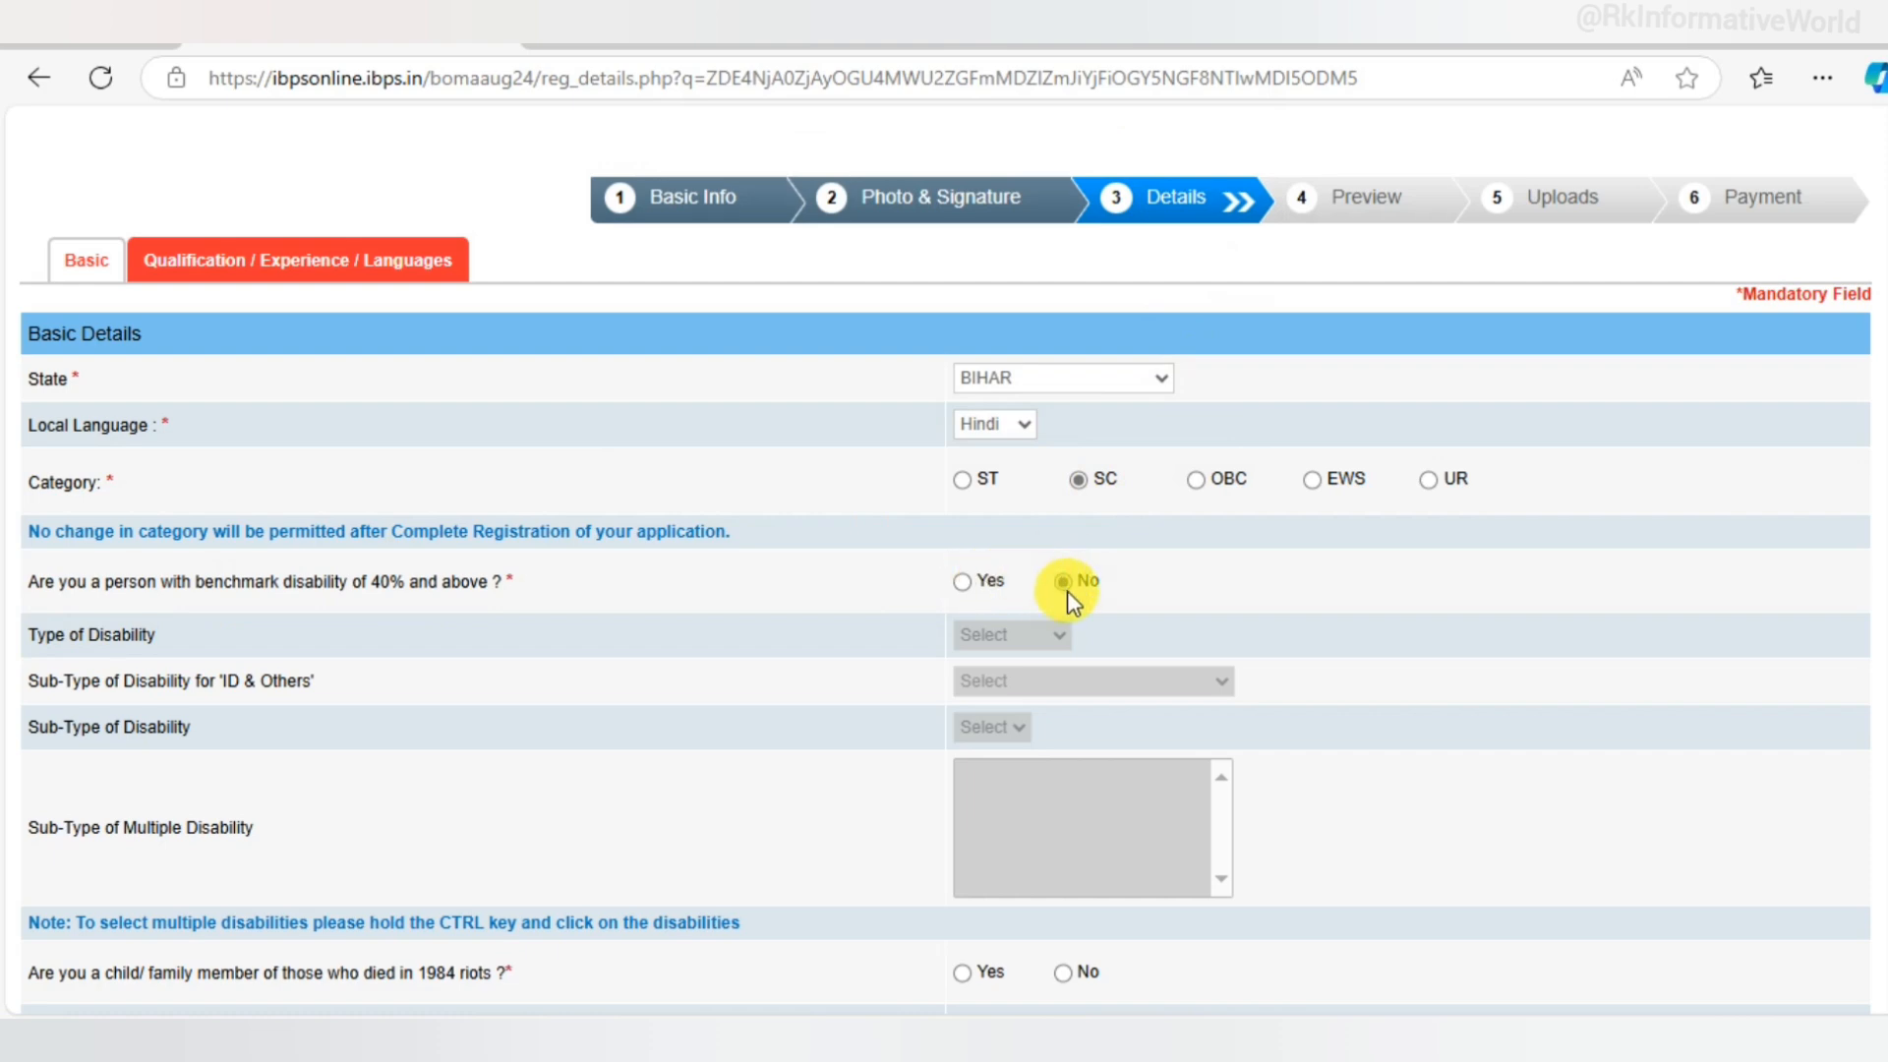
# - Set the religion to Hindu and answer No to the 1984 riots, widow relaxation, religious minority and both ex-serviceman questions
pyautogui.scroll(-6, 1069, 593)
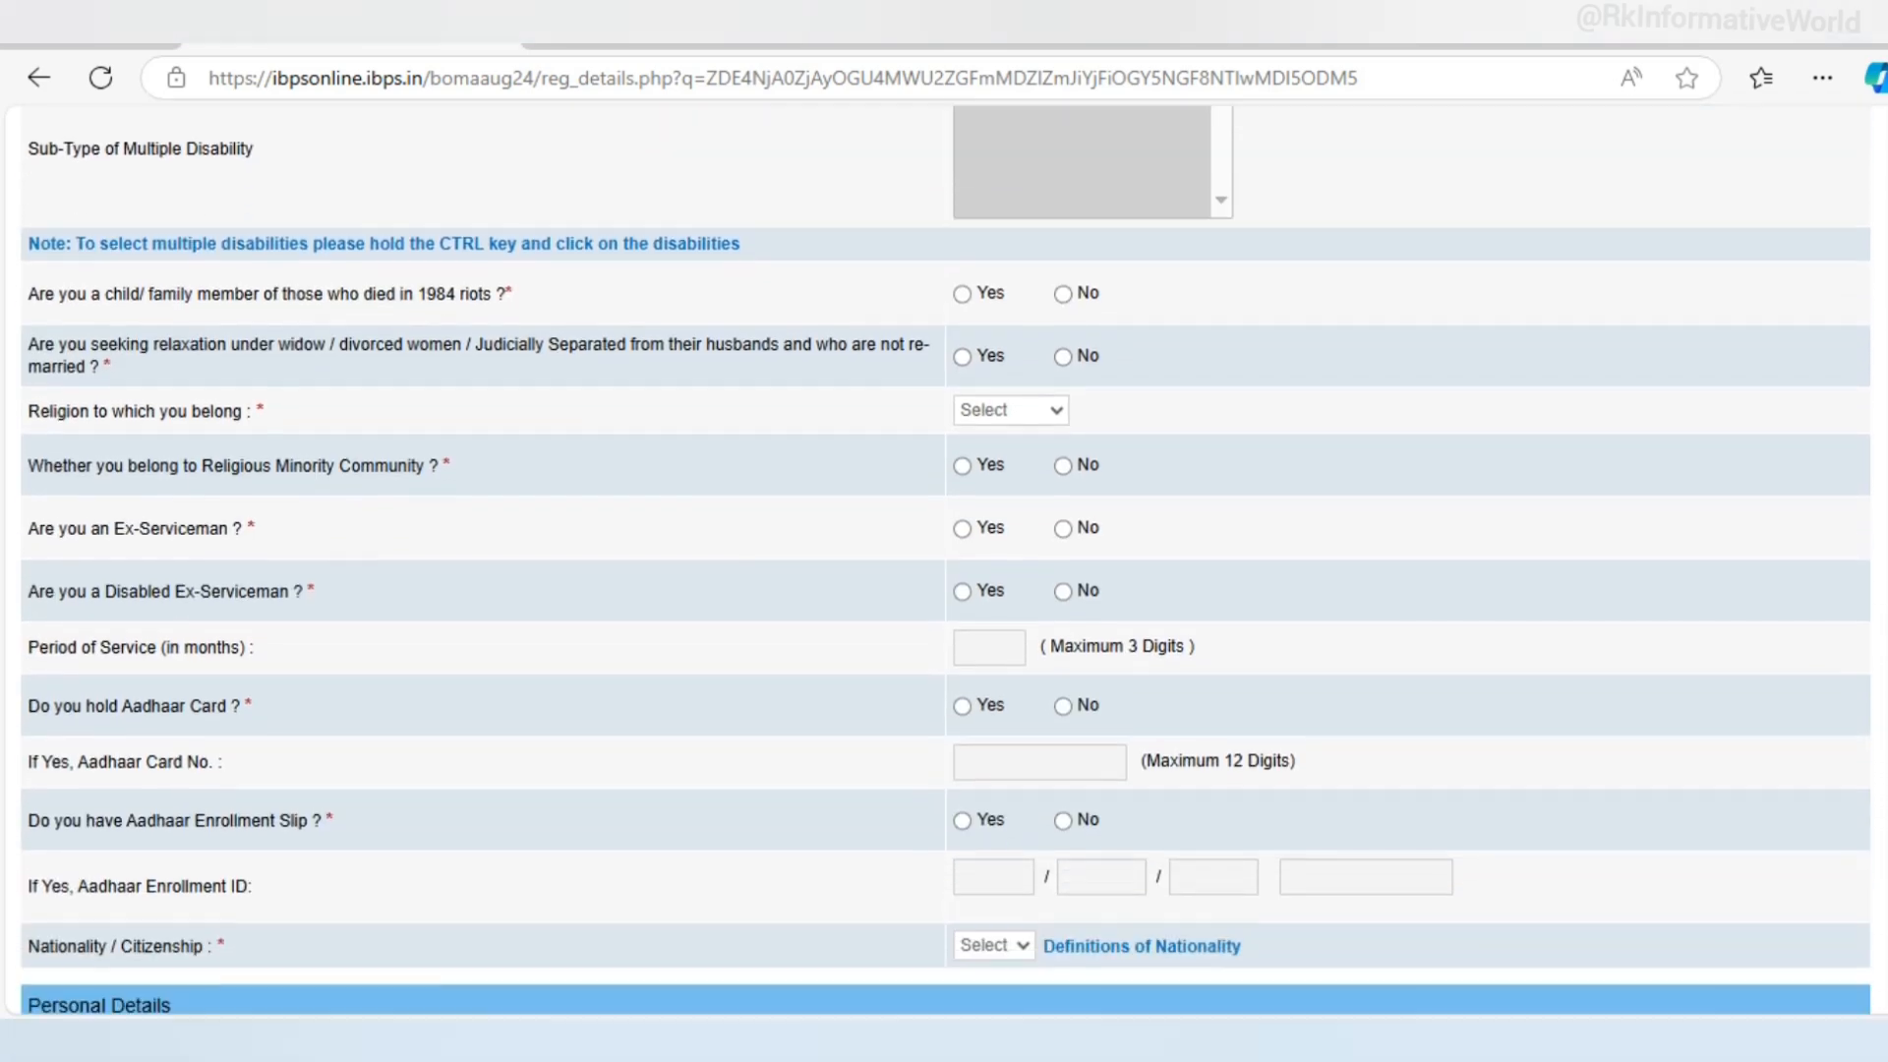
pyautogui.scroll(-1, 1871, 476)
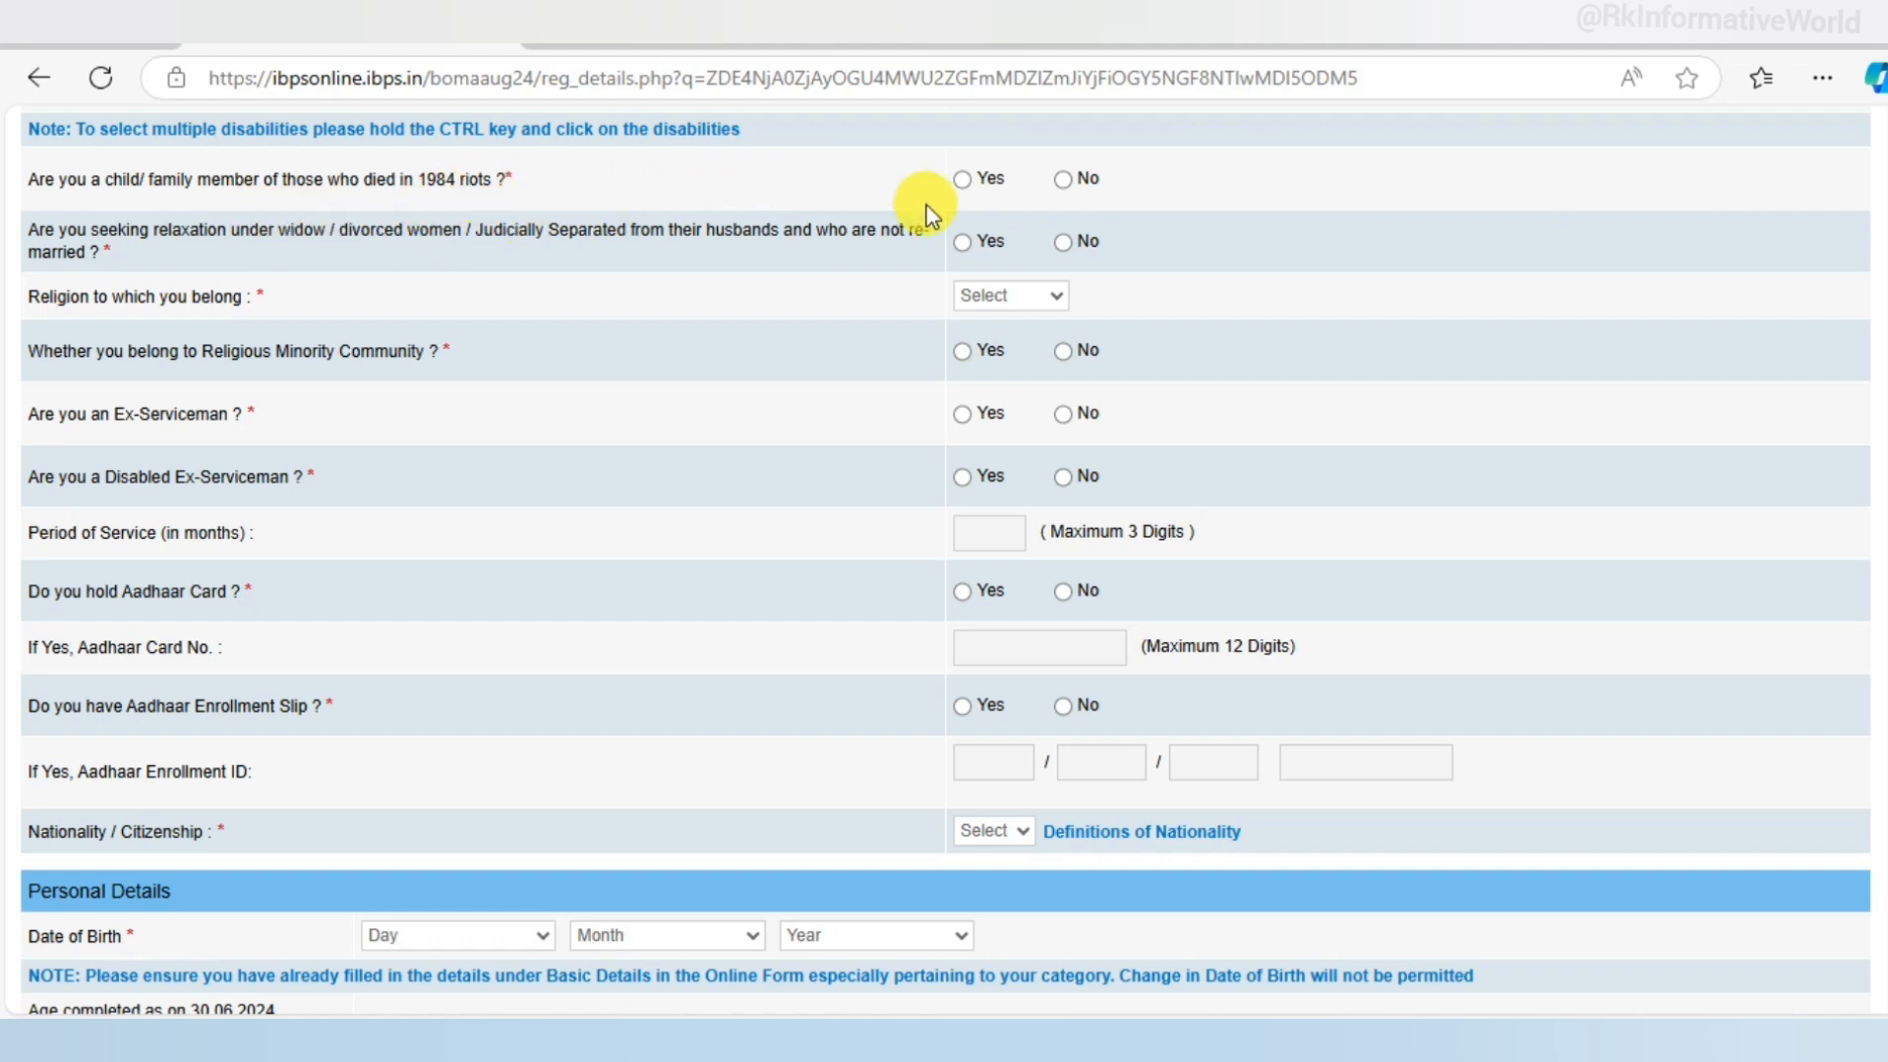
pyautogui.click(1061, 180)
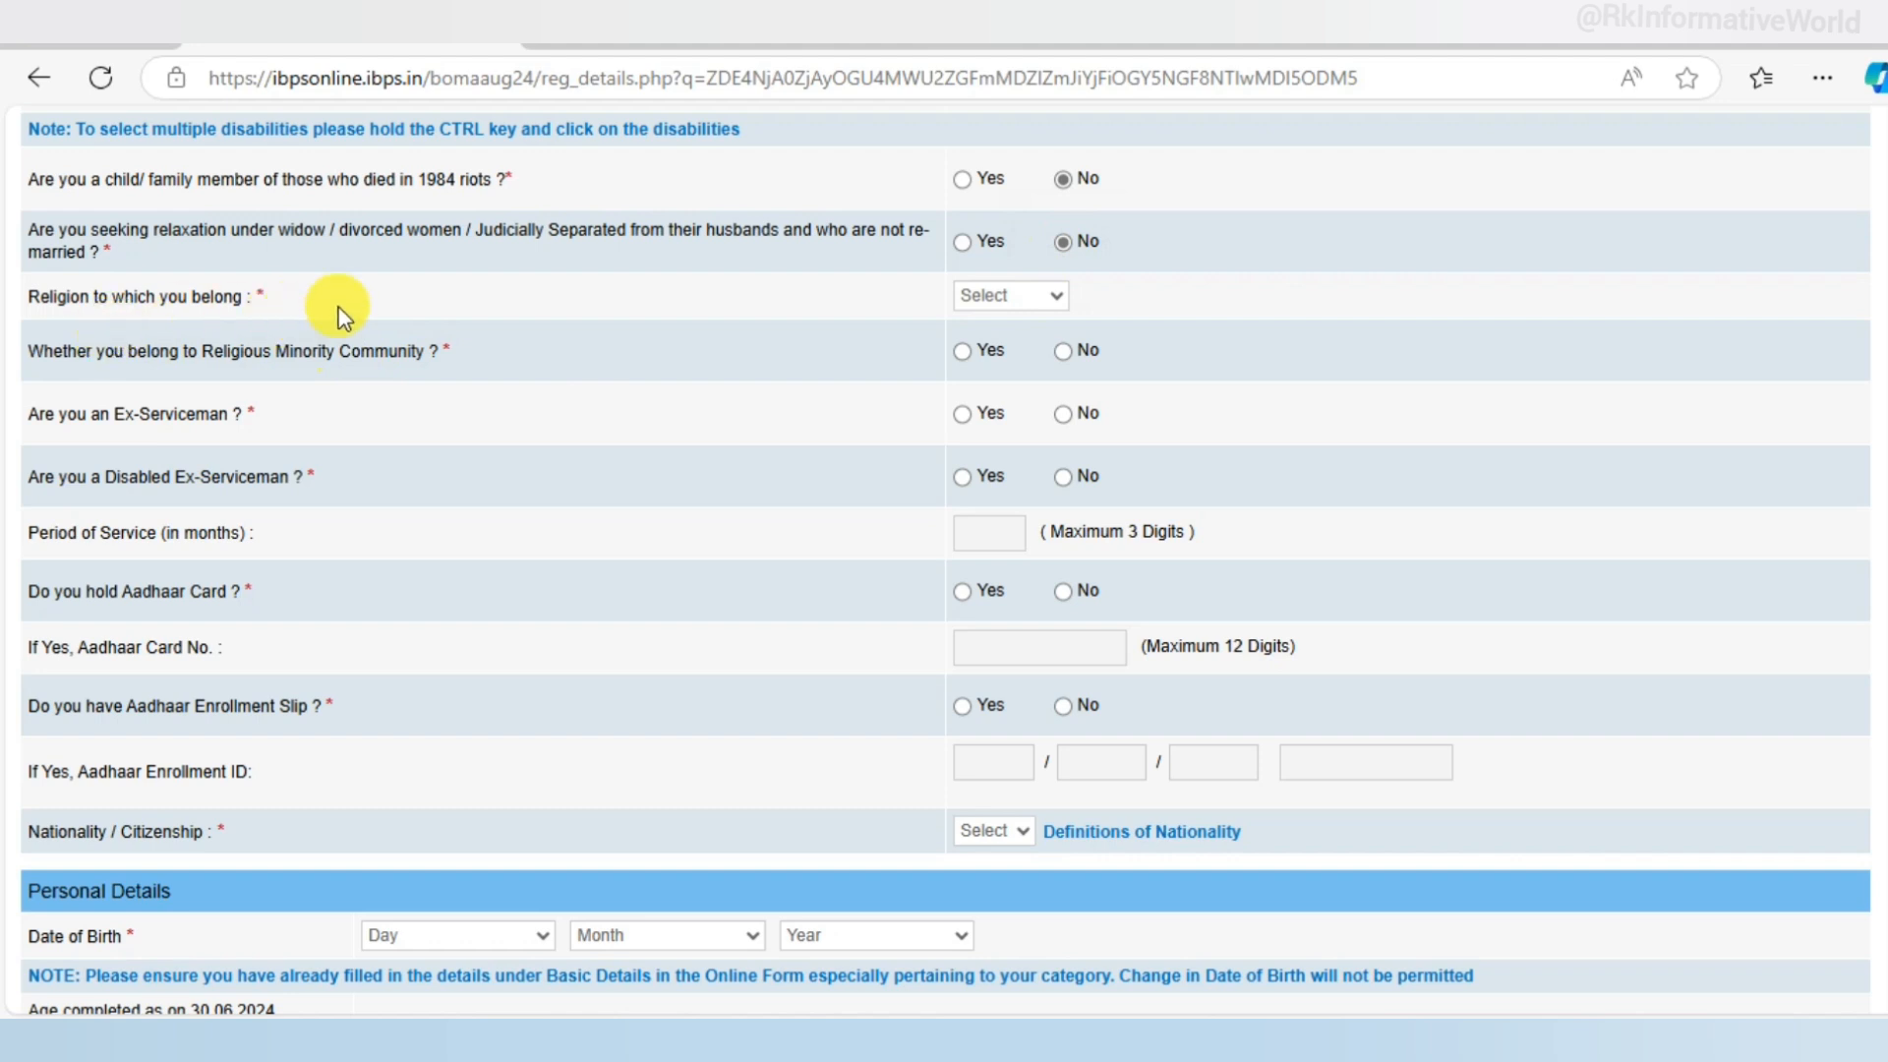
pyautogui.click(991, 298)
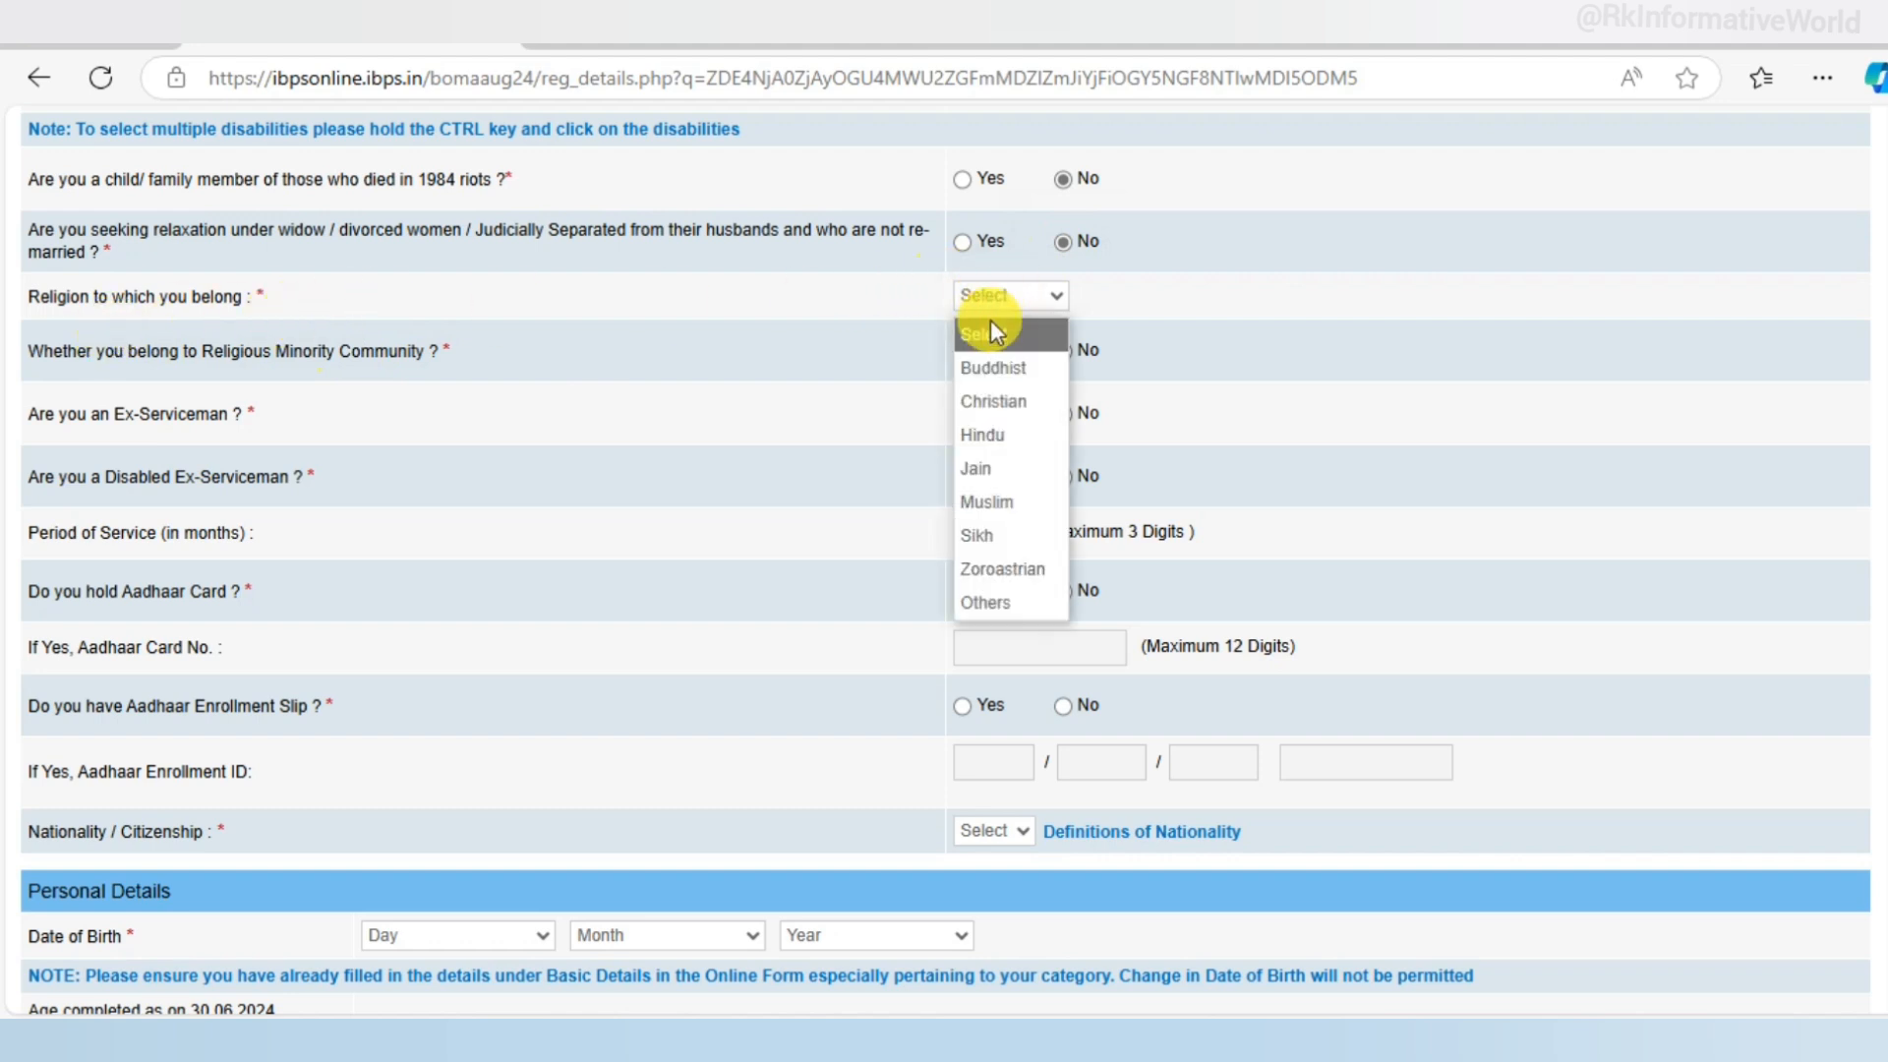
pyautogui.click(997, 429)
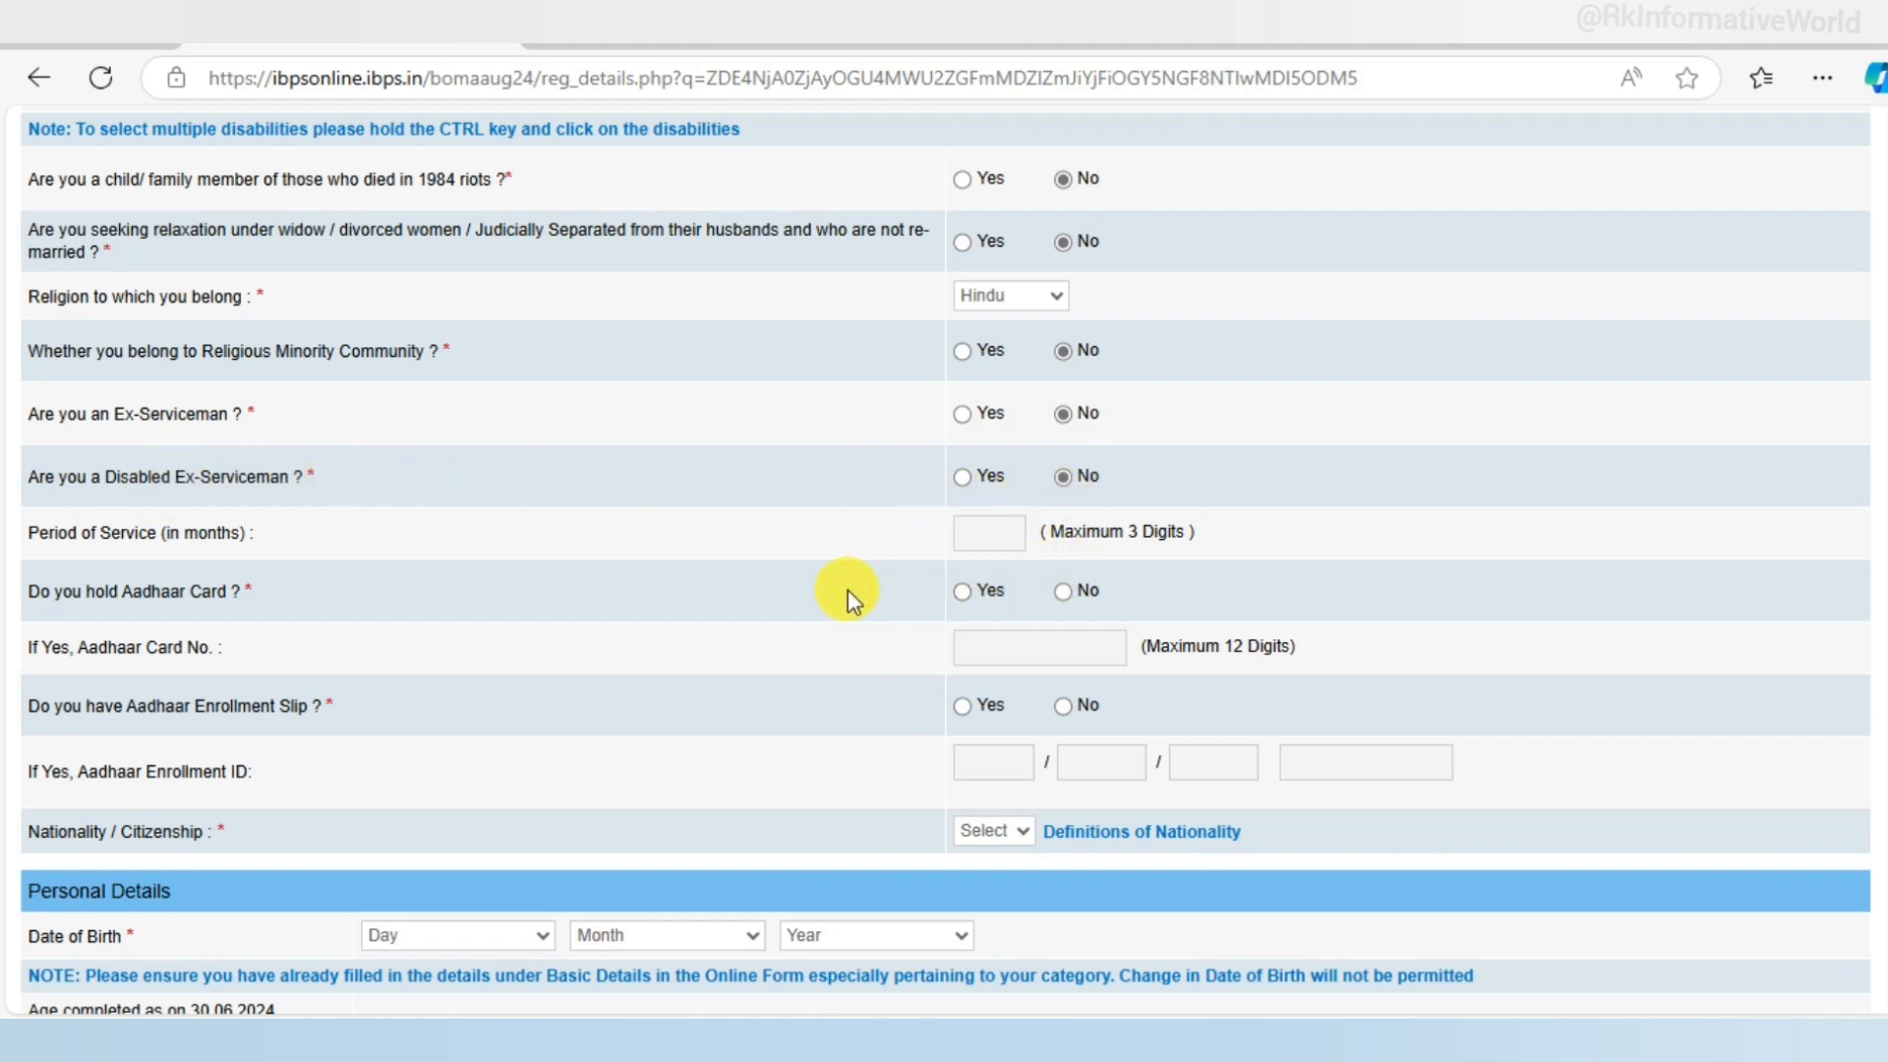
# - Try both the Yes and No answers to the Aadhaar card question, finishing on No
pyautogui.click(961, 591)
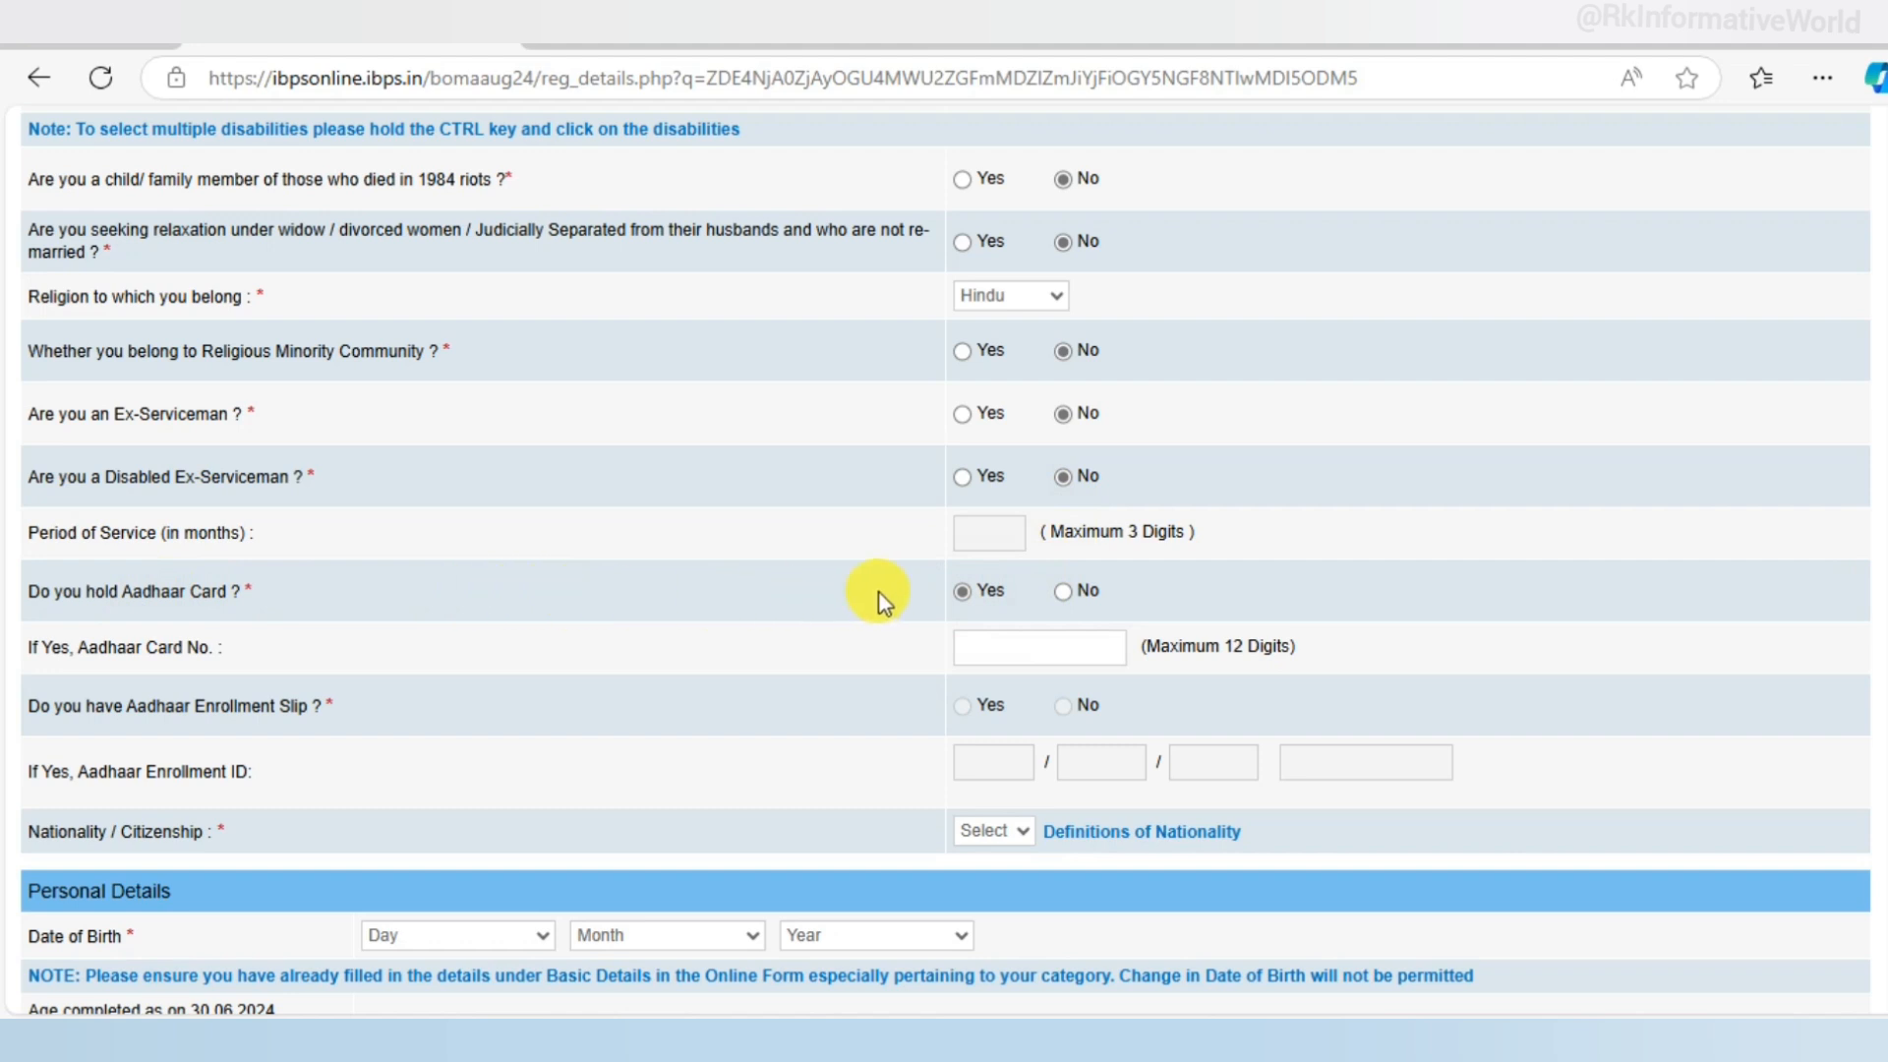
pyautogui.click(984, 648)
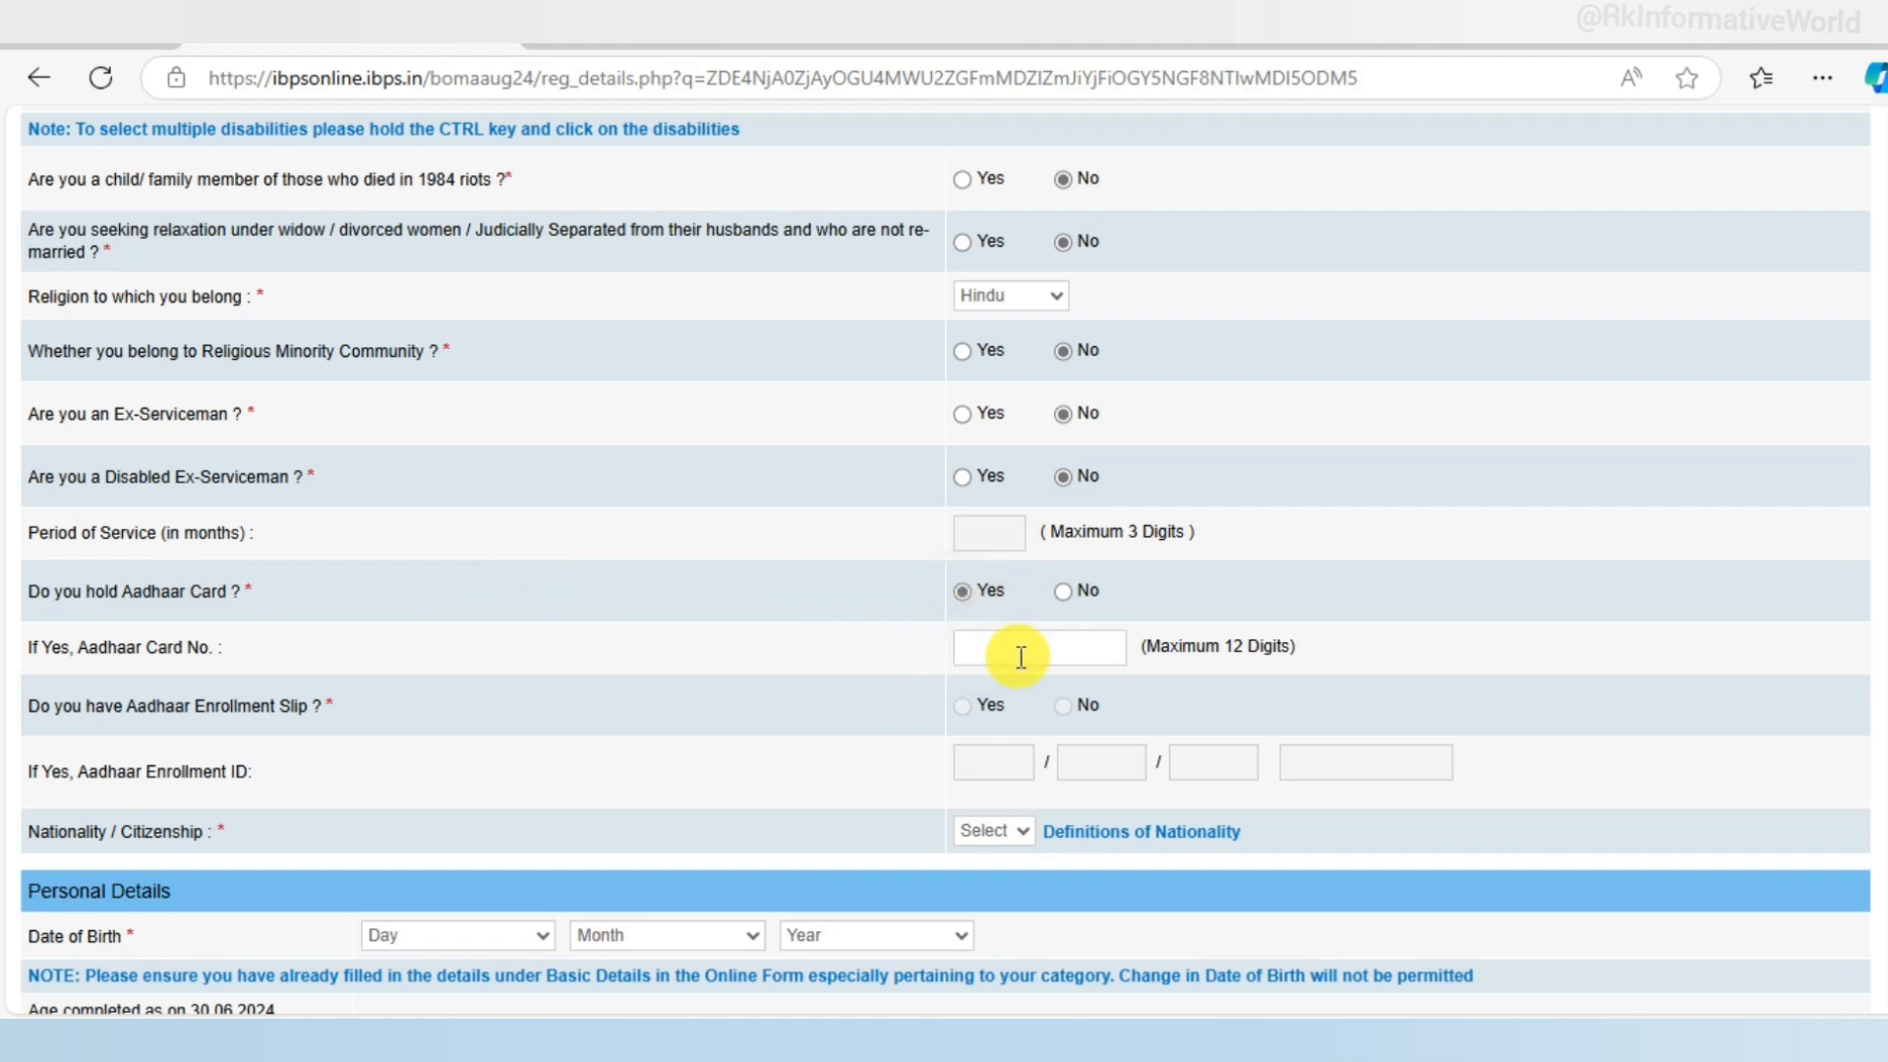
pyautogui.click(1062, 591)
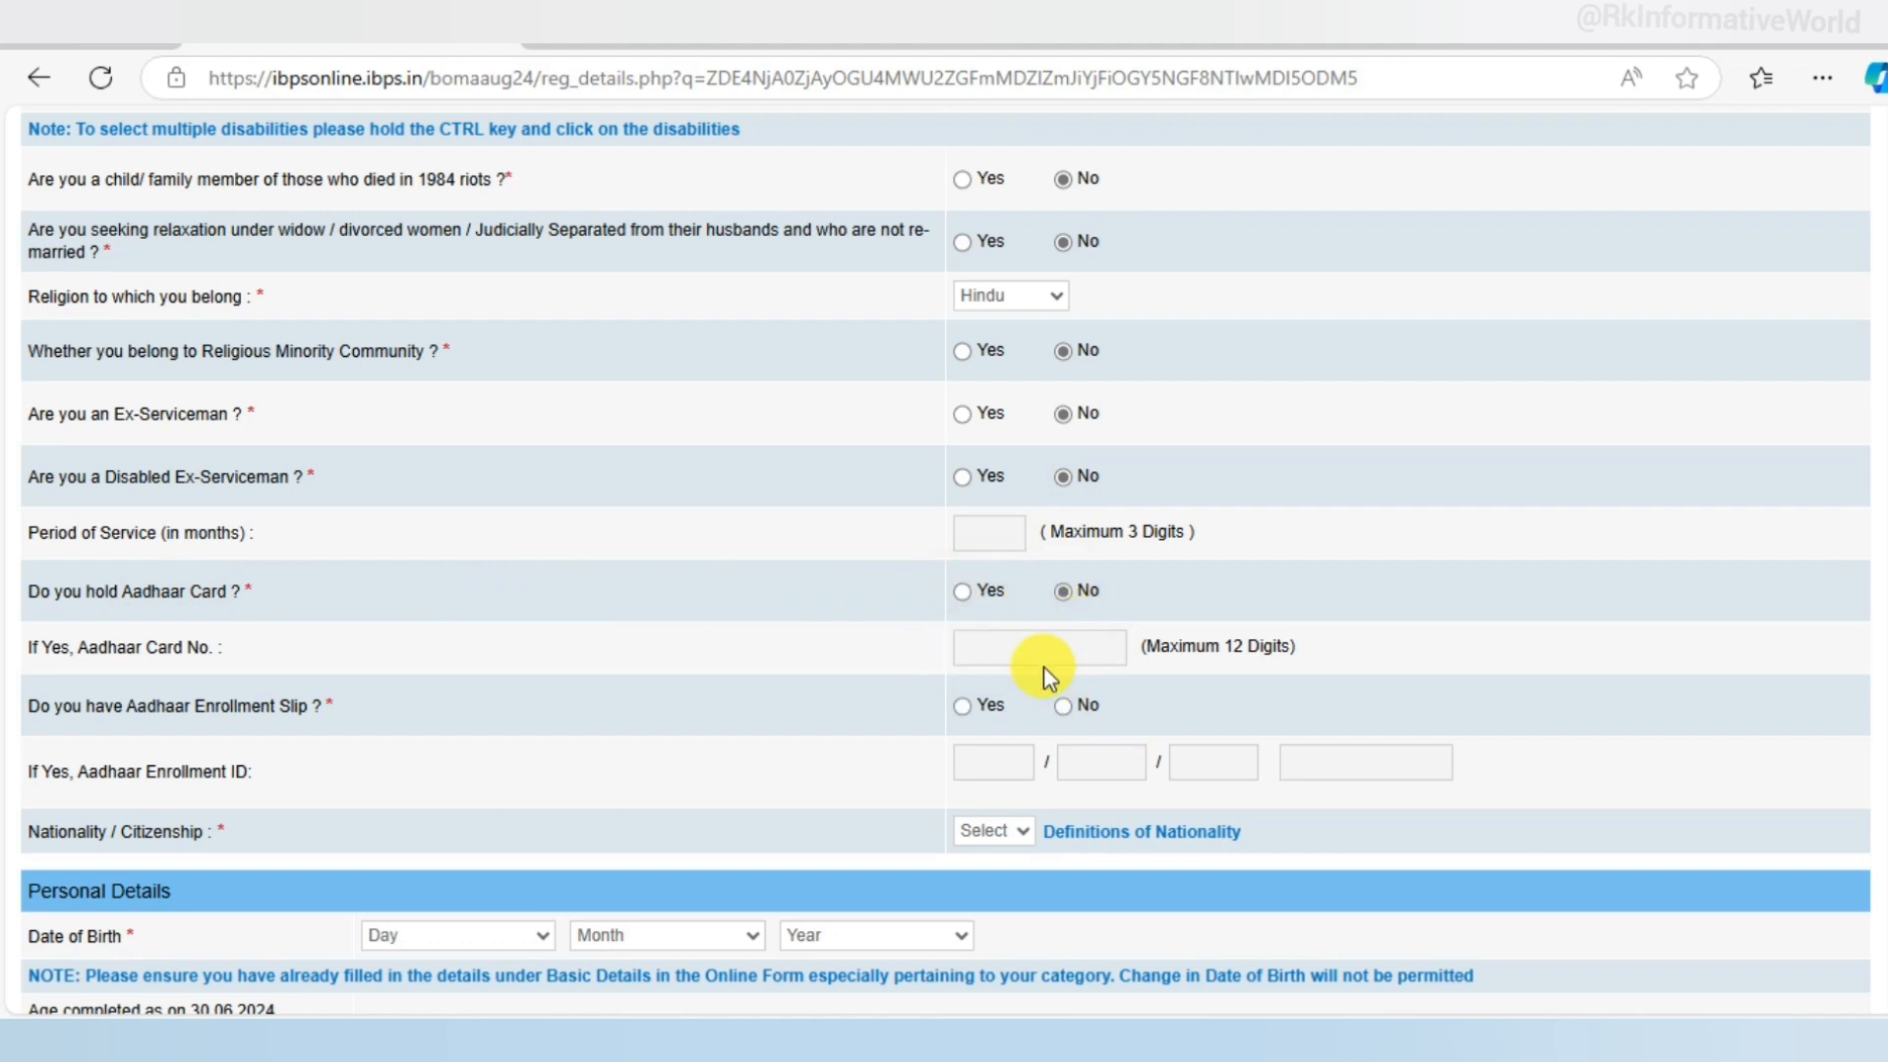
pyautogui.click(963, 595)
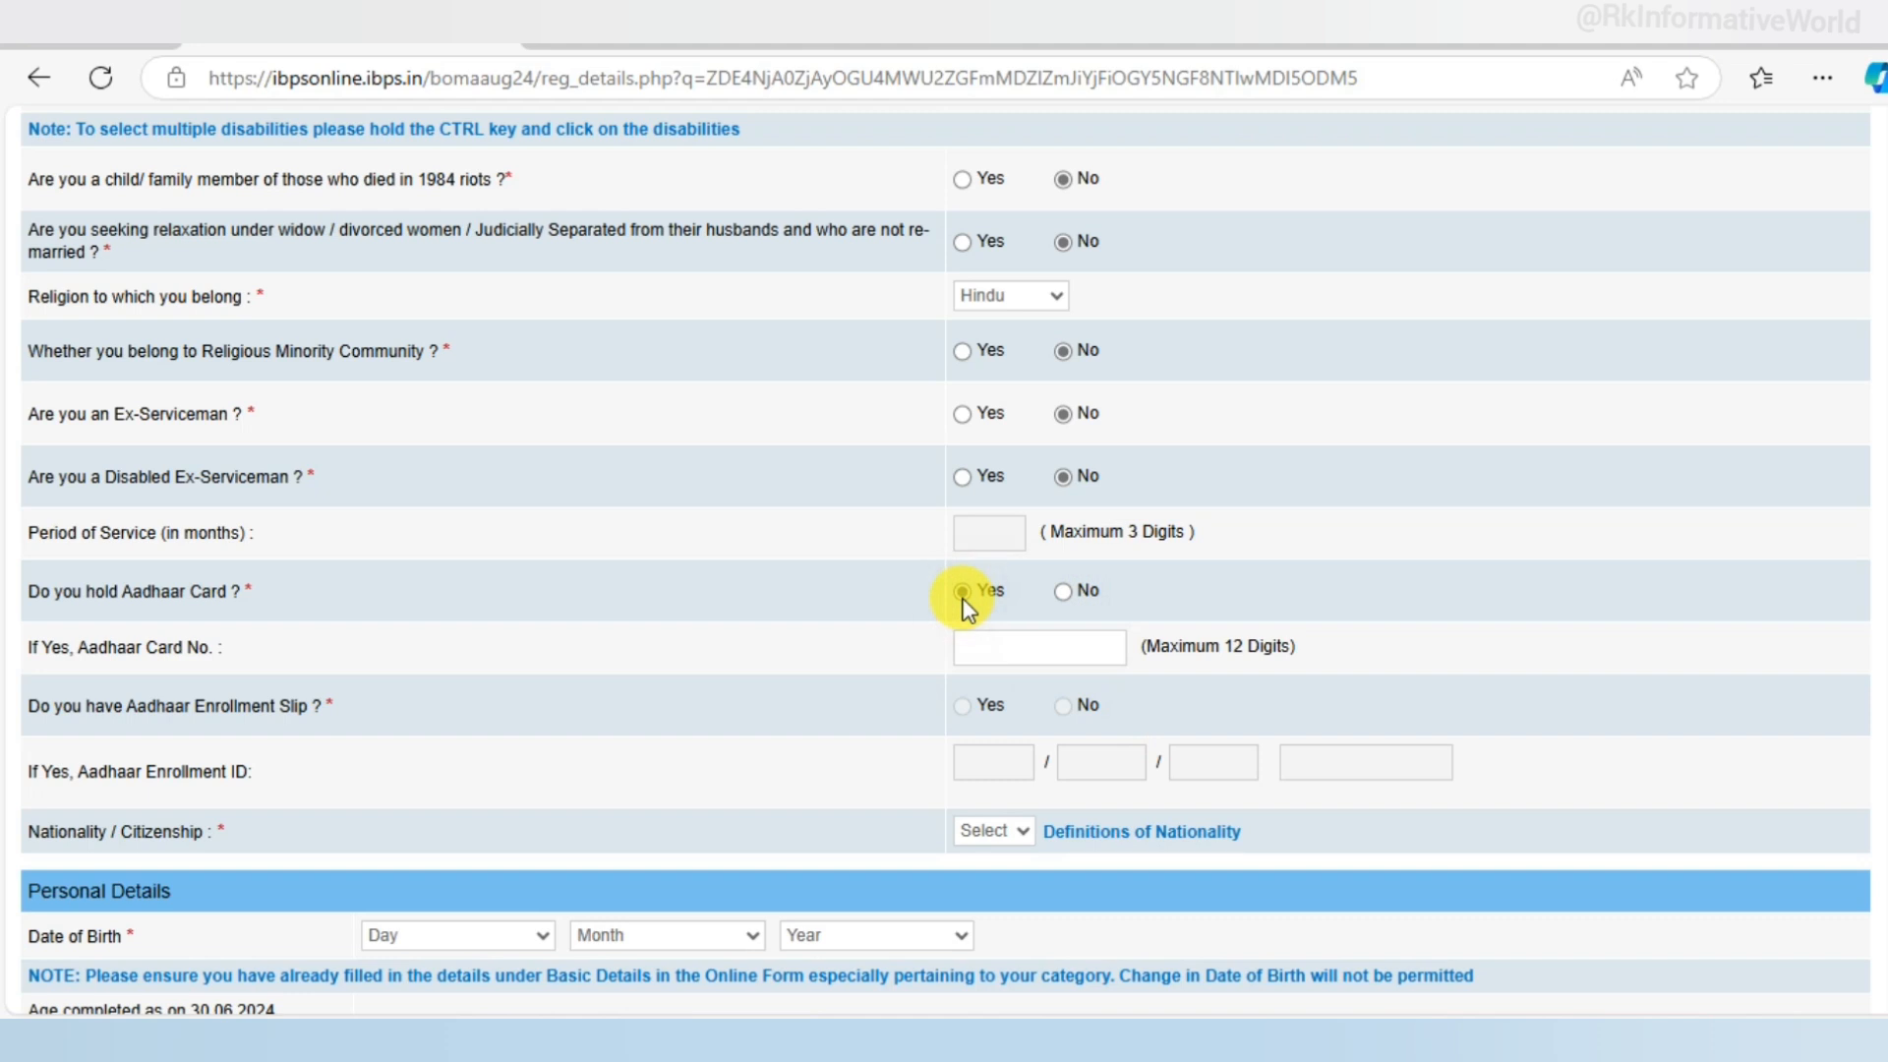
pyautogui.click(1054, 591)
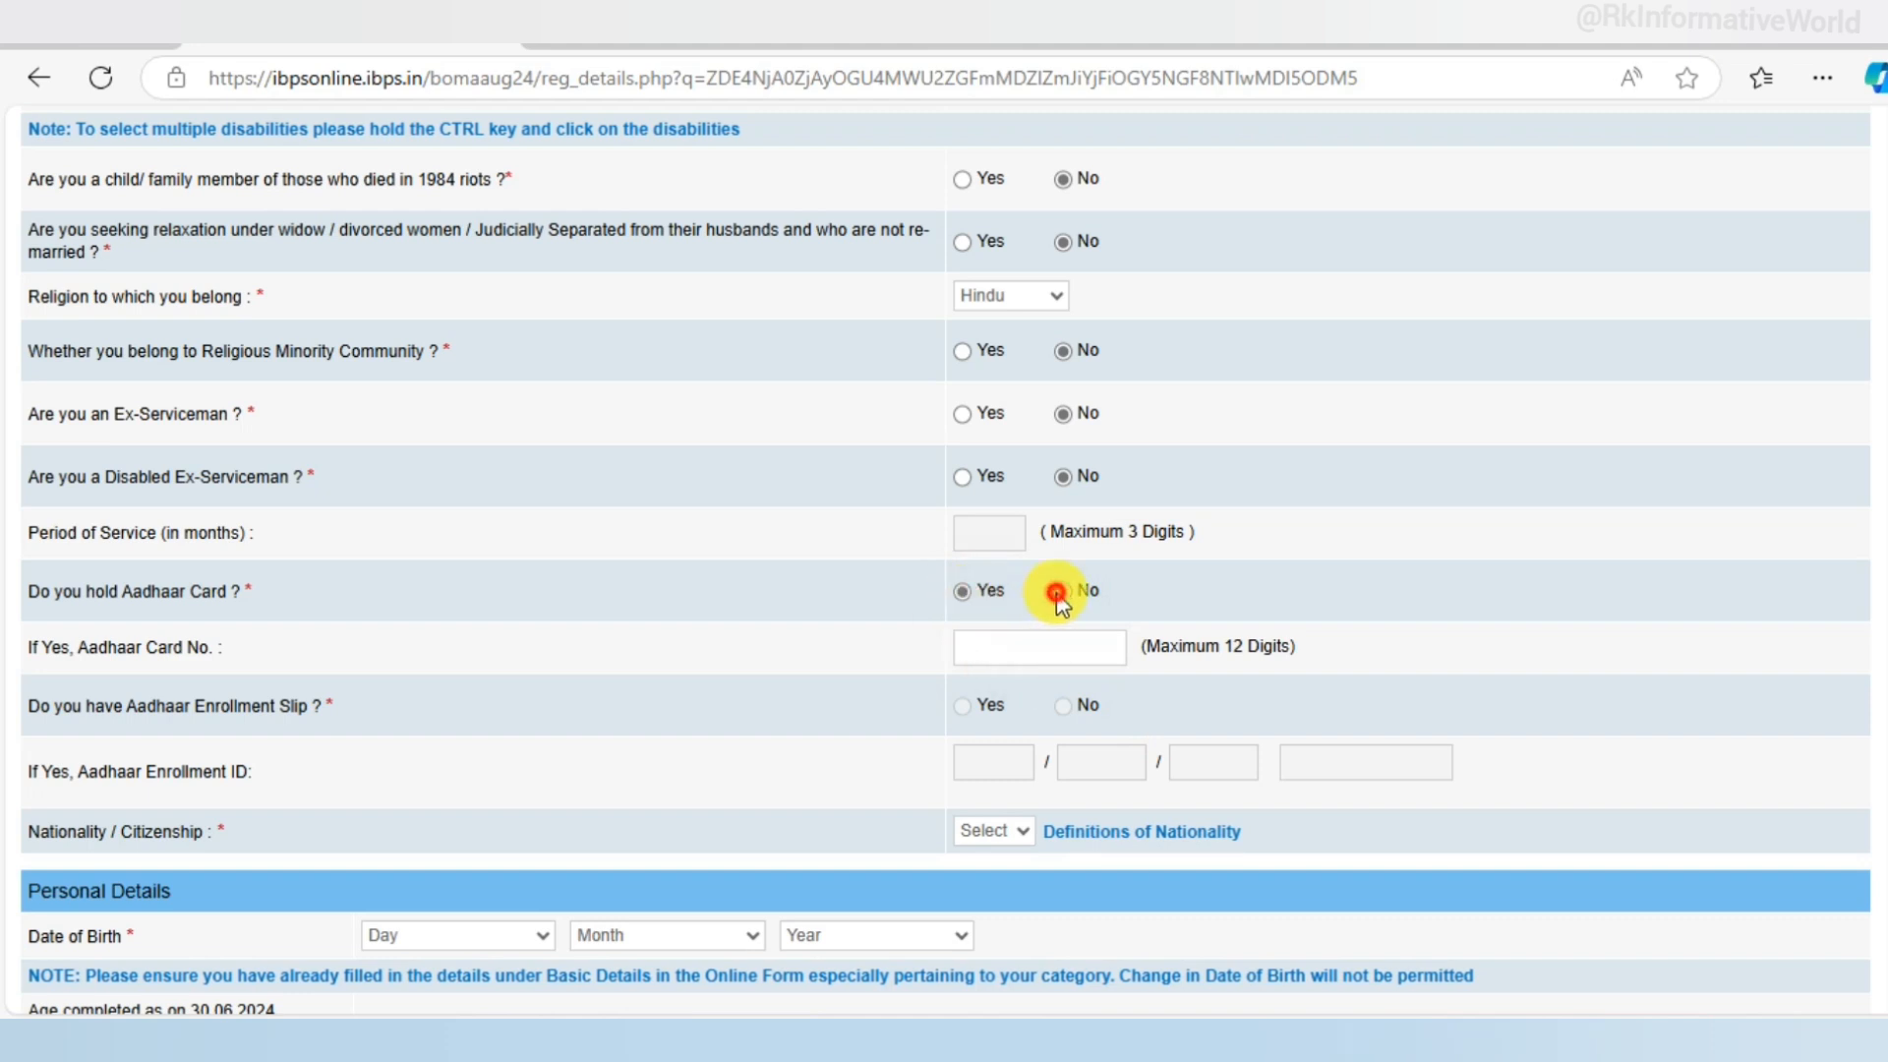
# - Try Yes for the Aadhaar enrollment slip, change the answer to No, and set the nationality to Indian
pyautogui.scroll(-2, 1042, 663)
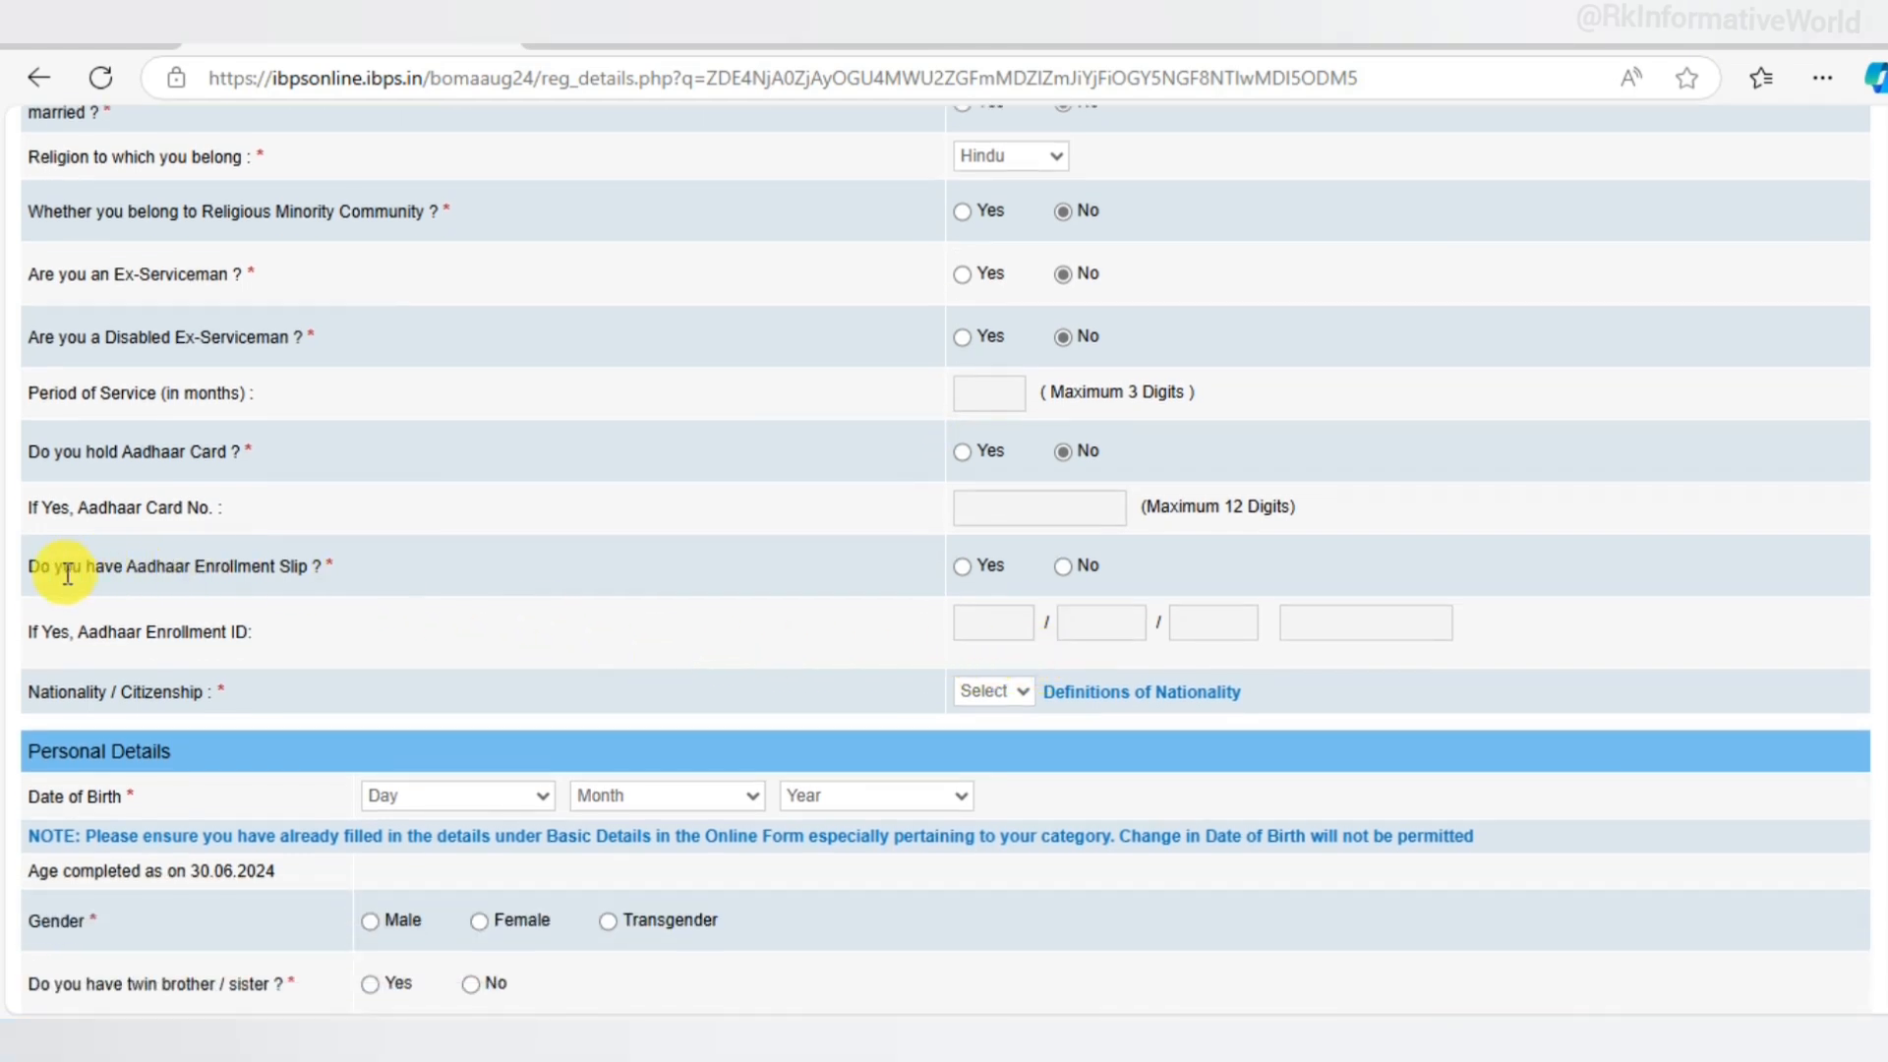
pyautogui.click(964, 568)
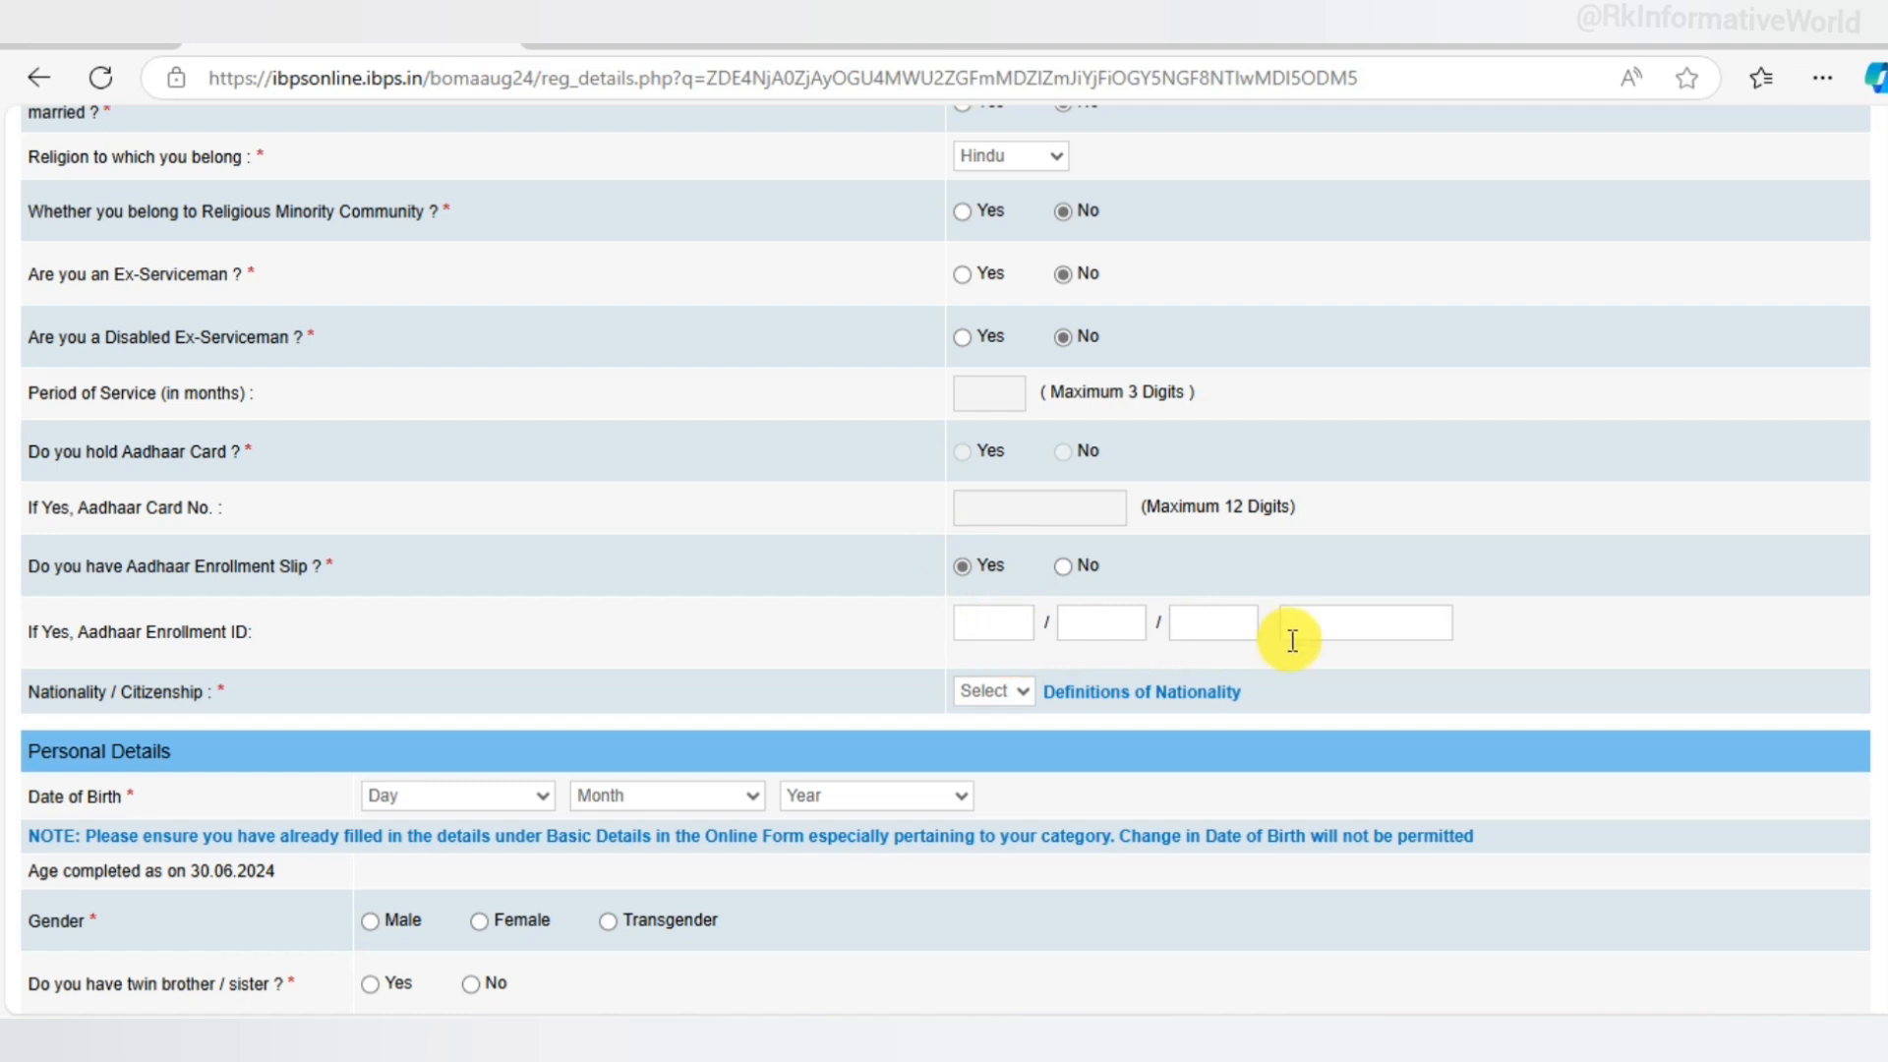
pyautogui.click(1064, 567)
pyautogui.scroll(-2, 1026, 696)
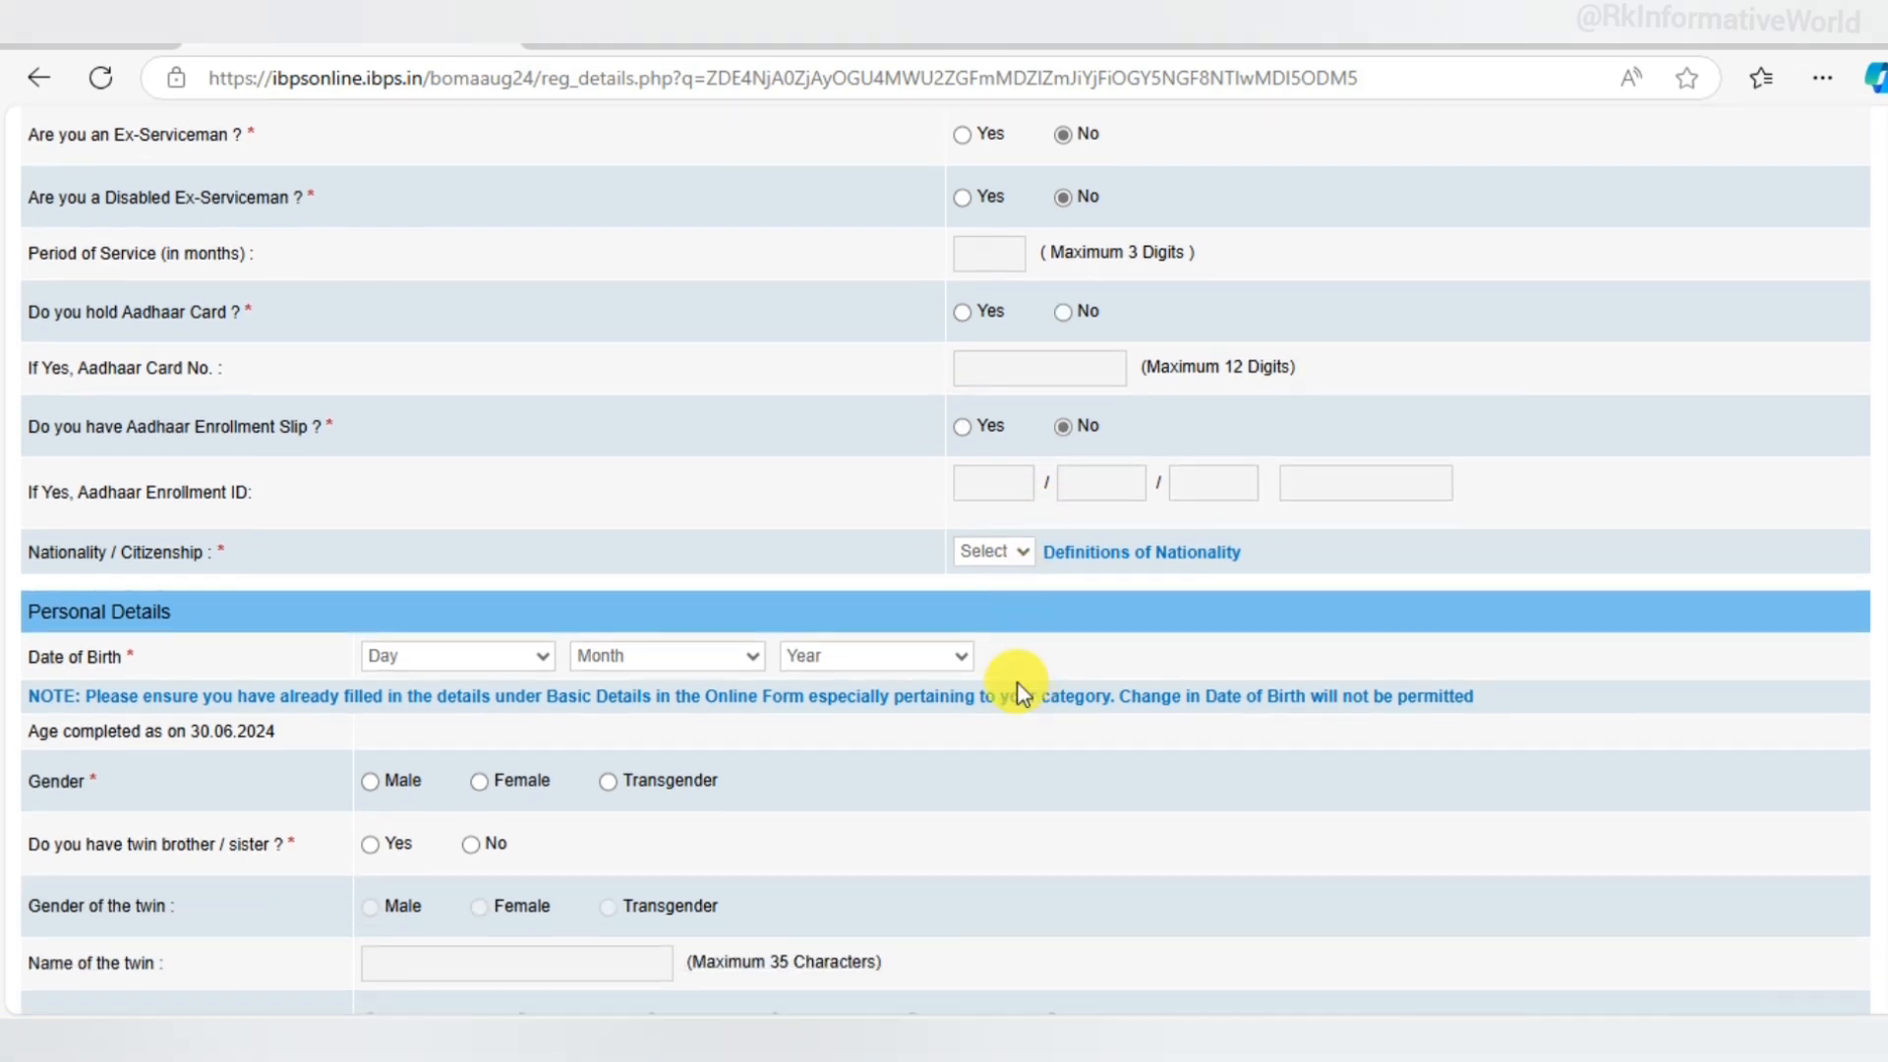
pyautogui.click(1012, 554)
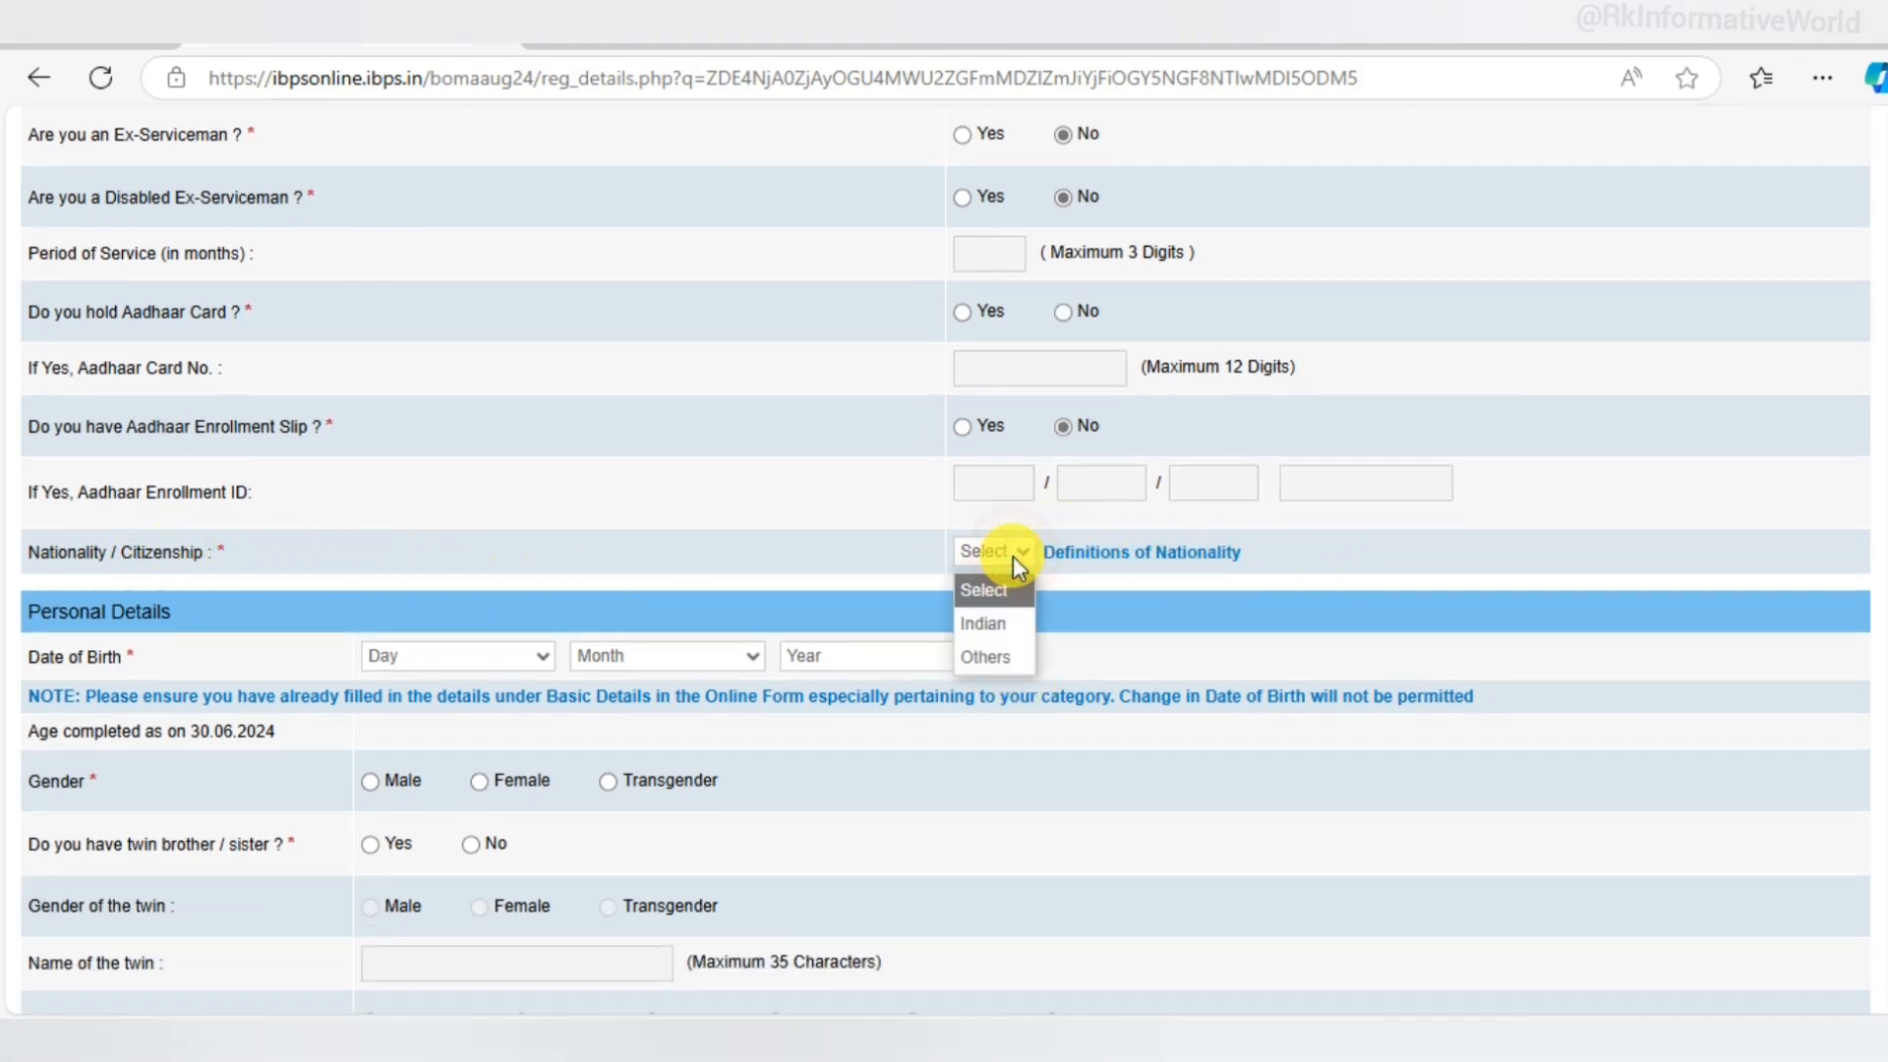
pyautogui.click(994, 624)
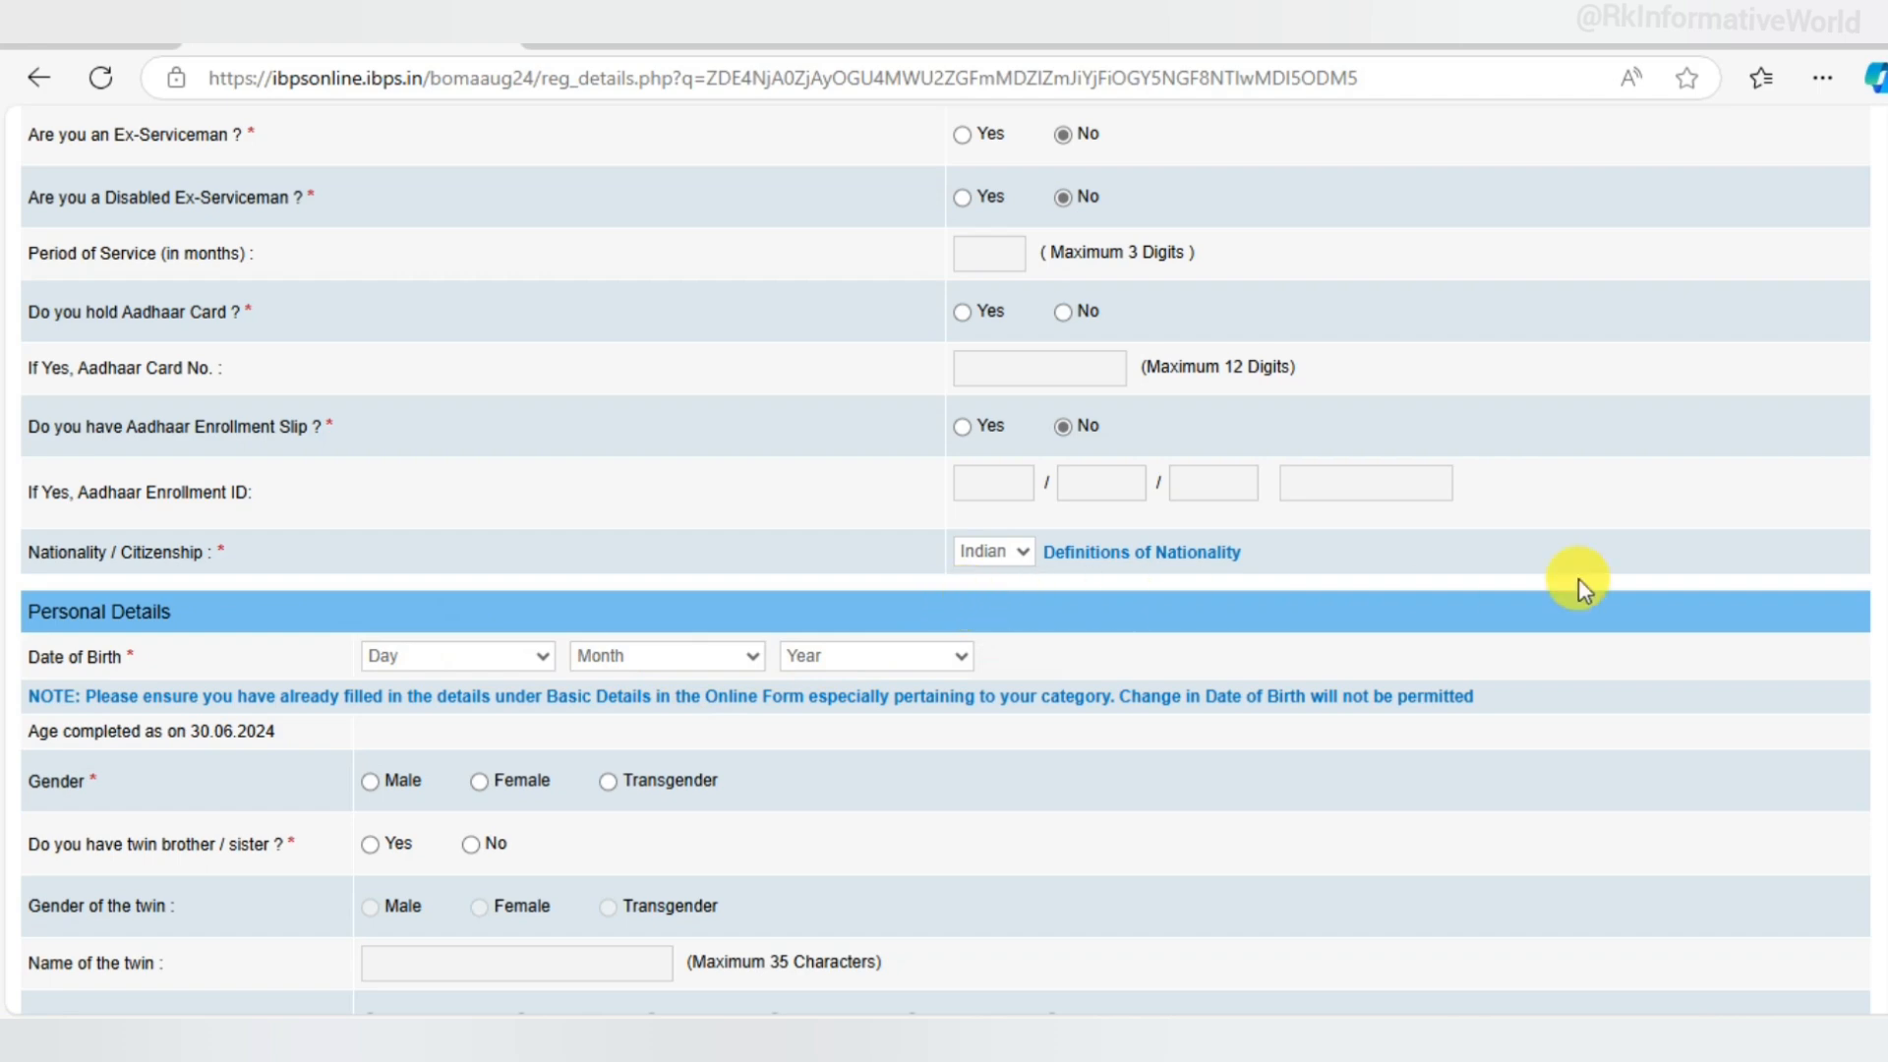
# - In Personal Details, set the gender to Male, answer No to having a twin, and set the marital status to Unmarried
pyautogui.scroll(-3, 1878, 661)
pyautogui.scroll(-2, 1878, 664)
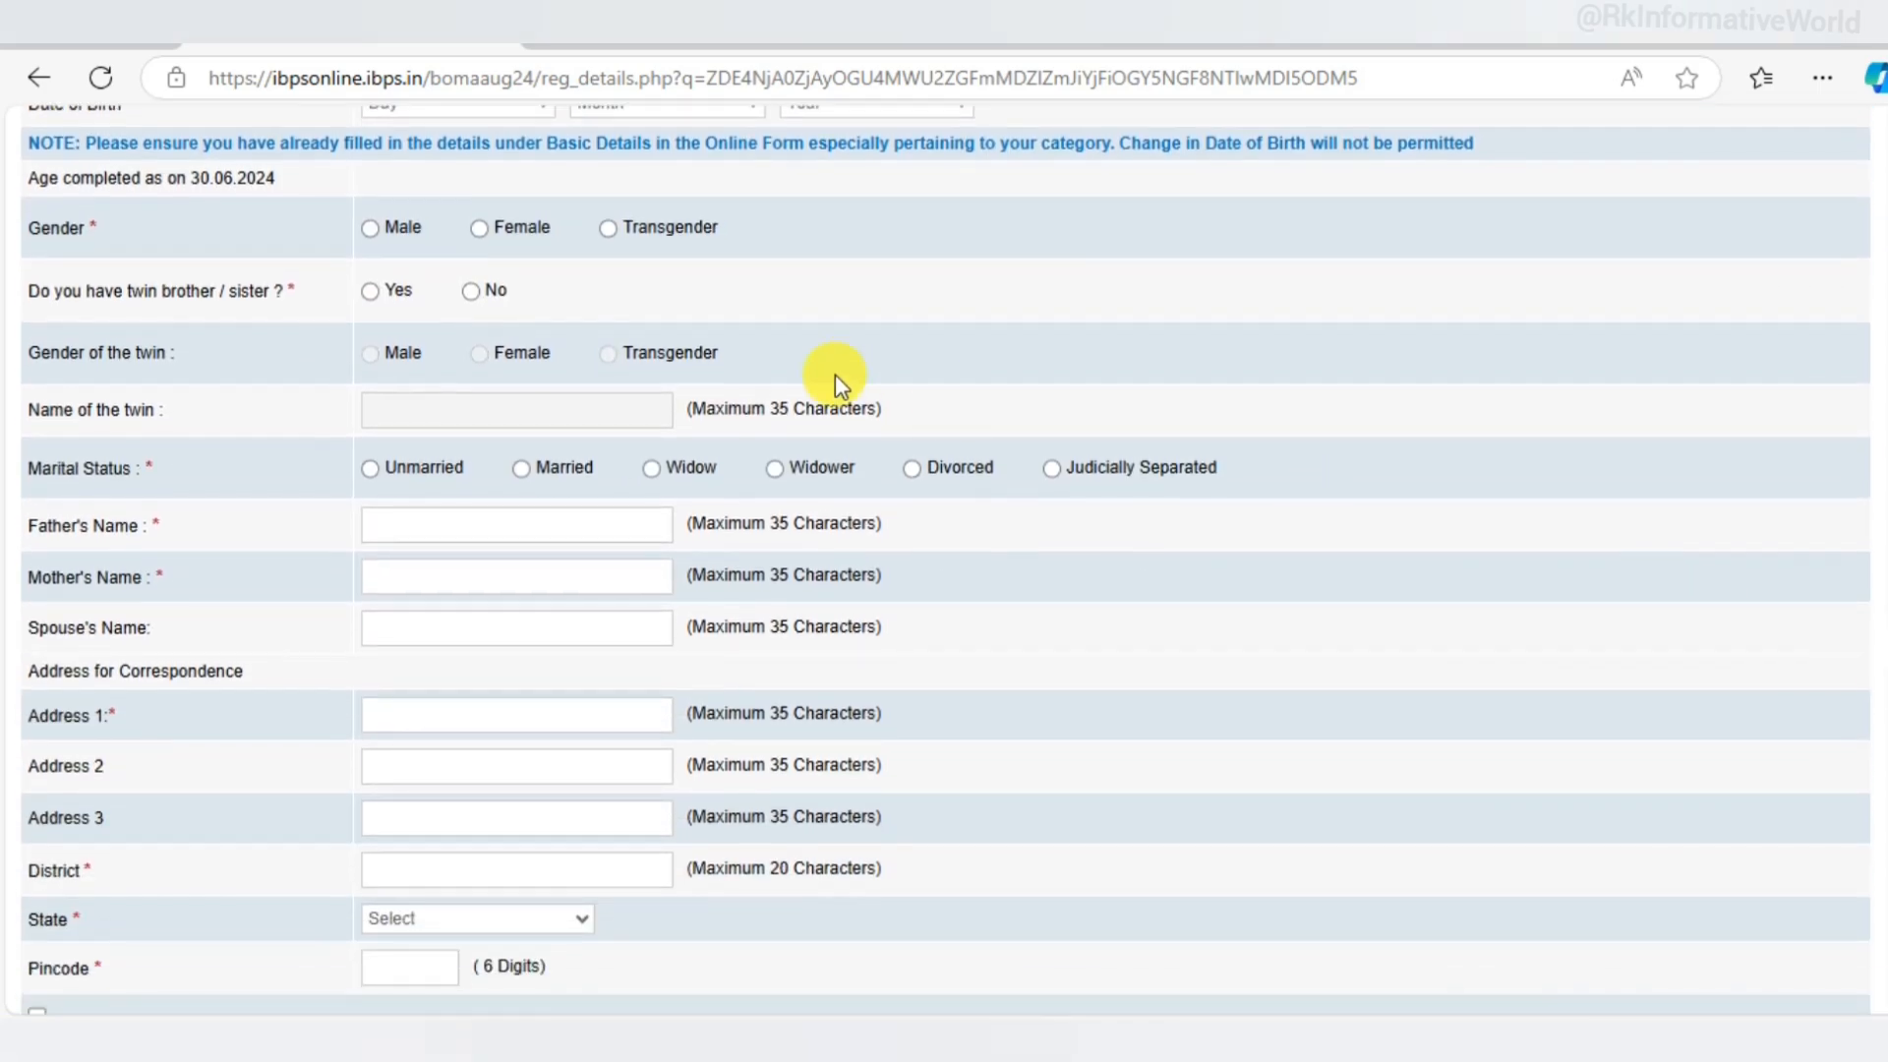
pyautogui.click(371, 234)
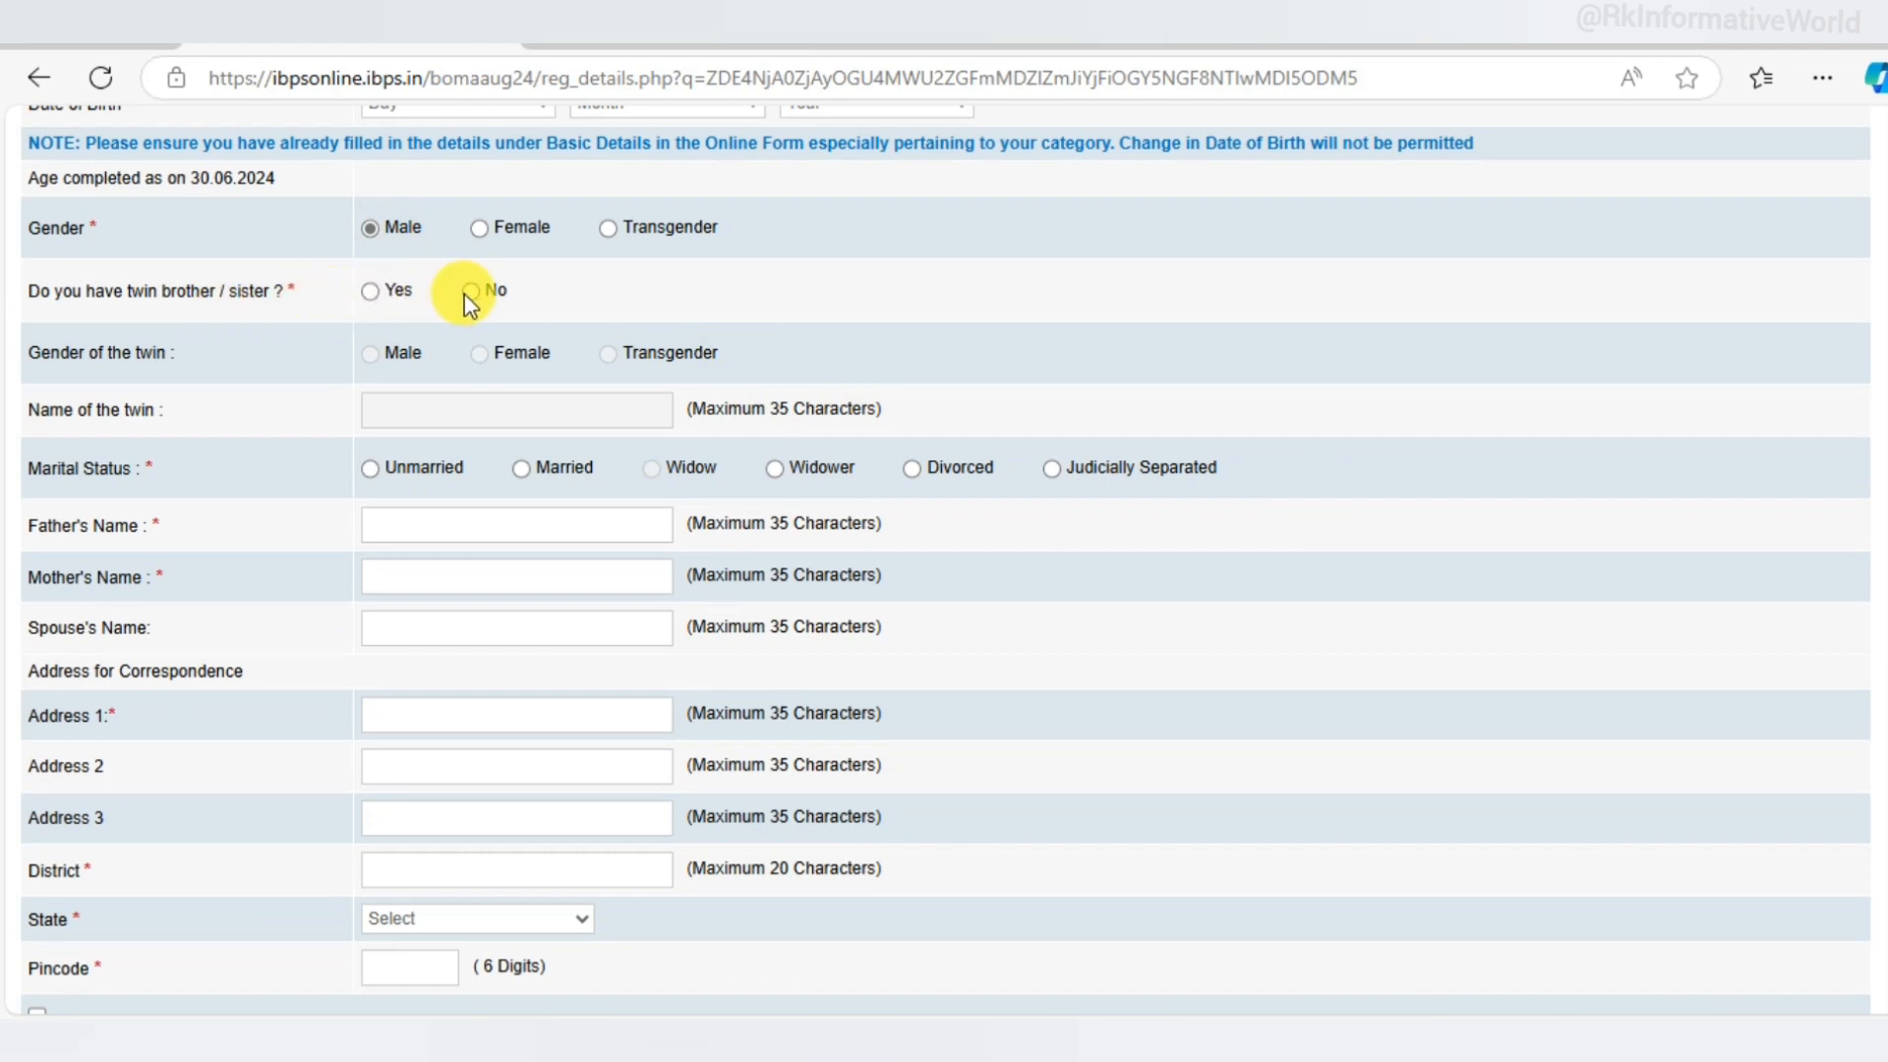
pyautogui.click(370, 470)
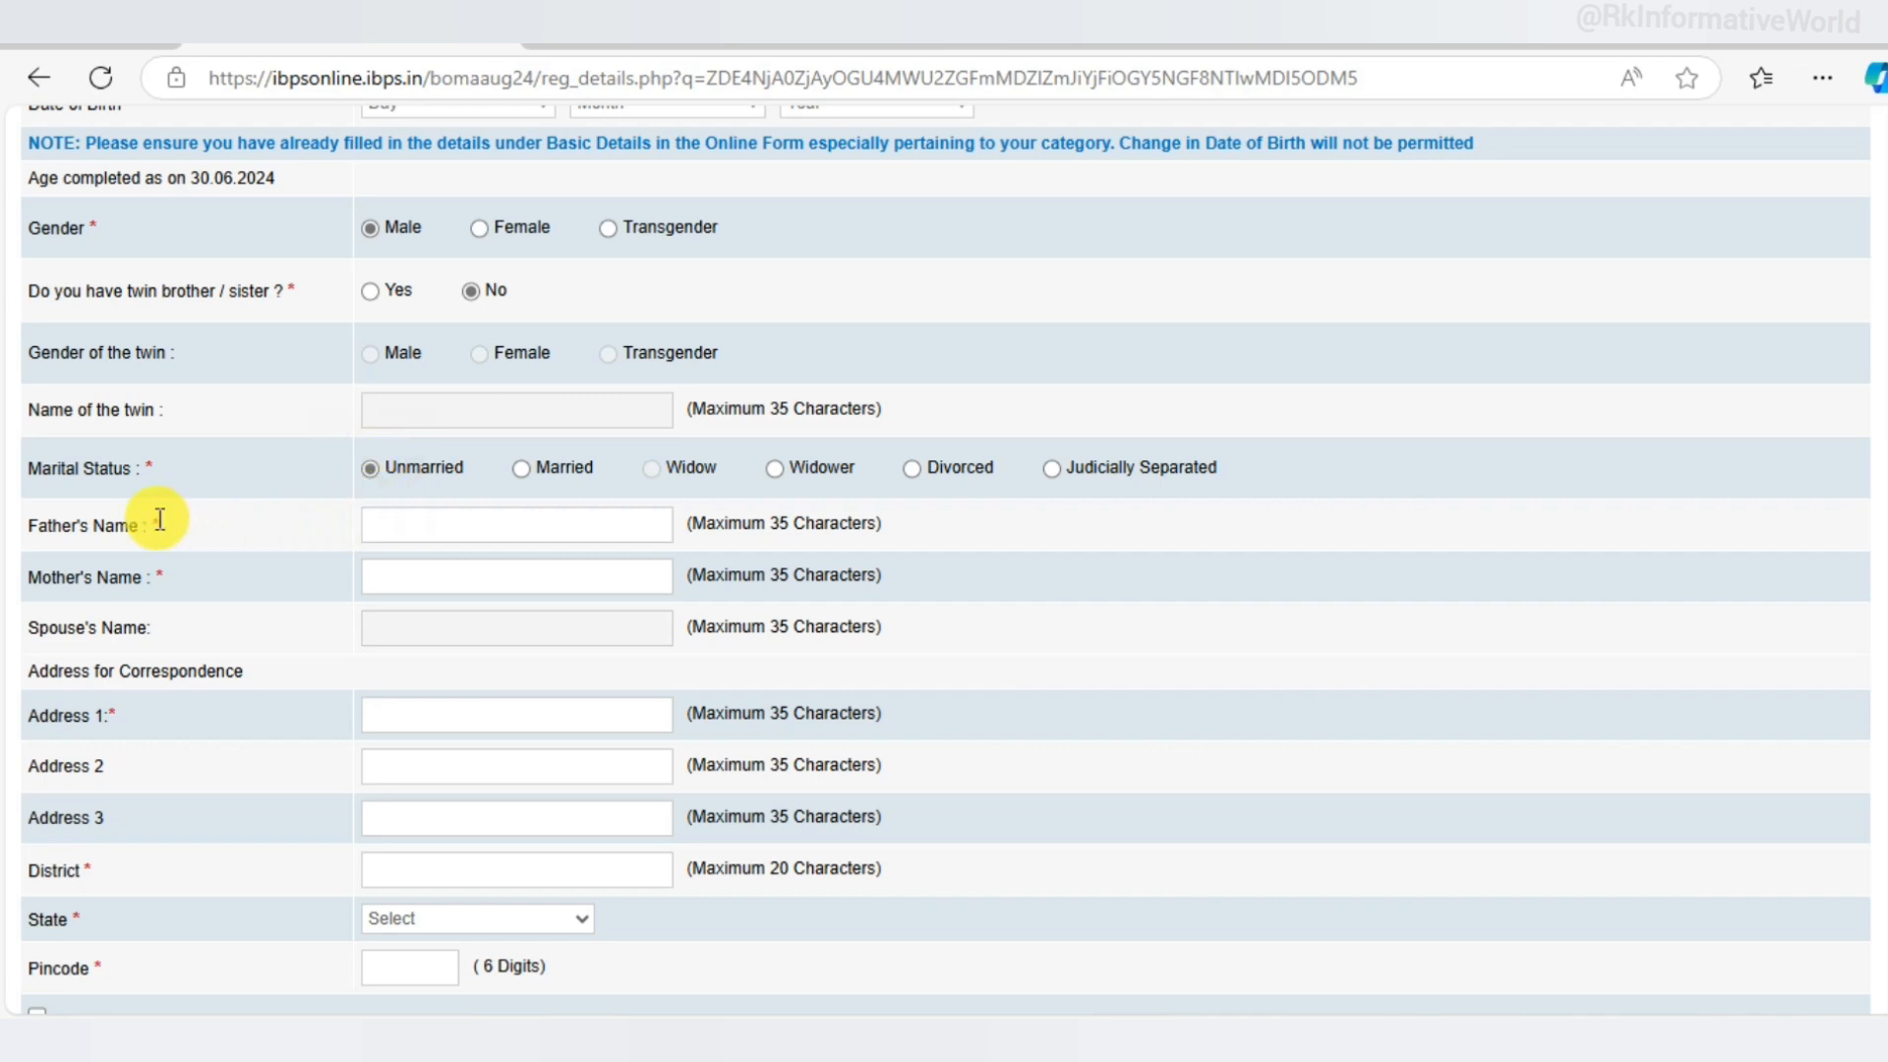
# - Fill the three correspondence address lines with vill, post and ps, leaving the parents' names and district empty
pyautogui.click(445, 527)
pyautogui.click(393, 578)
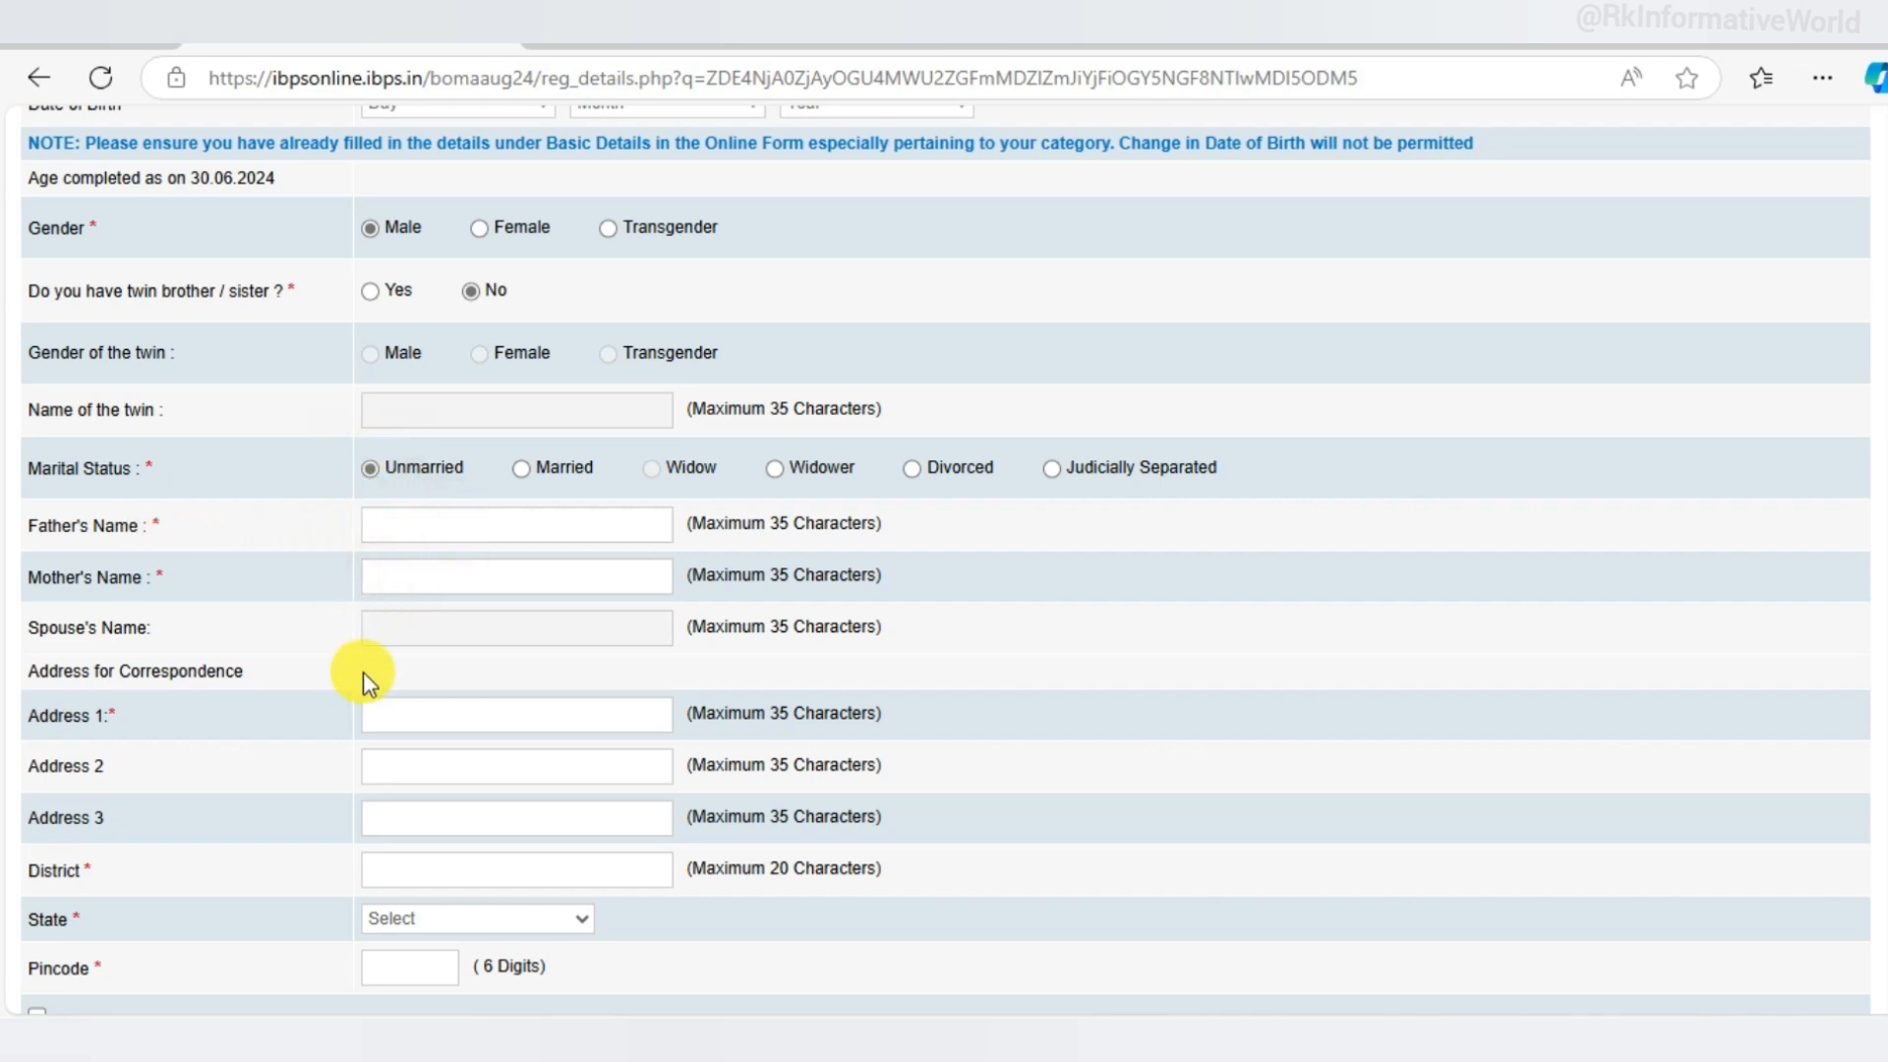
pyautogui.click(384, 718)
pyautogui.click(452, 764)
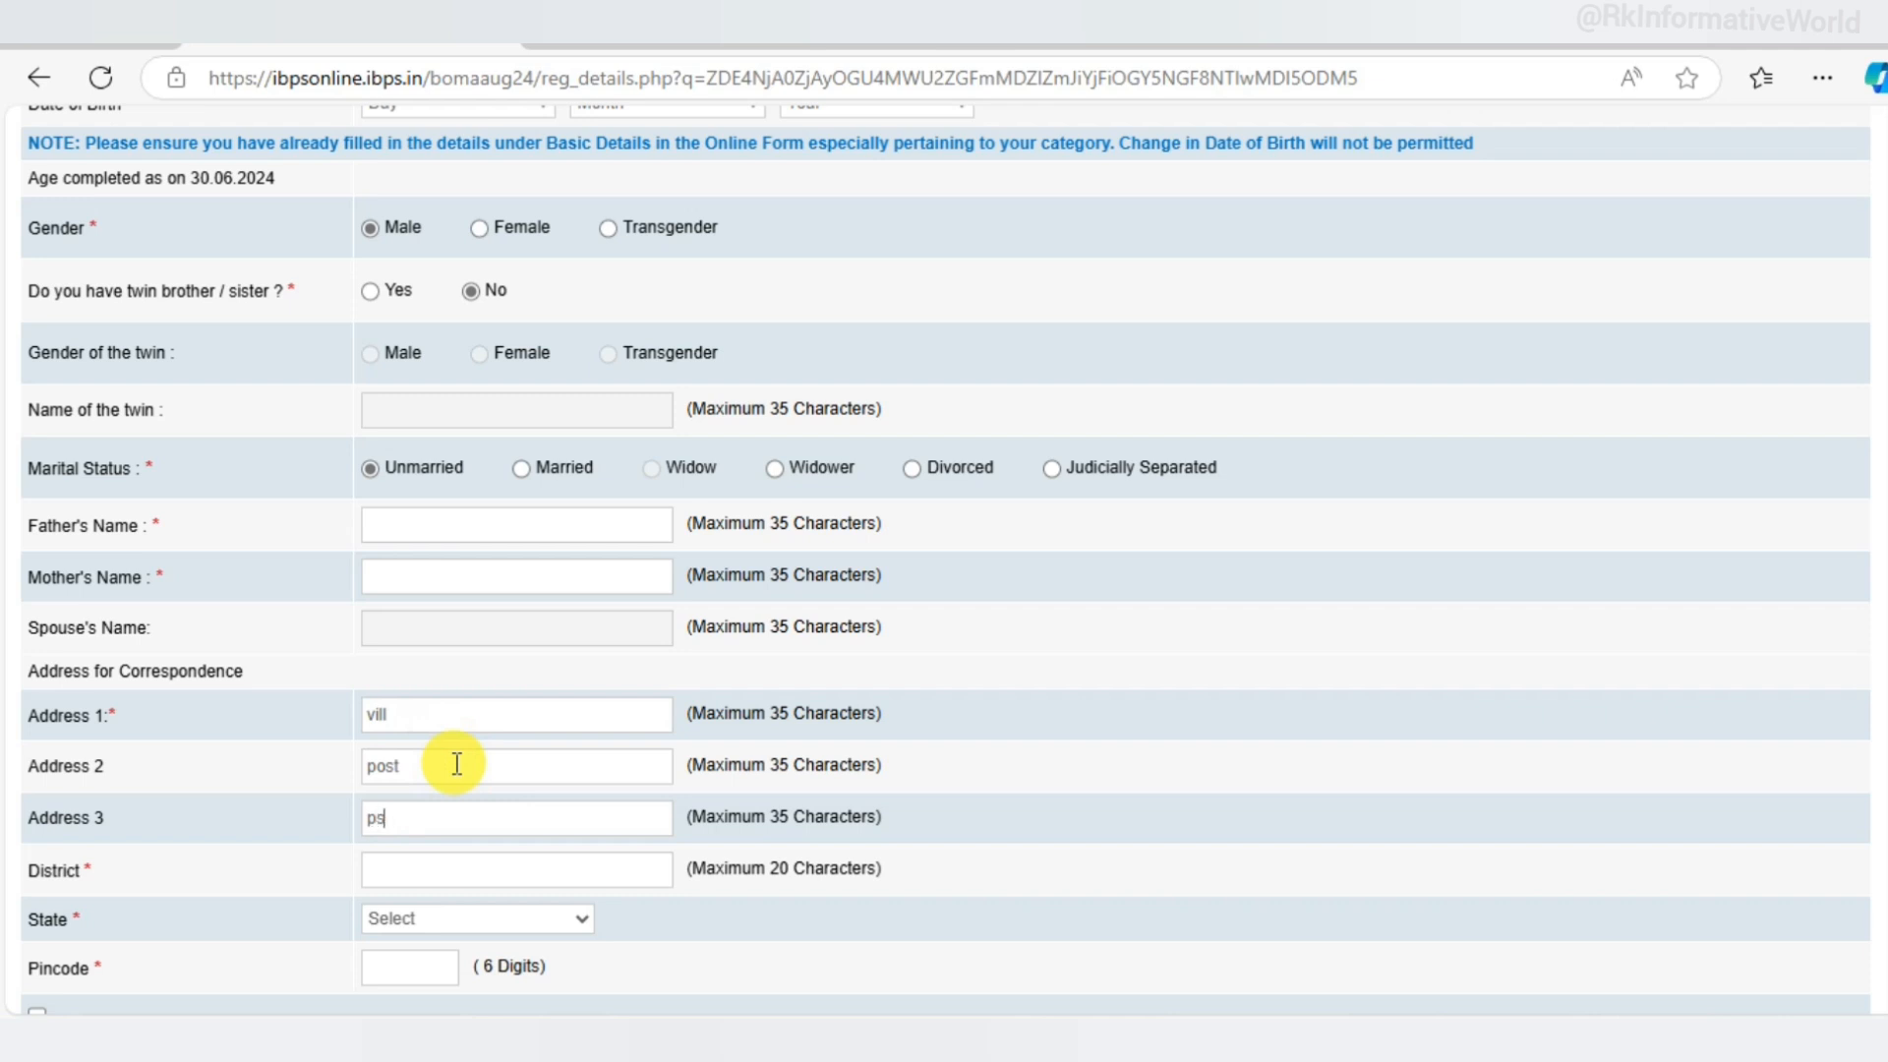
pyautogui.click(454, 867)
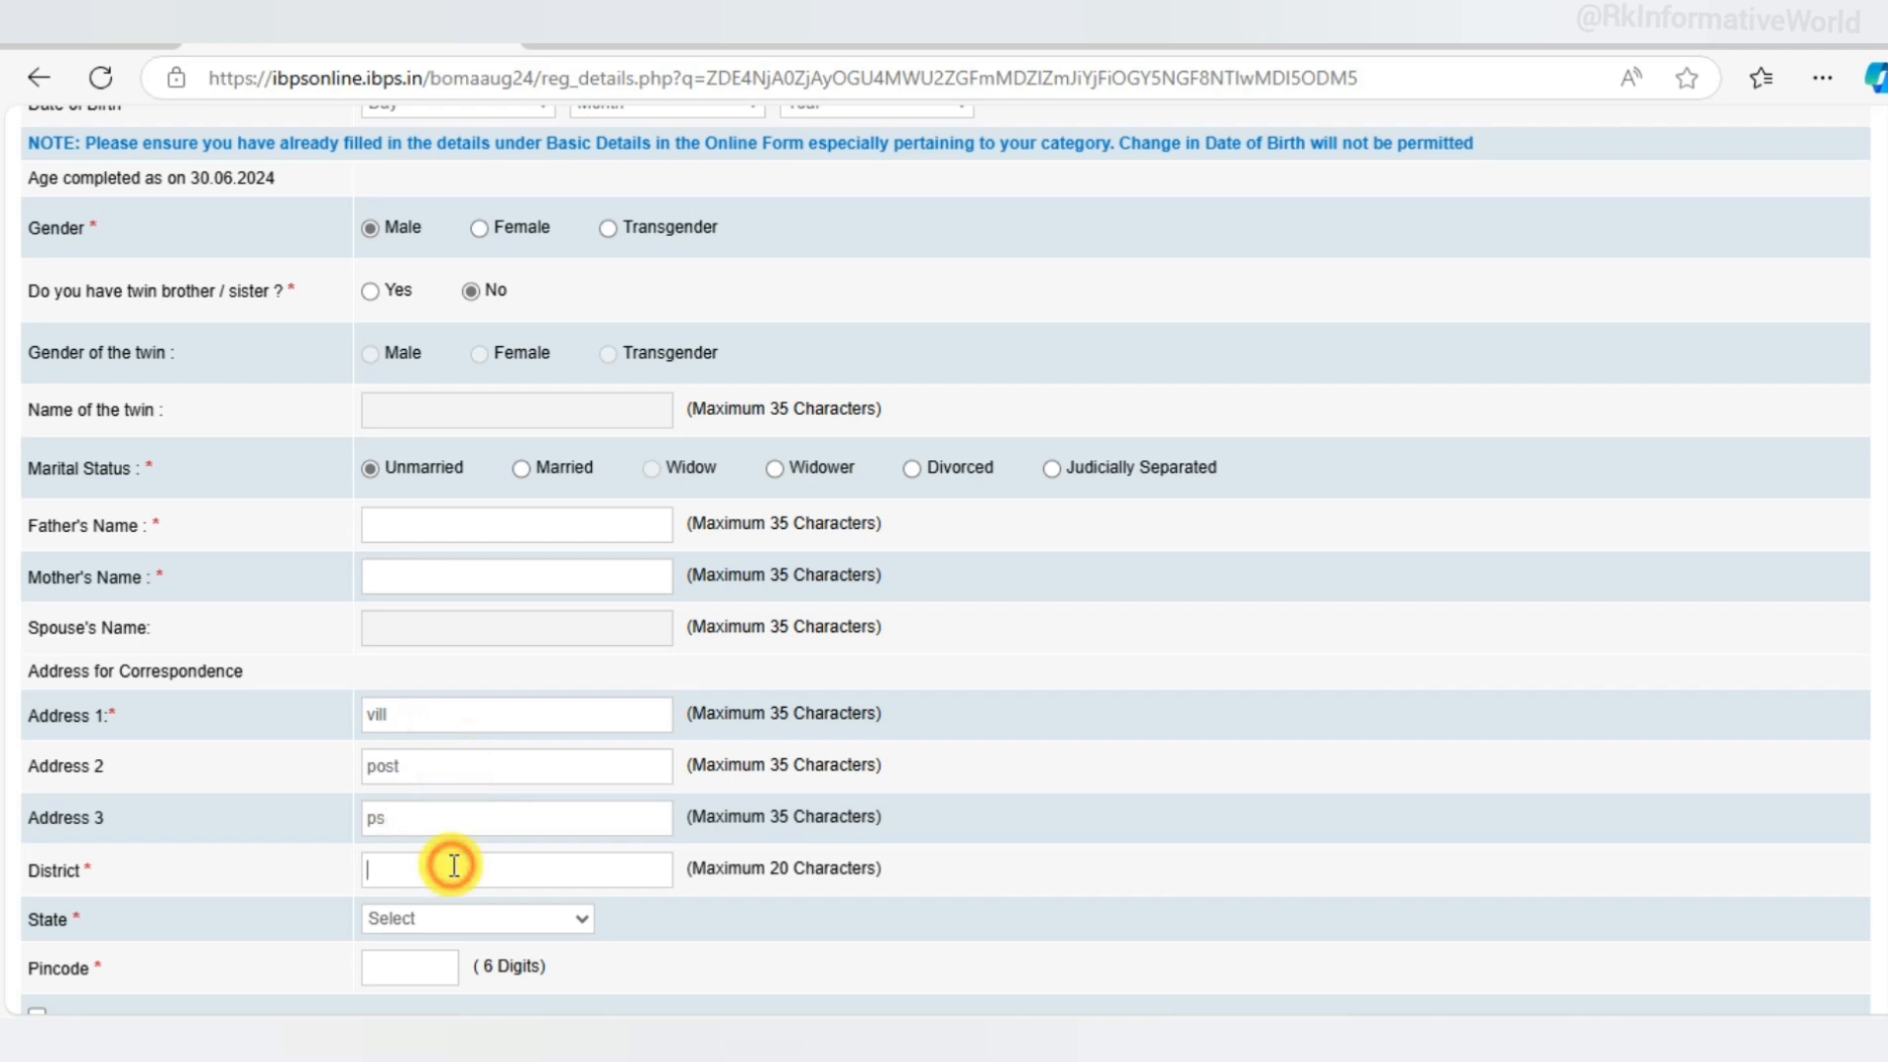
pyautogui.scroll(-6, 590, 472)
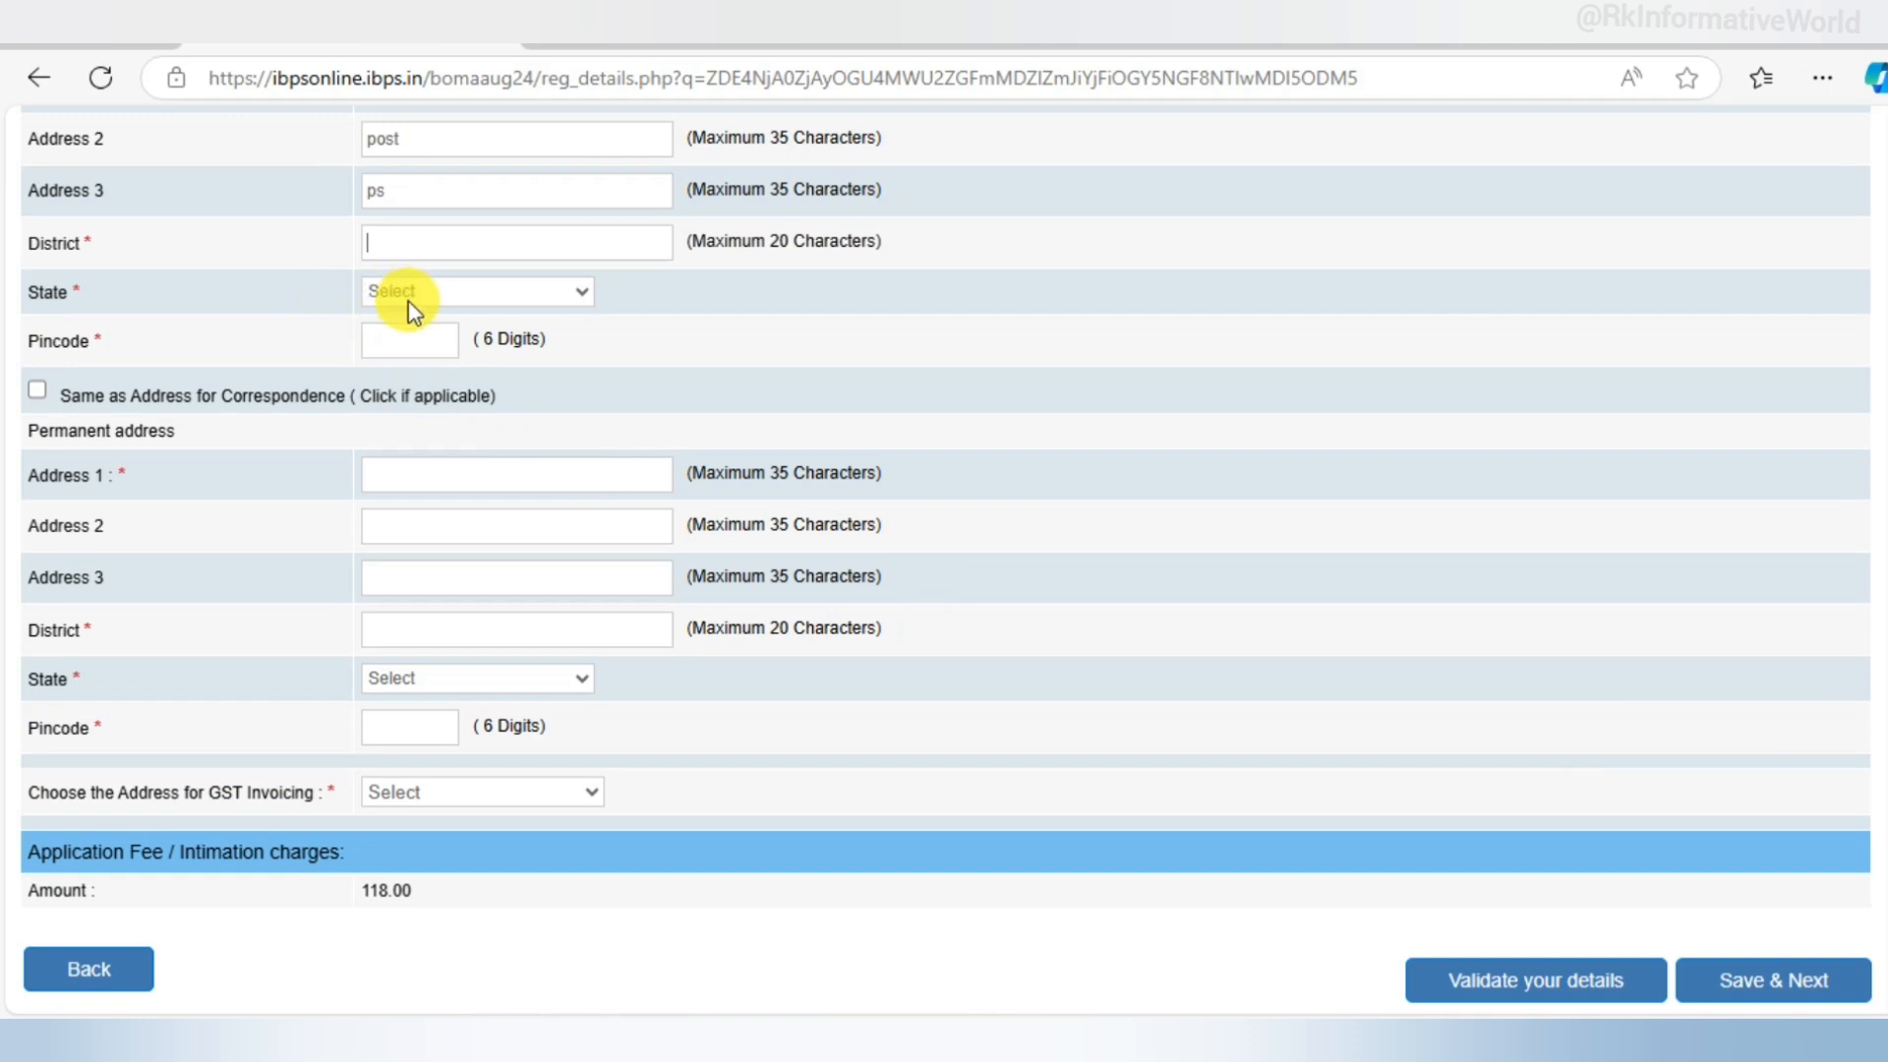
# - Set the correspondence address state to BIHAR and mark the permanent address as the same as the correspondence address
pyautogui.click(409, 299)
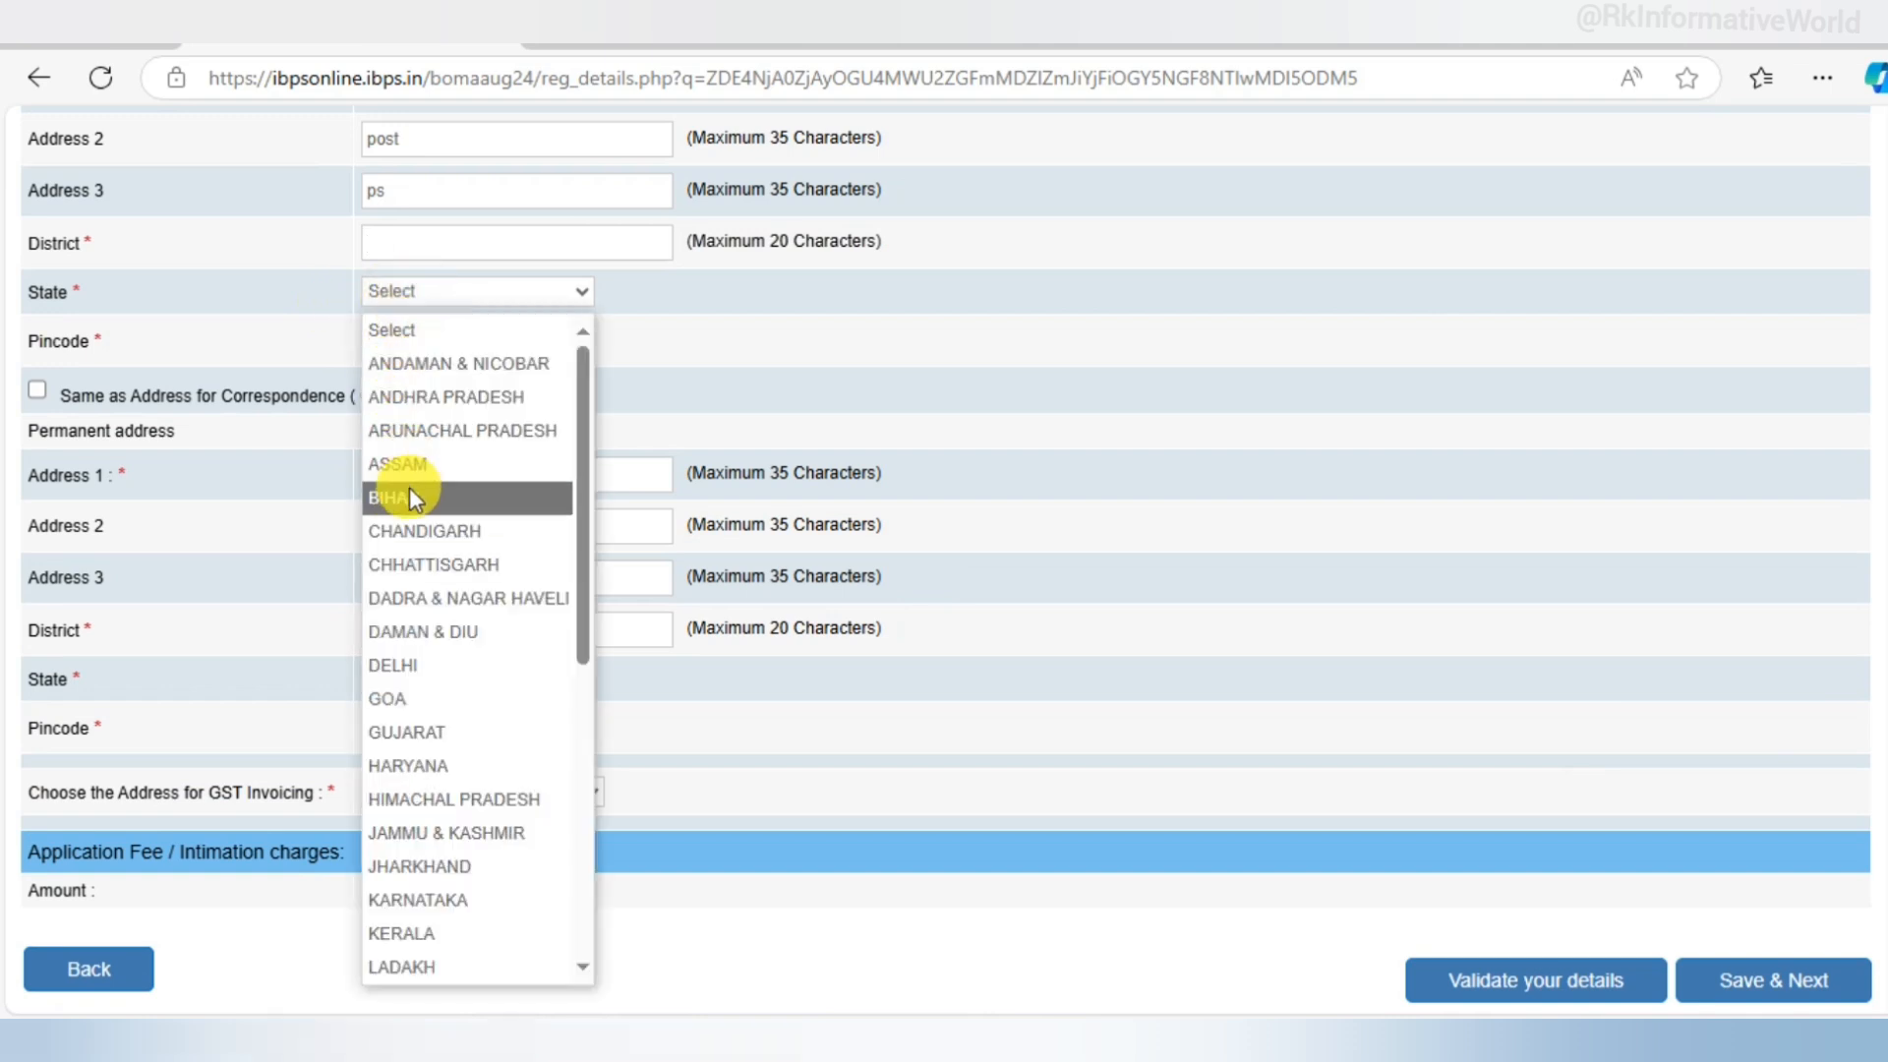
pyautogui.click(409, 488)
pyautogui.click(416, 481)
pyautogui.click(411, 341)
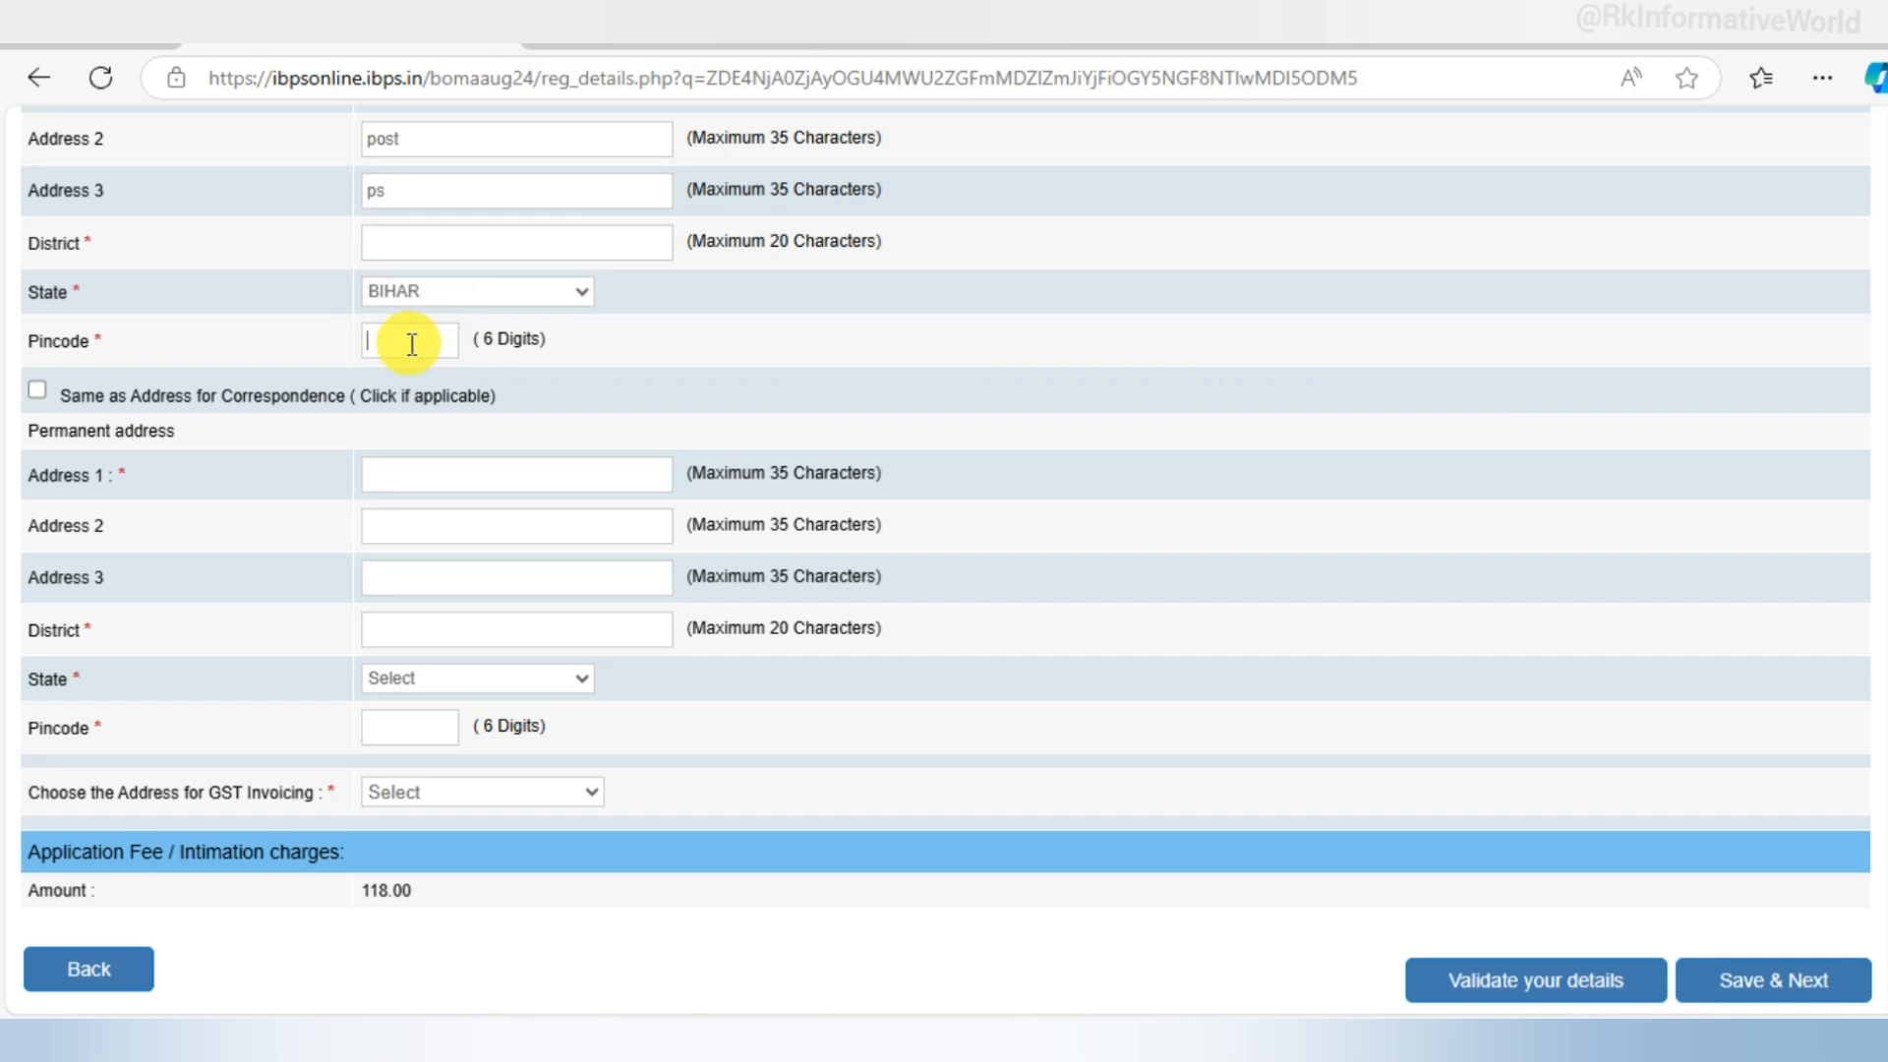
pyautogui.click(38, 393)
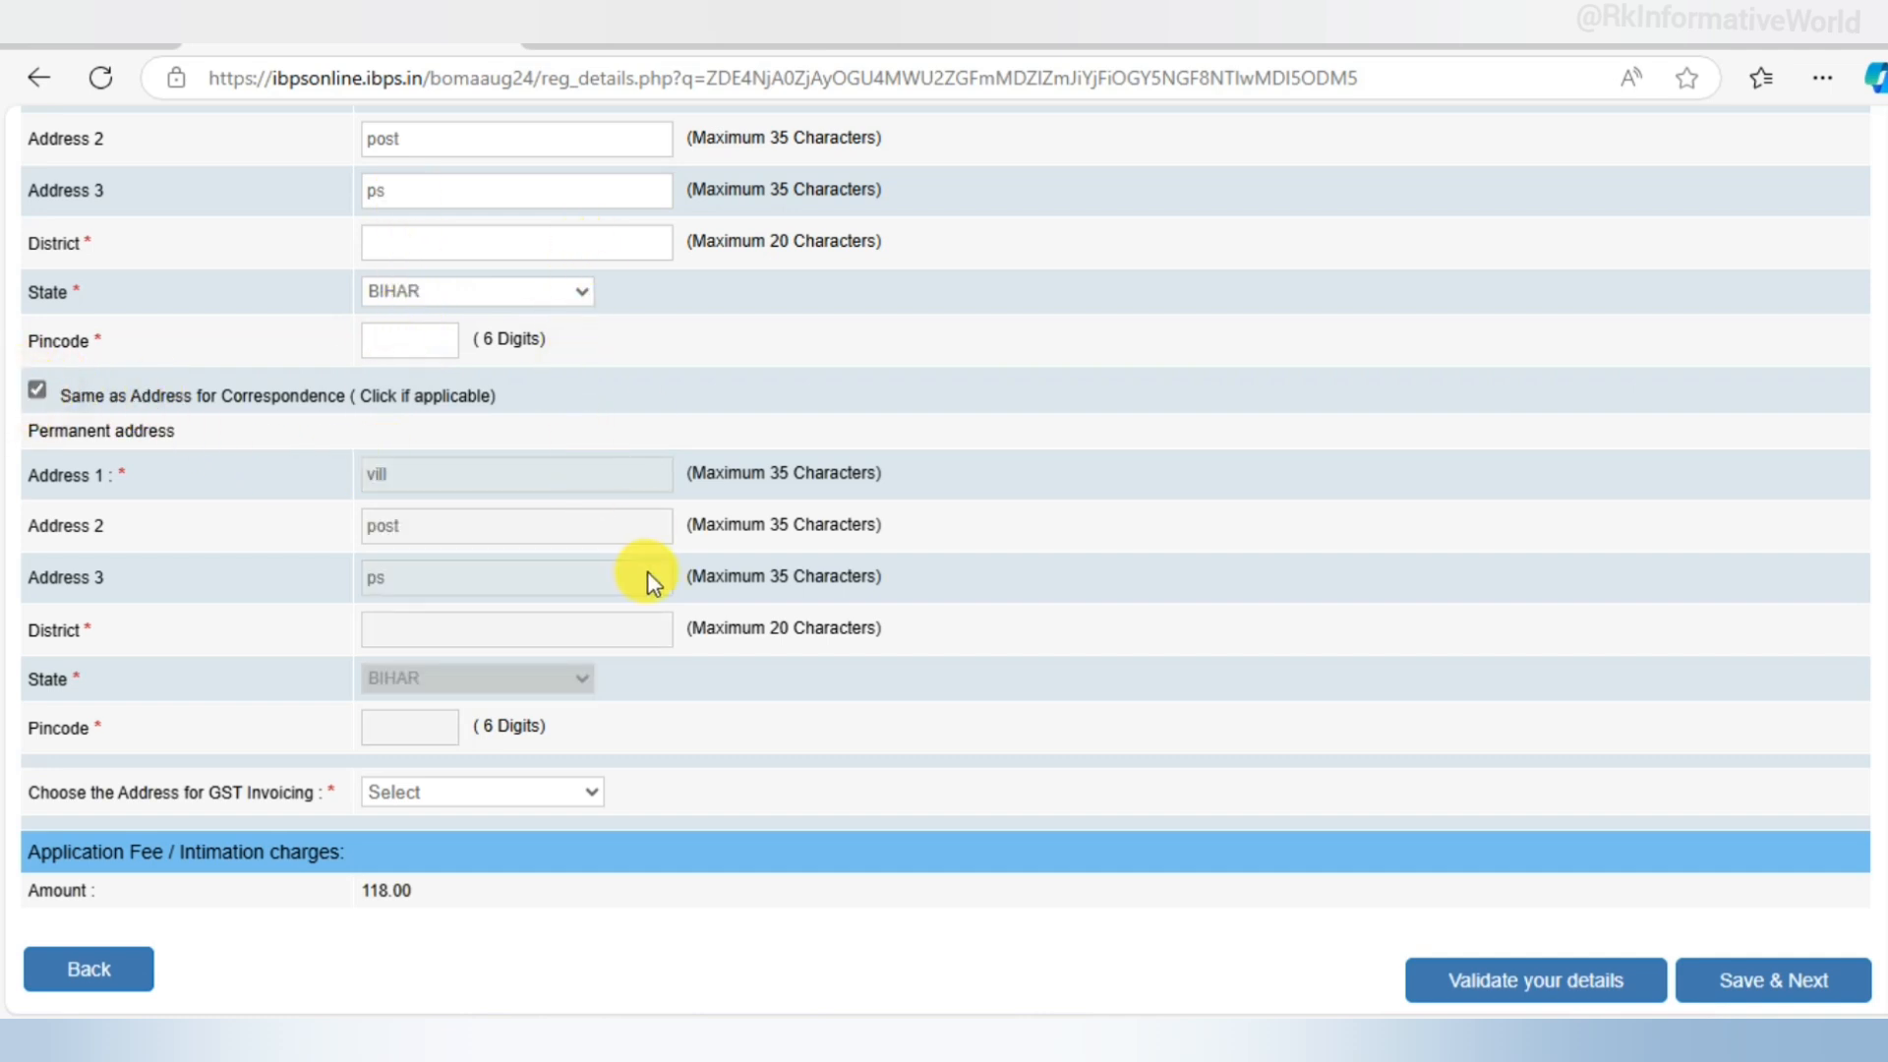
# - Choose Correspondence Address for GST invoicing, then save the completed personal details and continue
pyautogui.scroll(-1, 649, 575)
pyautogui.click(428, 685)
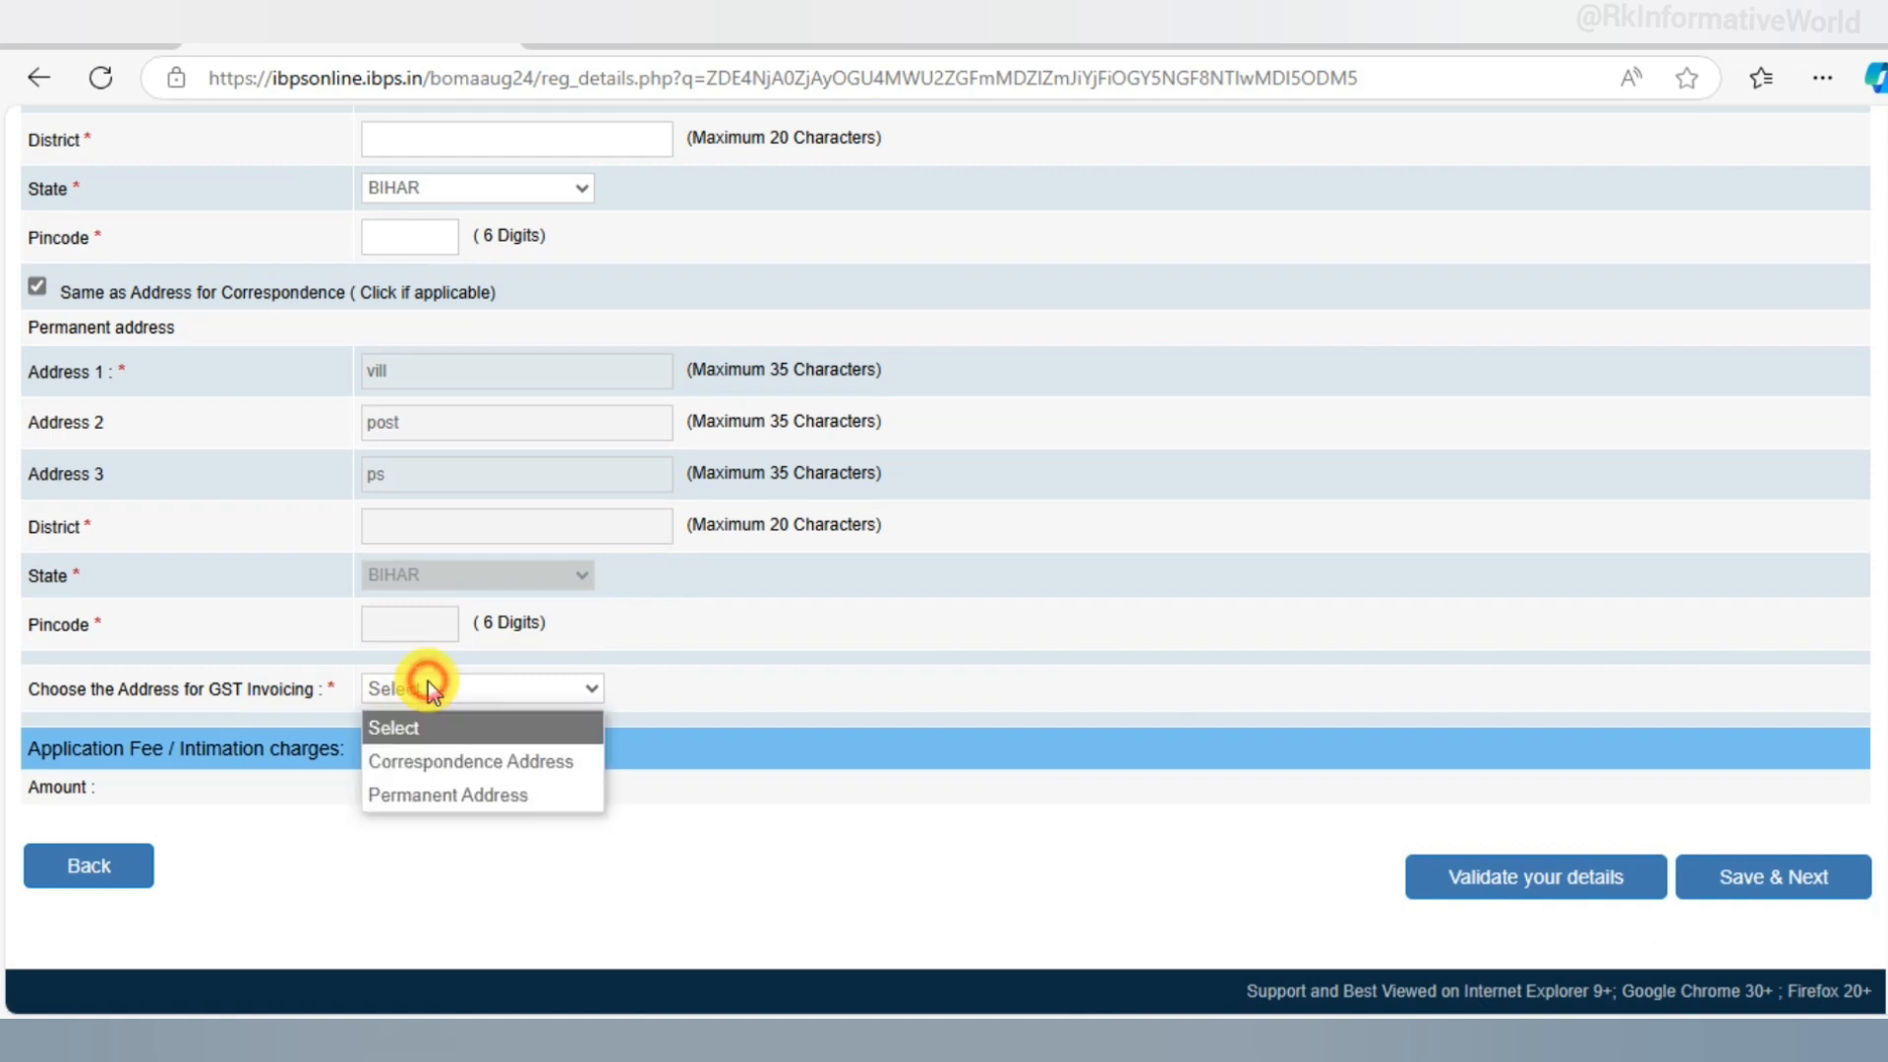
pyautogui.click(455, 760)
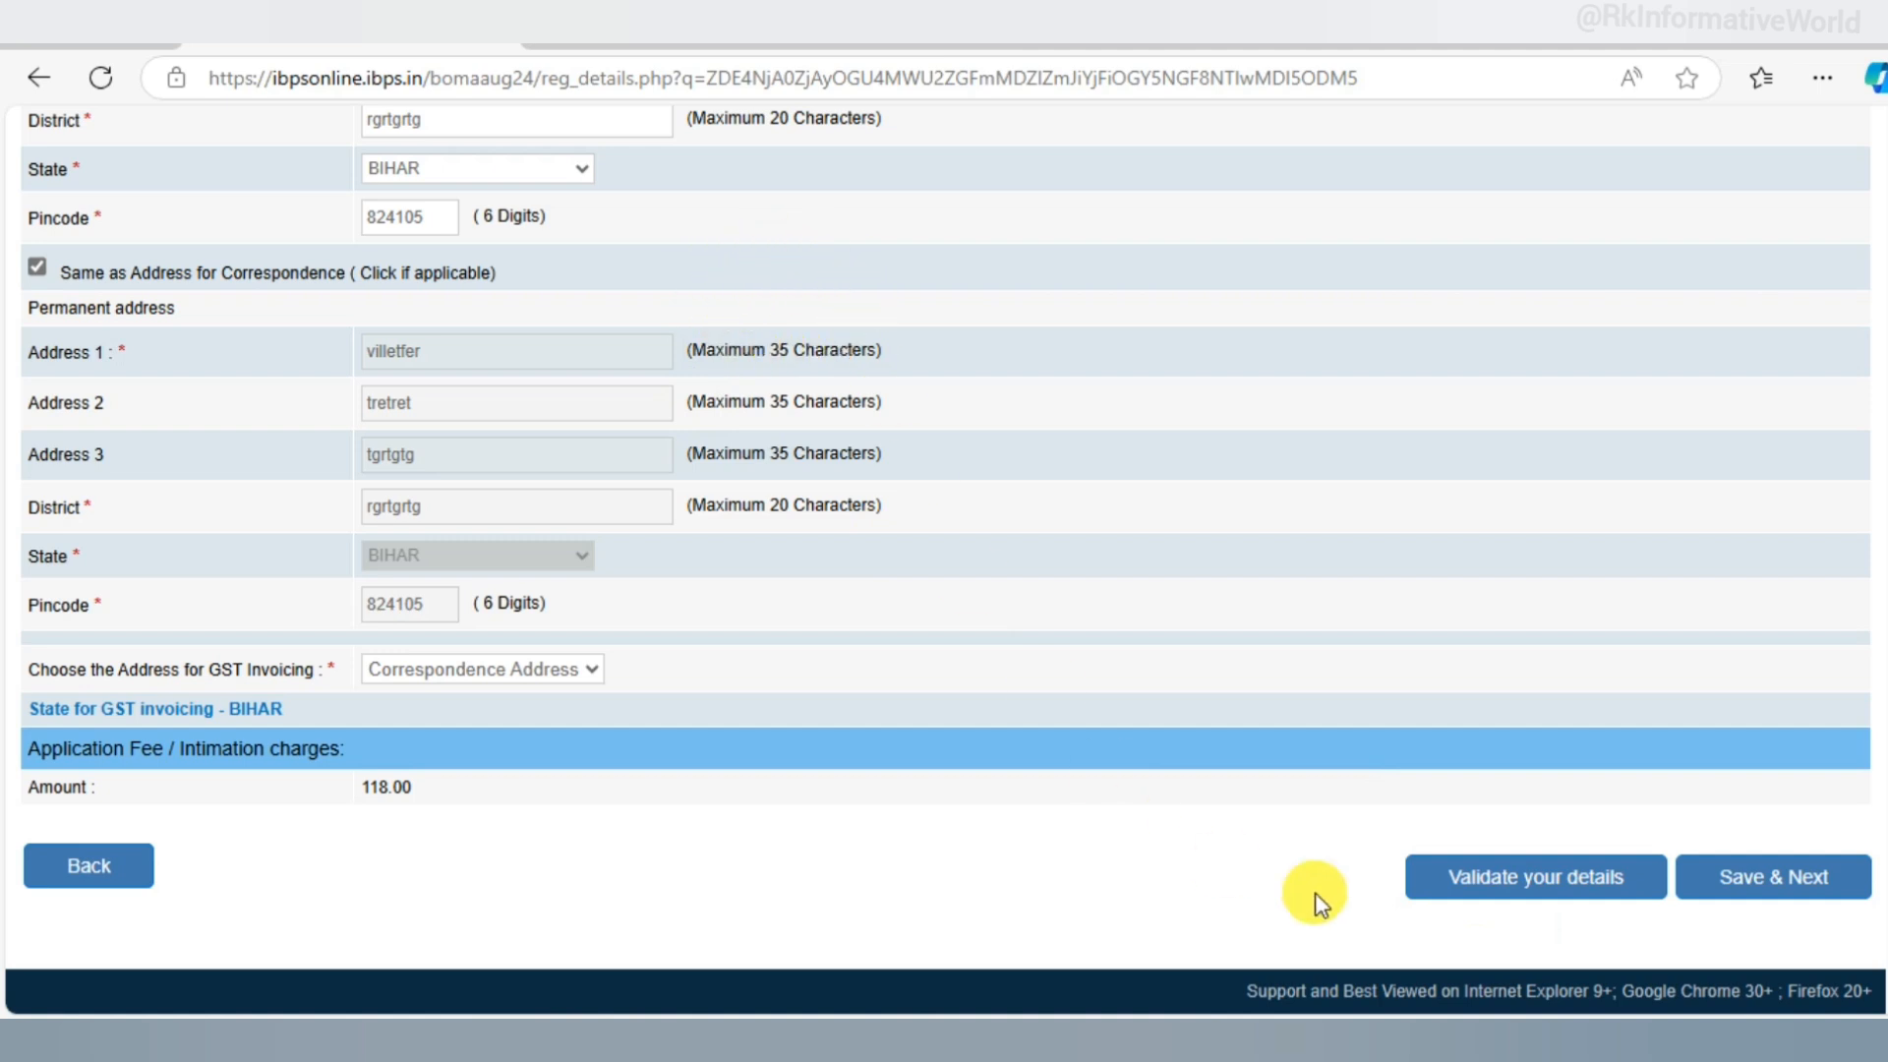
pyautogui.click(1816, 890)
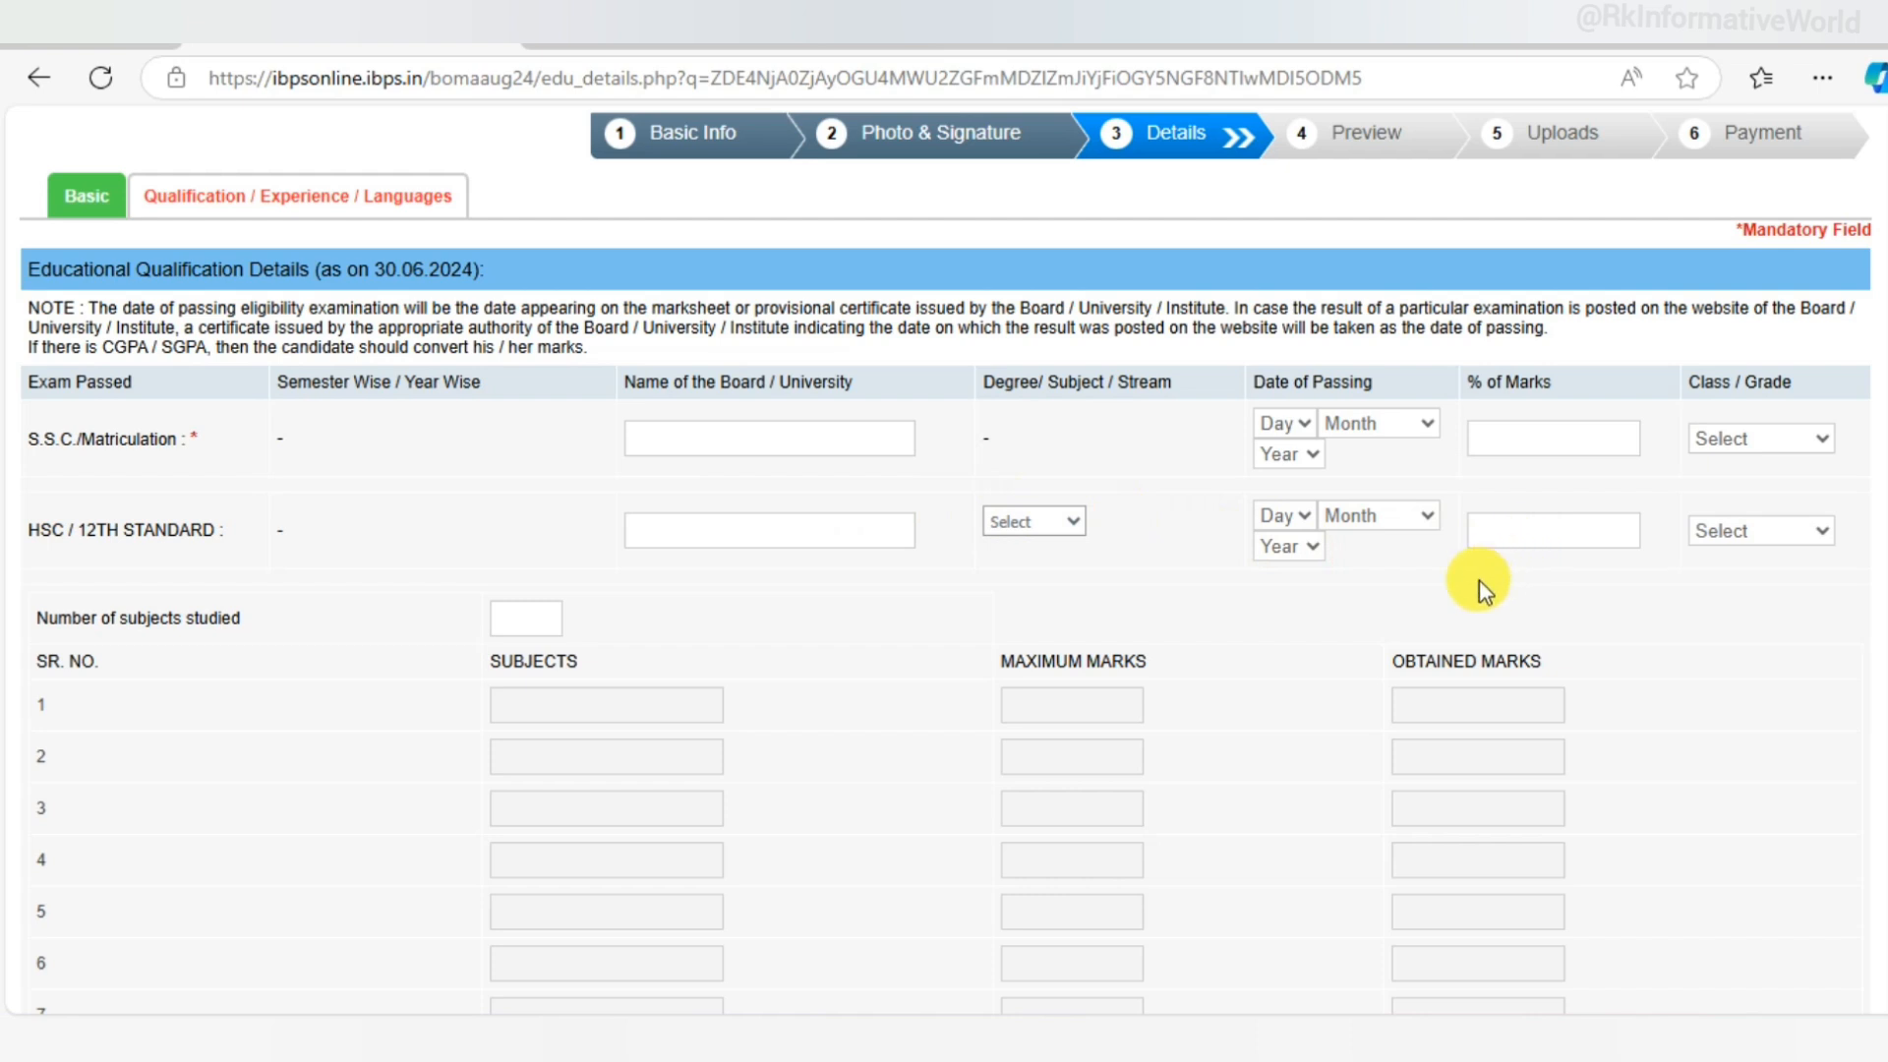
# - In the HSC / 12th Standard details, set the stream to Arts and the number of subjects studied to 5
pyautogui.scroll(-3, 1479, 580)
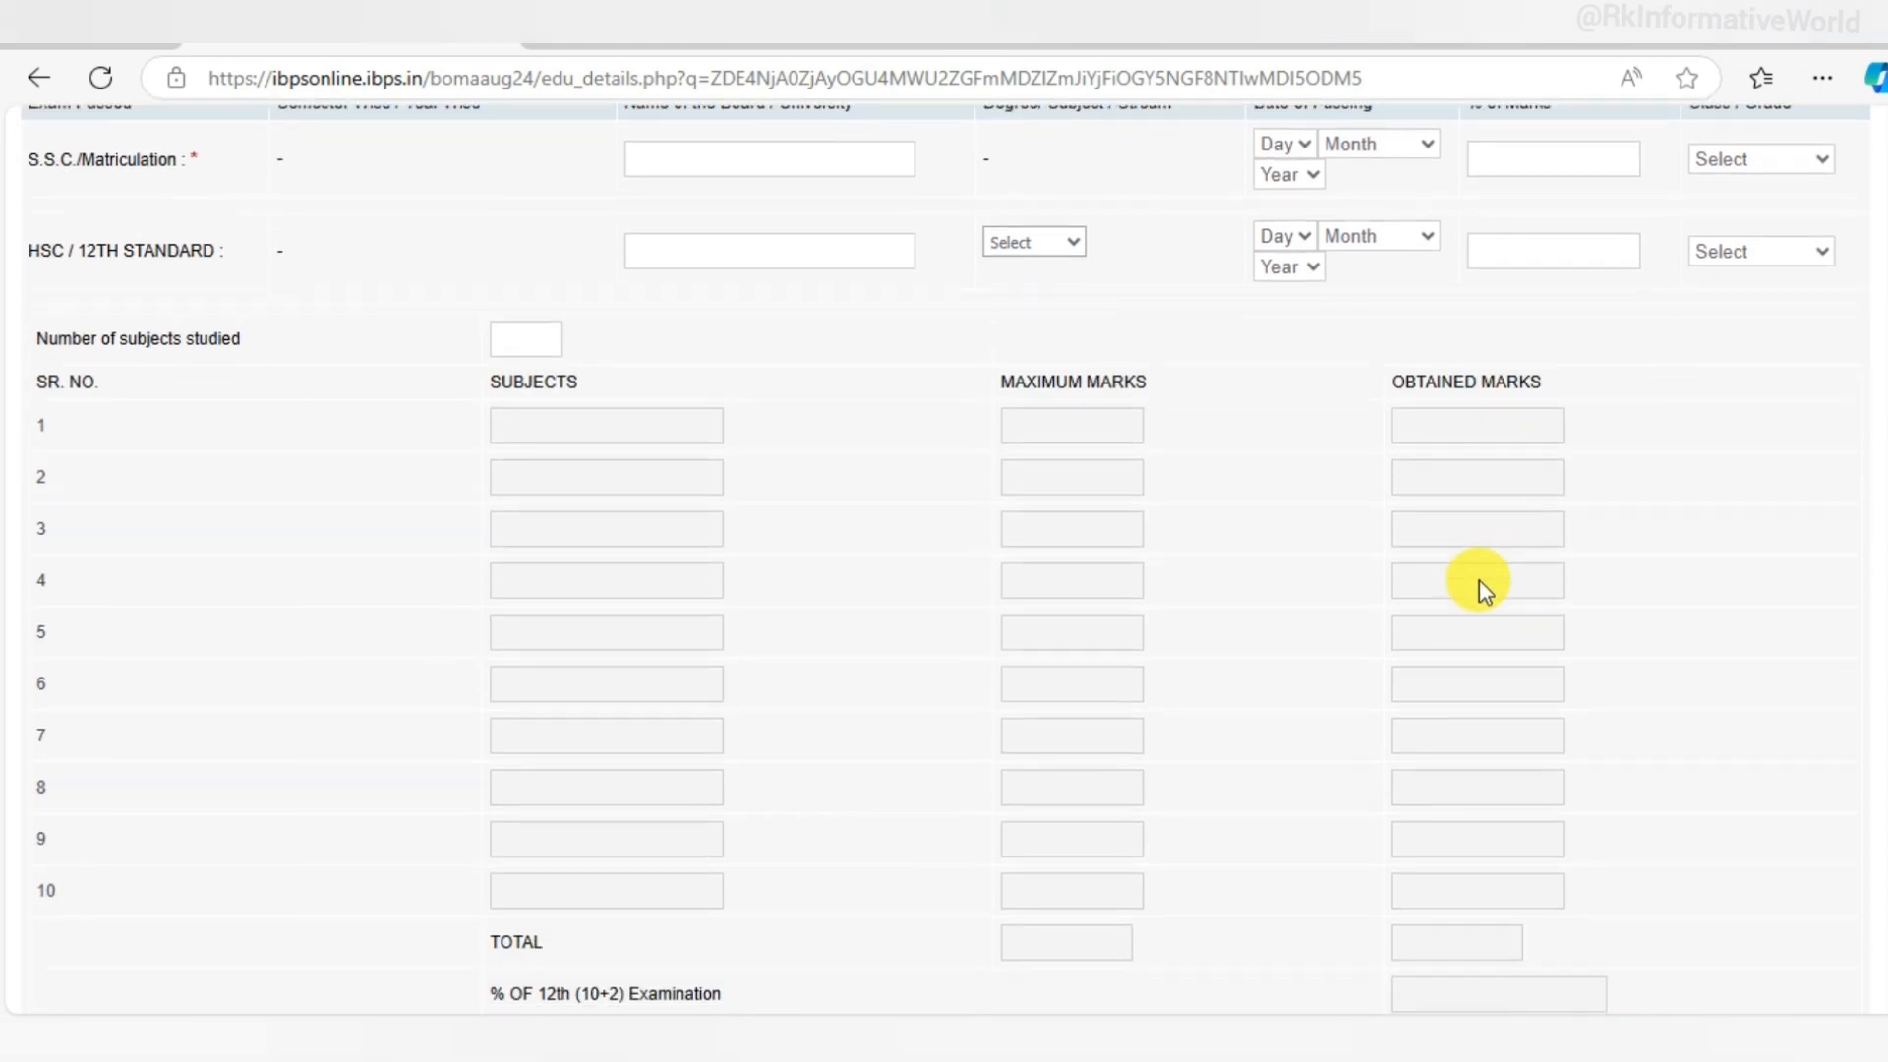
pyautogui.scroll(-2, 1479, 580)
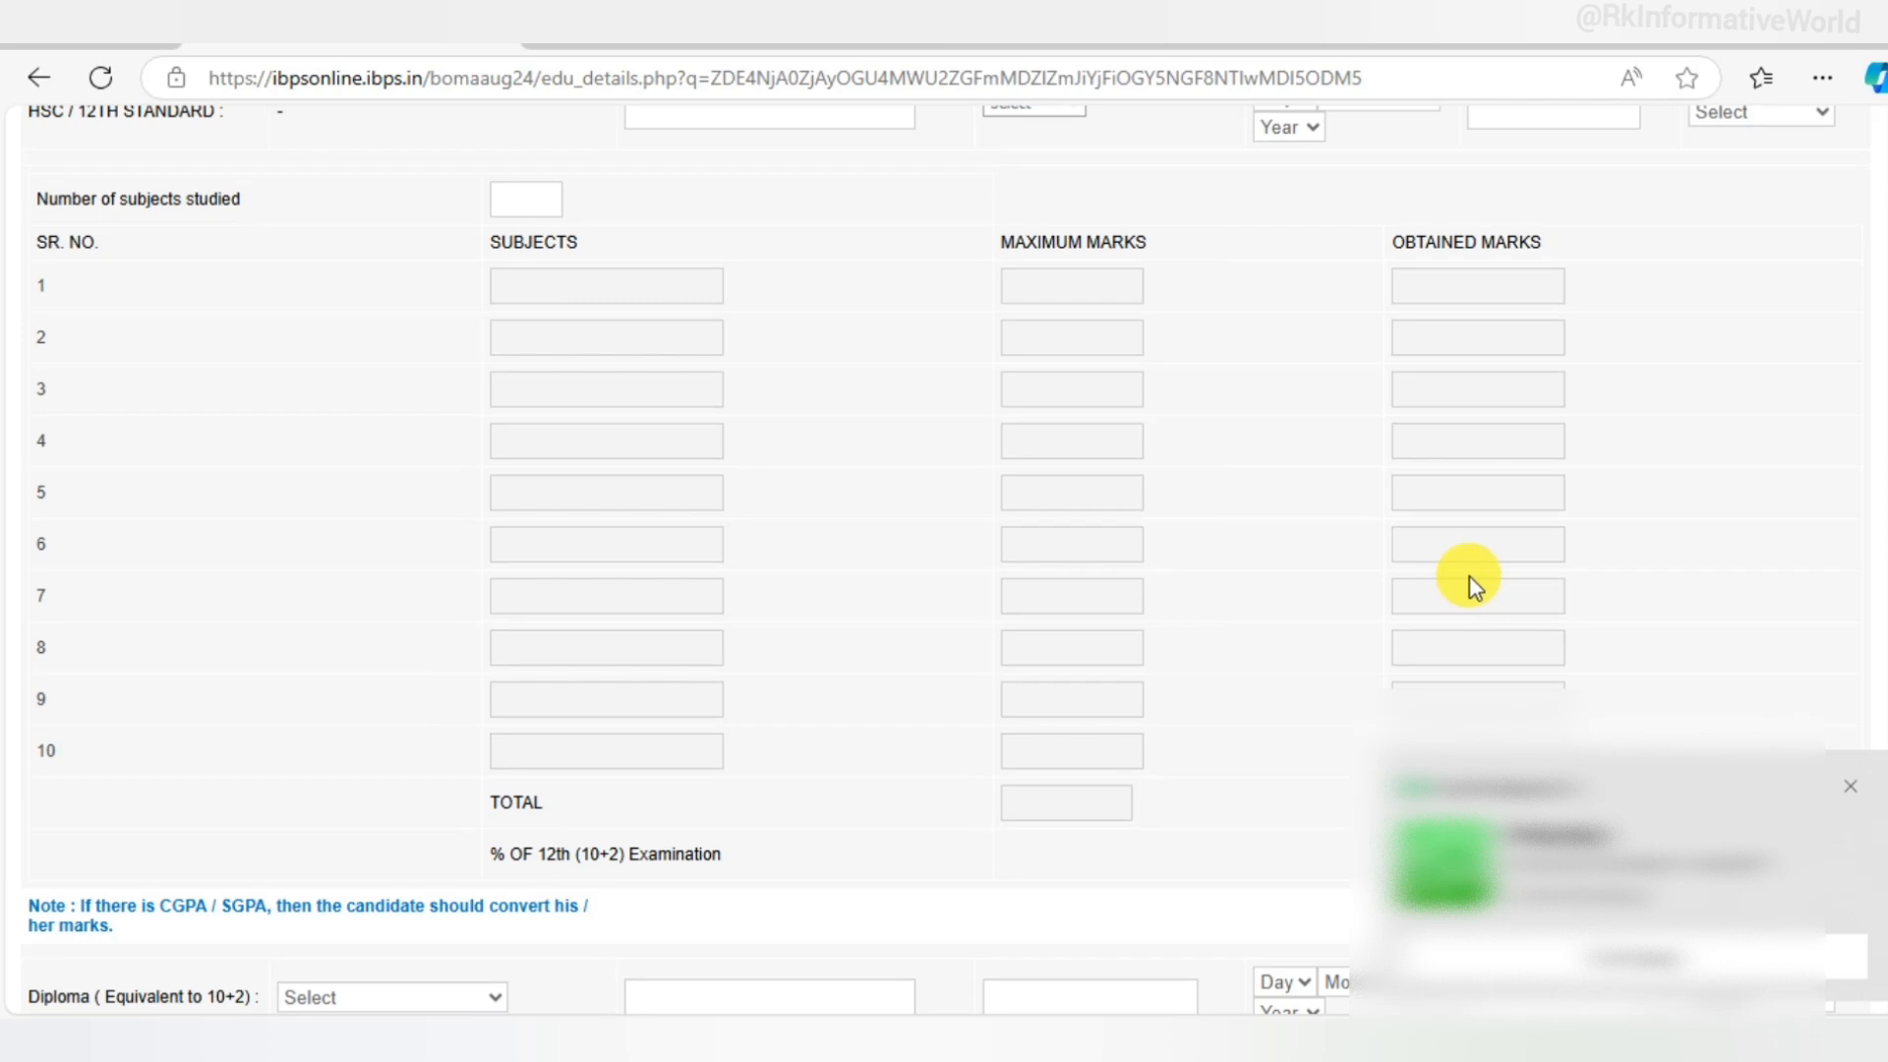
pyautogui.scroll(2, 1469, 576)
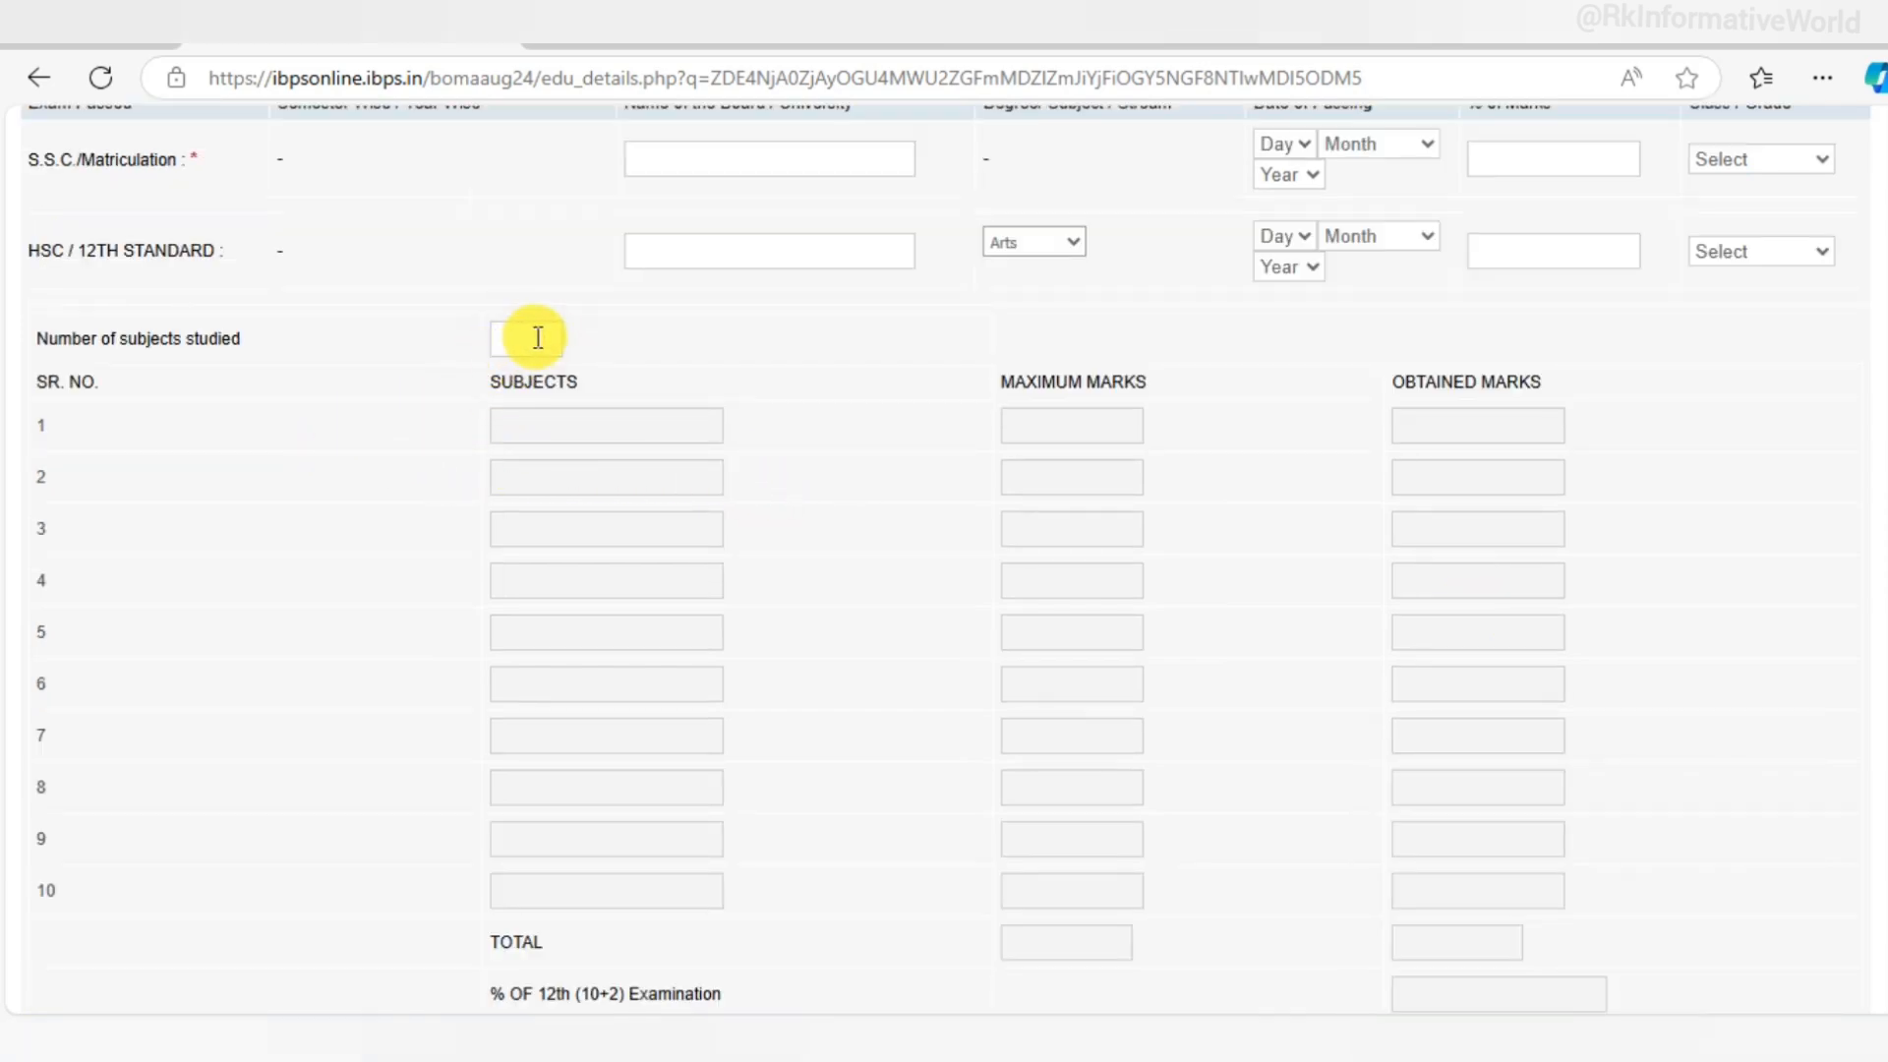
pyautogui.click(645, 420)
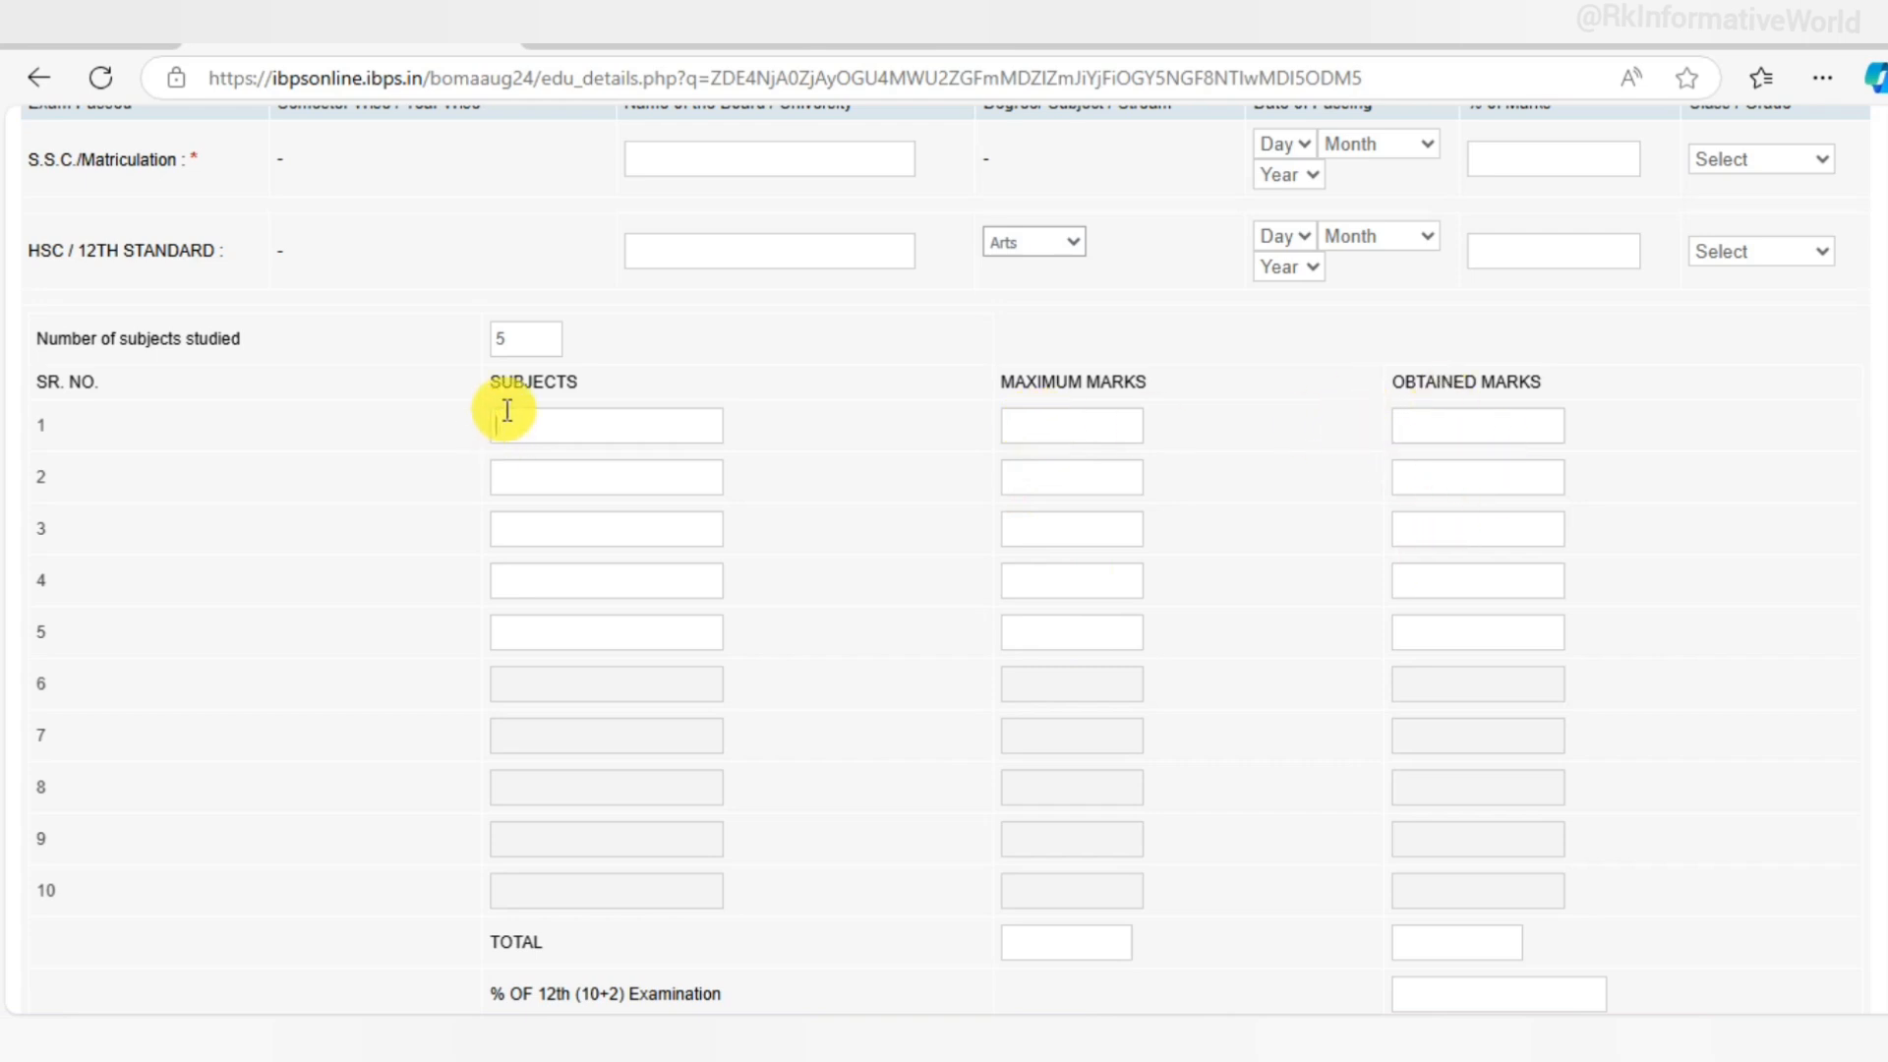
# - Answer No to prior apprenticeship and to one or more years of training or experience, and Yes to being medically fit
pyautogui.scroll(-1, 629, 614)
pyautogui.scroll(-6, 643, 602)
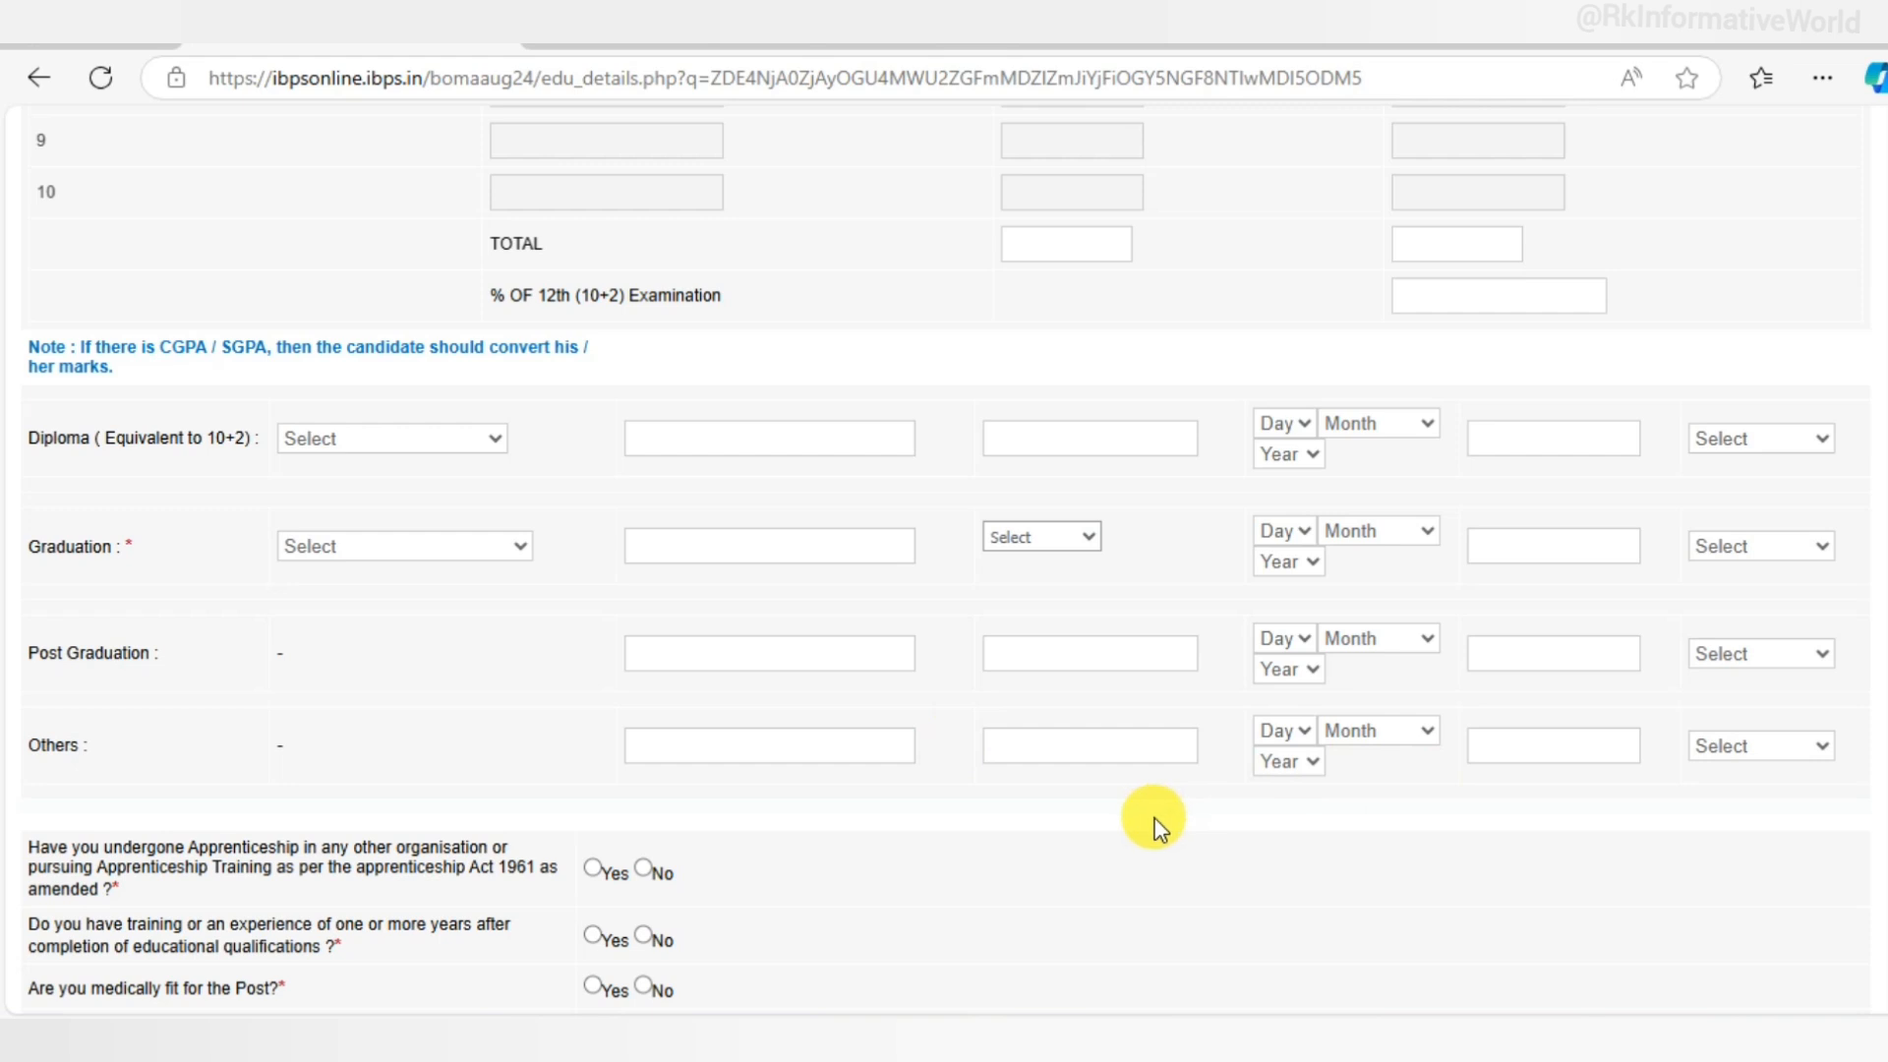
pyautogui.scroll(-5, 615, 462)
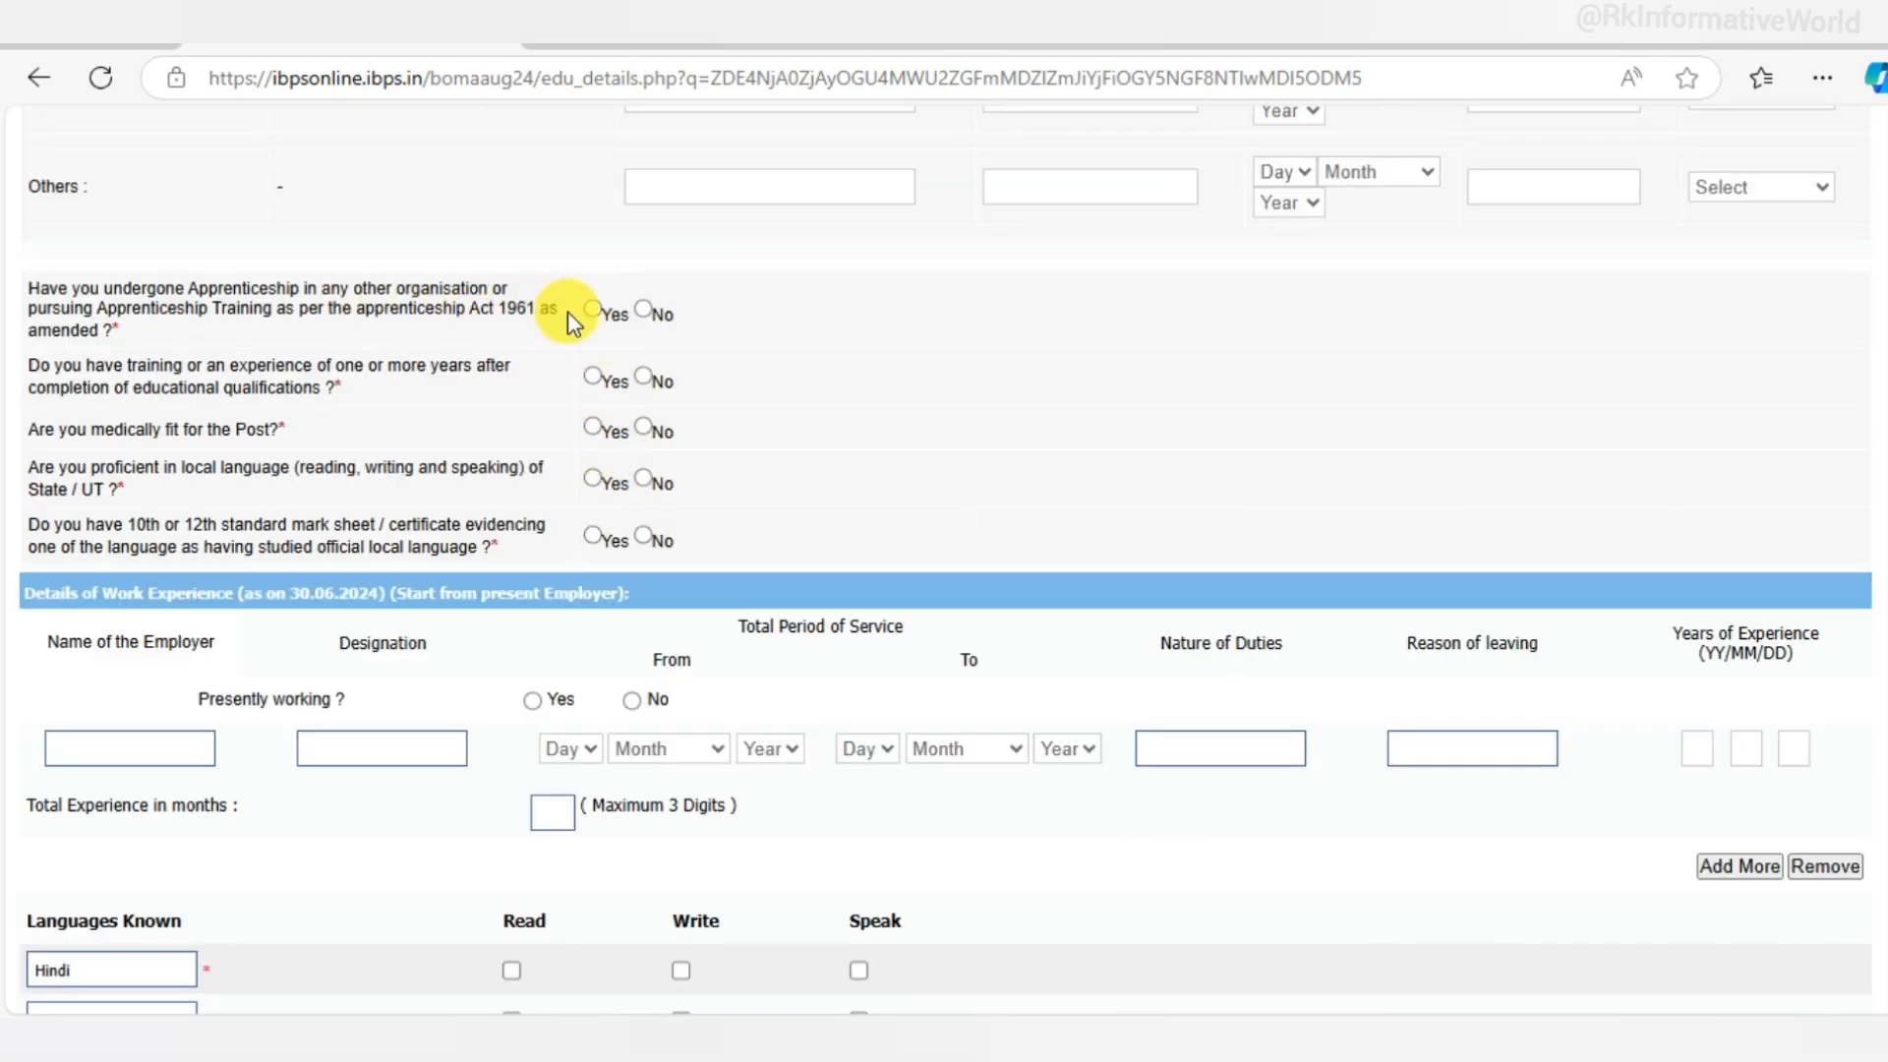
pyautogui.click(643, 312)
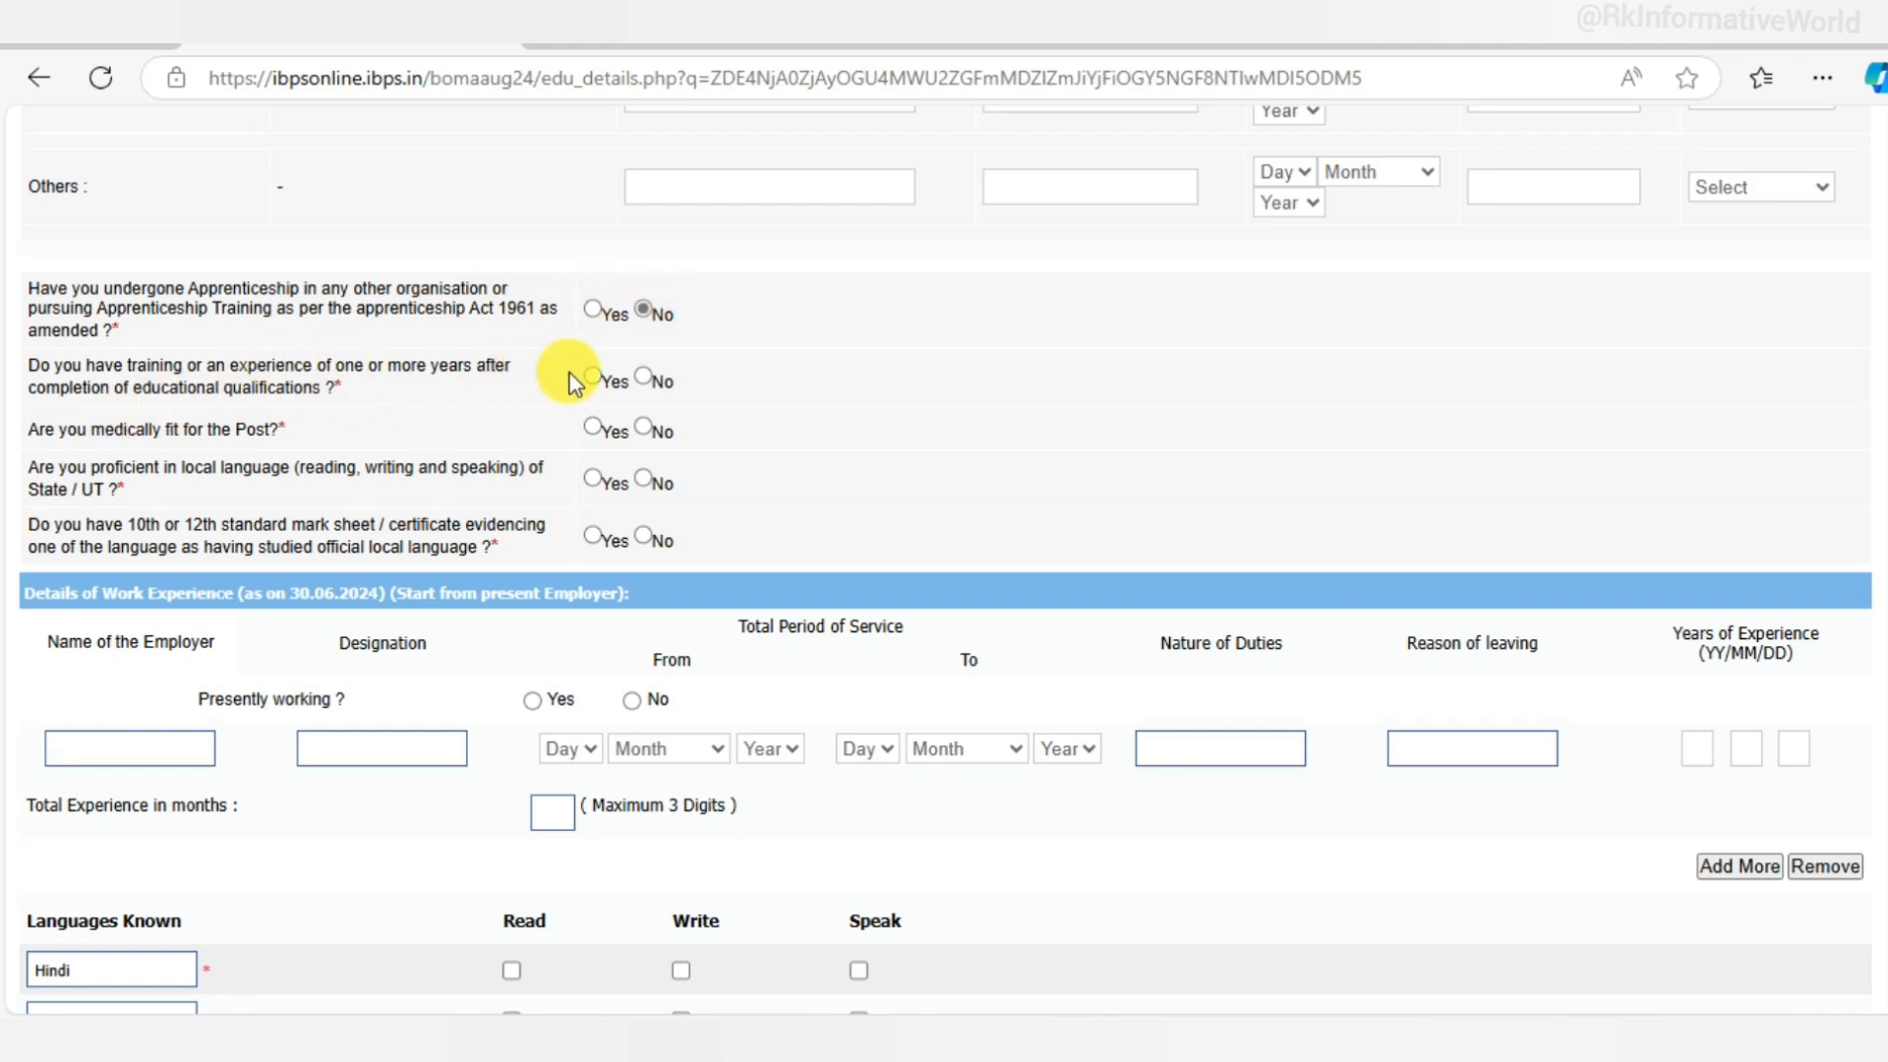
pyautogui.click(644, 378)
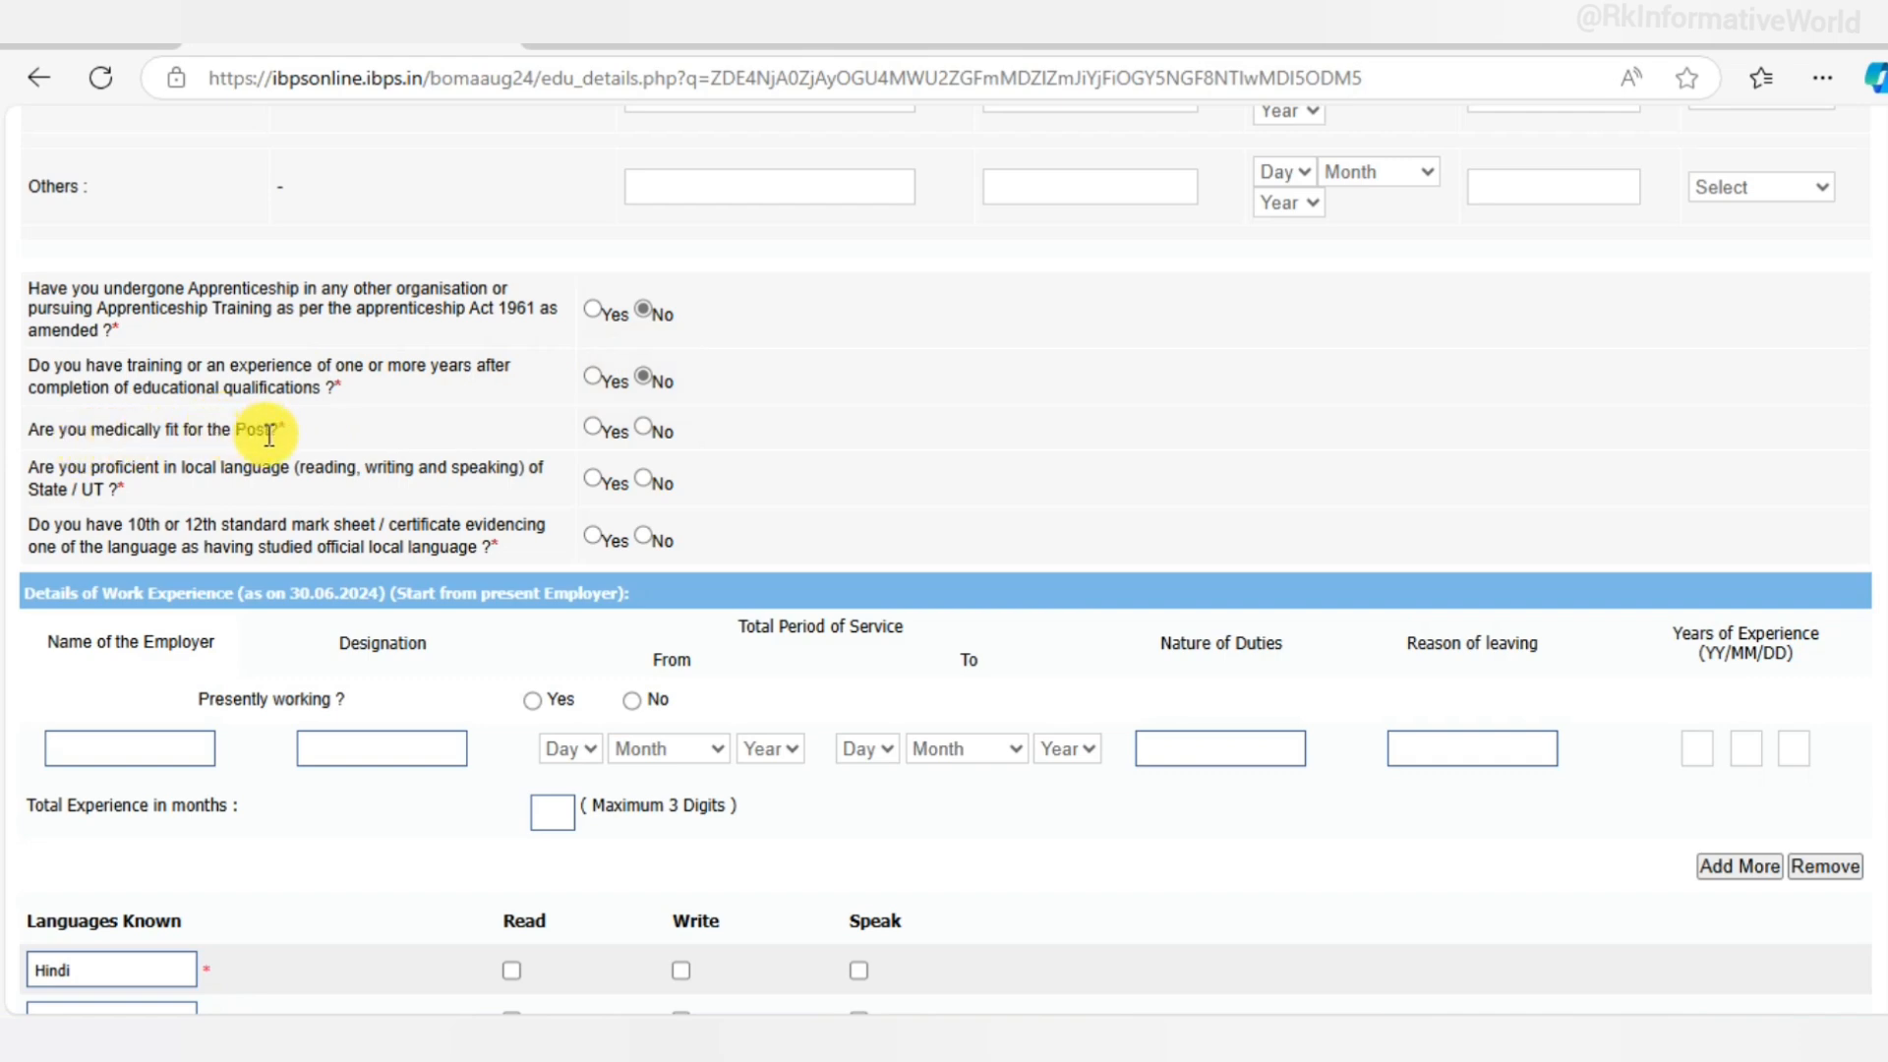
pyautogui.click(602, 428)
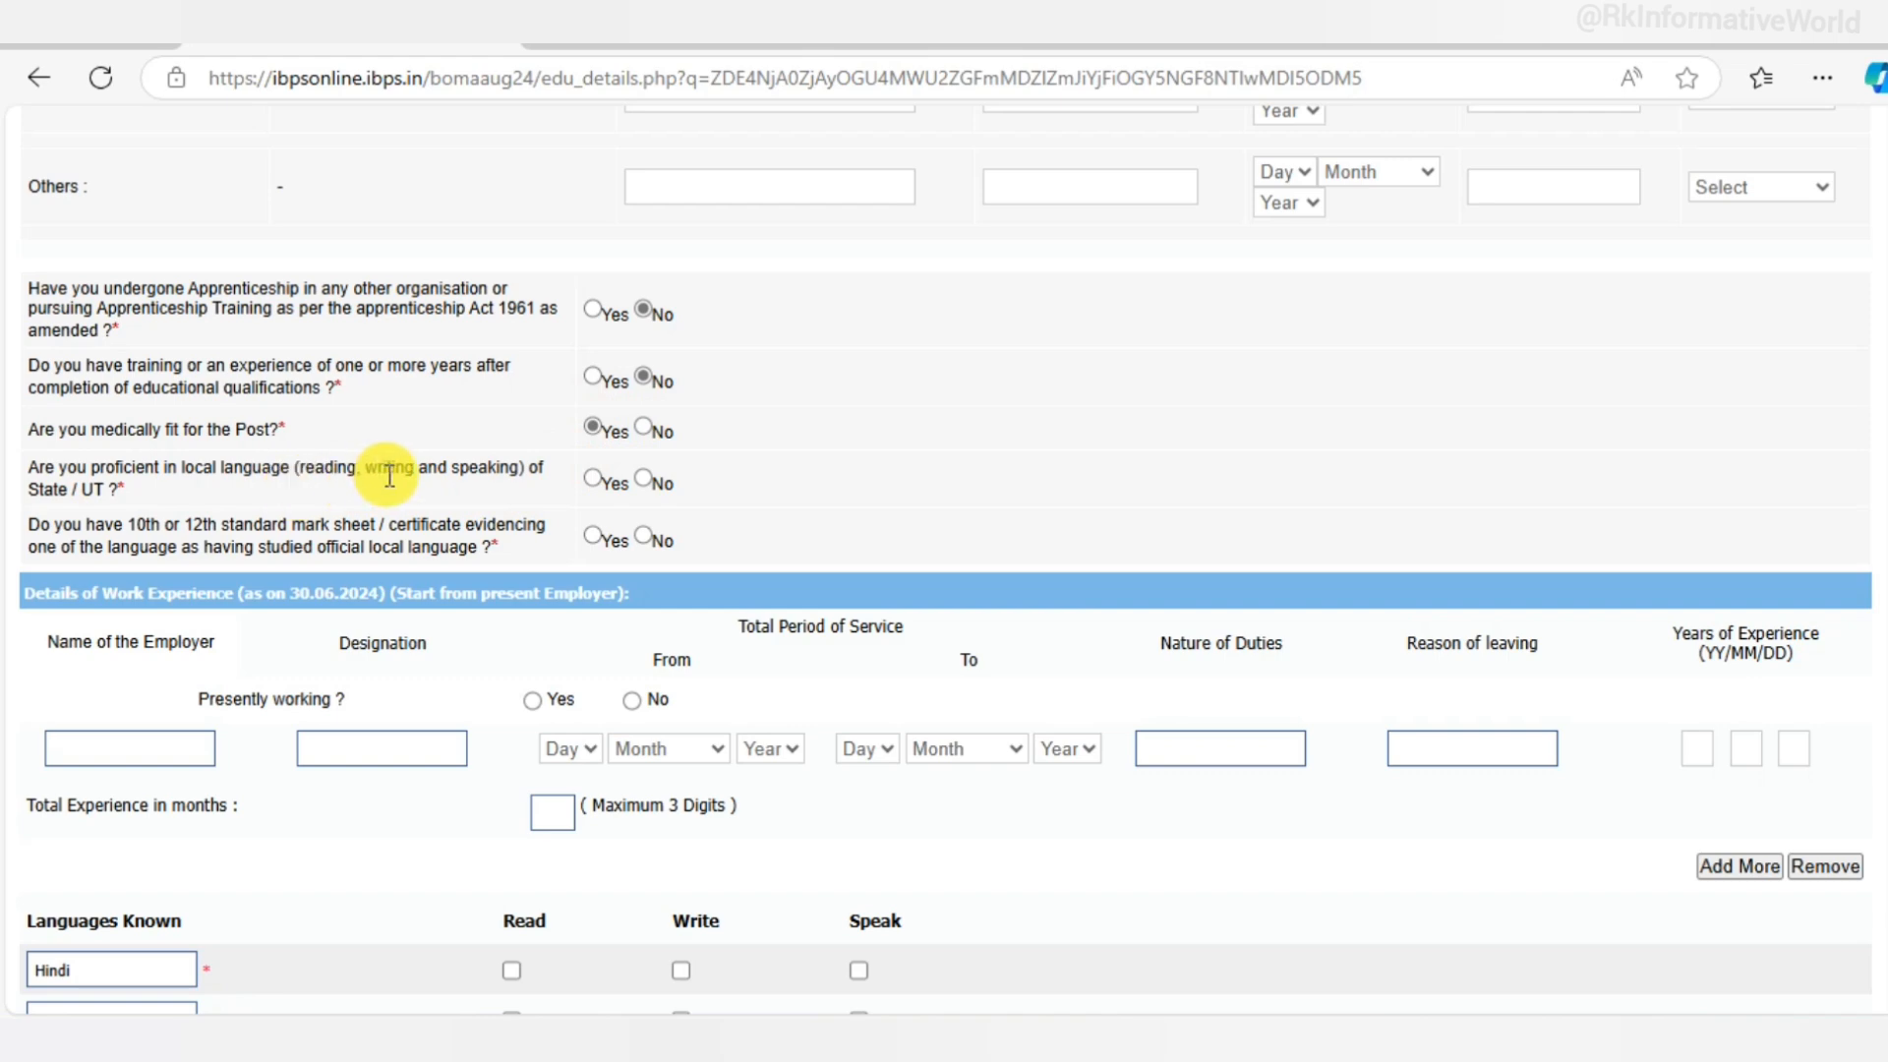
# - Answer Yes to local language proficiency and to having a 10th or 12th mark sheet showing the local language was studied
pyautogui.scroll(-3, 413, 413)
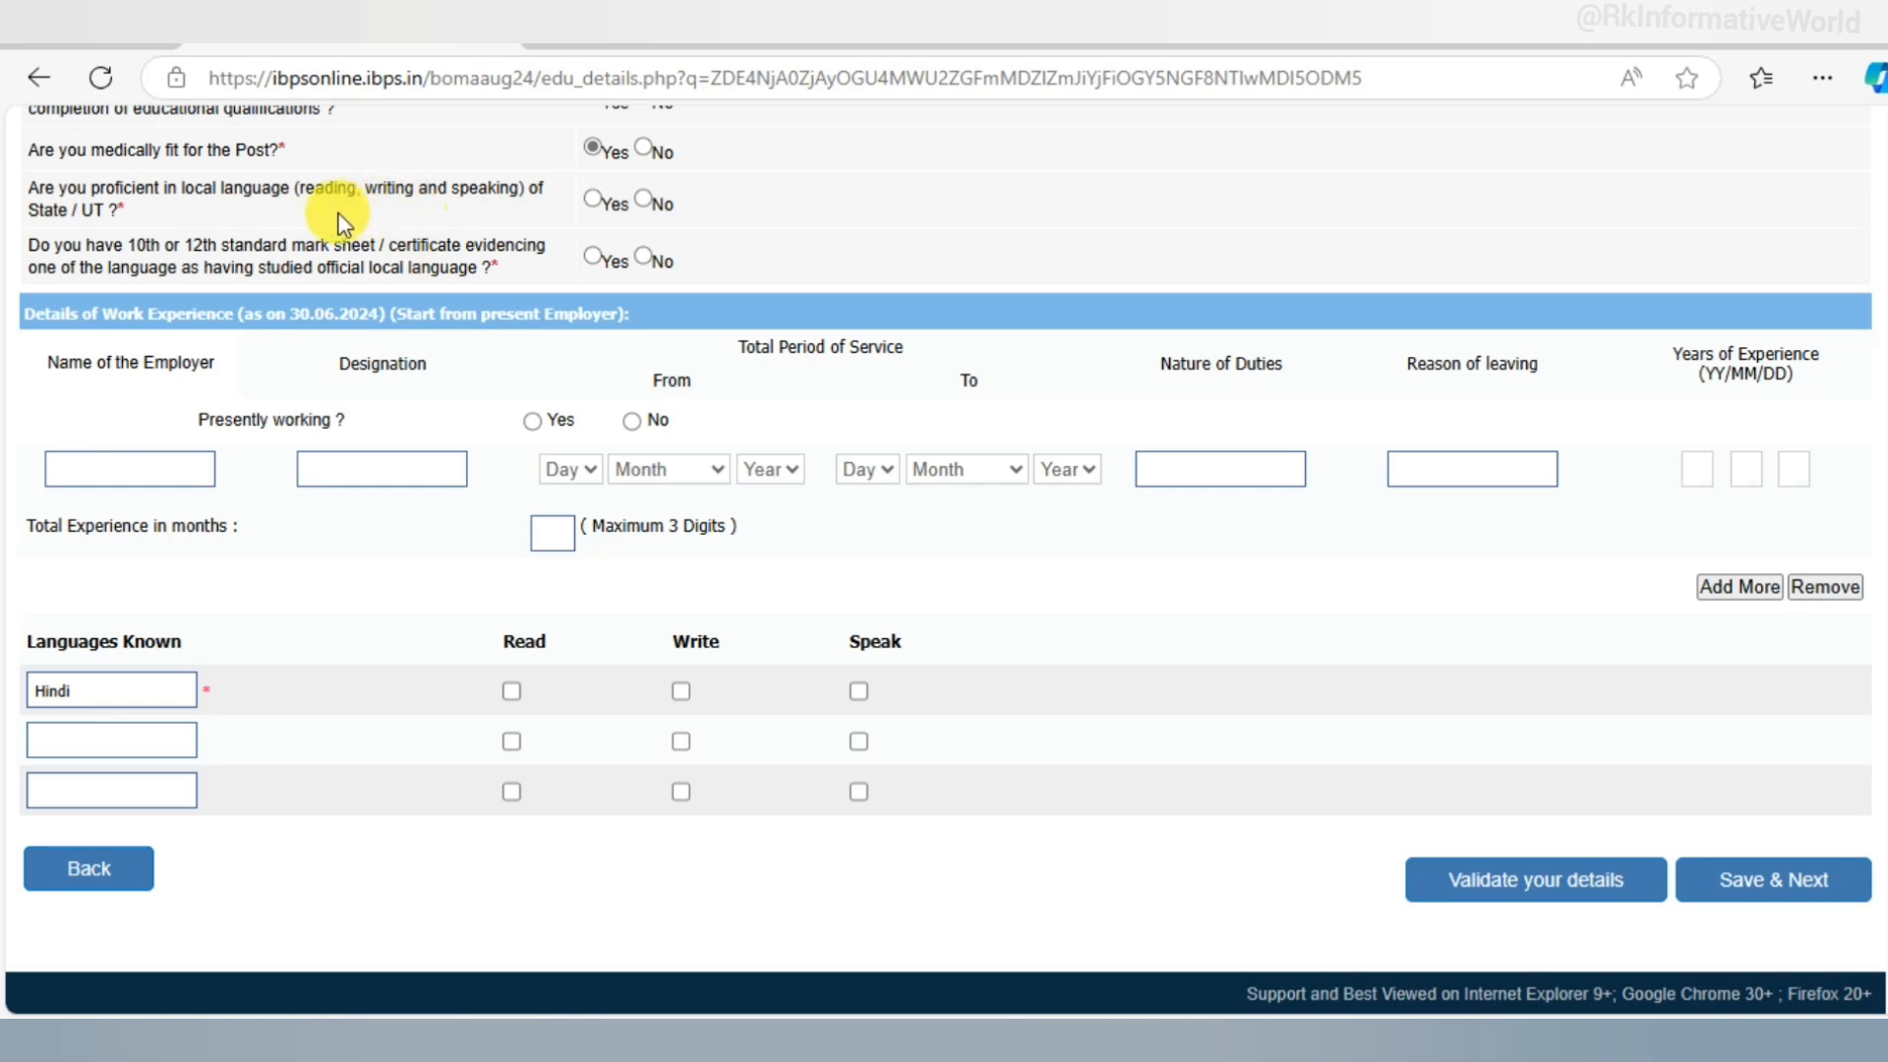
pyautogui.click(592, 201)
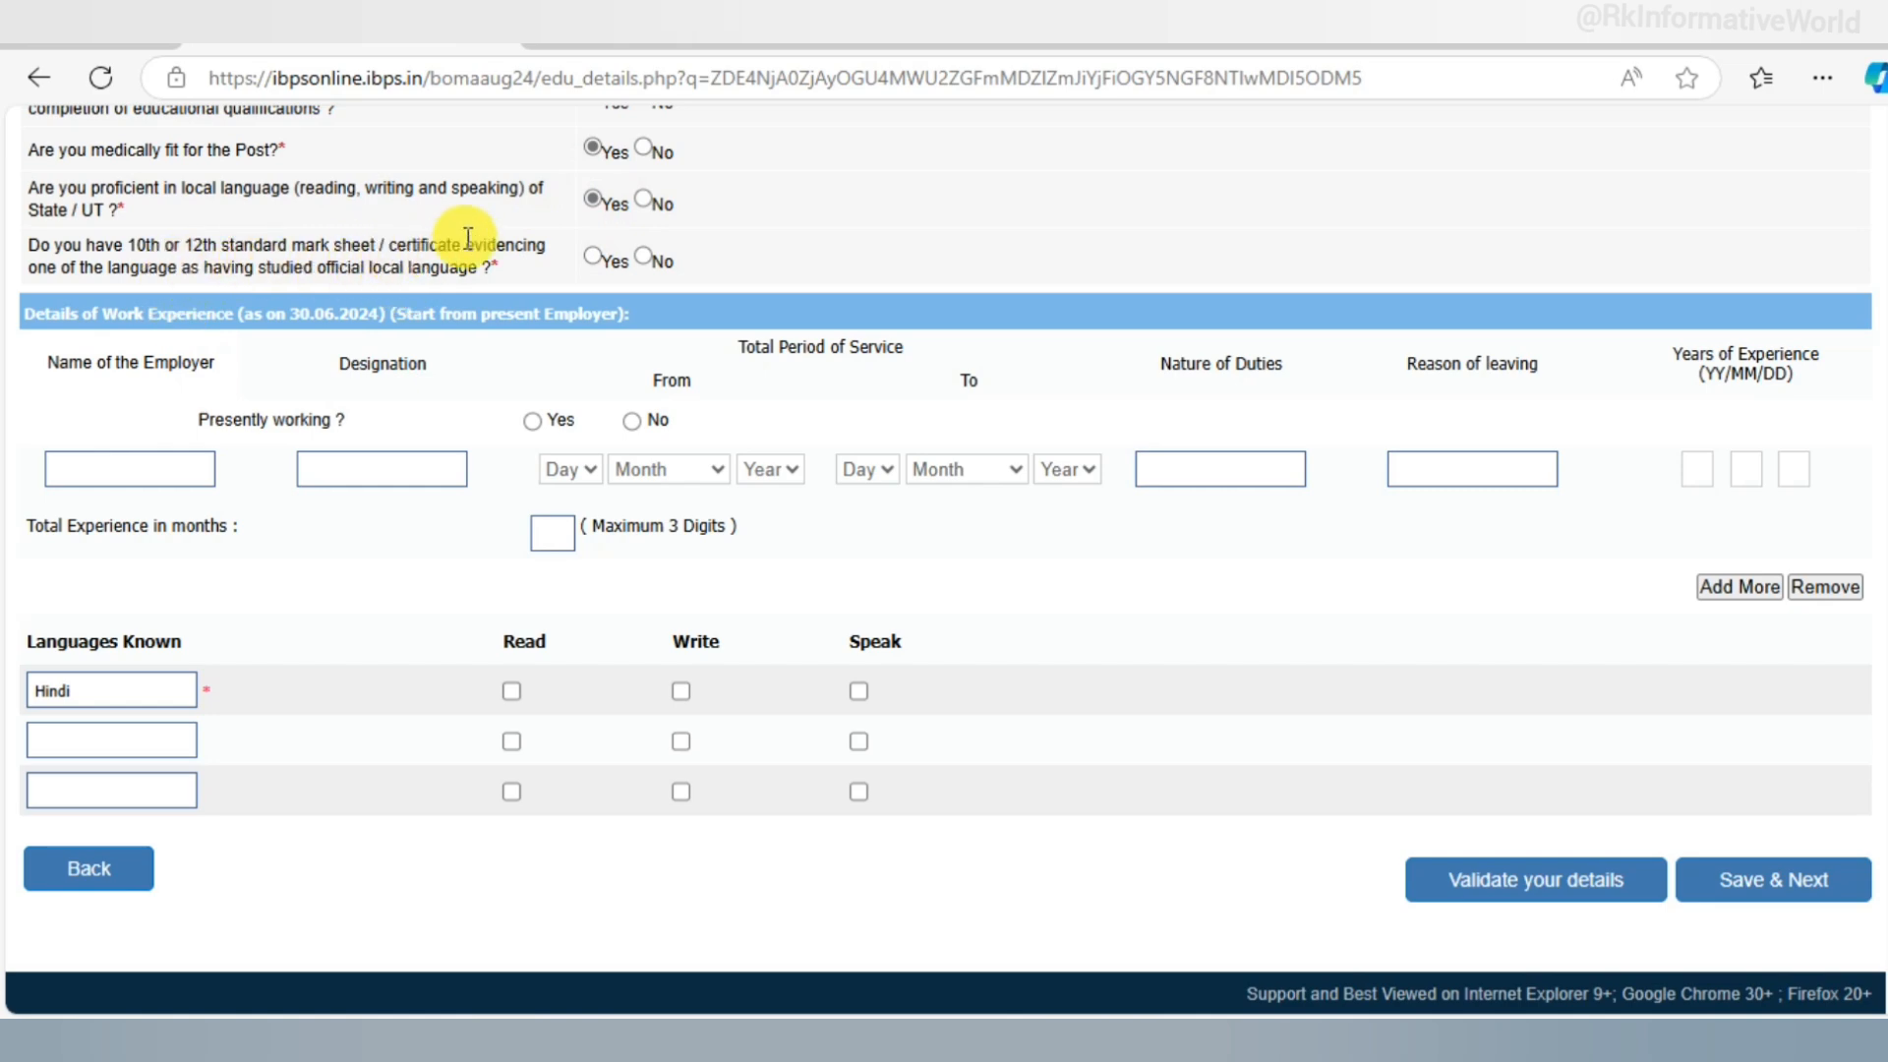
pyautogui.click(592, 255)
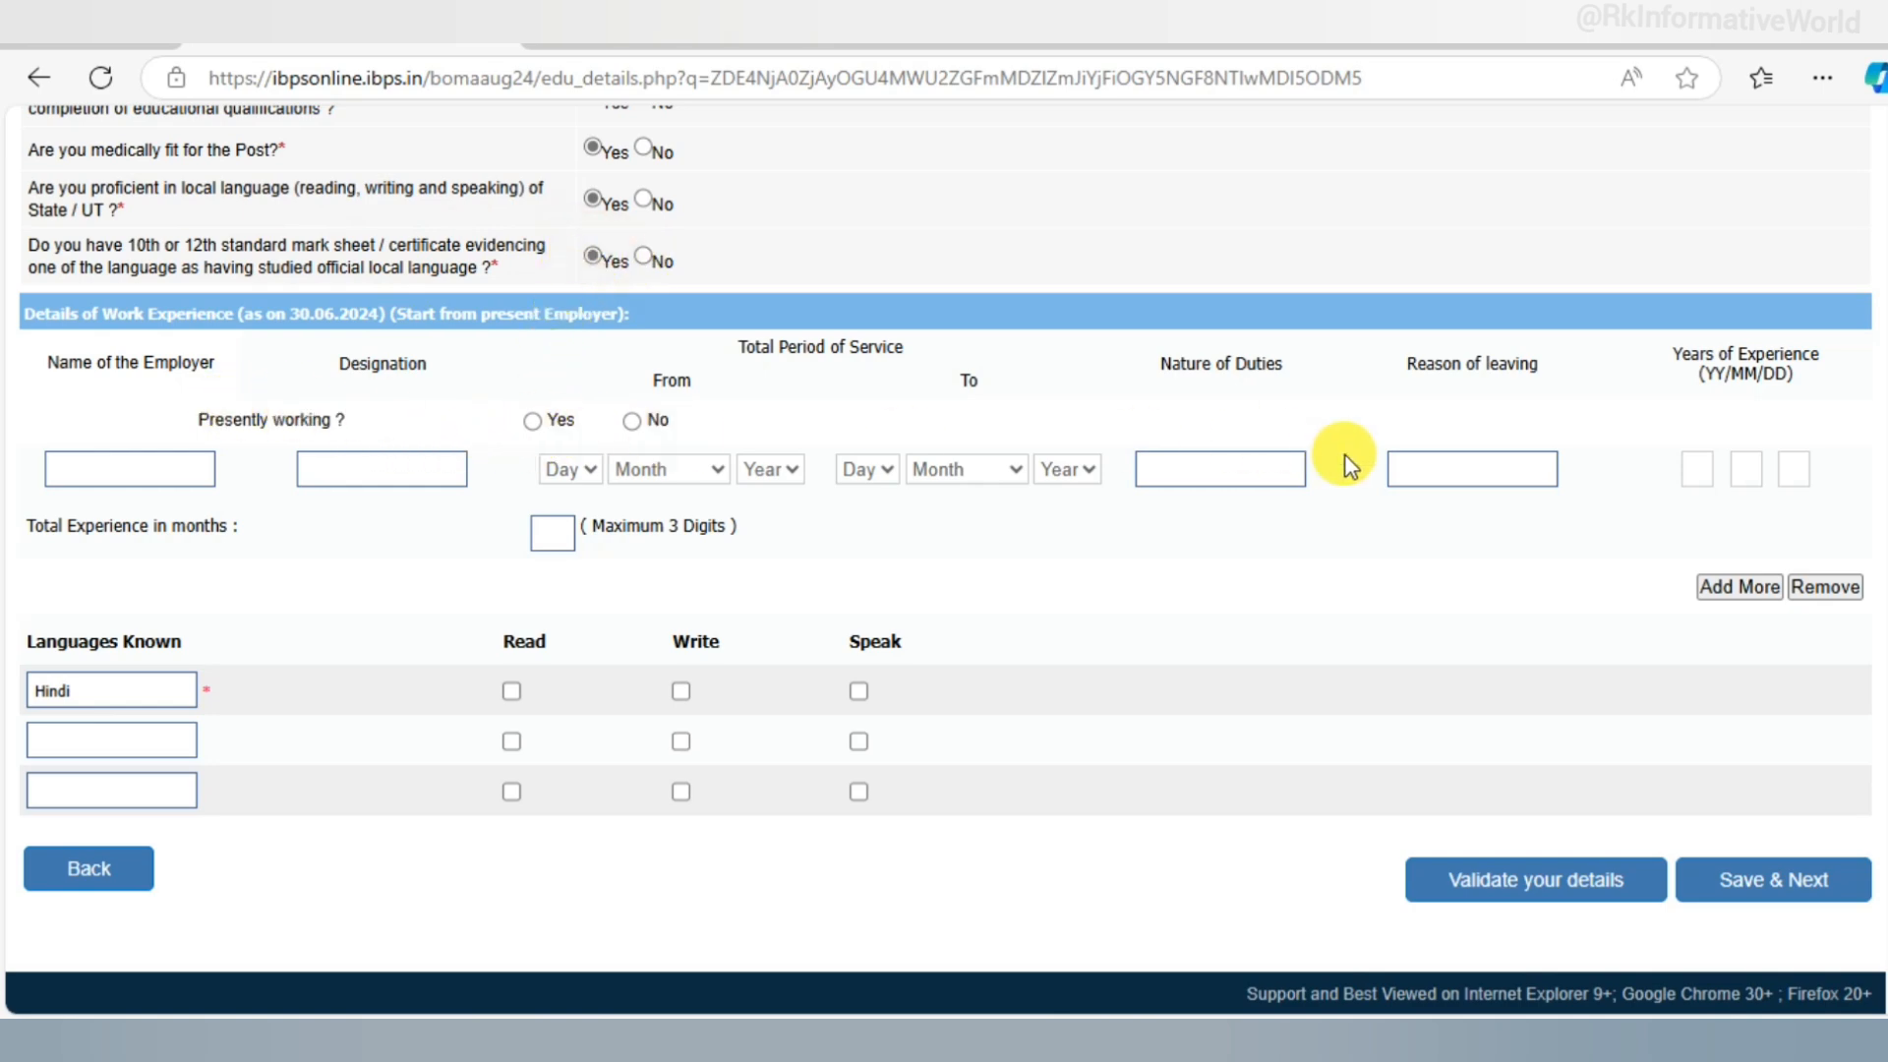
# - Mark Hindi as a language the applicant can read, write and speak
pyautogui.scroll(-1, 458, 670)
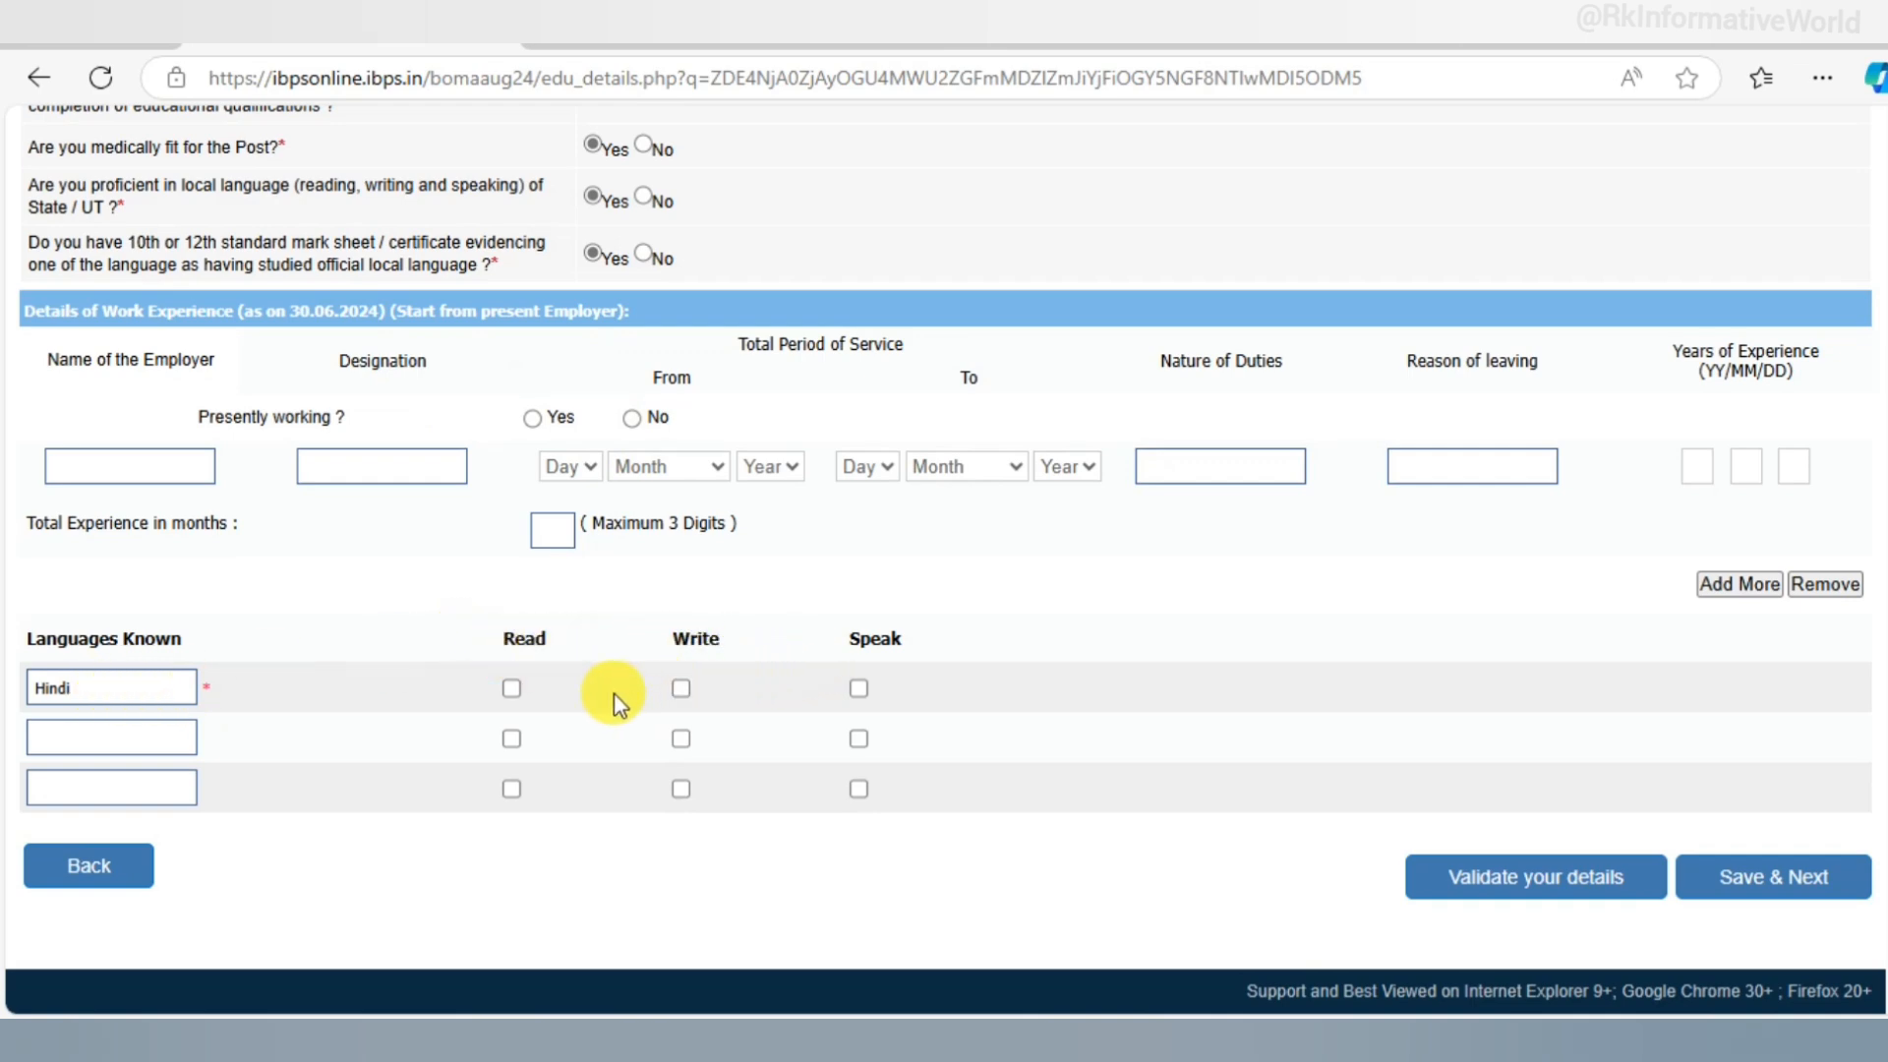
pyautogui.click(511, 688)
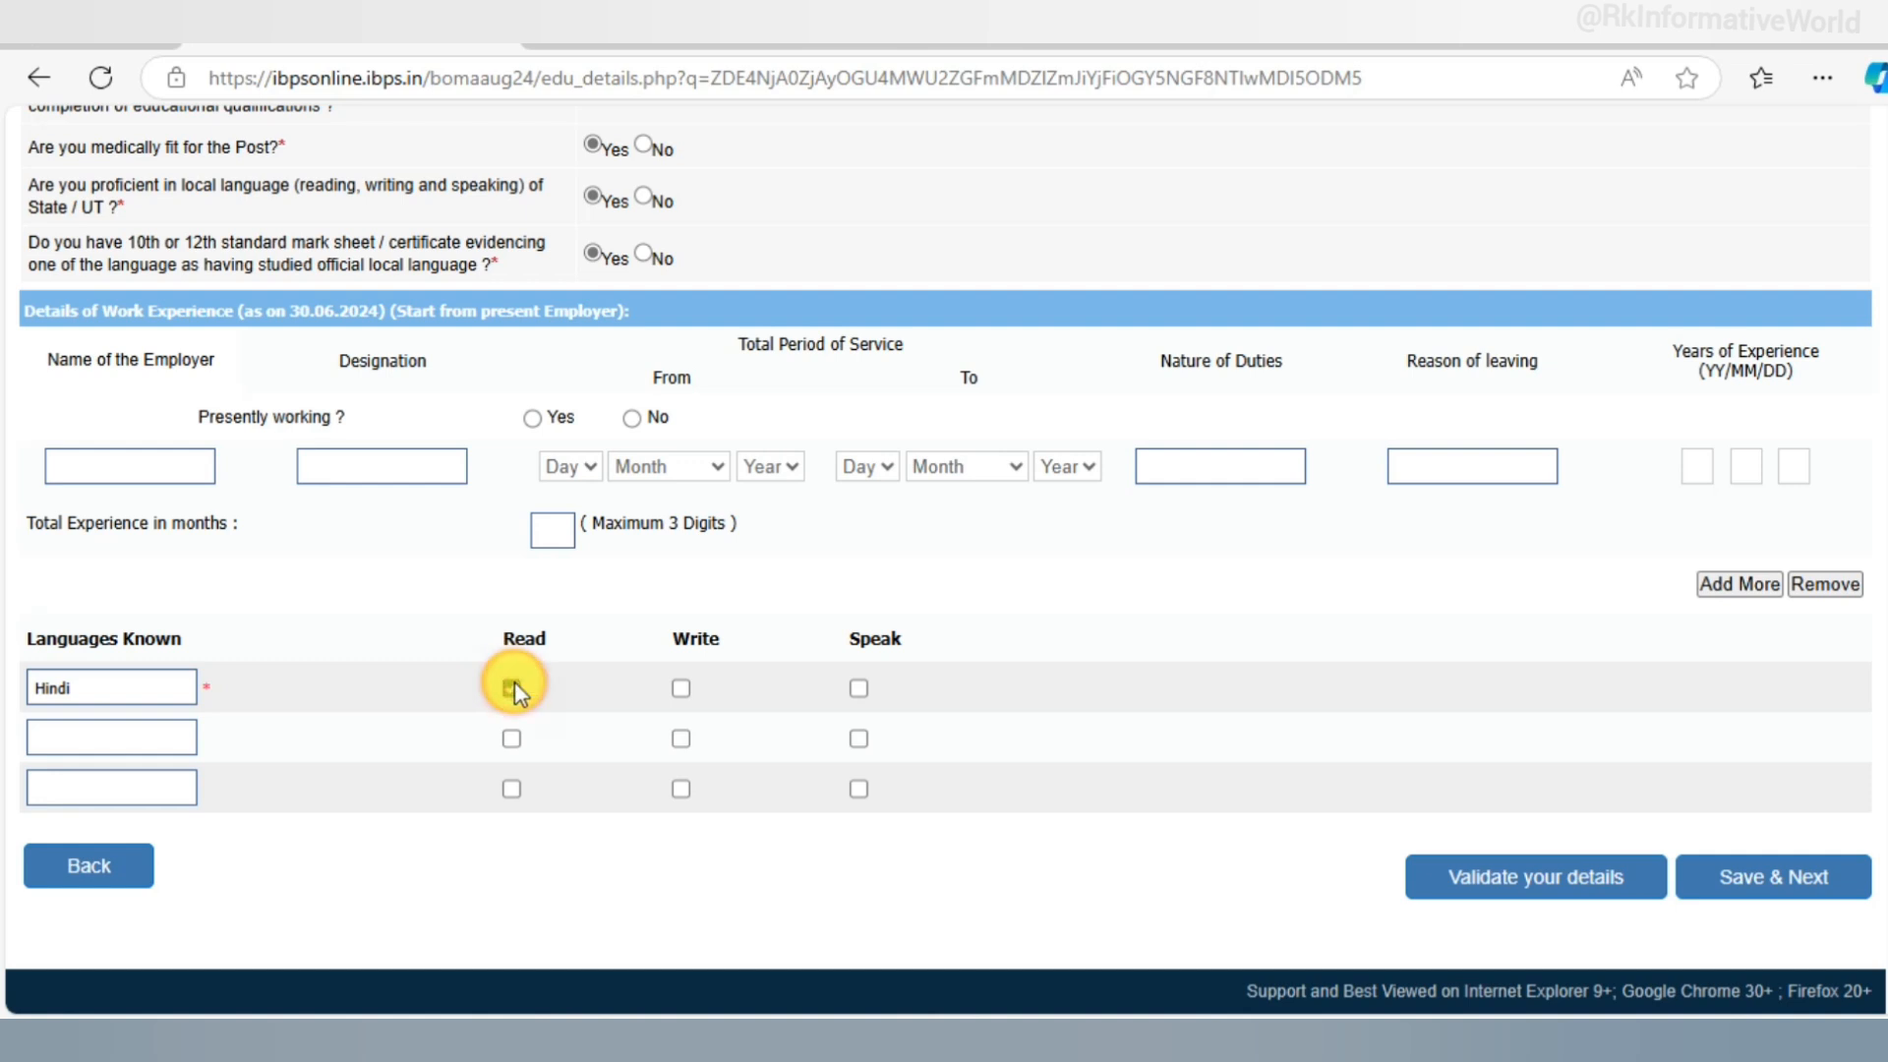
pyautogui.click(680, 687)
pyautogui.click(858, 688)
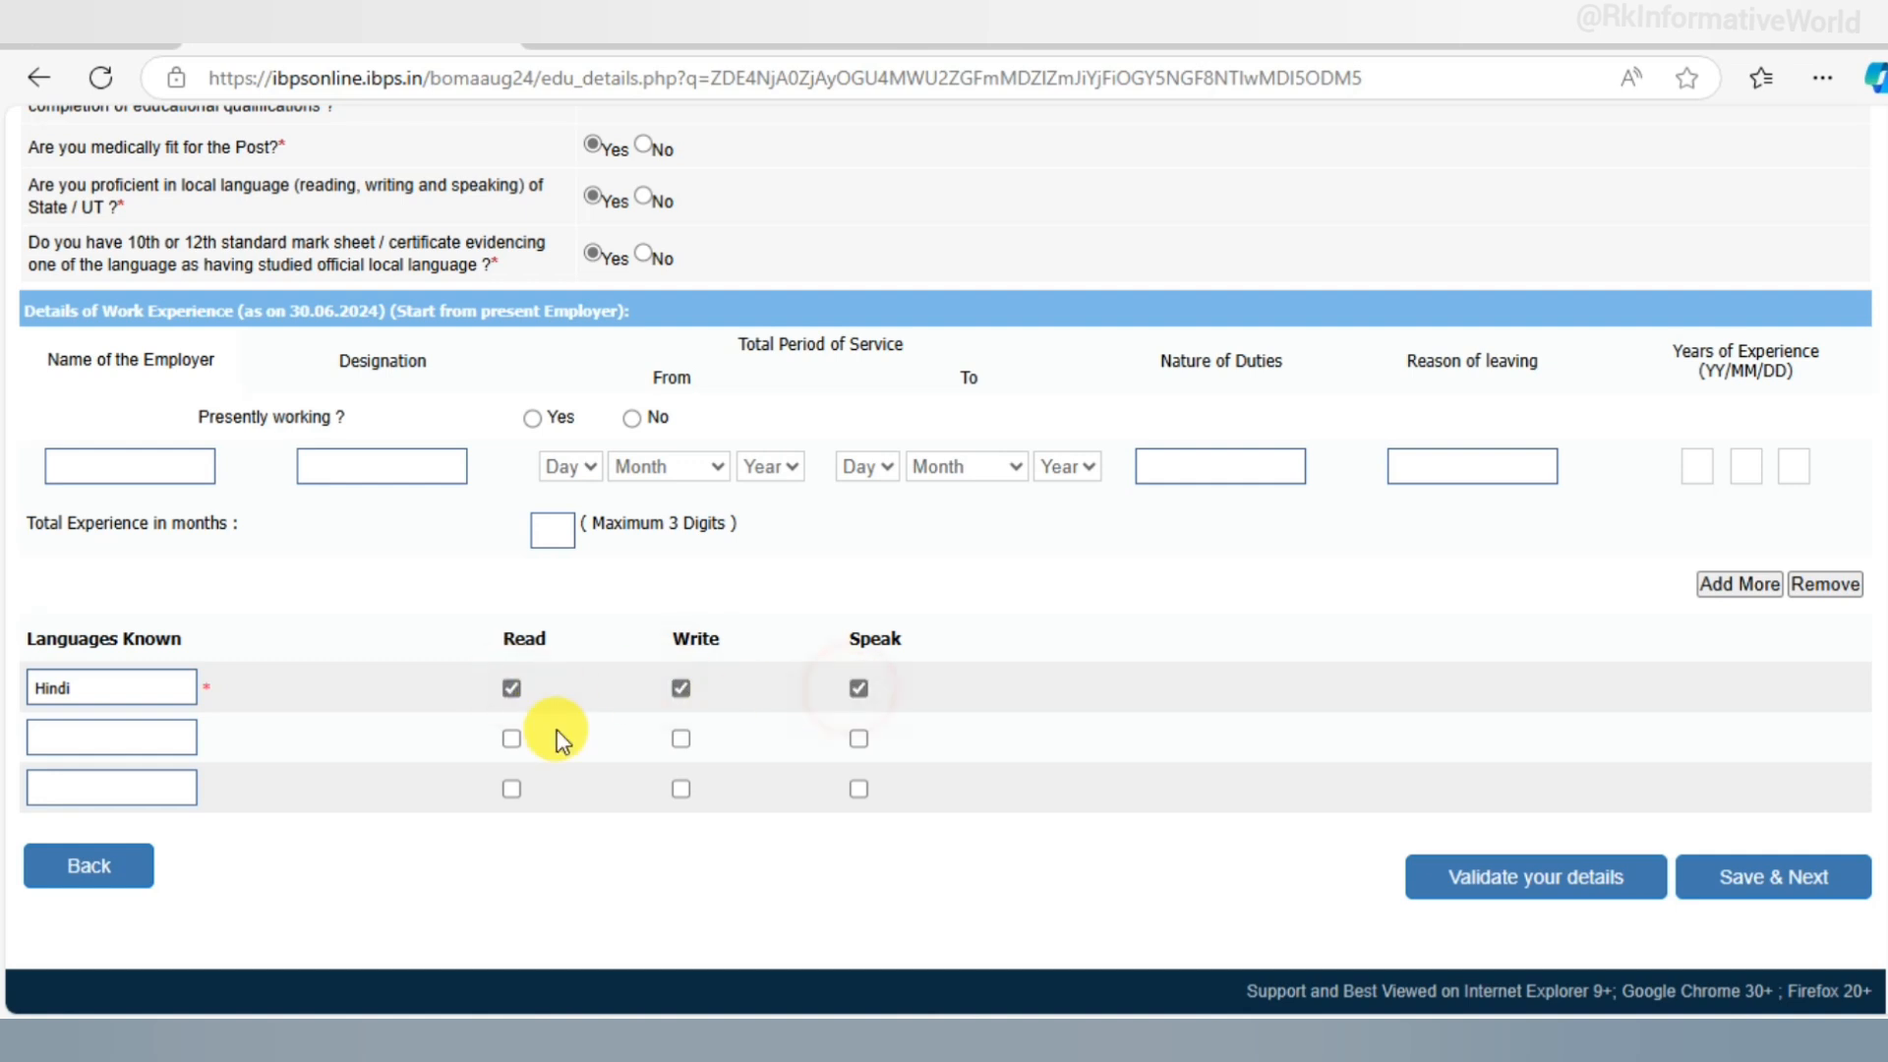
# - Add eng as a second language with read, write and speak ability, then save the qualification details and continue
pyautogui.click(128, 735)
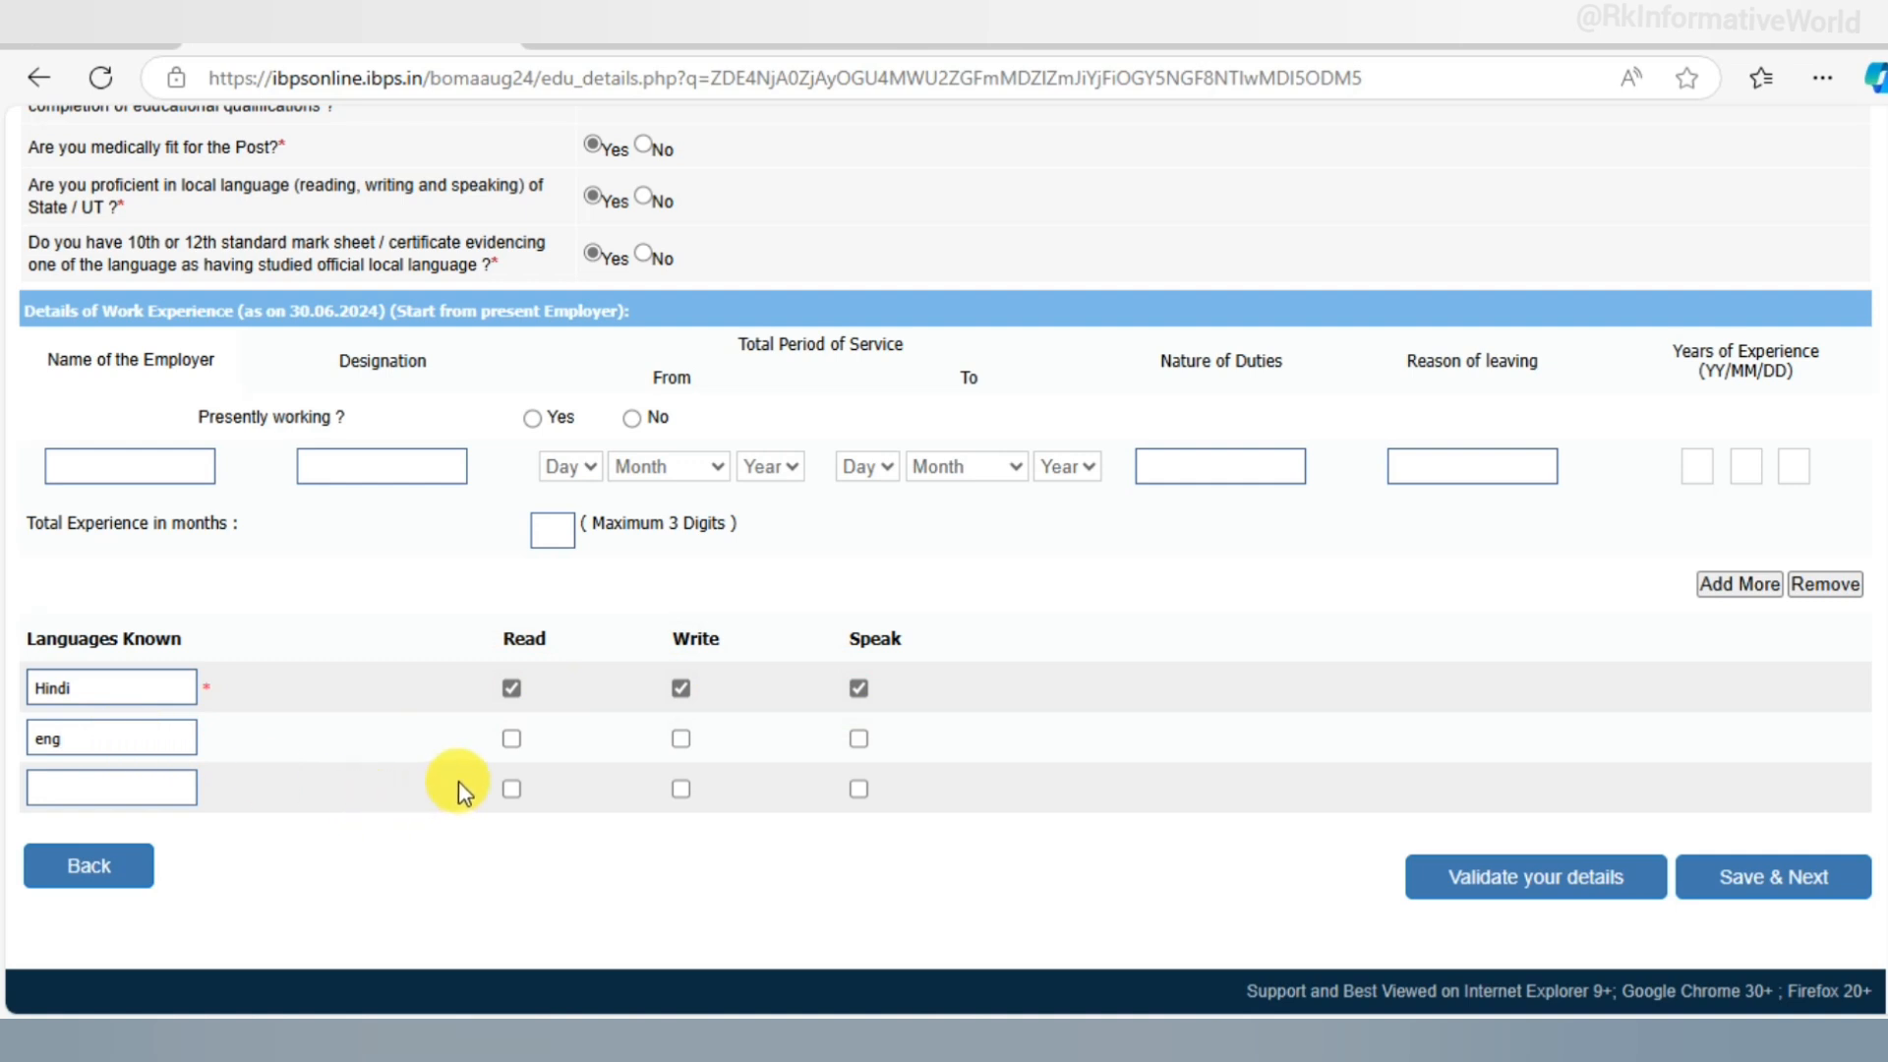
pyautogui.click(511, 738)
pyautogui.click(680, 738)
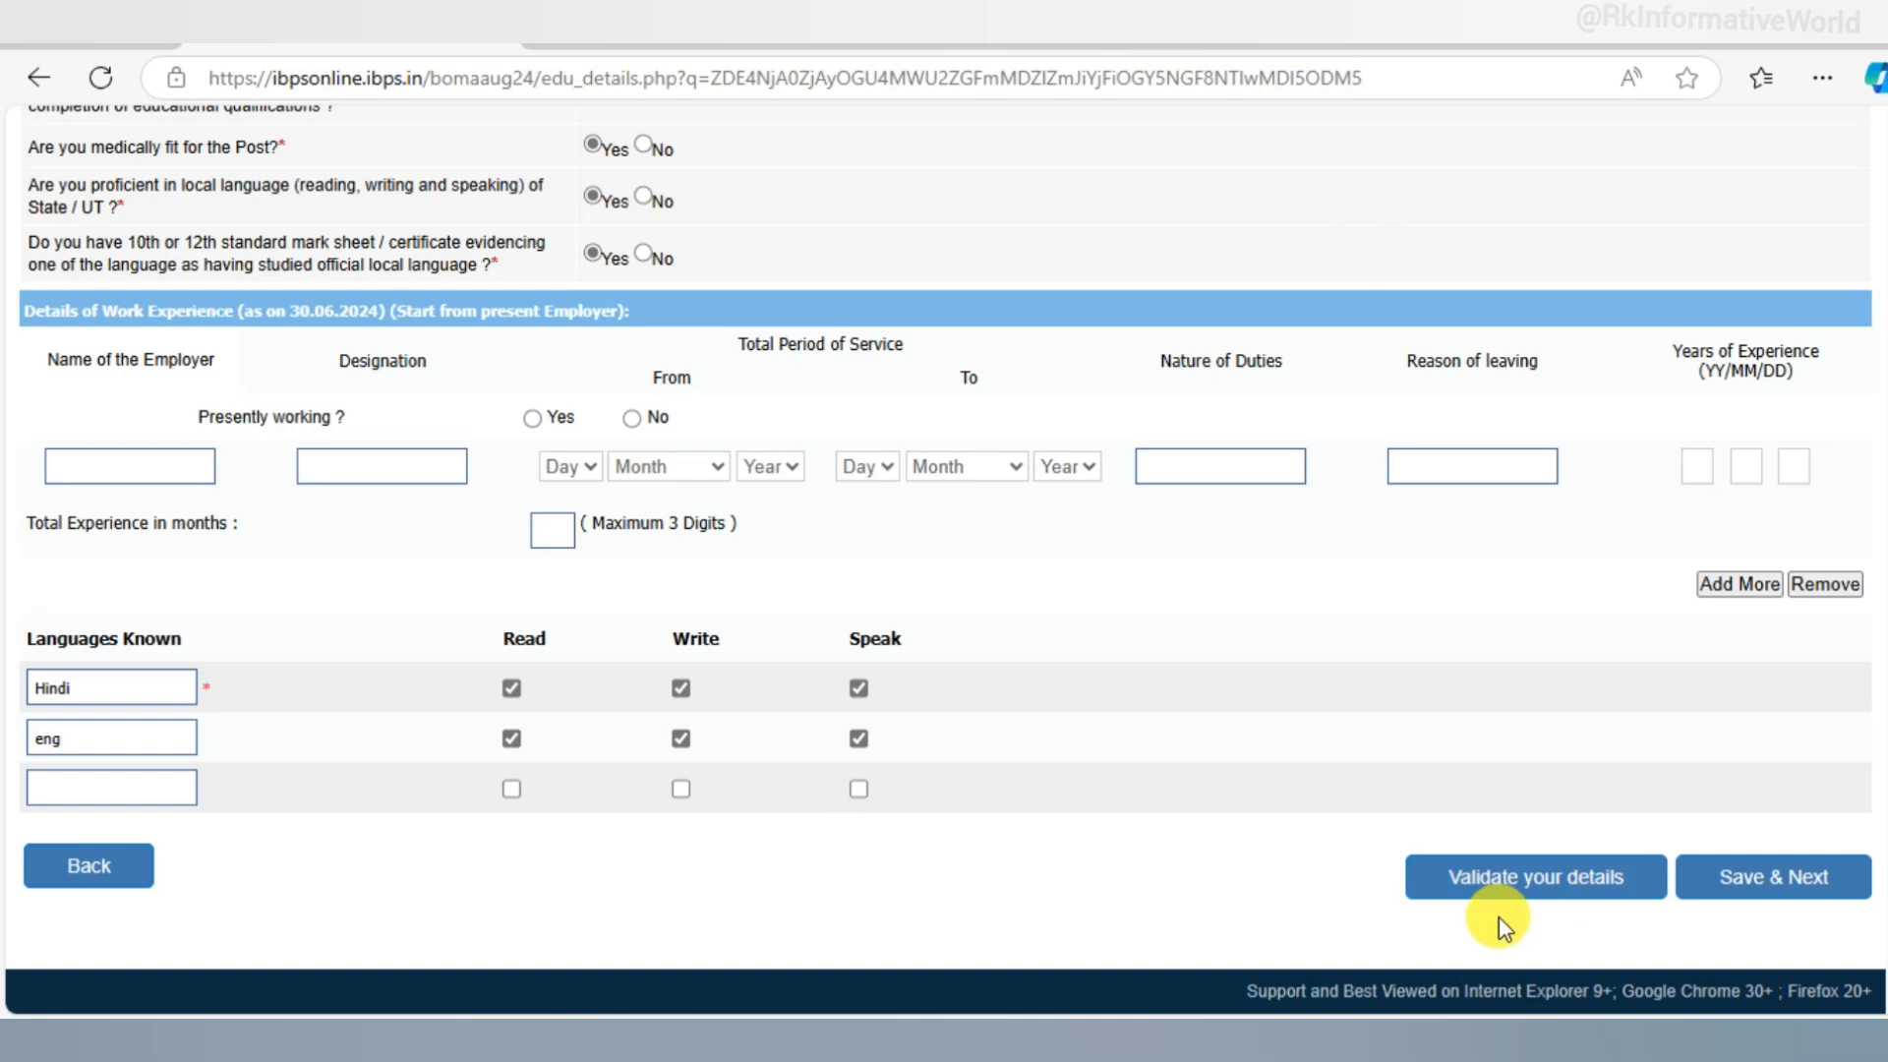
pyautogui.click(1809, 890)
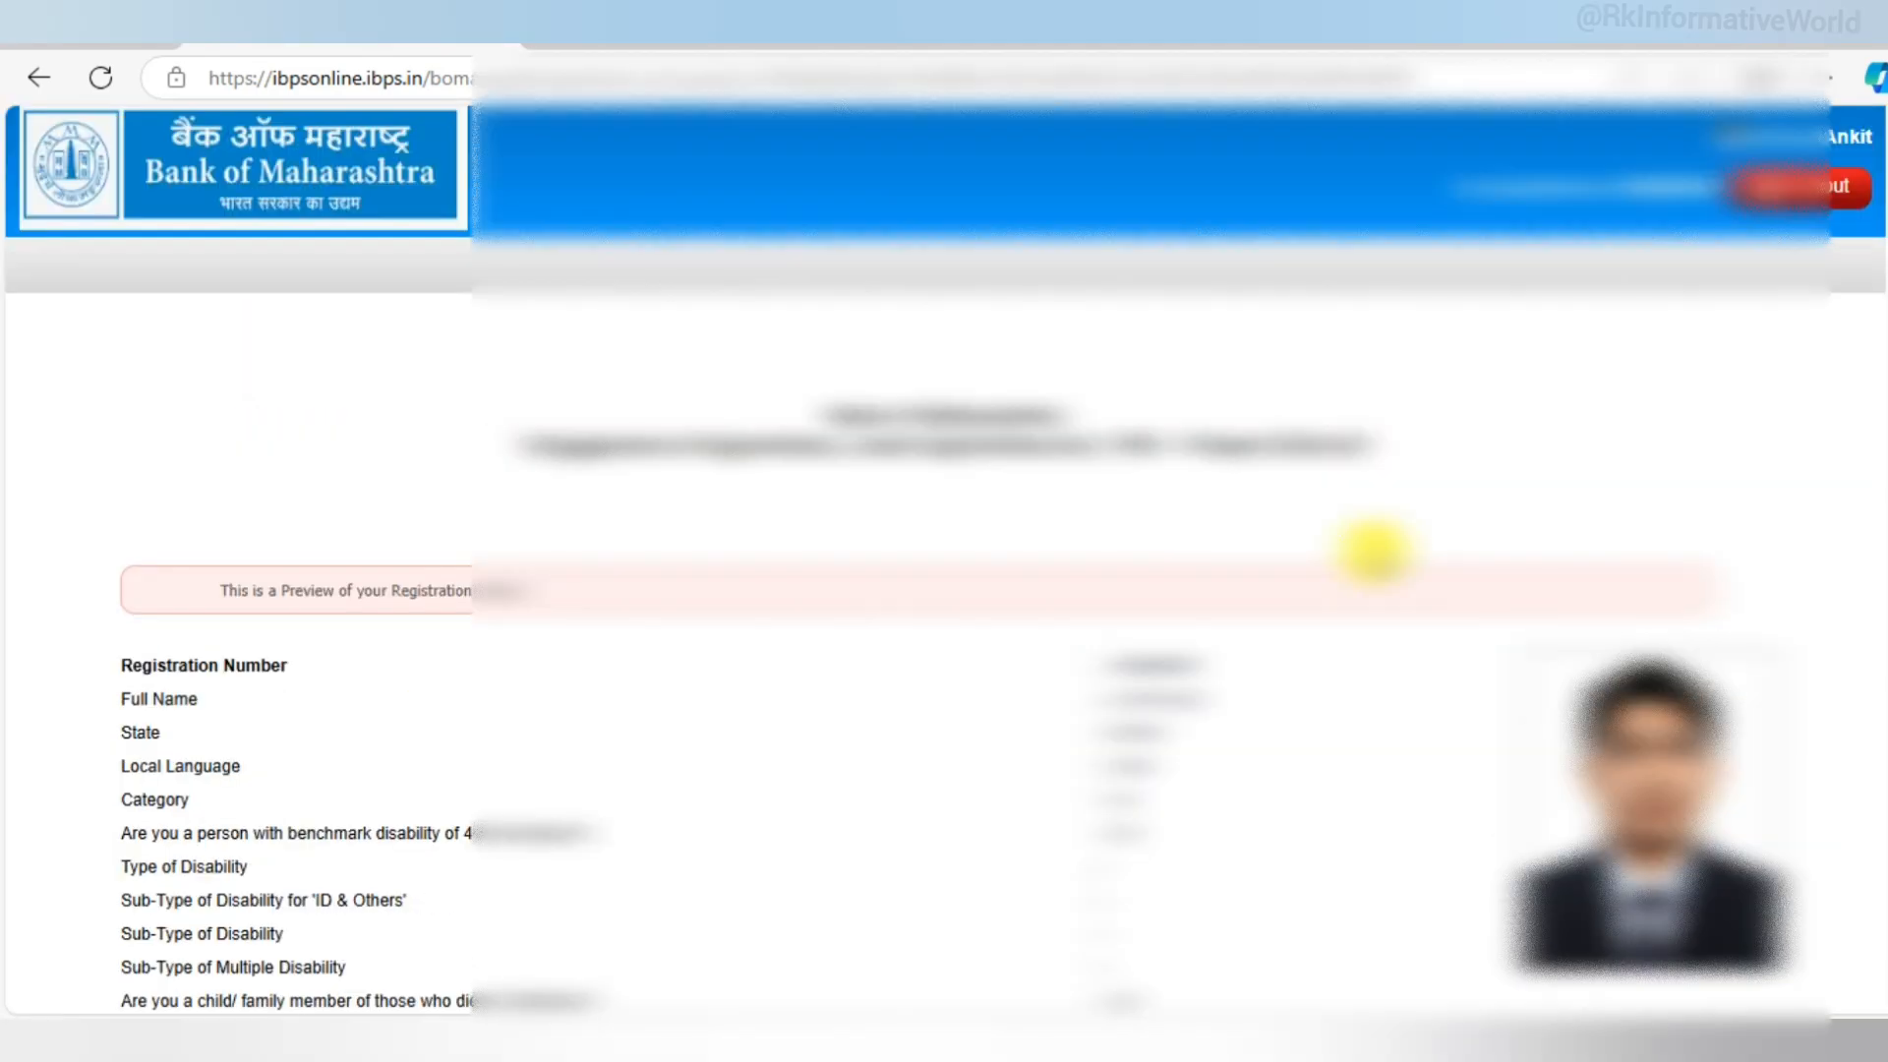
# - Review the registration preview through to the end, agree to the declaration, and complete the registration
pyautogui.scroll(-3, 1371, 543)
pyautogui.scroll(-8, 1374, 551)
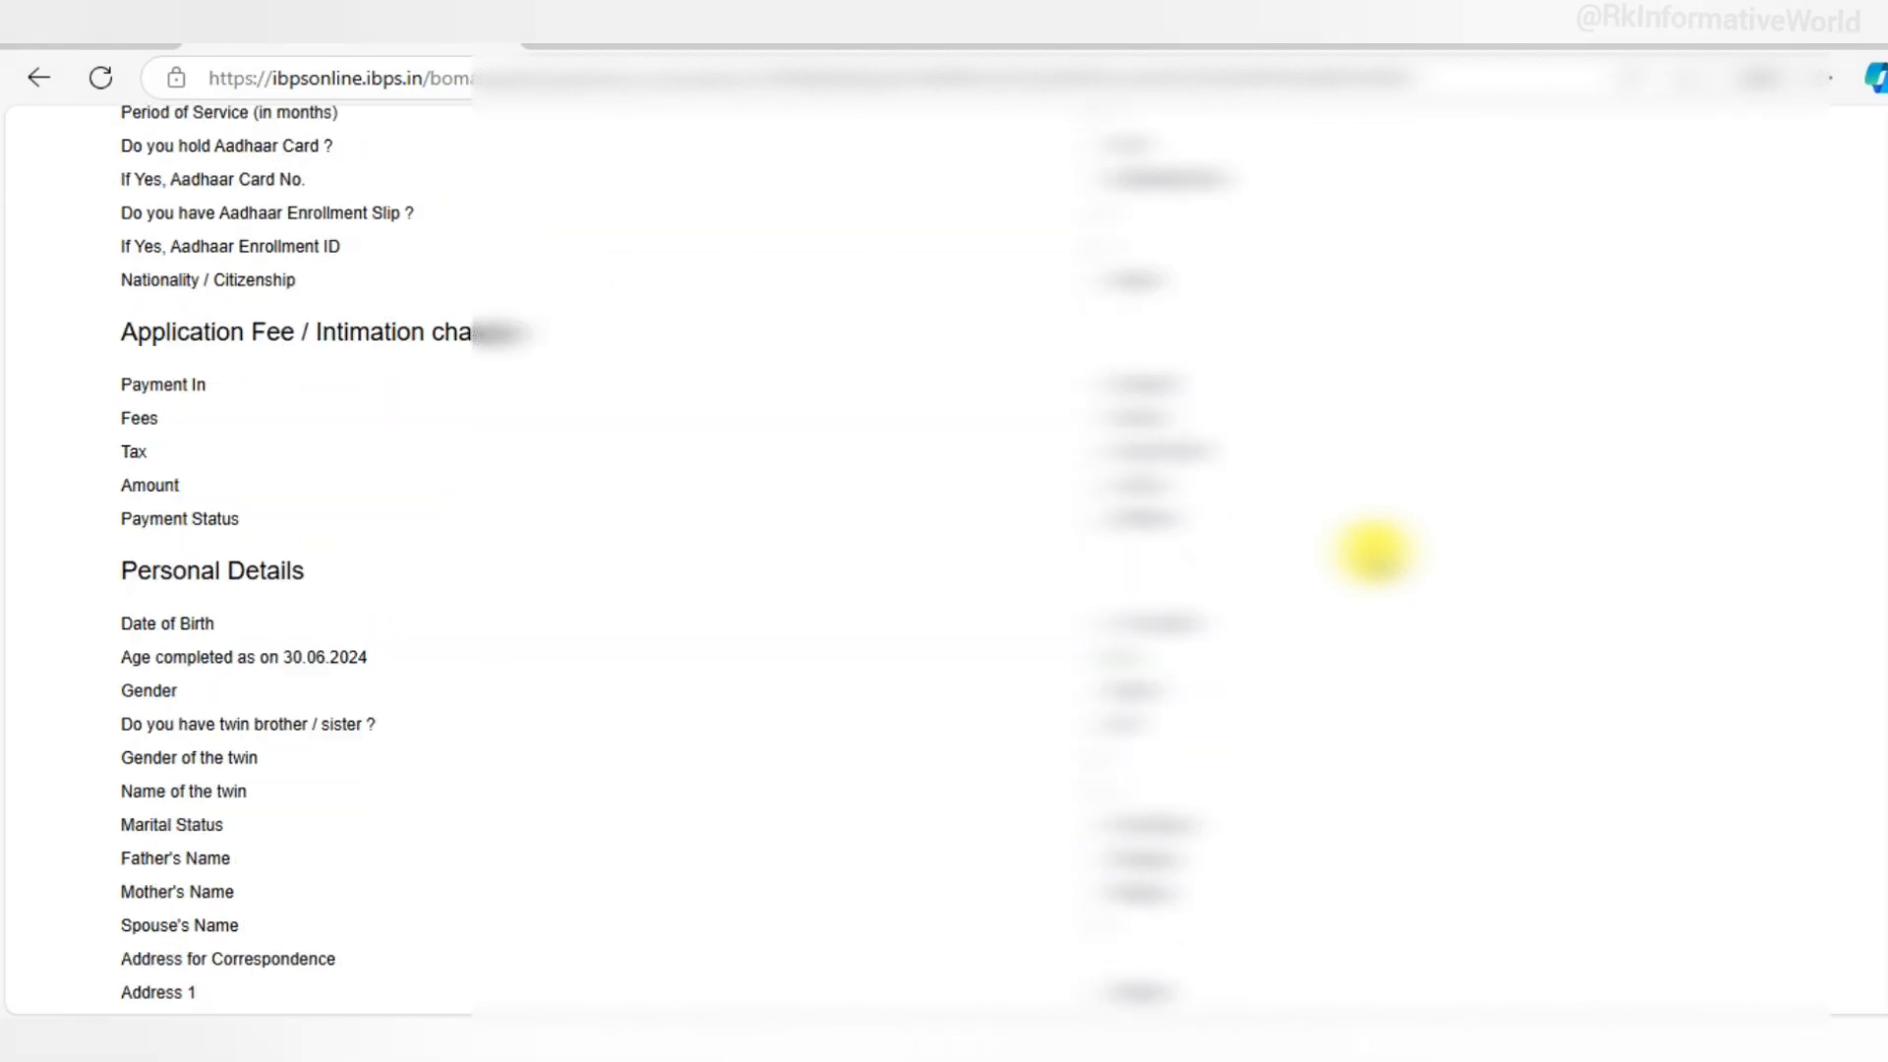
pyautogui.scroll(-20, 1374, 550)
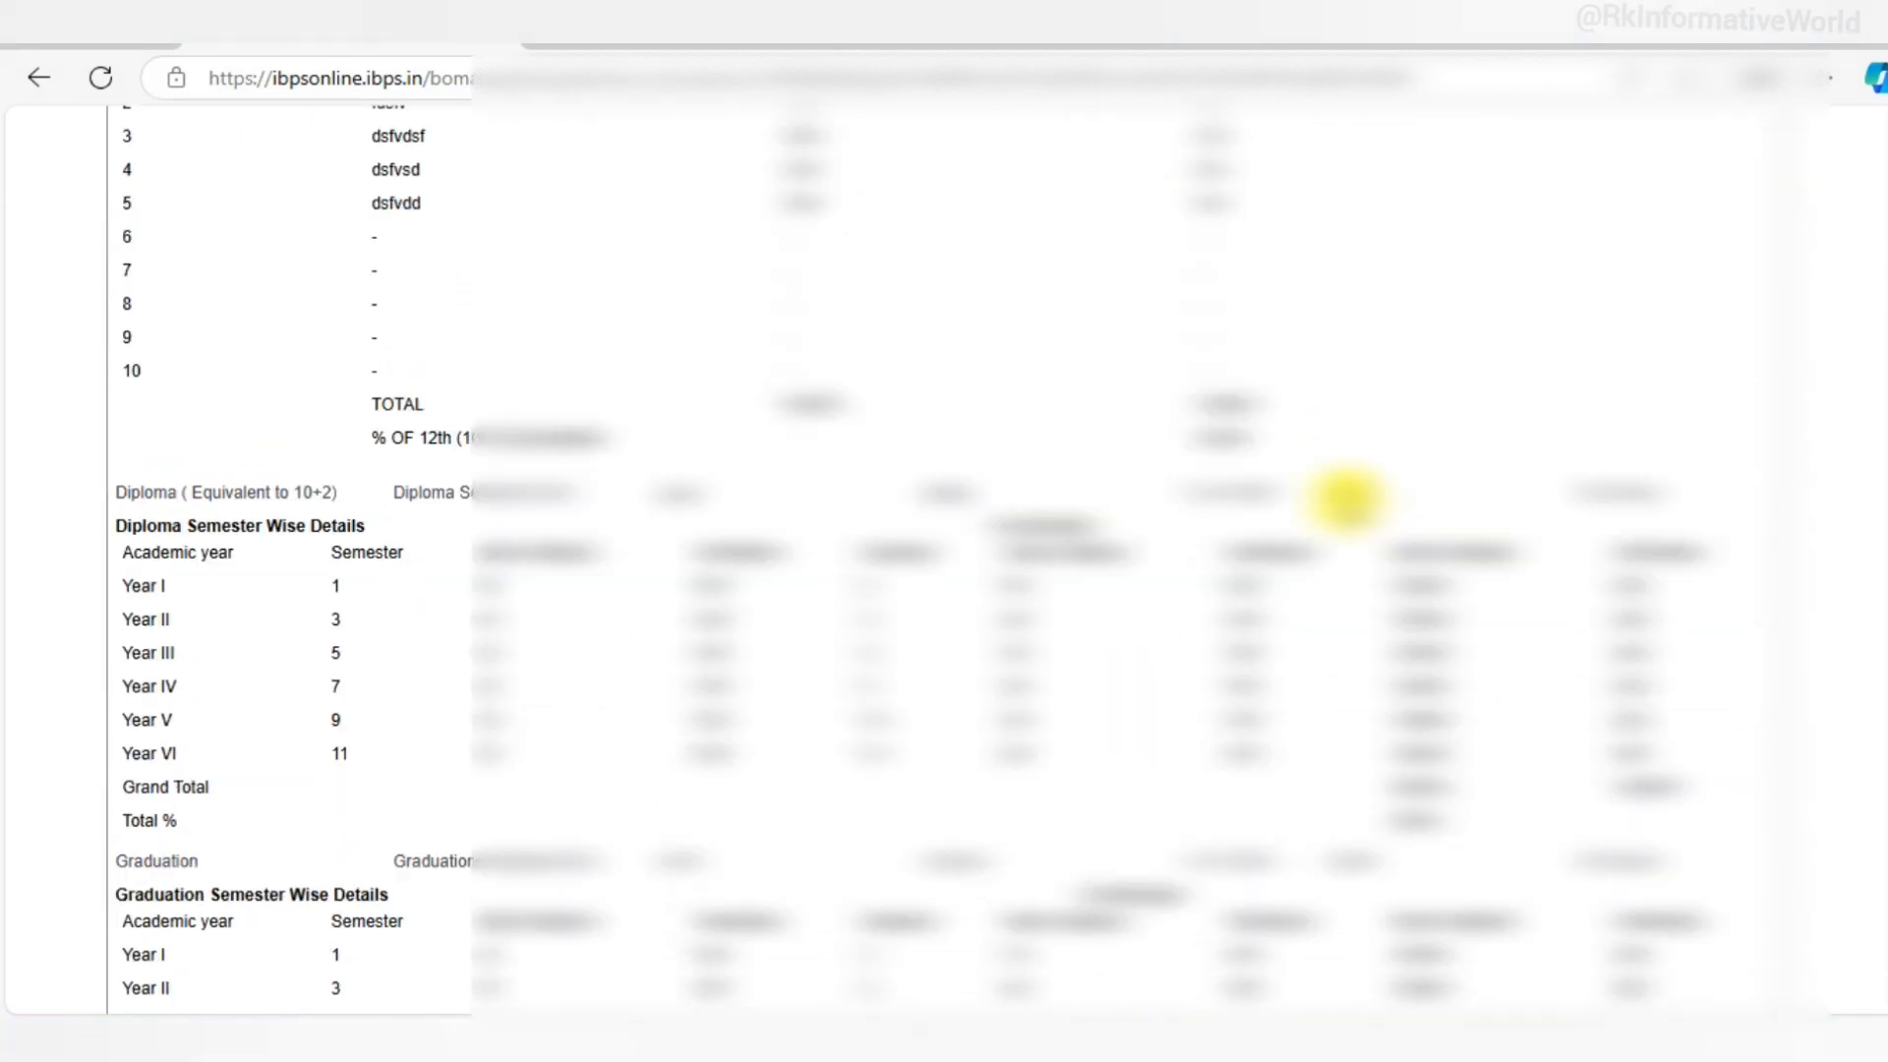
pyautogui.scroll(-4, 1347, 501)
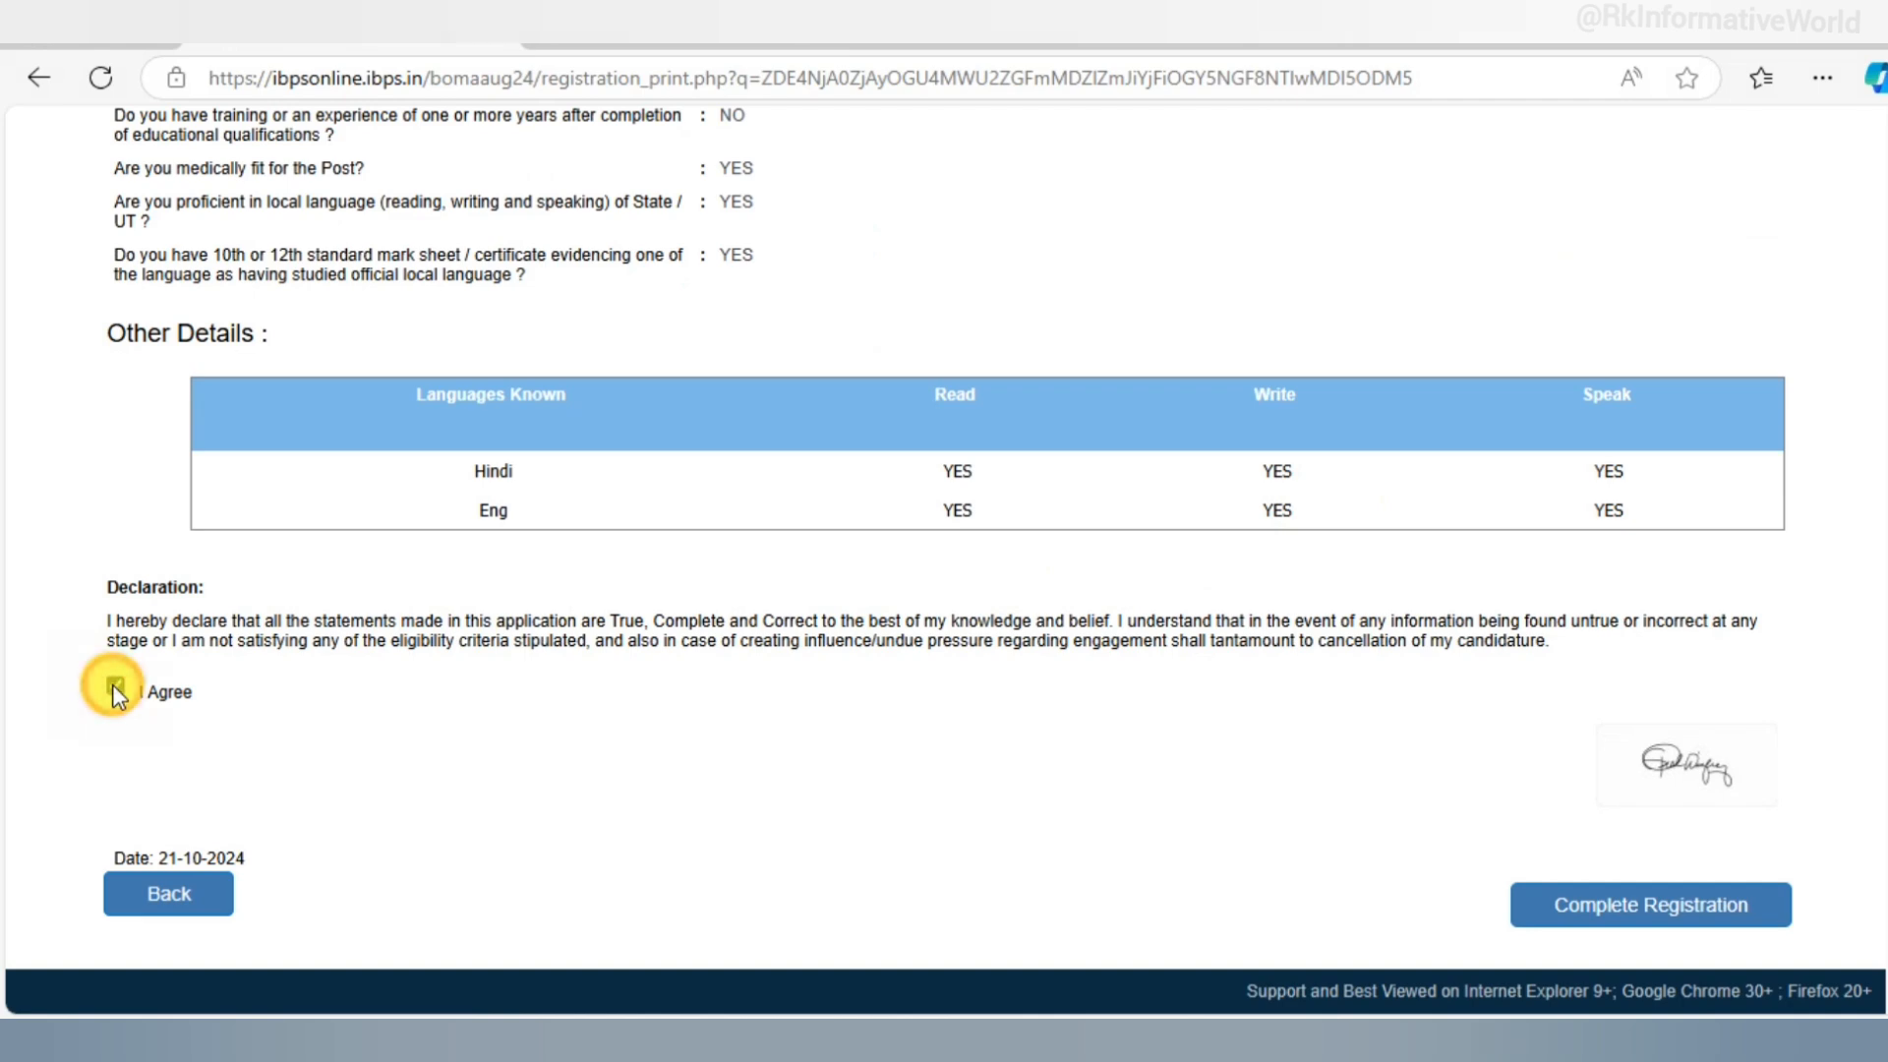
pyautogui.click(1581, 906)
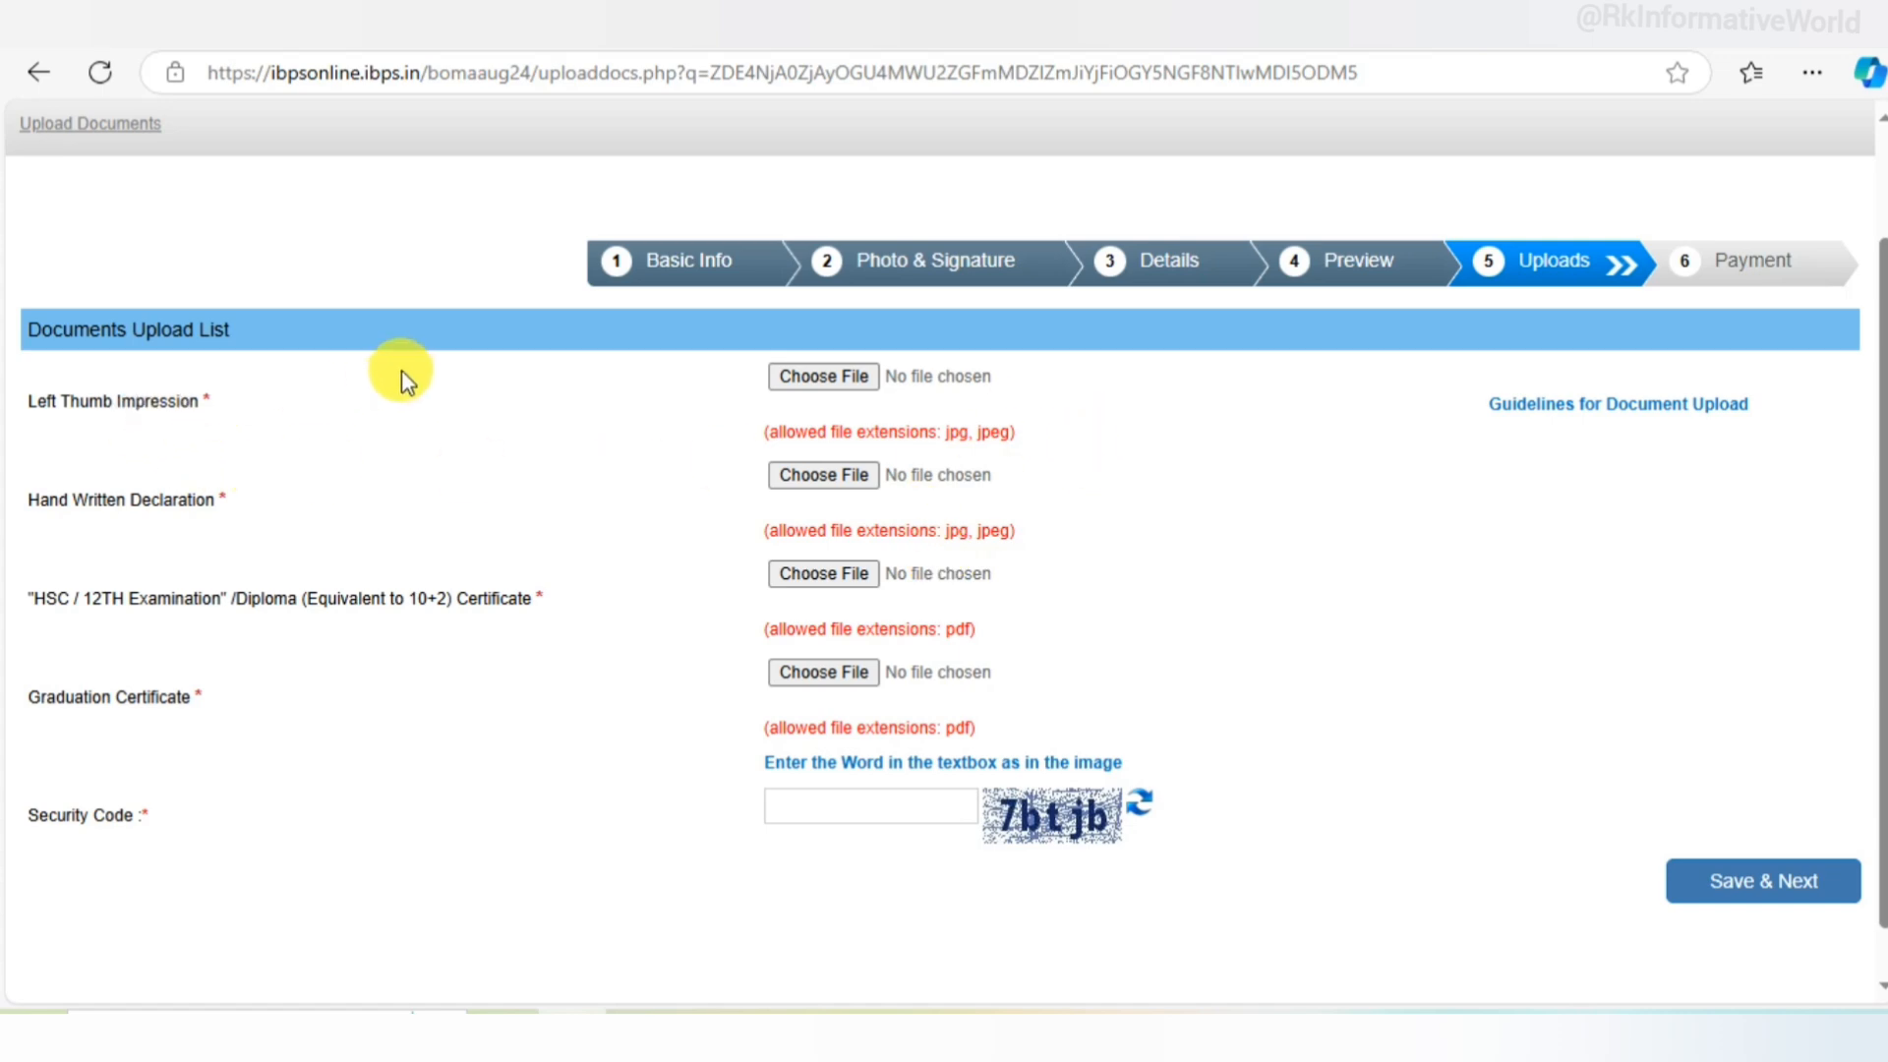
# - Switch to the notification PDF and draw a red tick beside the left thumb impression's 20KB – 50KB file size on page 9
pyautogui.click(689, 24)
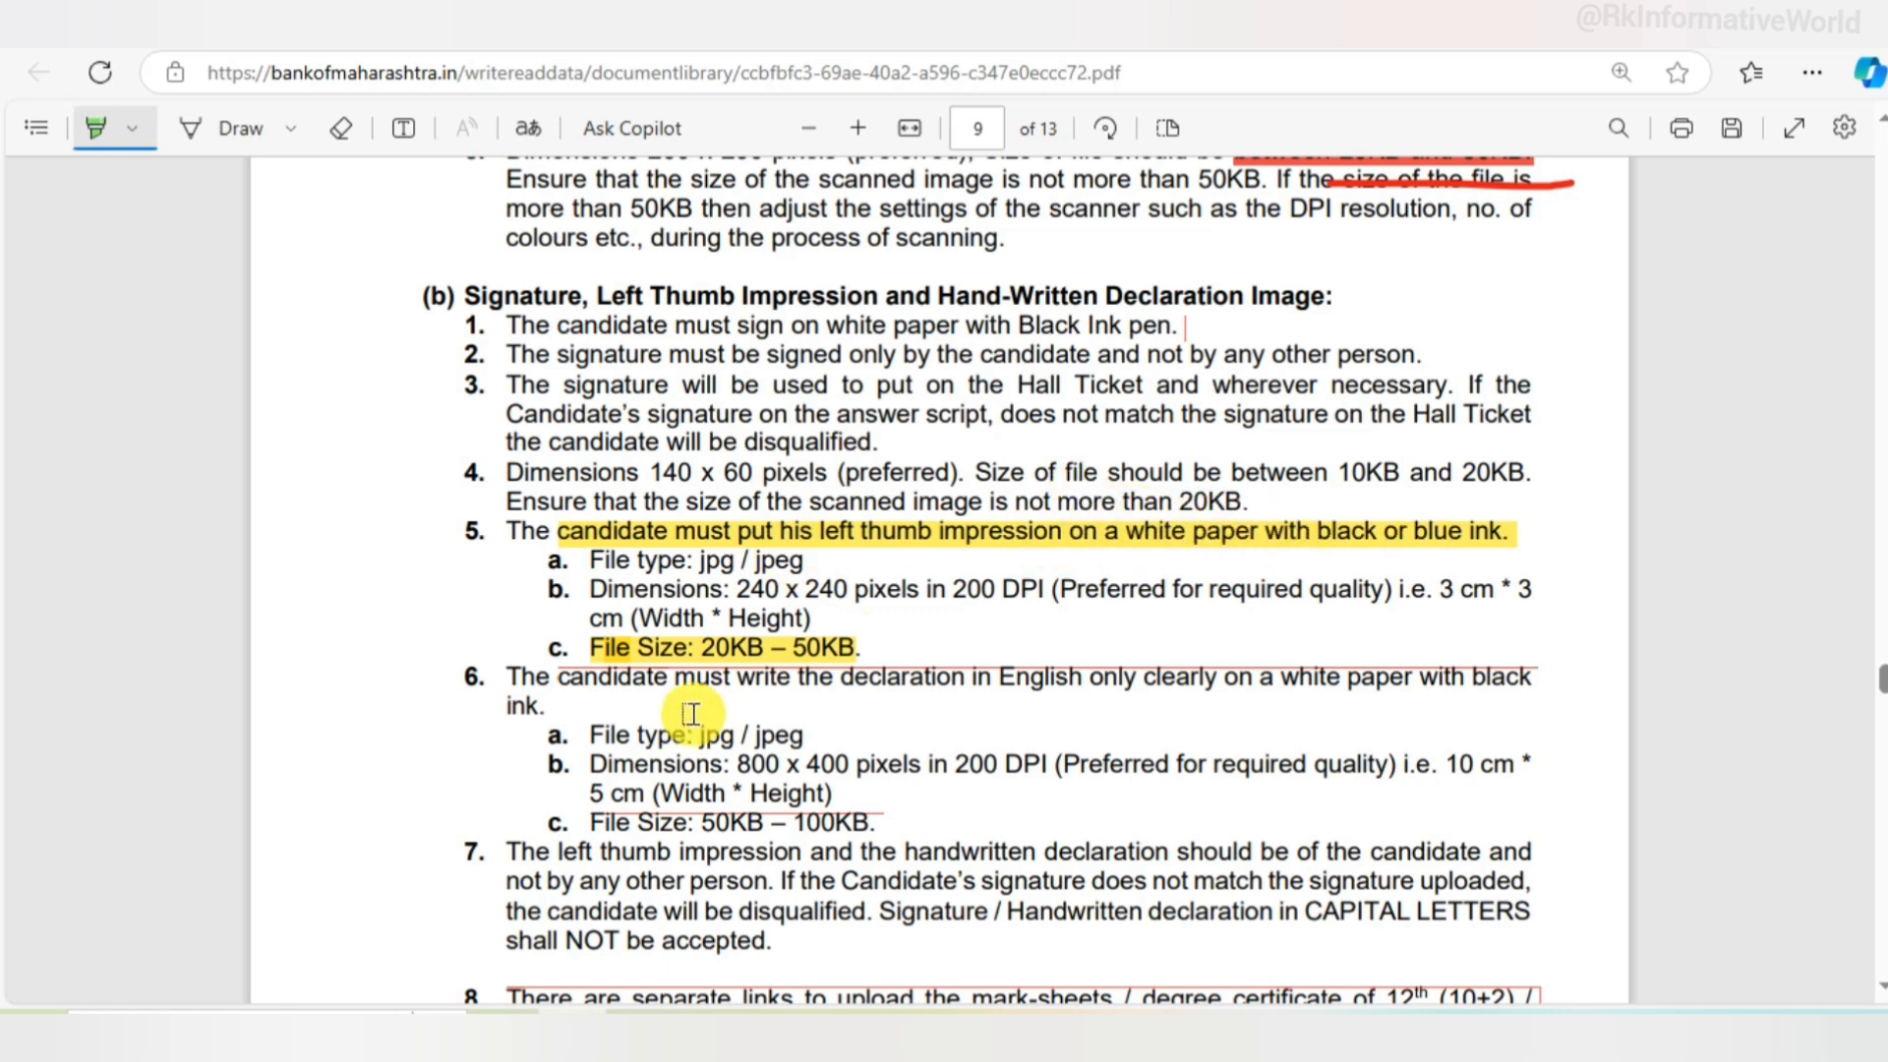
pyautogui.click(204, 129)
pyautogui.moveTo(574, 606); pyautogui.dragTo(503, 649)
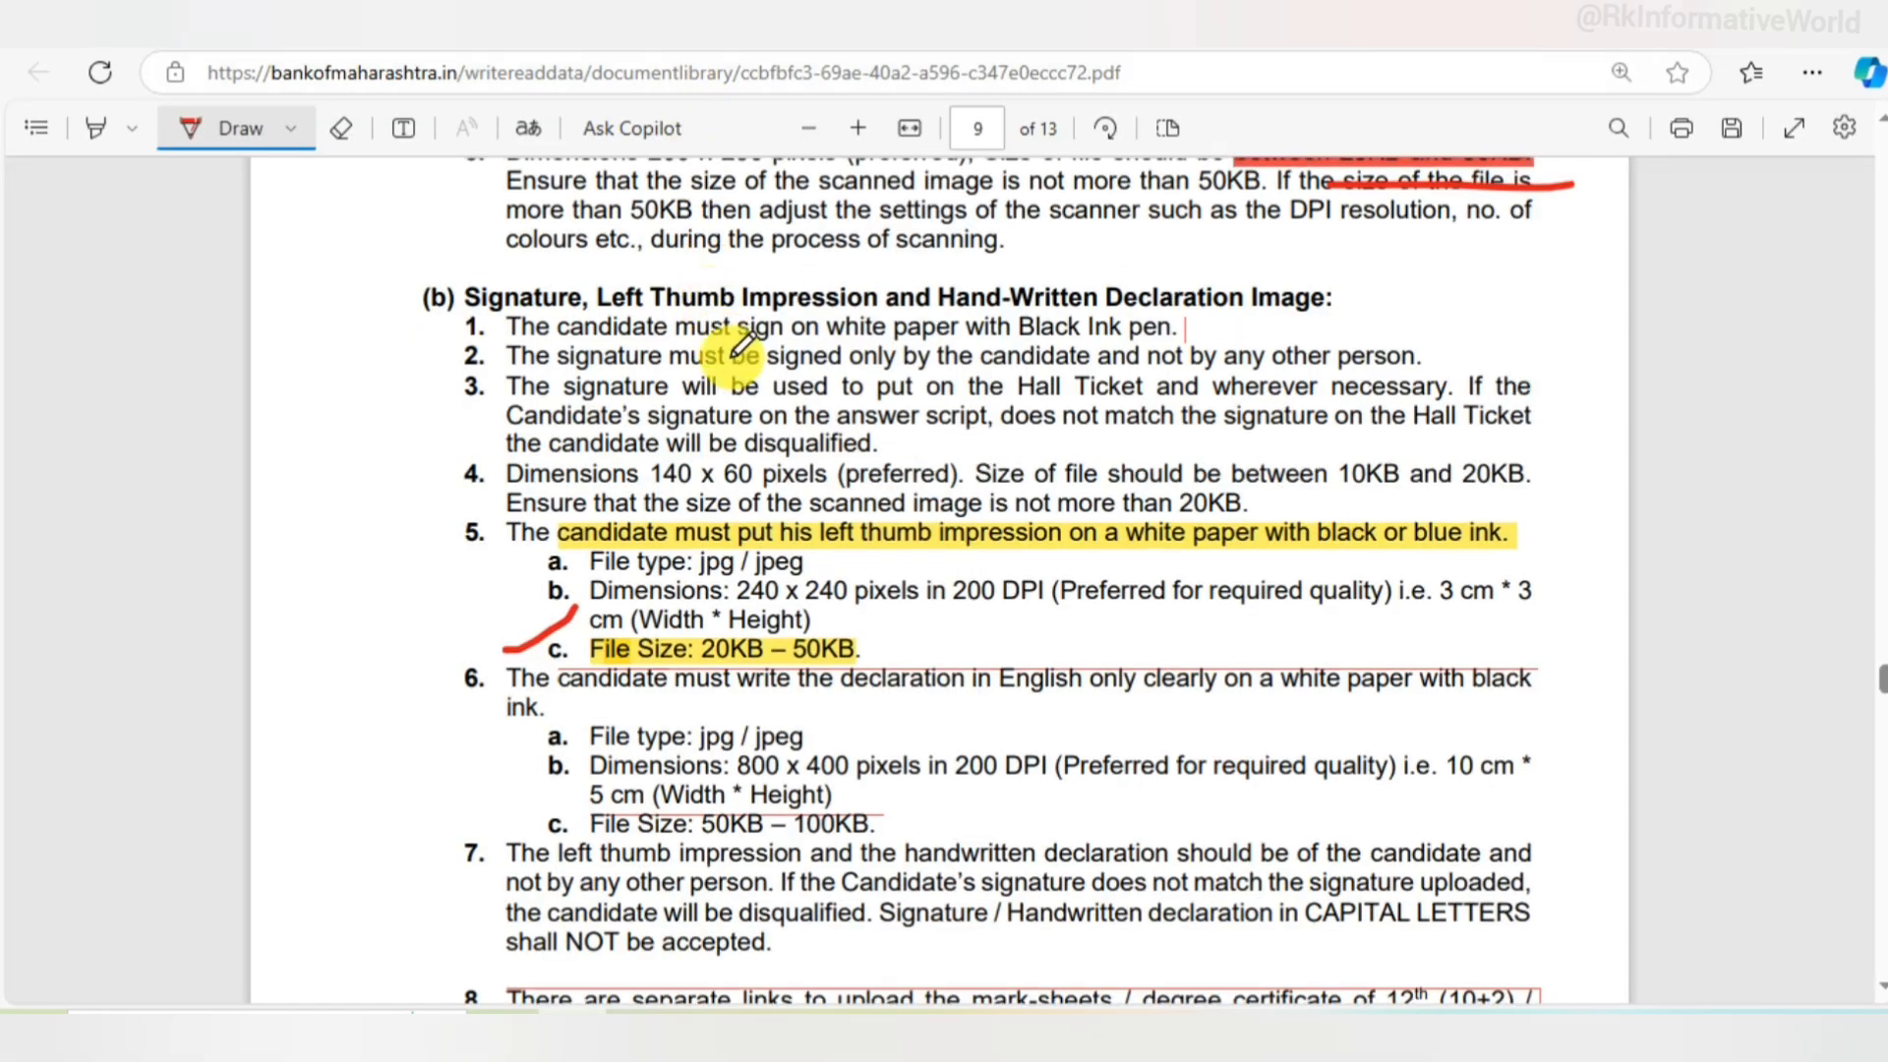
# - On page 8 of the notification, underline "written declaration" in point 05 and draw a vertical line beside points 05 to 09
pyautogui.scroll(-10, 843, 358)
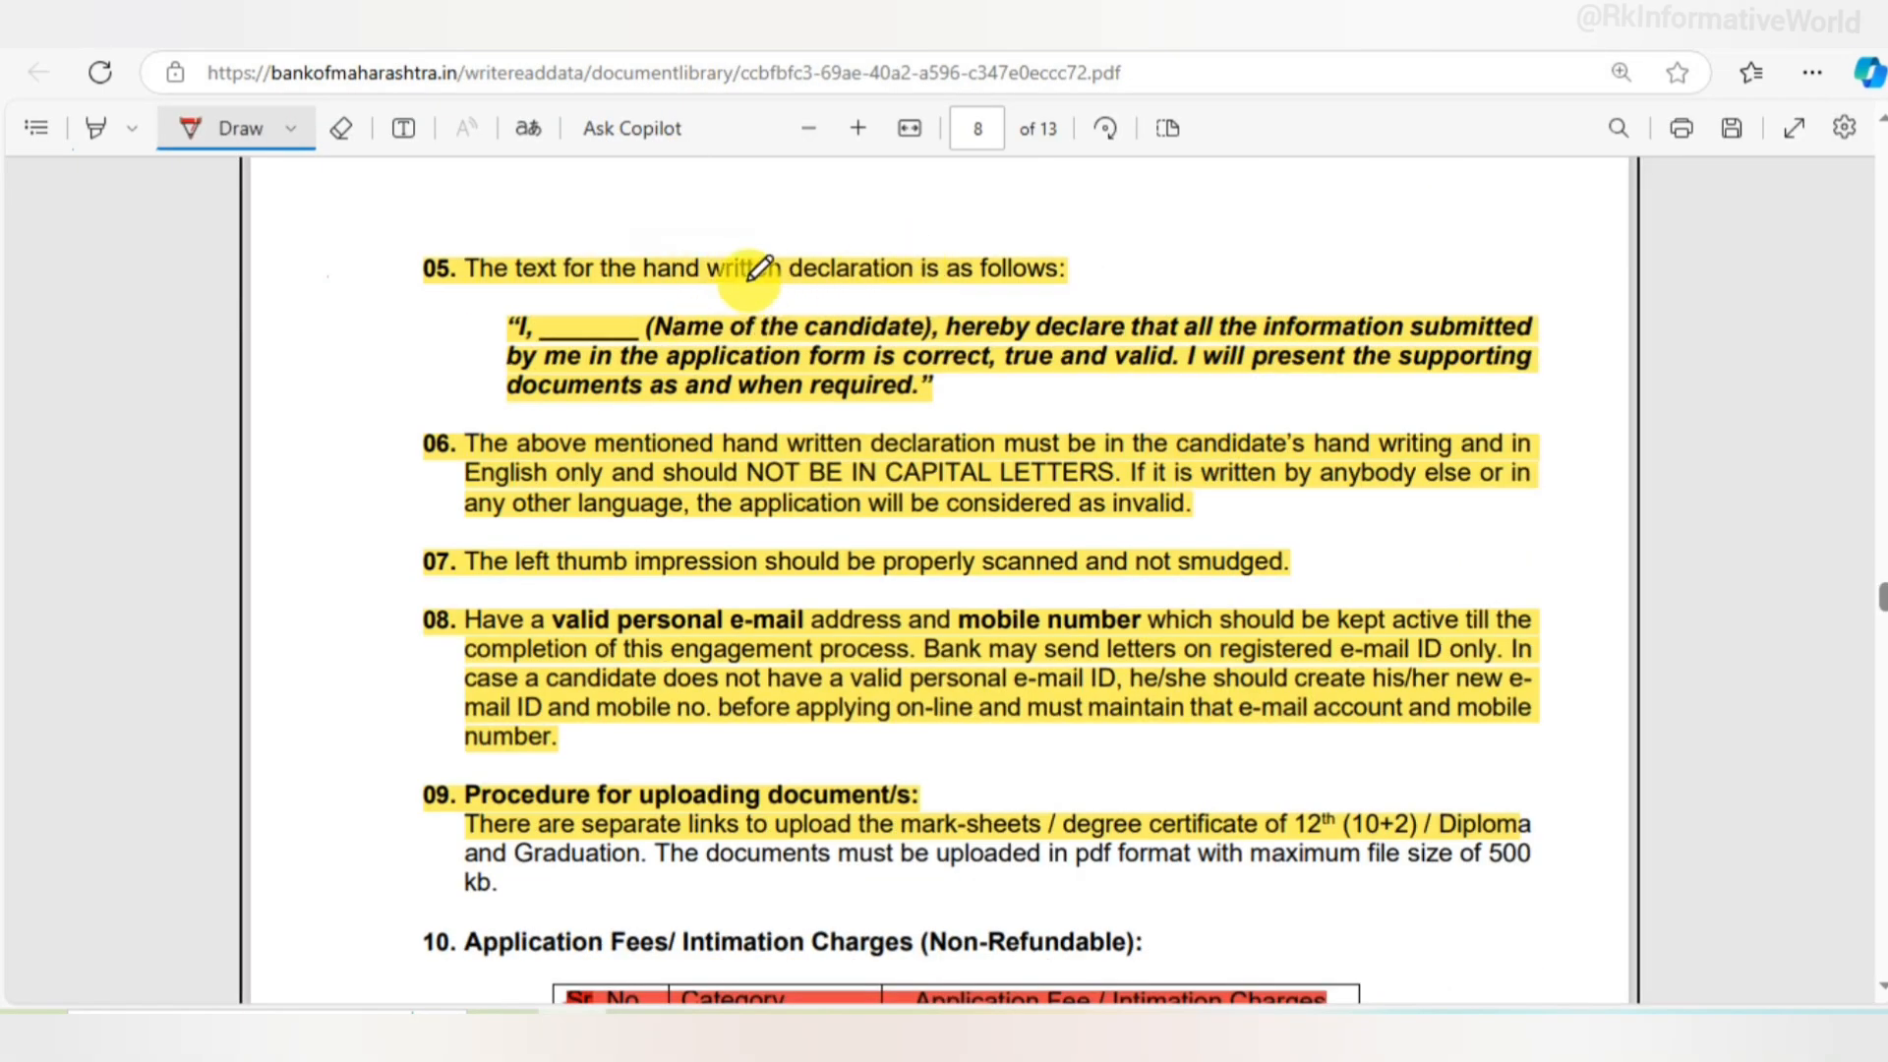
pyautogui.moveTo(717, 281); pyautogui.dragTo(937, 295)
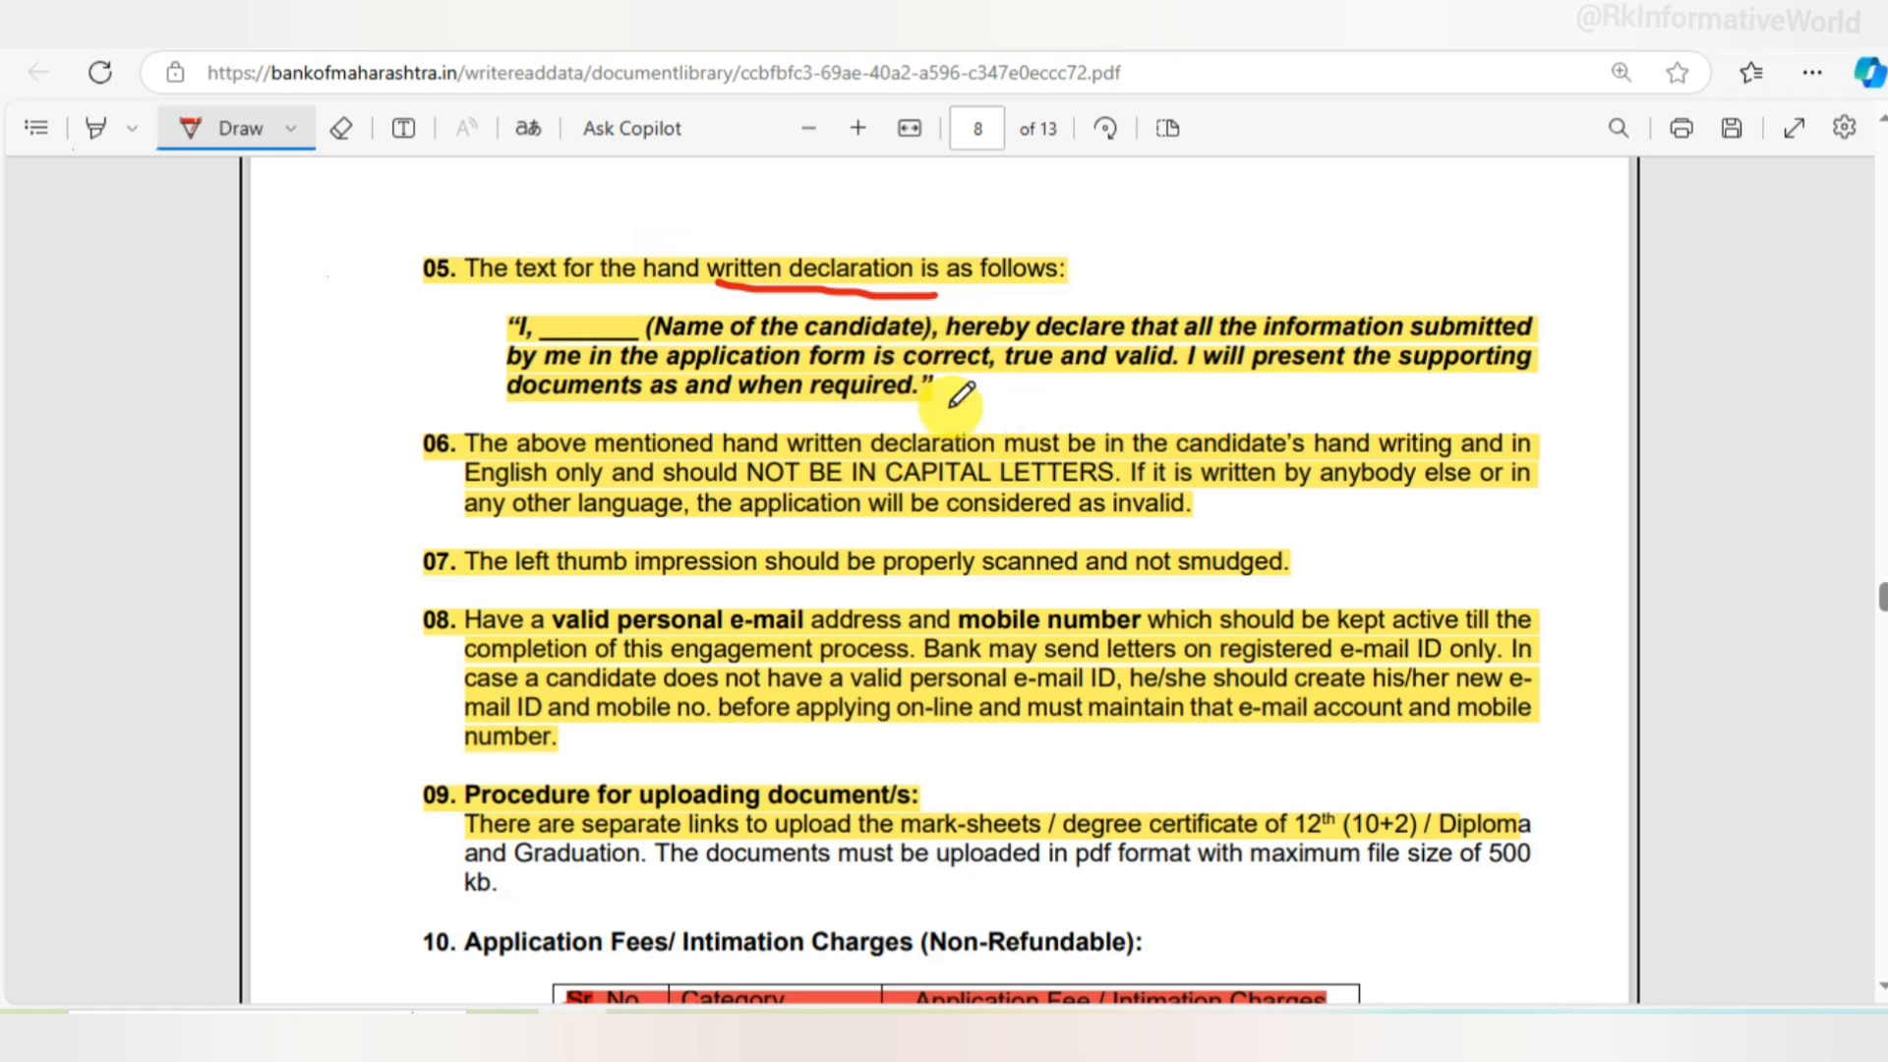
pyautogui.moveTo(370, 228); pyautogui.dragTo(379, 865)
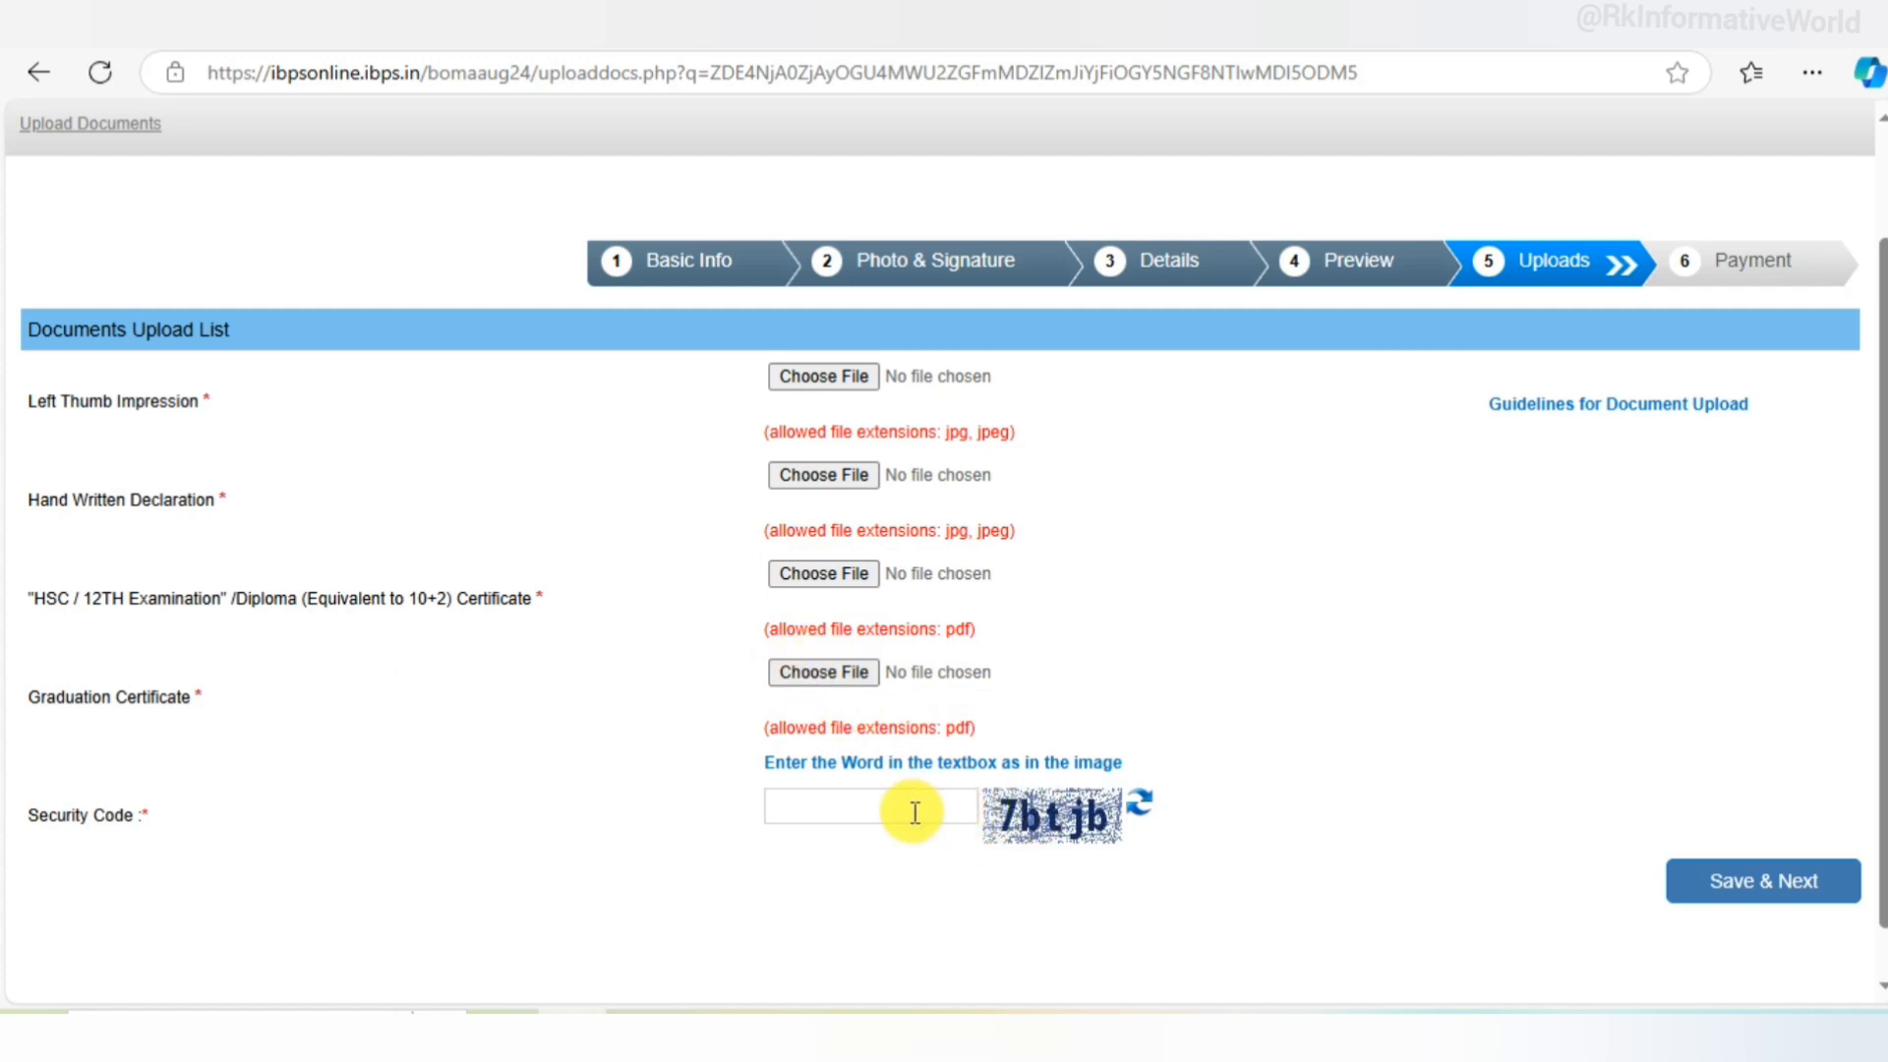
# - Return to the application form, save the Uploads stage, and submit the Payment stage to open the payment gateway
pyautogui.click(1733, 896)
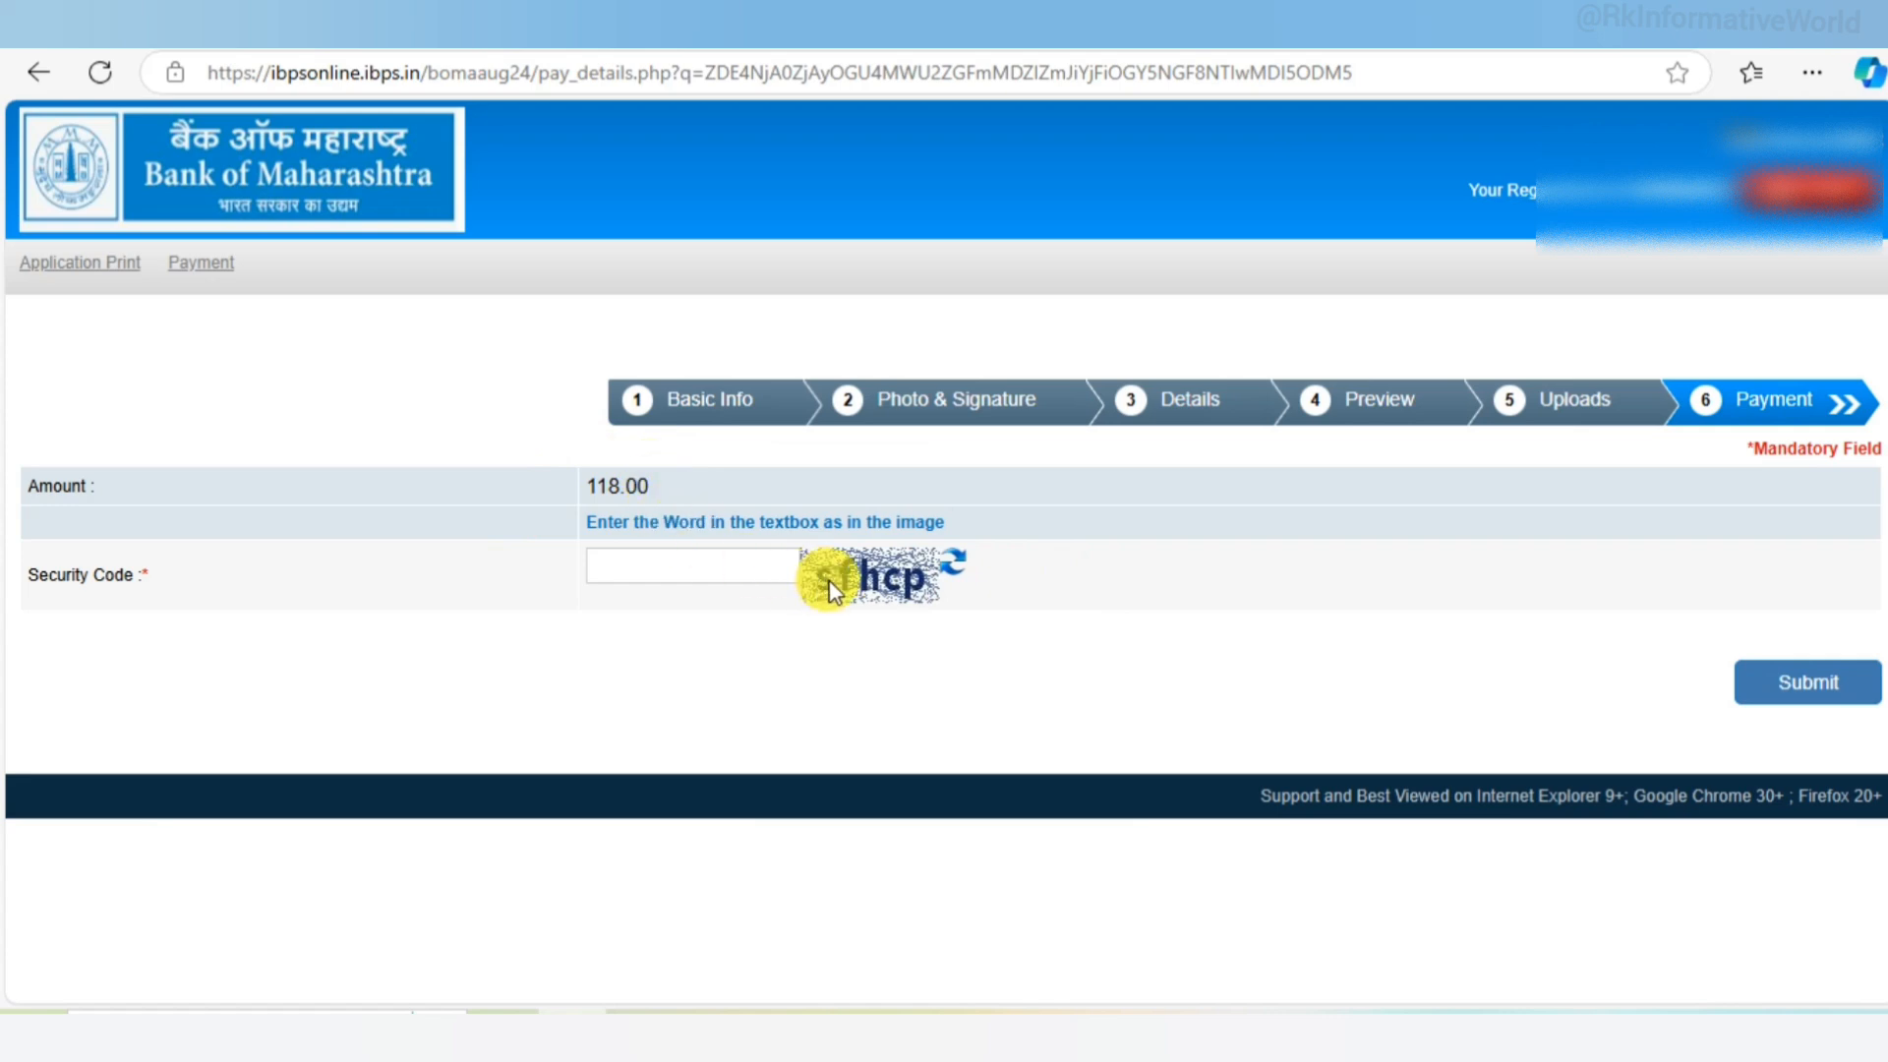
pyautogui.click(1802, 688)
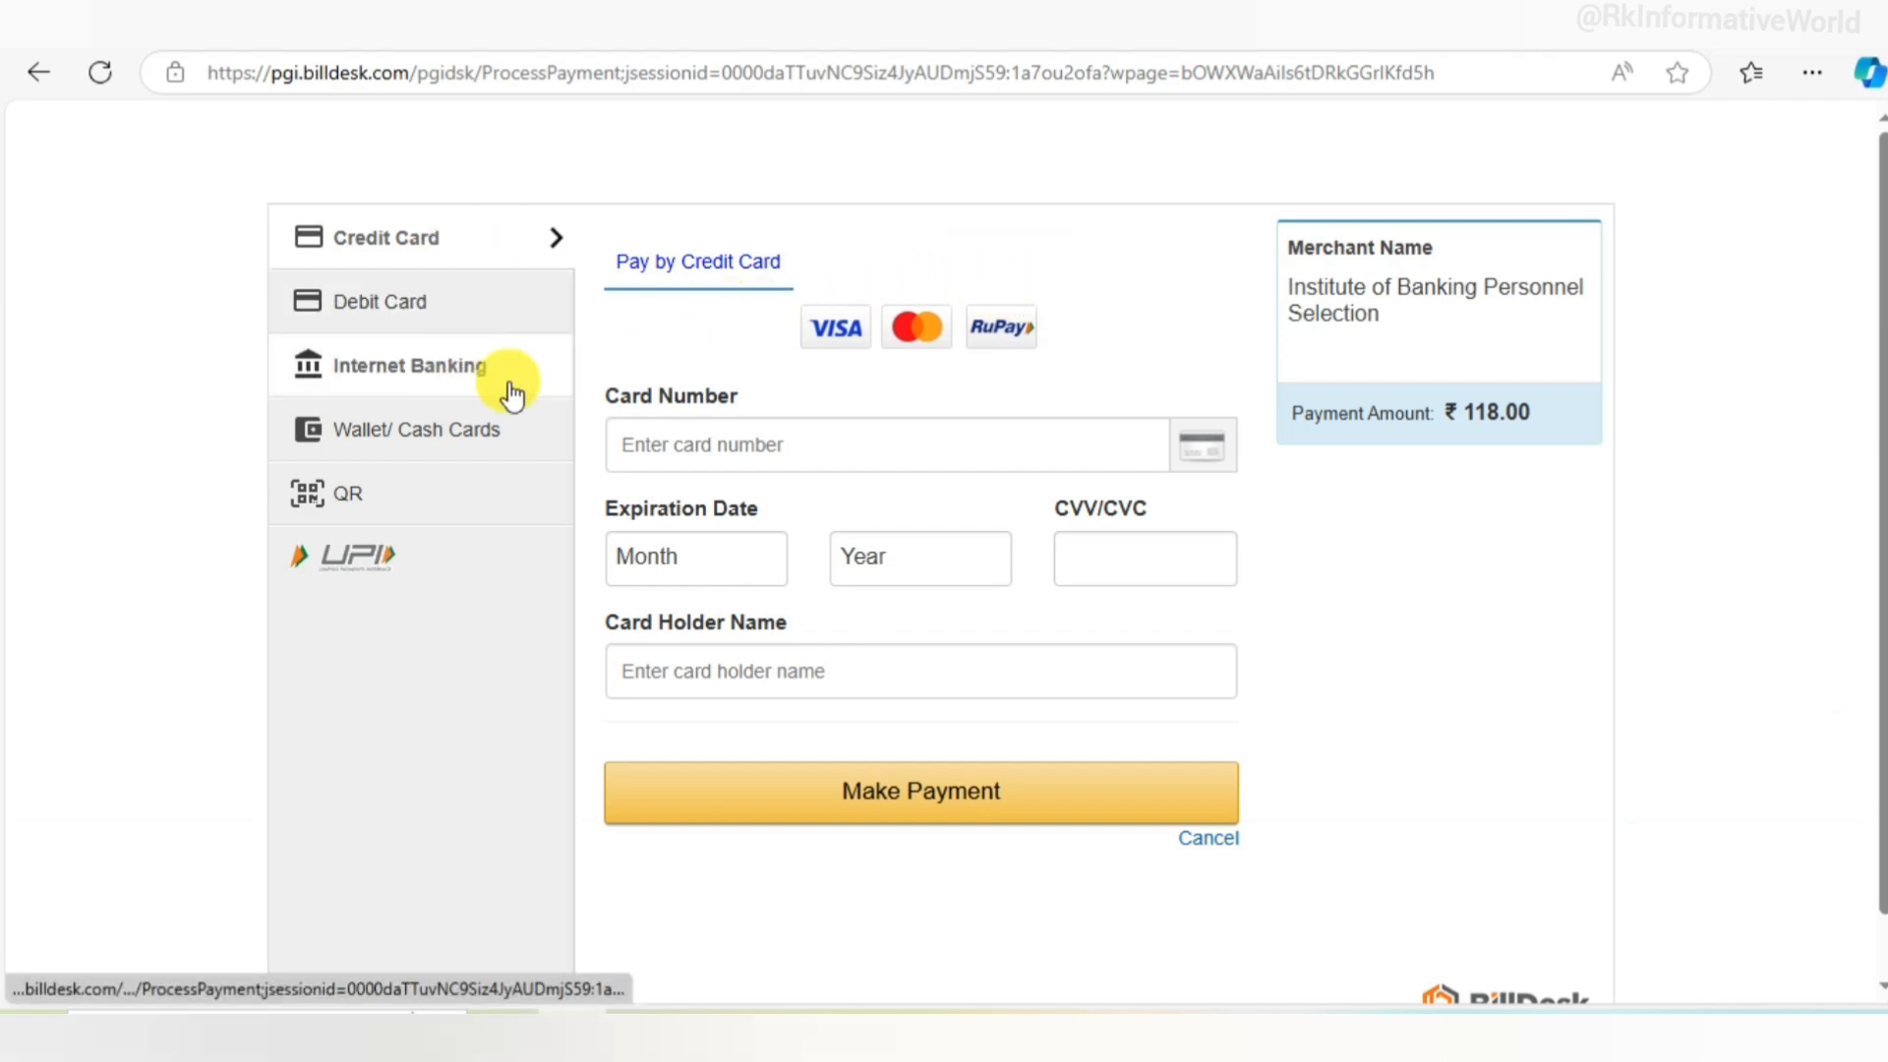
# - Choose QR payment with BHIM UPI and proceed with the application fee payment, accepting the convenience fee summary
pyautogui.click(446, 496)
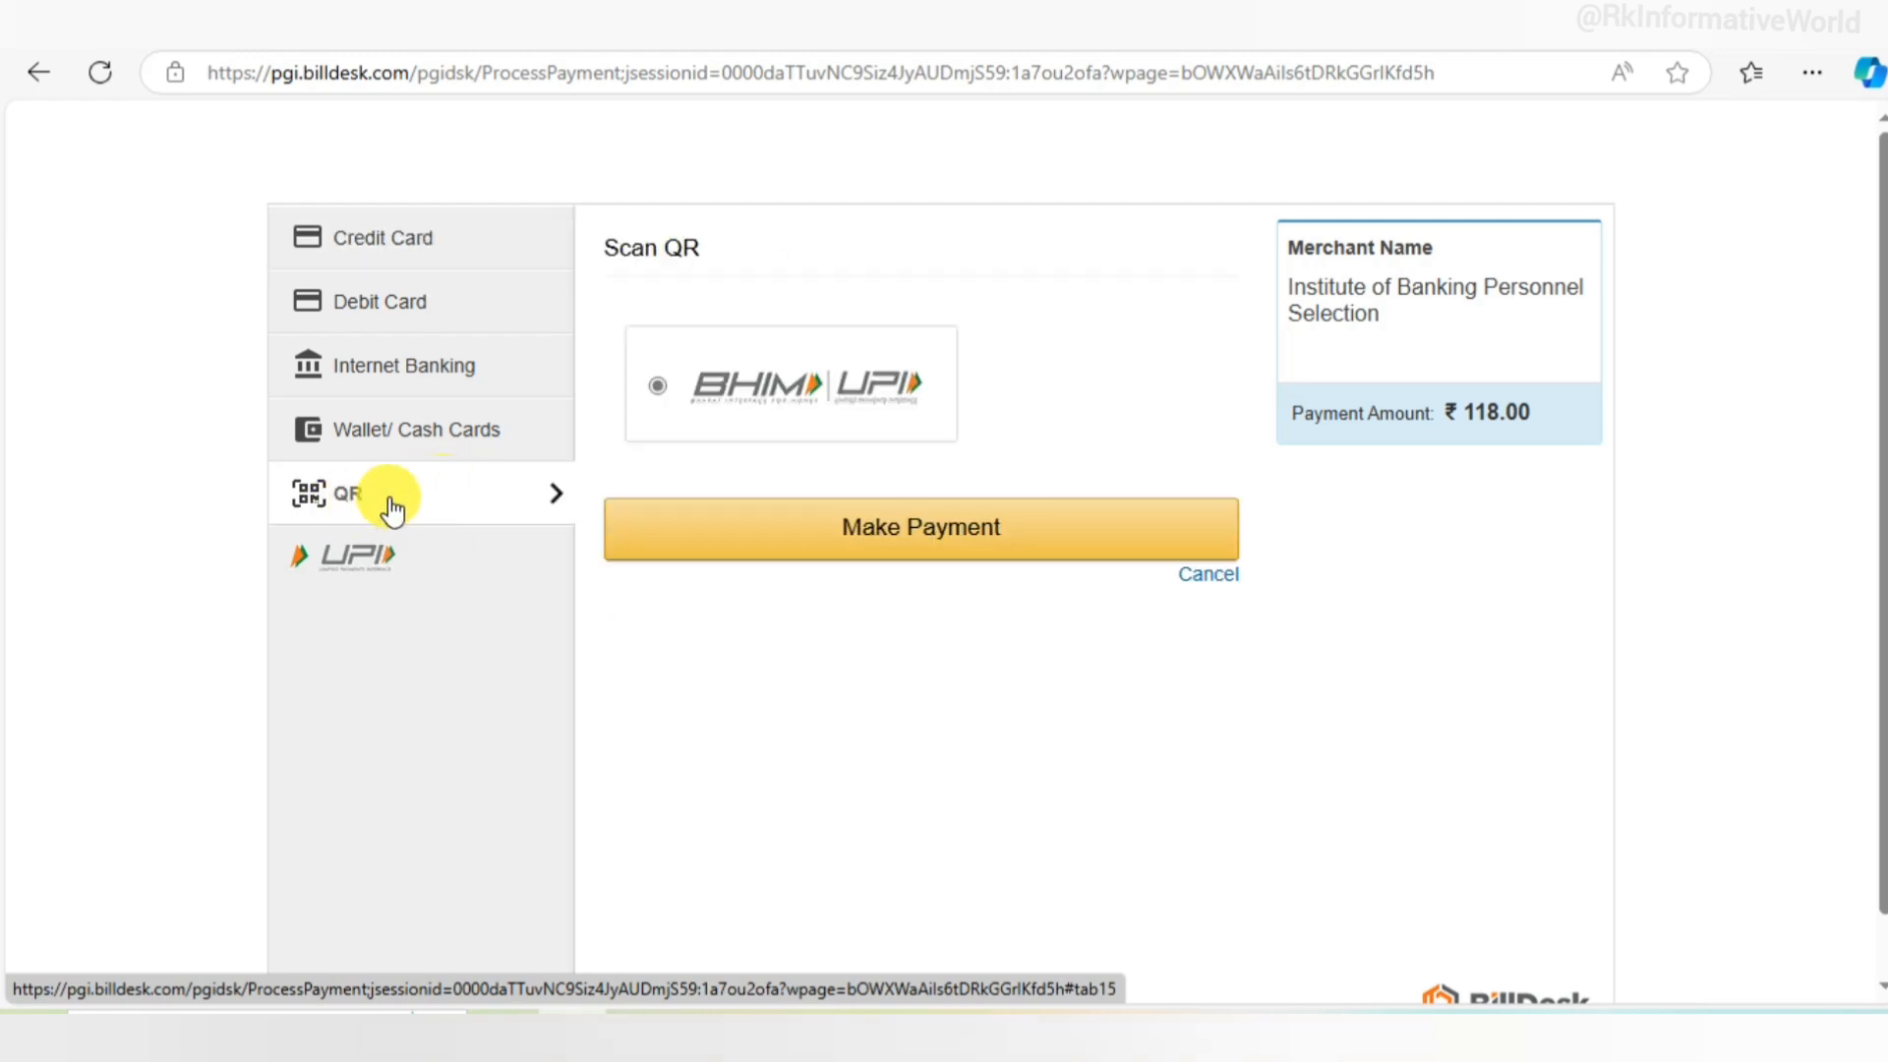
pyautogui.click(699, 507)
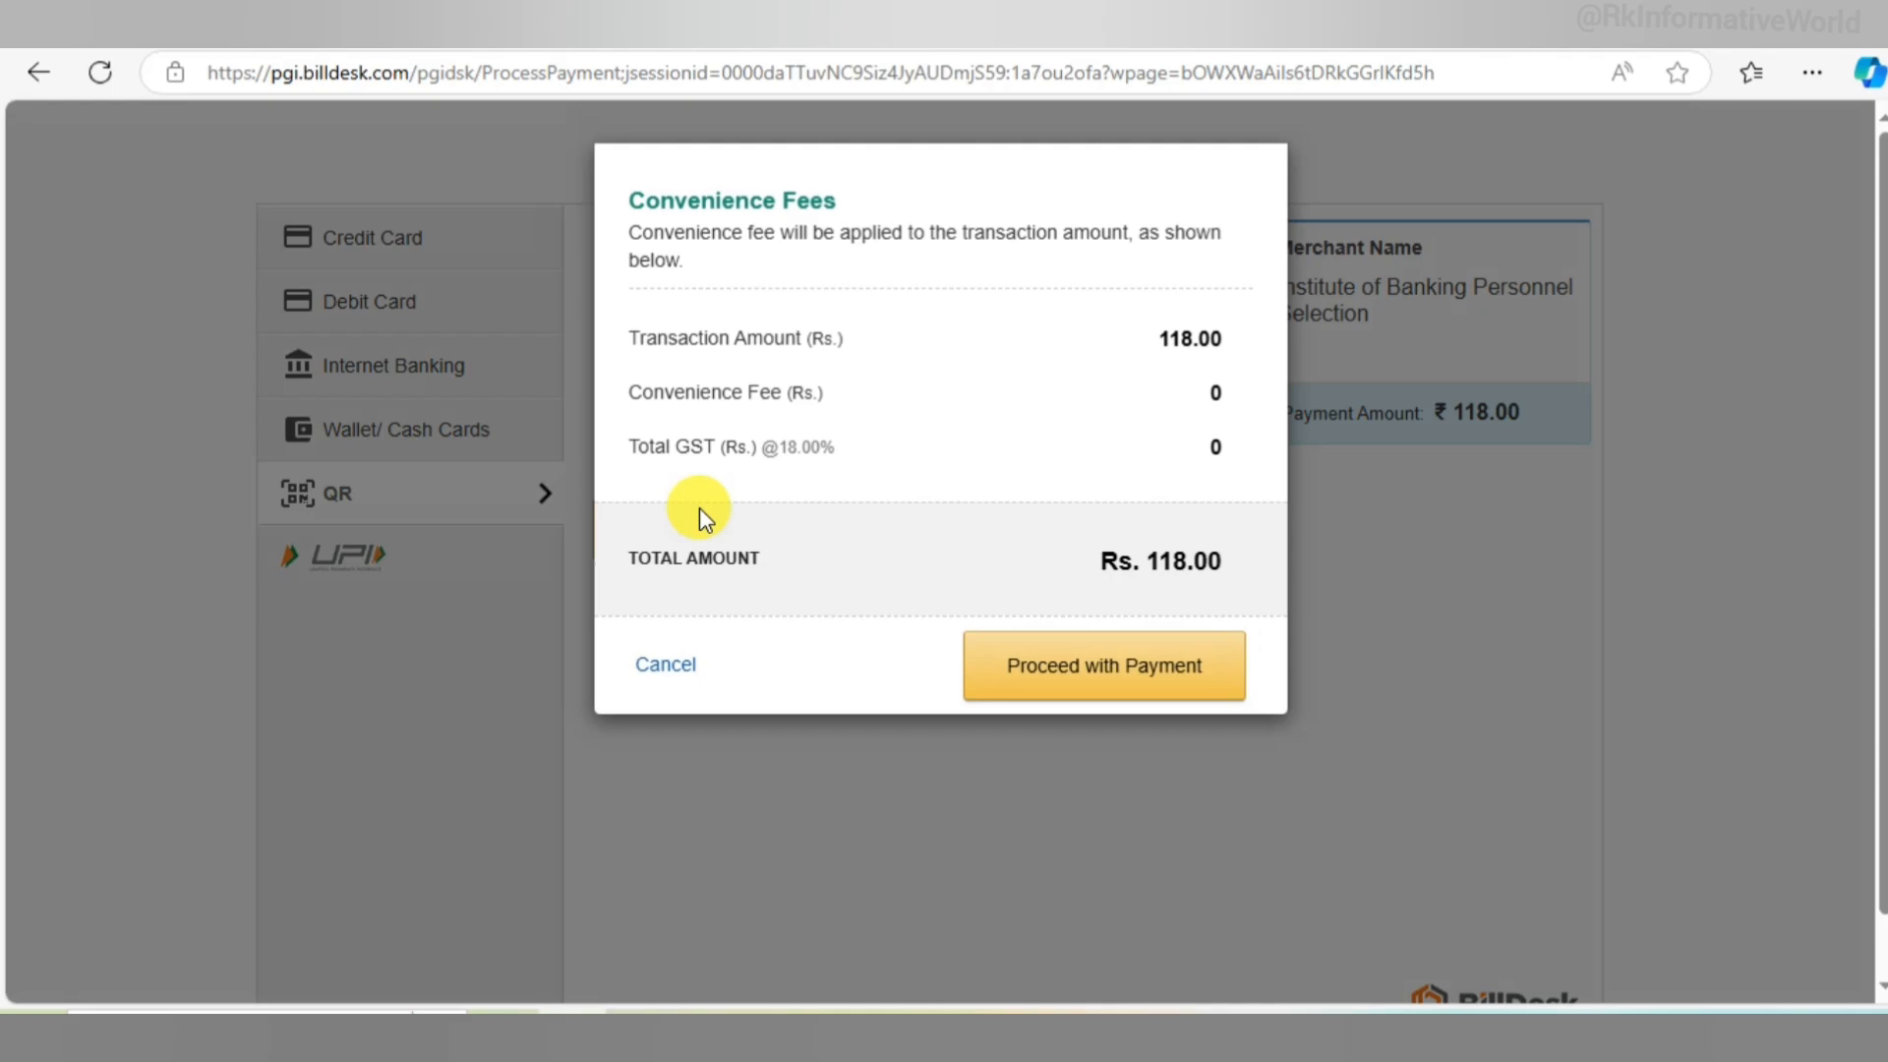
pyautogui.click(1099, 663)
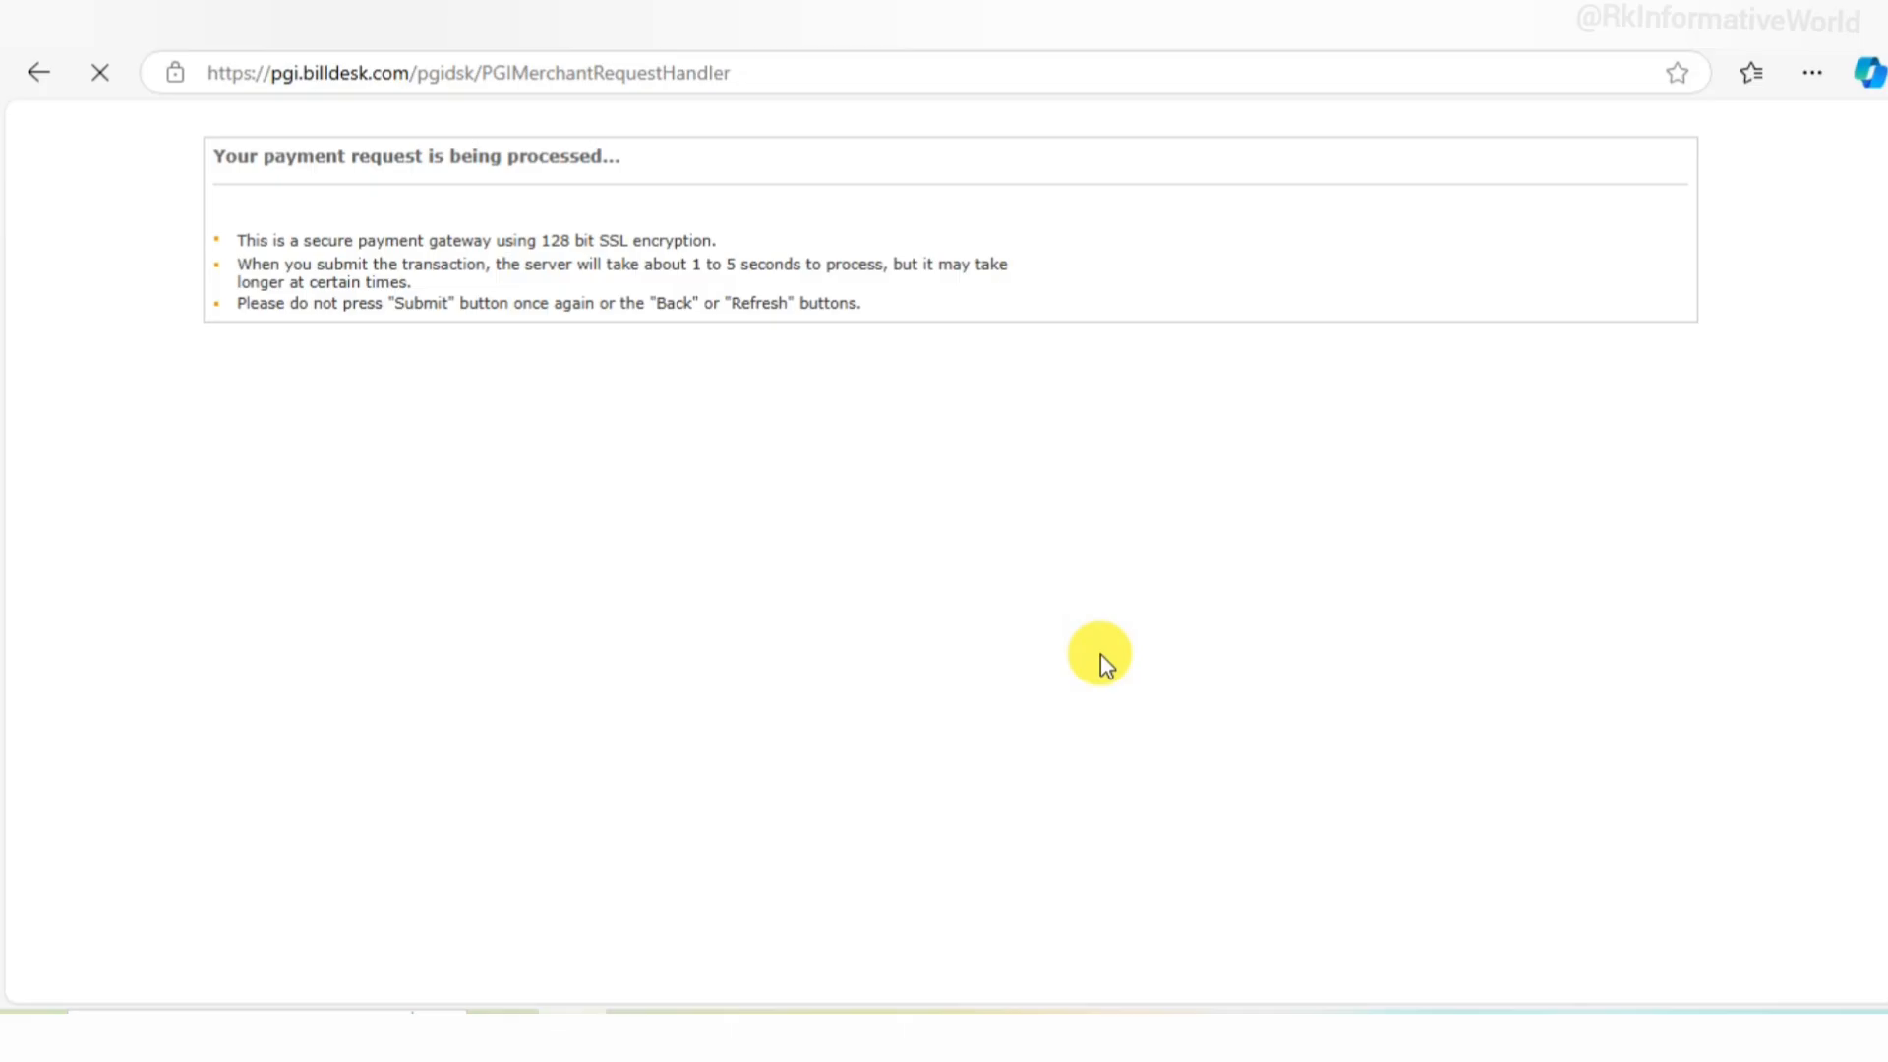